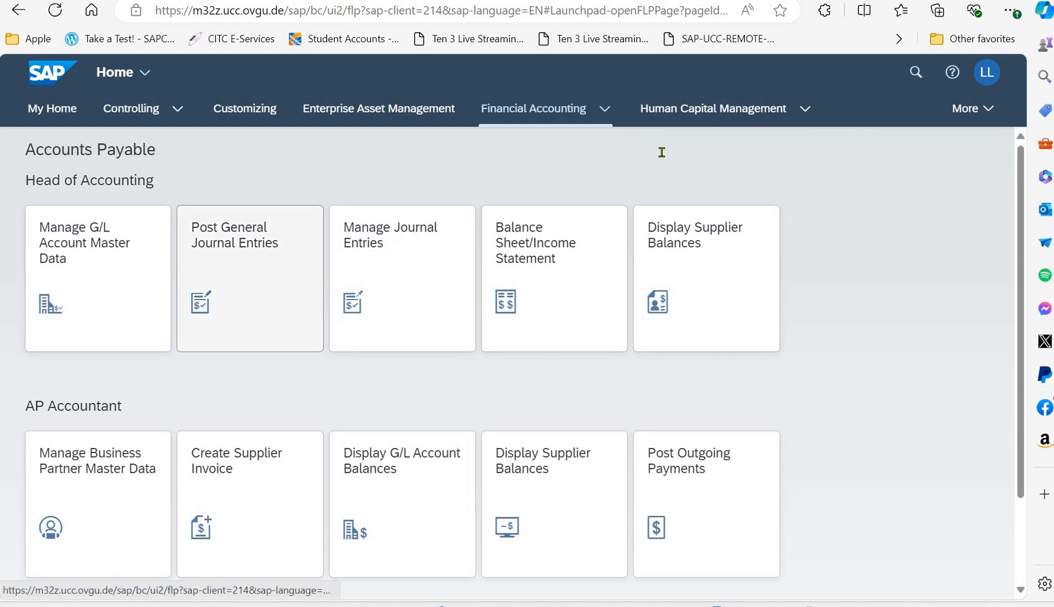
Open the Post Incoming Payments app from the AR Accountant section of the Accounts Receivable page.
left_click(605, 109)
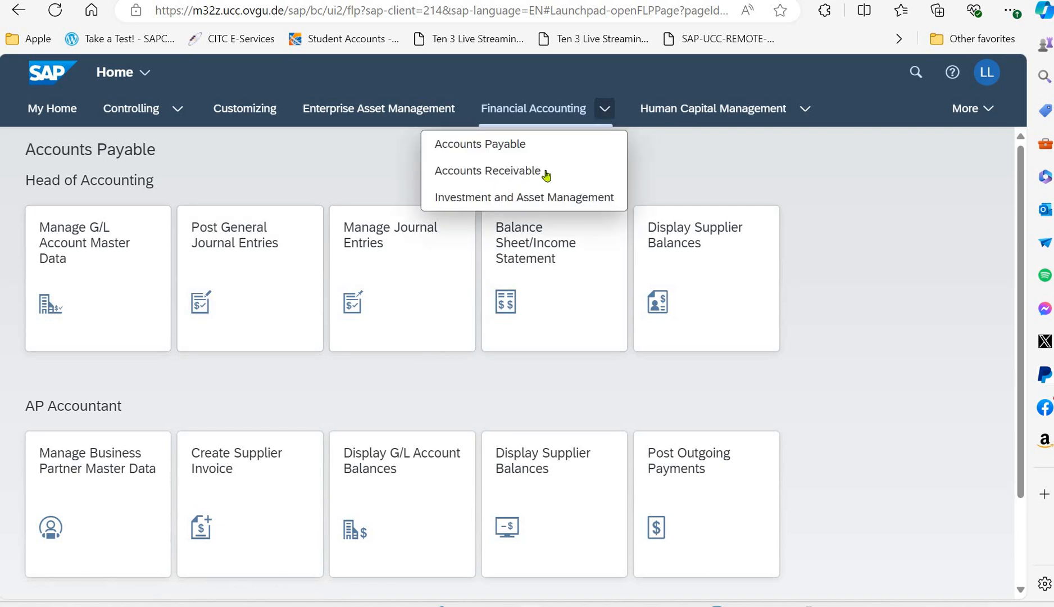
left_click(545, 173)
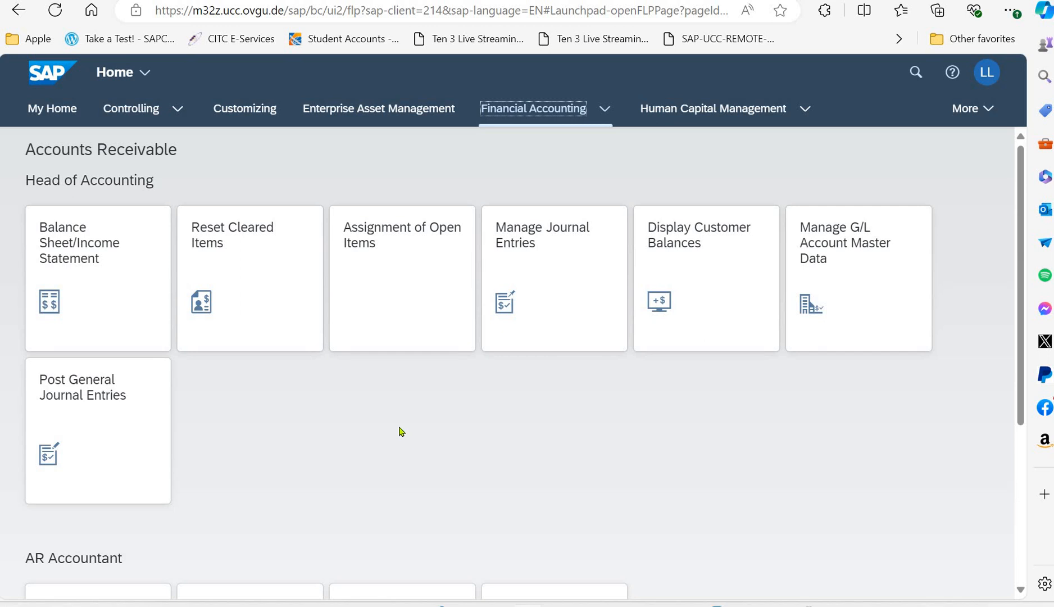
scroll(191, 482, "down", 4)
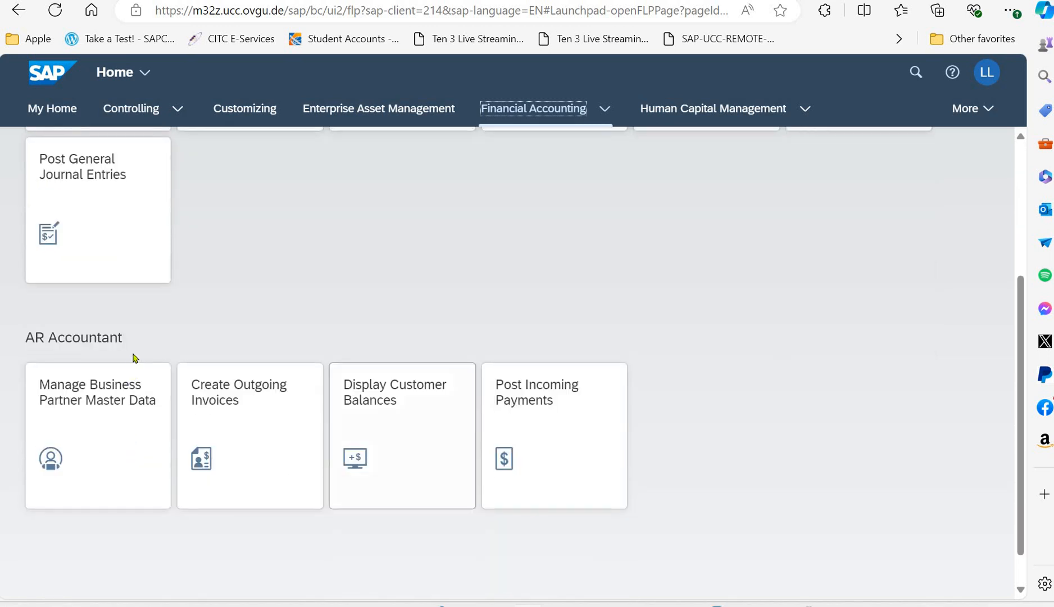
left_click(583, 433)
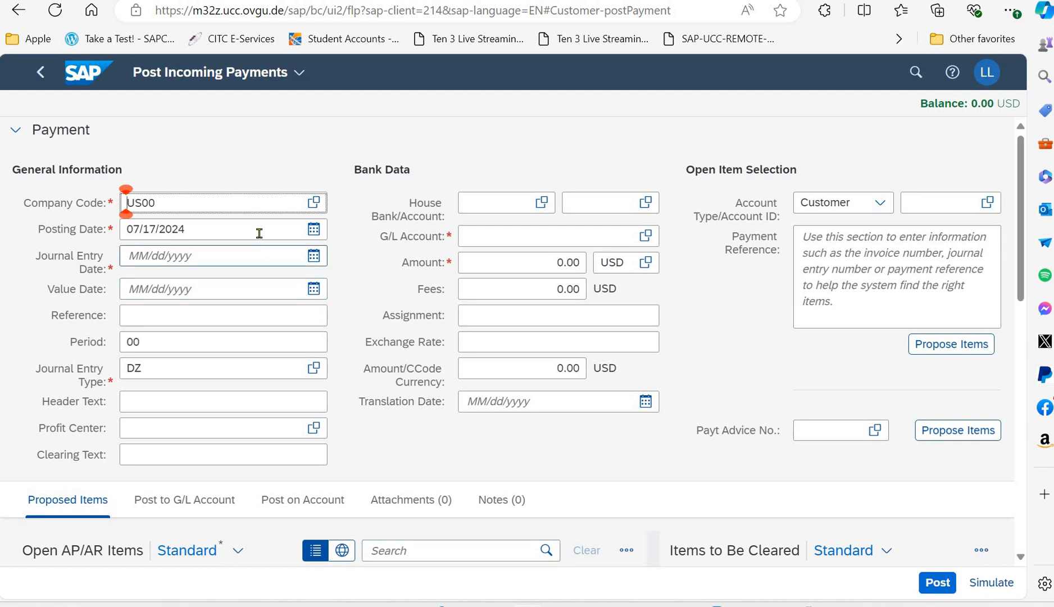
Copy the posting date 07/17/2024 into the journal entry date and set the period to 07.
left_click_drag(259, 233, 103, 245)
key("ctrl+c")
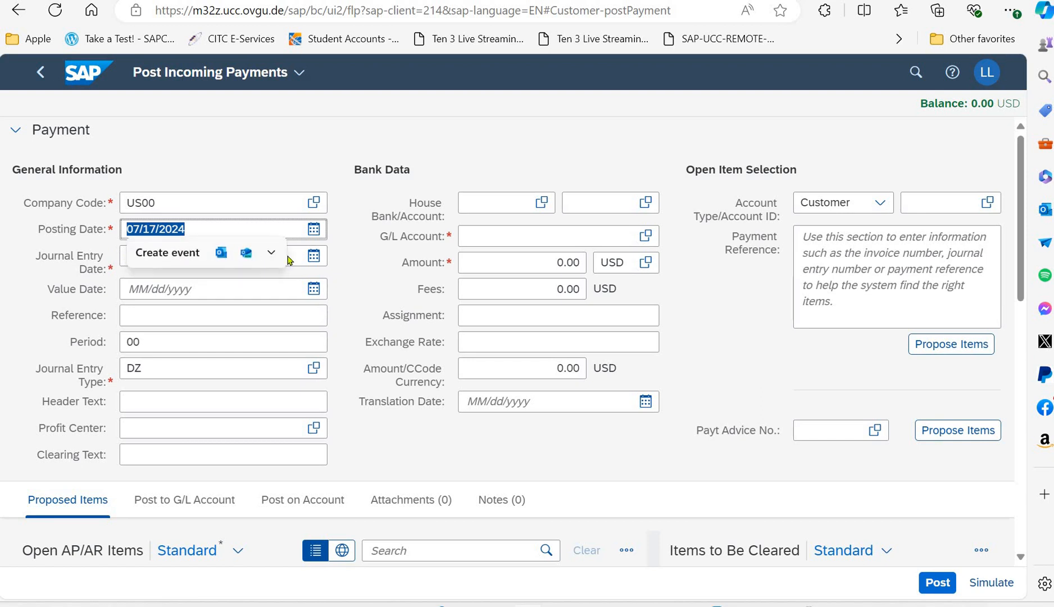
left_click(250, 253)
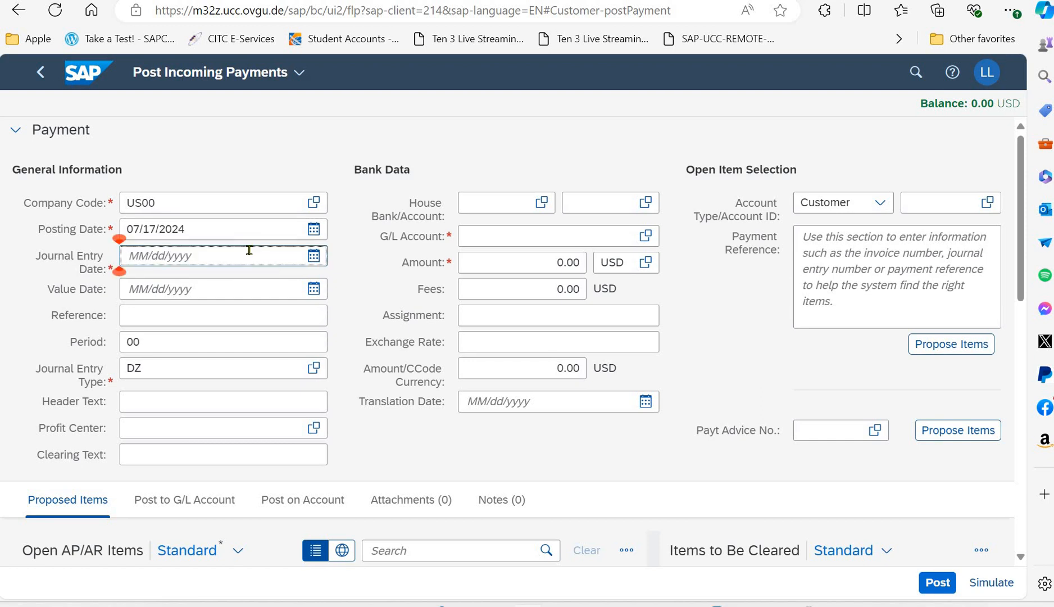
key("ctrl+v")
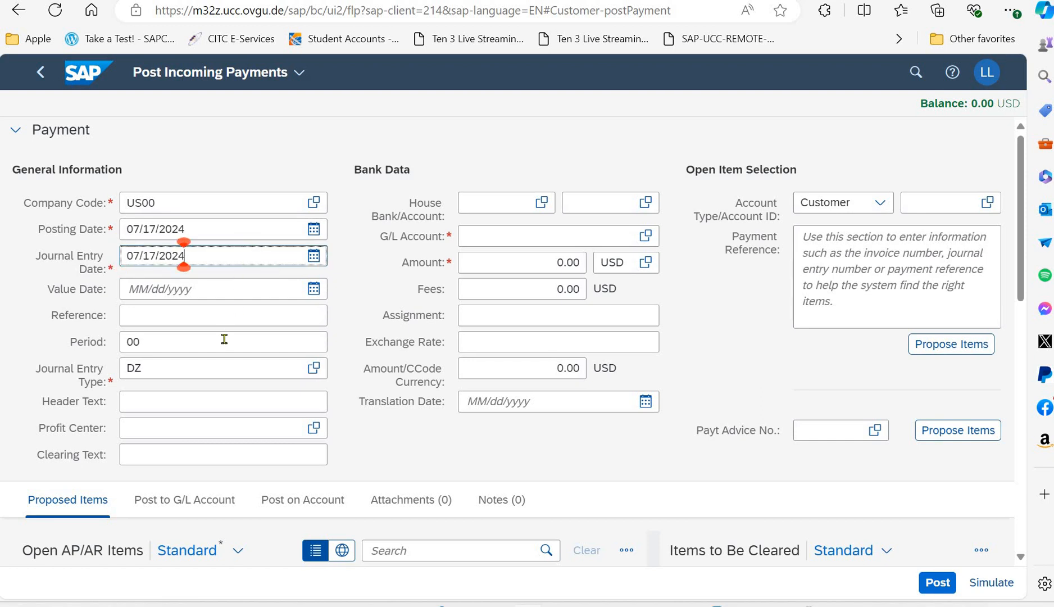
key("Tab")
key("Tab")
key("Tab")
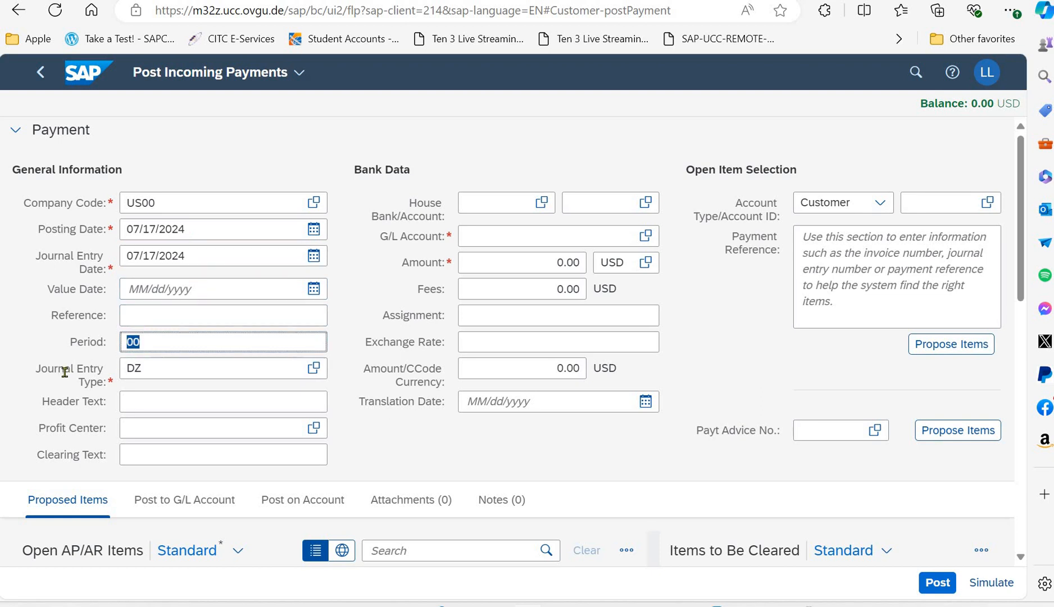
type("07")
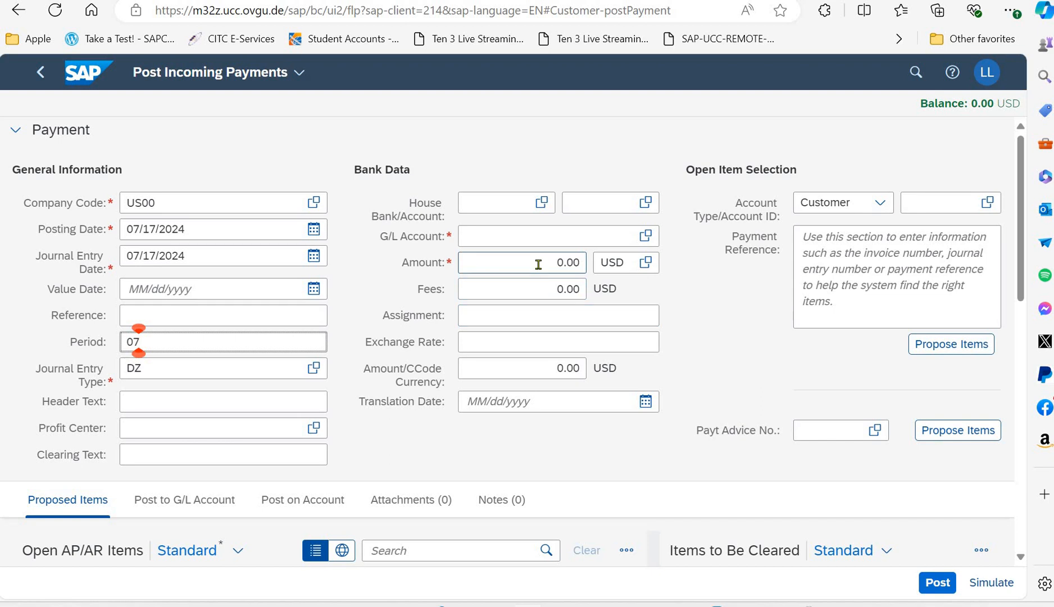
Set the payment amount to 6000 USD and choose Bank 1 as the G/L account in the bank data.
left_click(586, 270)
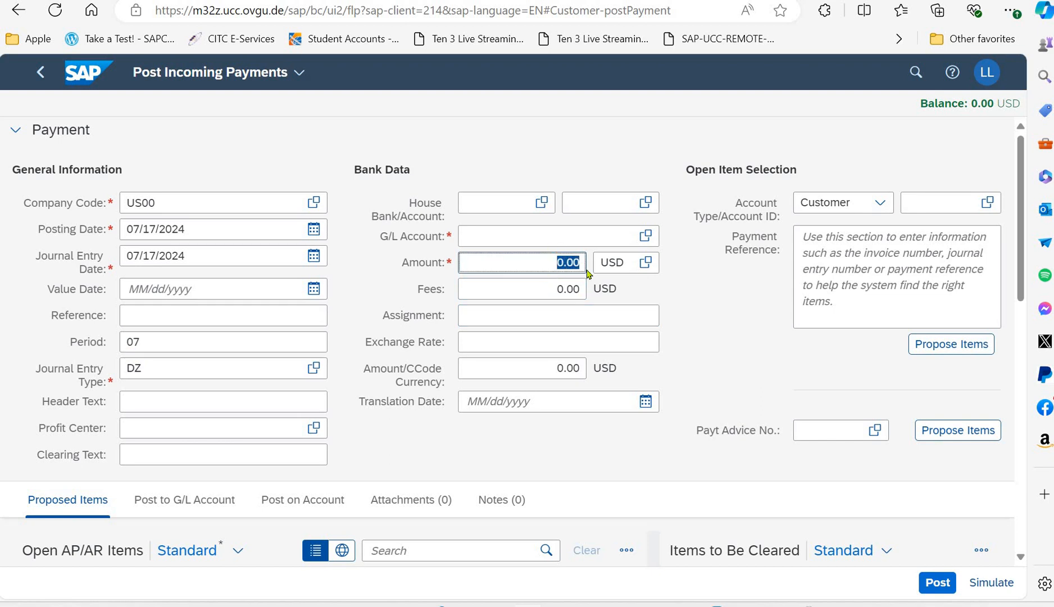
type("6000")
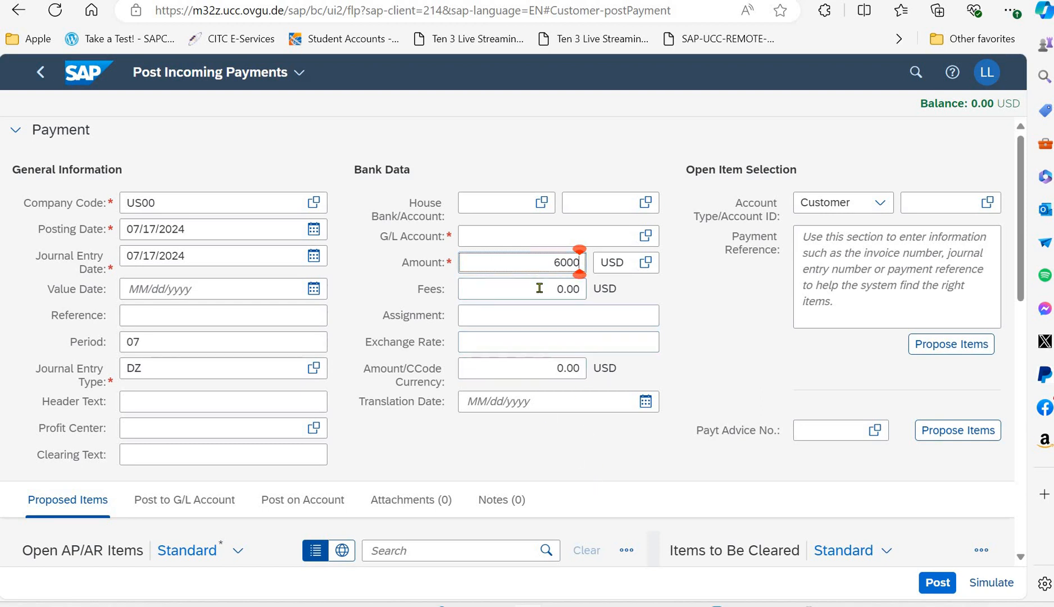
left_click(484, 237)
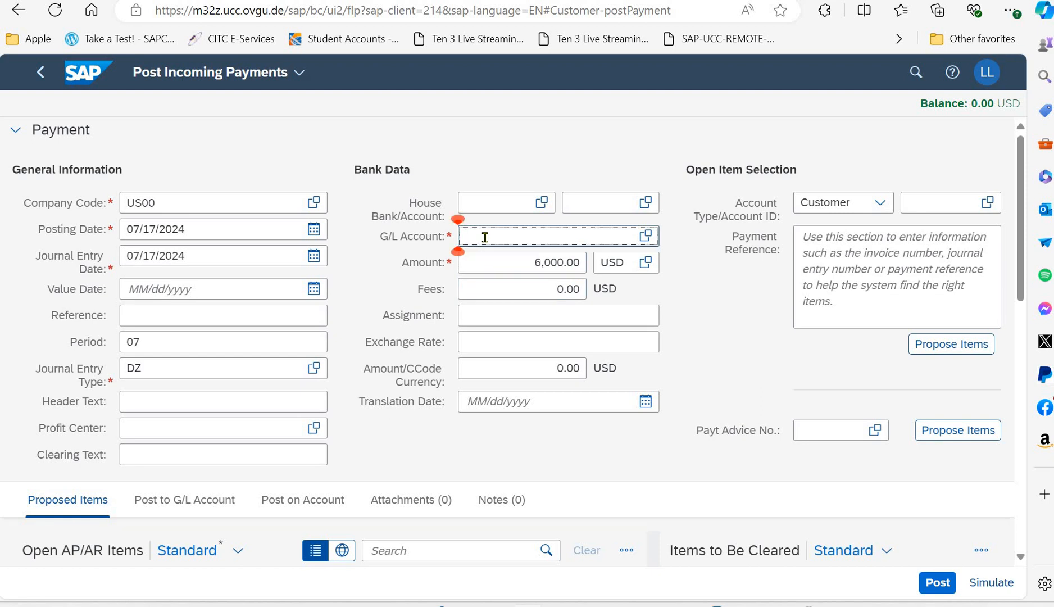
type("1810000")
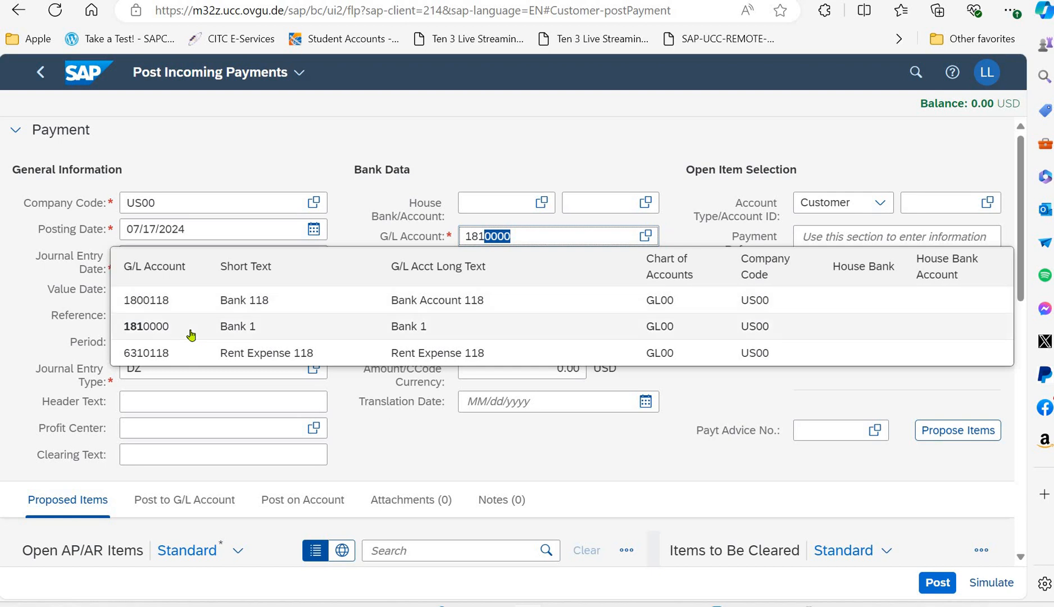
left_click(191, 332)
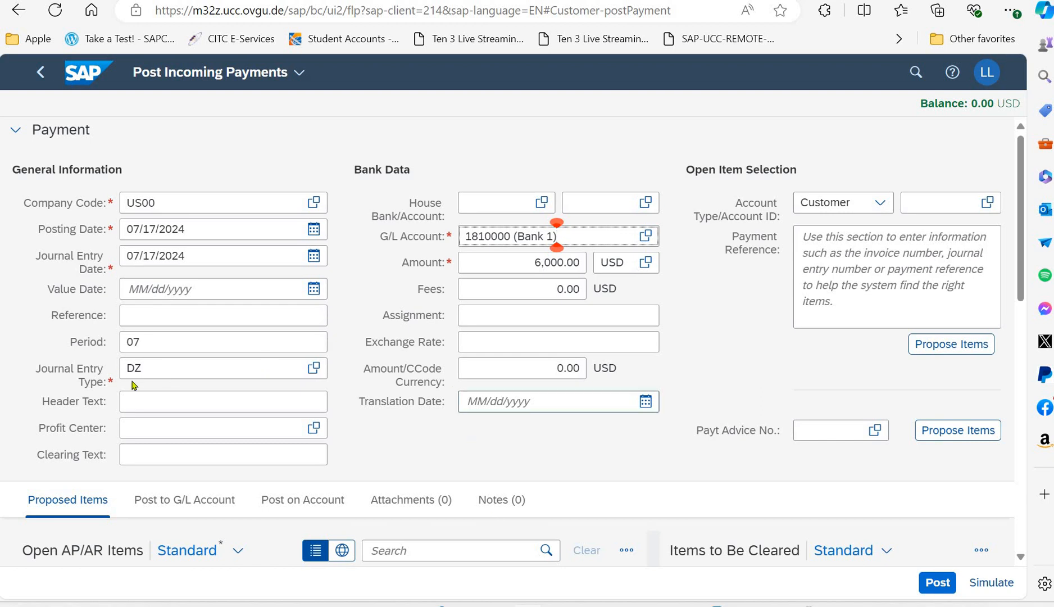
Enter 999 Apple 1 as the payment's reference in the general information.
left_click(162, 315)
type("99")
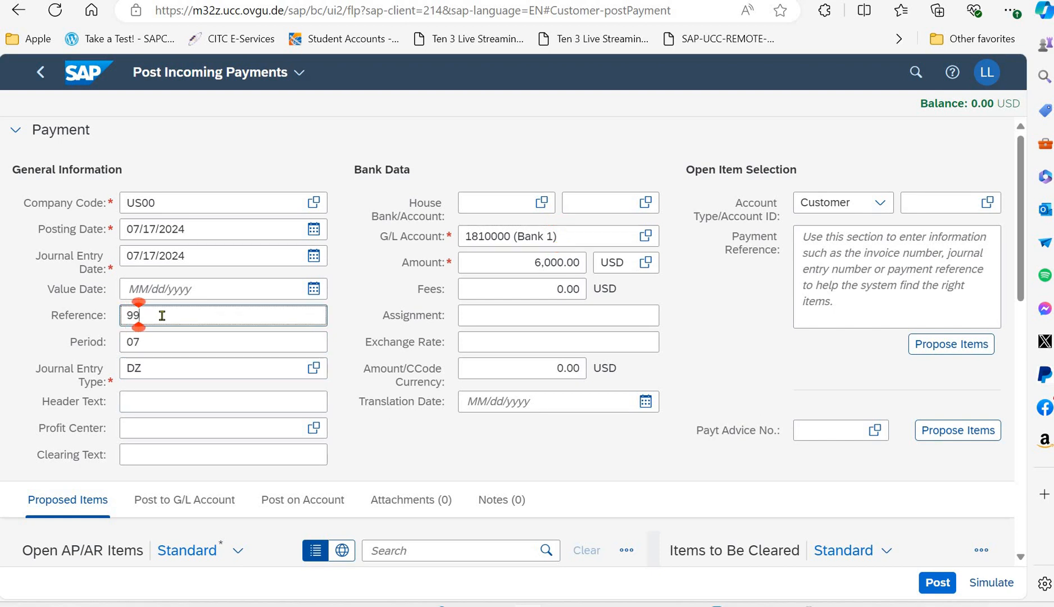
type("9")
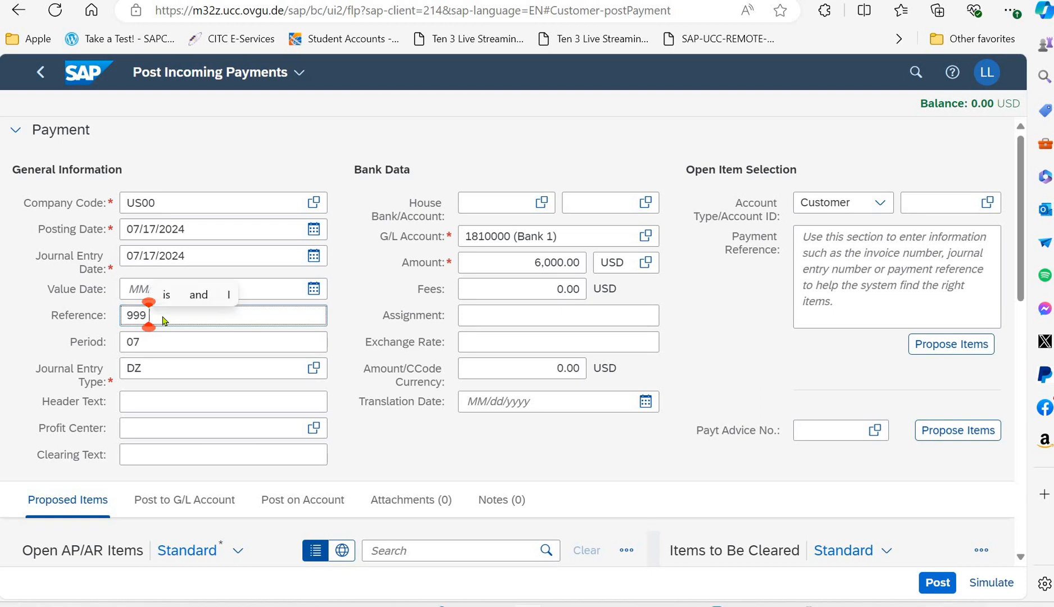
type(" Apple 1")
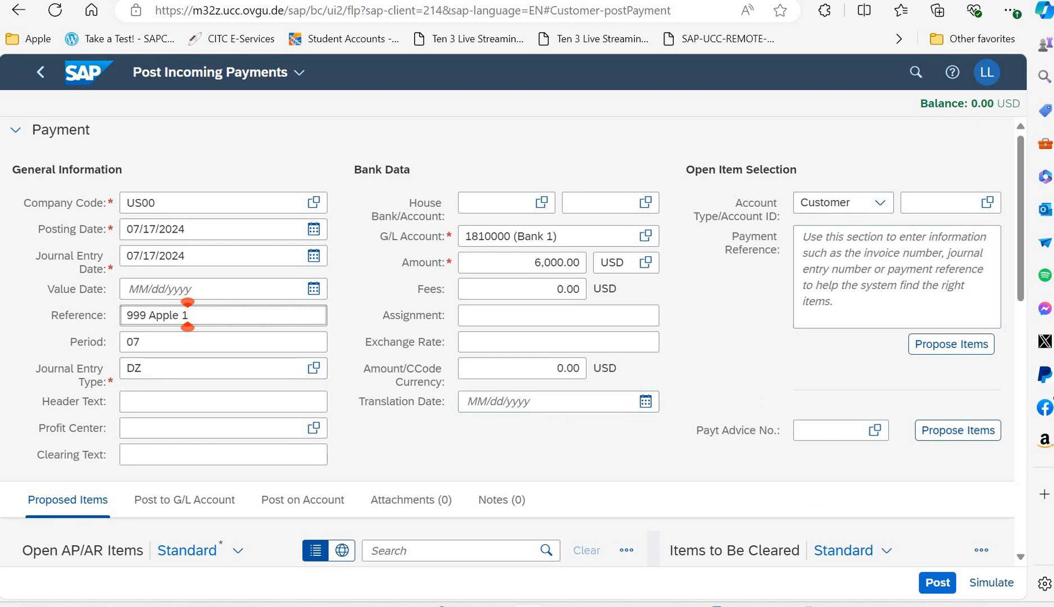
Enter the customer account ID of Big Apple Bikes for the open item selection and confirm it.
left_click(933, 200)
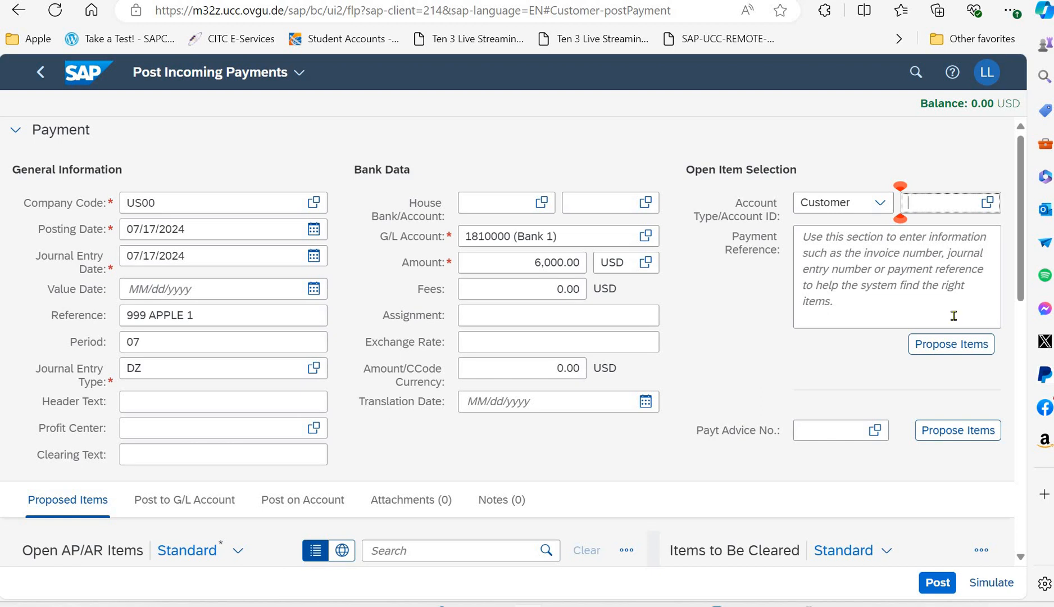
left_click(952, 205)
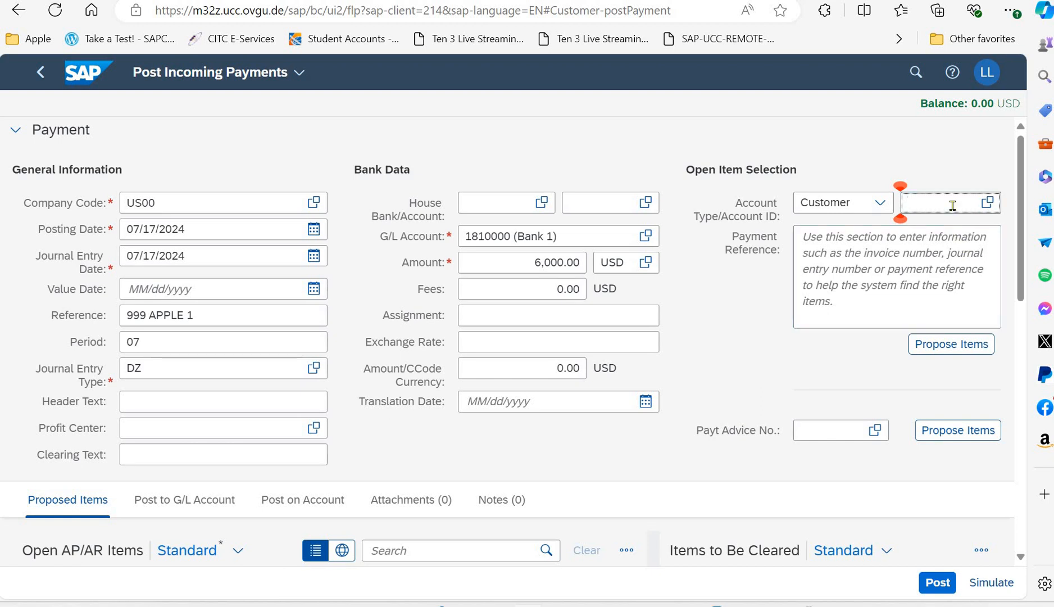
type("126")
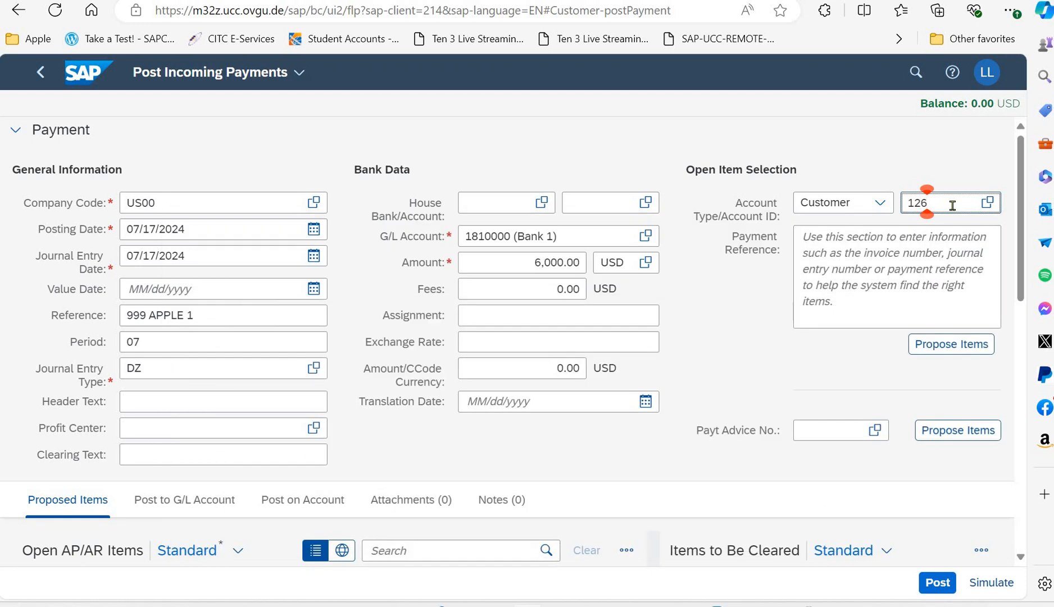
type("999")
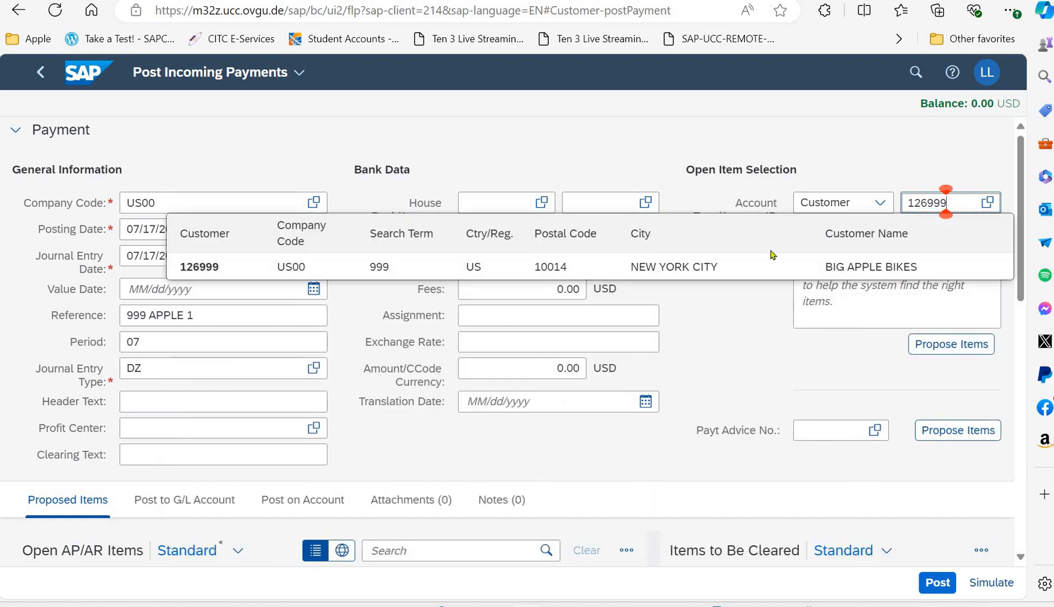
key("Down")
key("Return")
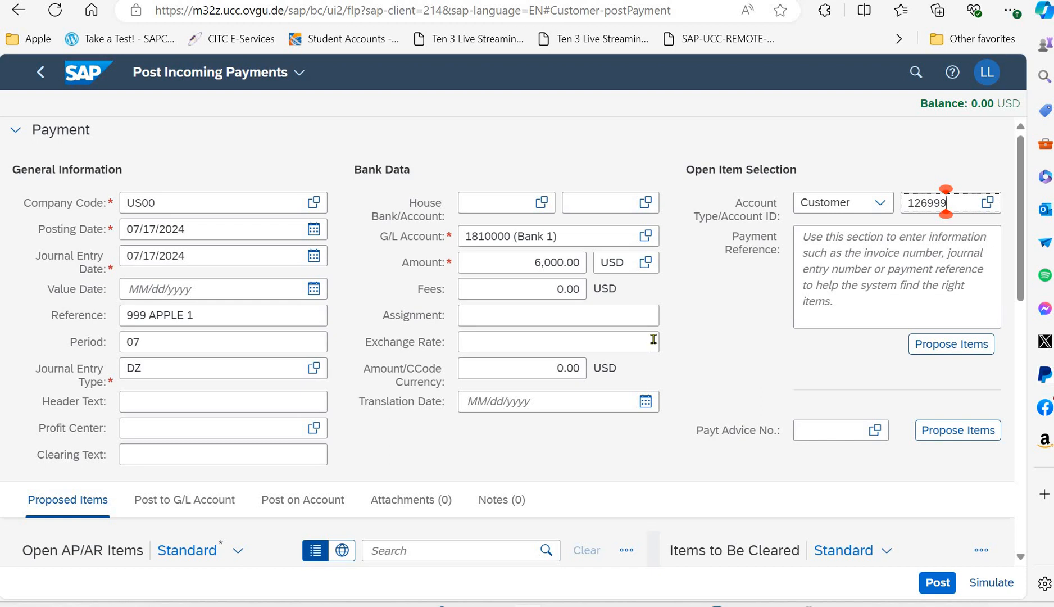
scroll(653, 336, "down", 10)
scroll(654, 336, "up", 10)
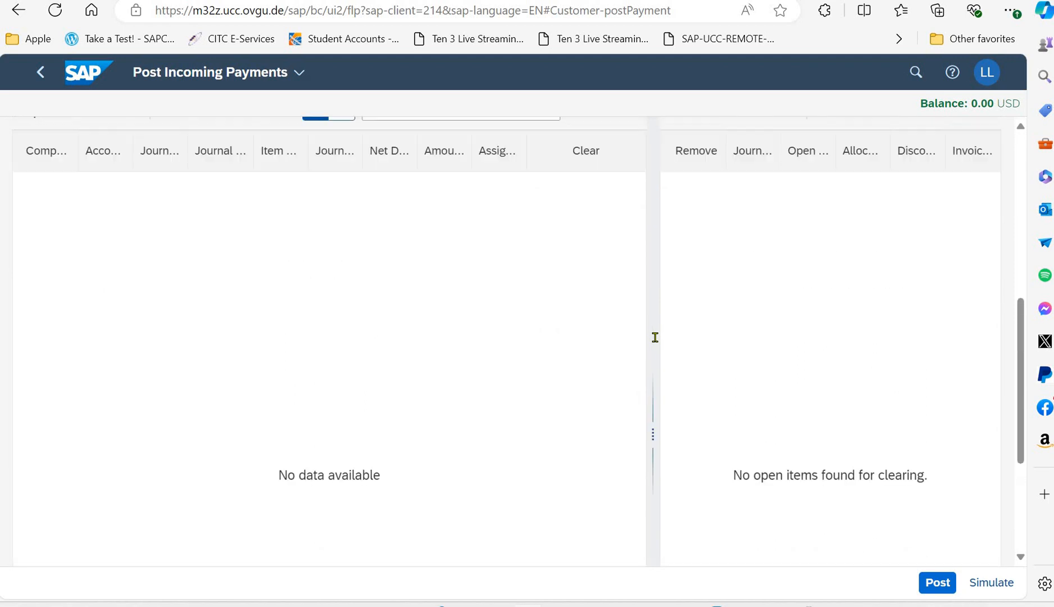
left_click(945, 202)
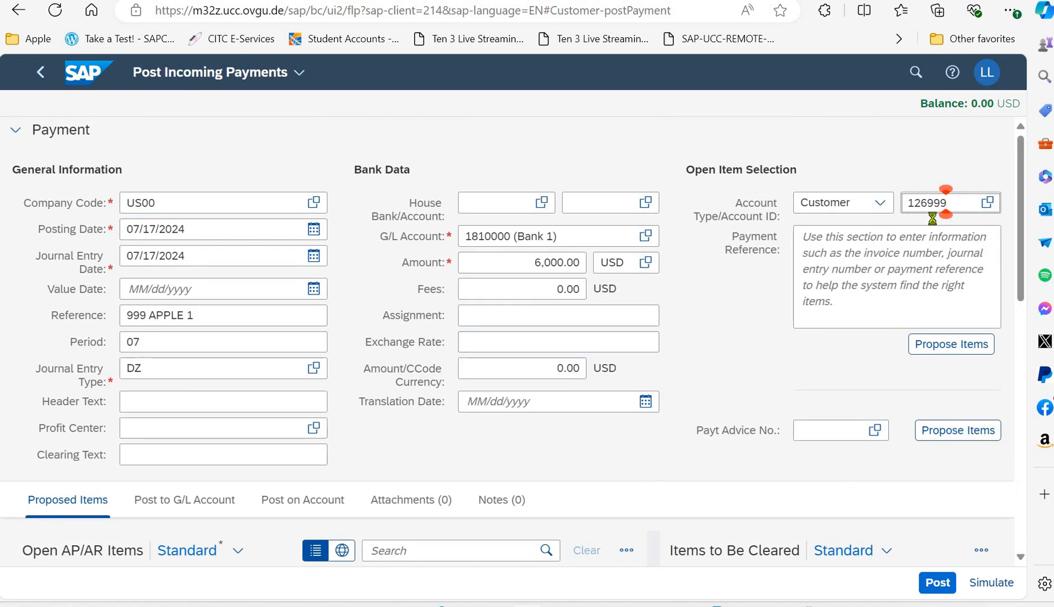
key("Return")
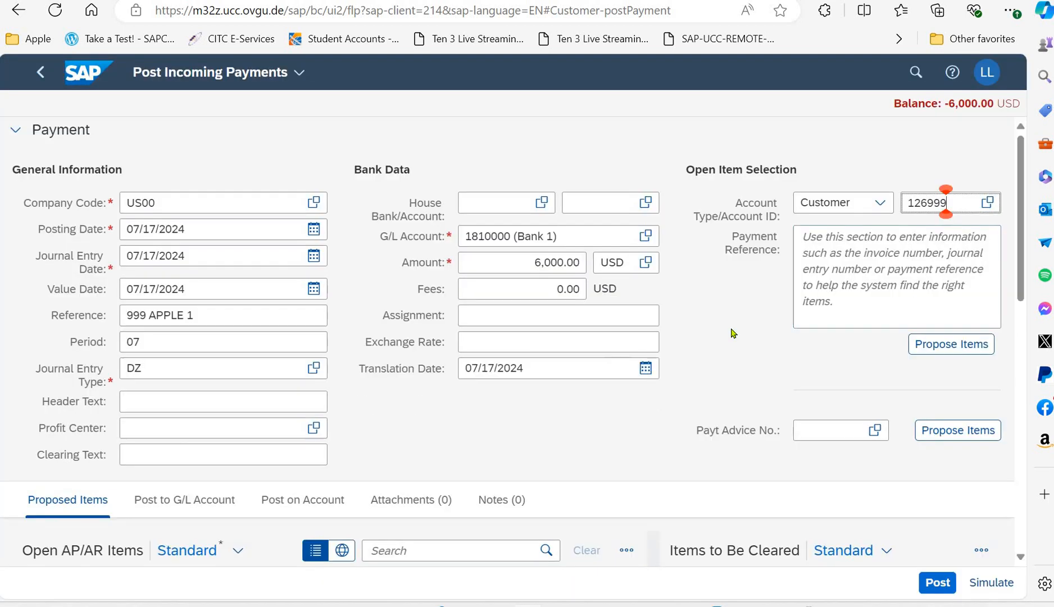
Propose the customer's open items and move the listed invoice to the items to be cleared.
scroll(725, 332, "down", 3)
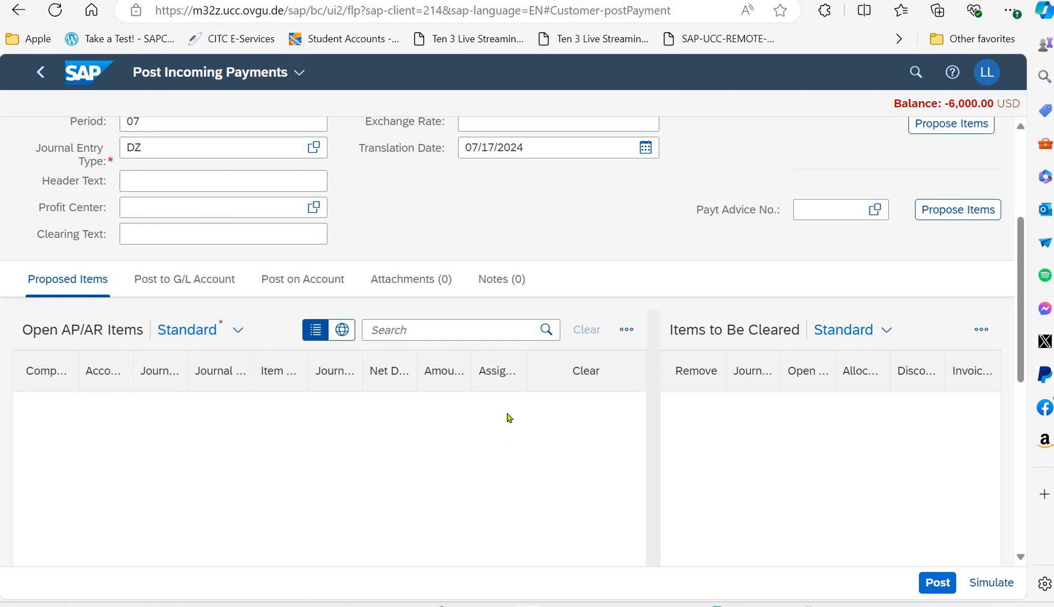
scroll(571, 253, "up", 4)
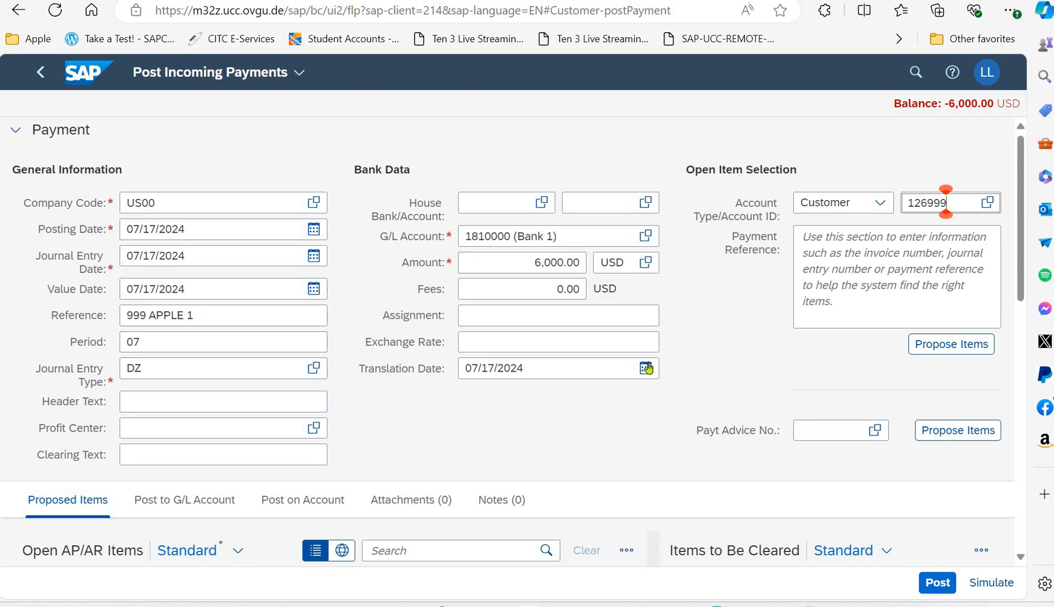
scroll(538, 369, "down", 5)
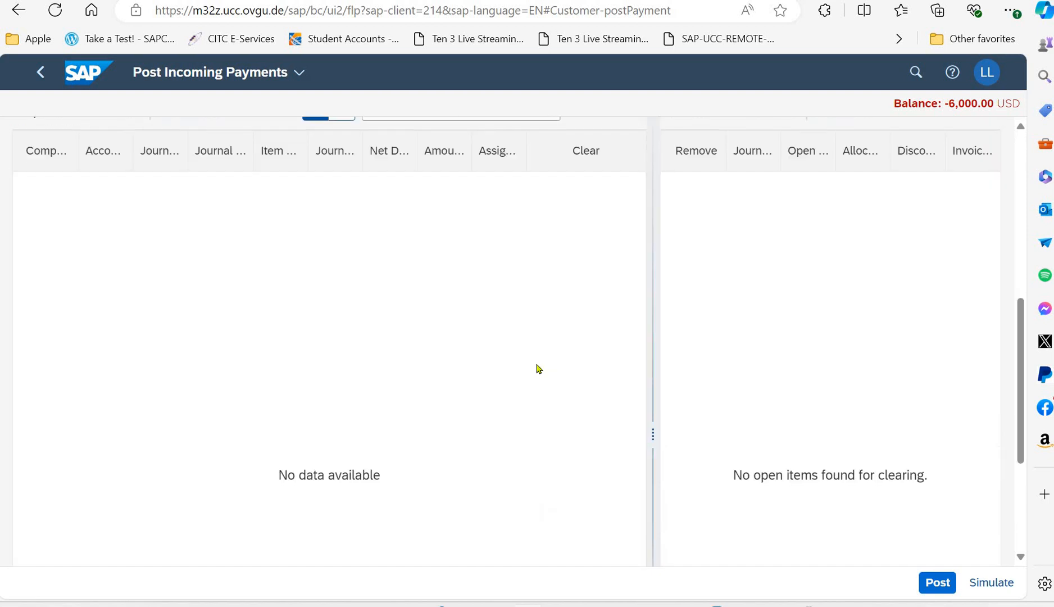
scroll(537, 368, "up", 3)
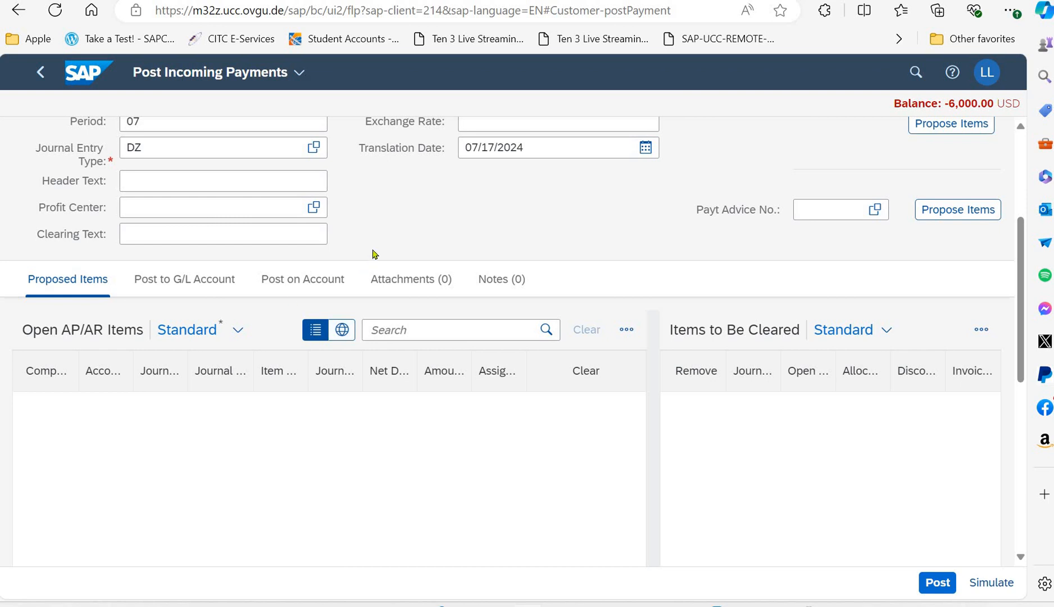
scroll(359, 261, "up", 4)
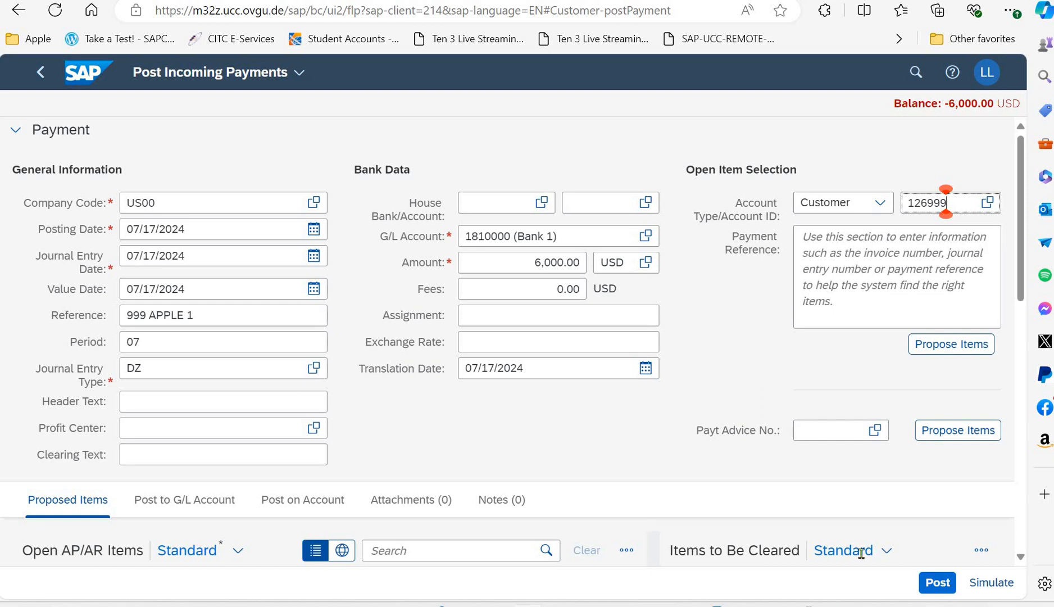
left_click(968, 344)
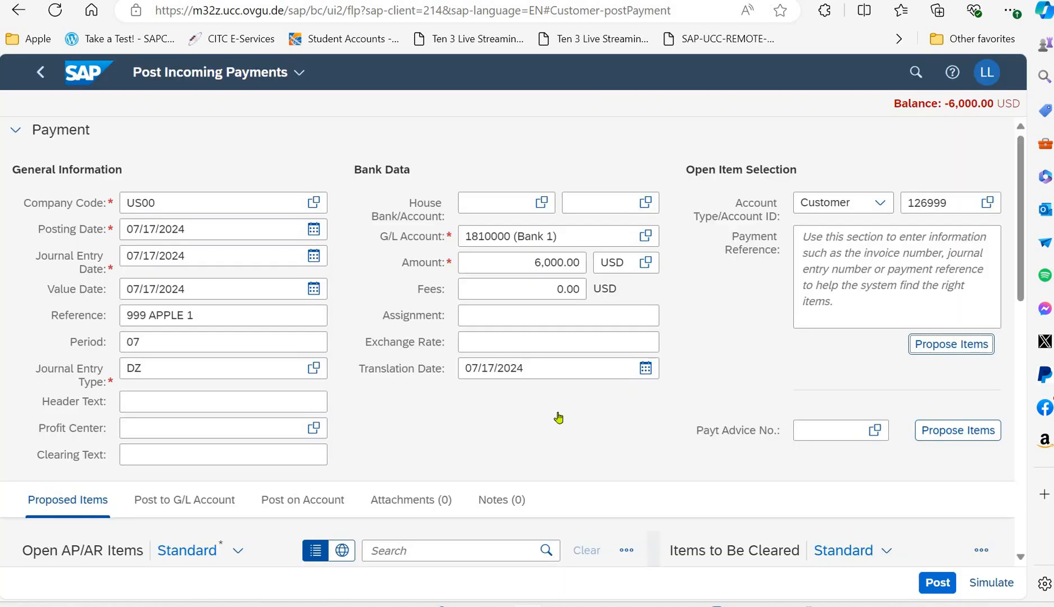
scroll(406, 447, "down", 4)
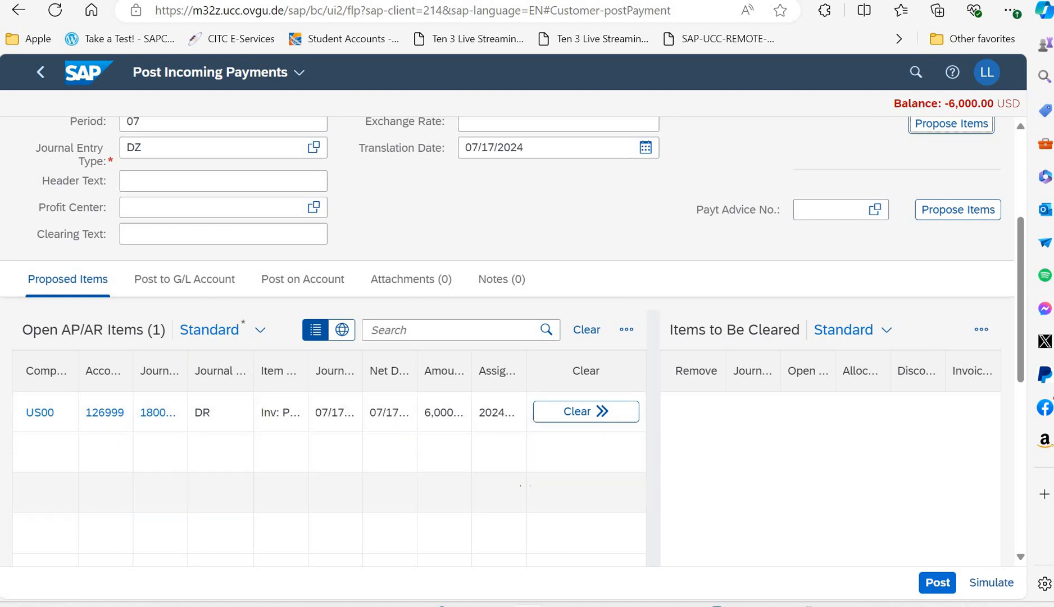
left_click(577, 412)
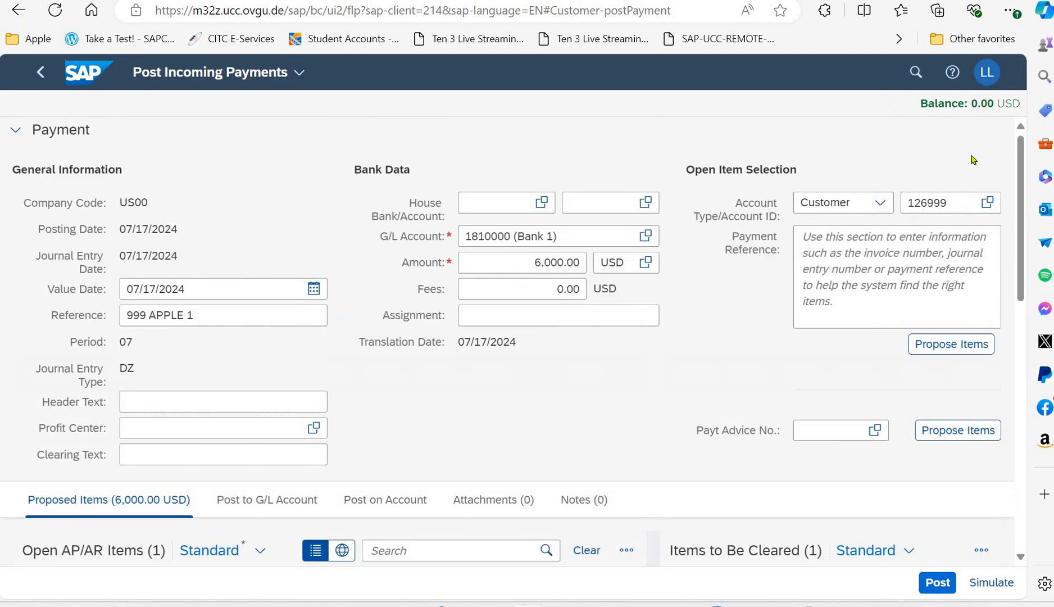
Post the incoming payment and continue with a new payment entry.
left_click(935, 582)
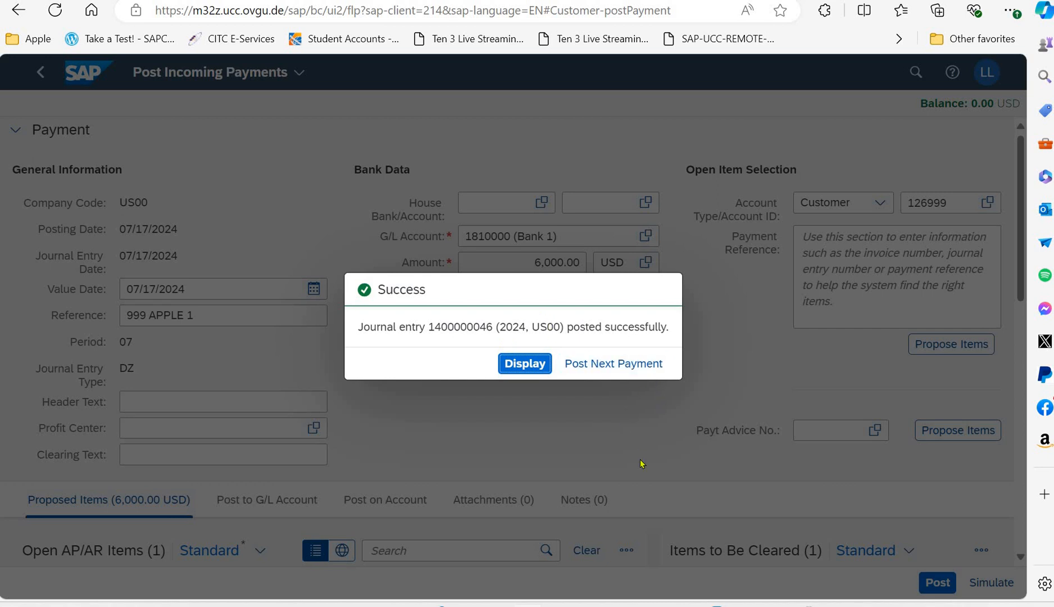
left_click(618, 366)
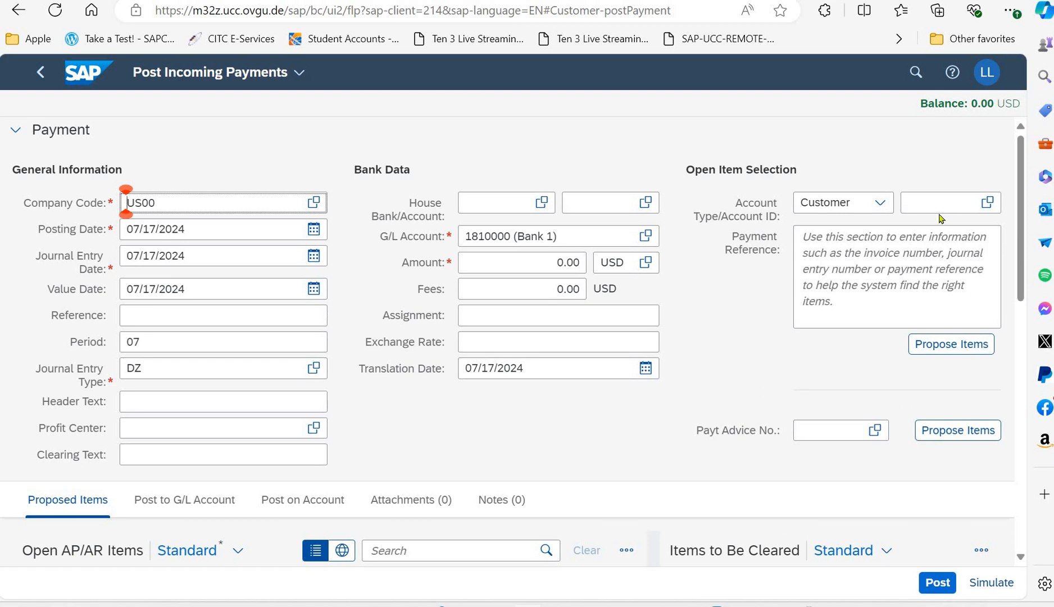
Enter the customer account ID of Philly Bikes for the open item selection and set the payment amount to 3,500 USD.
left_click(944, 196)
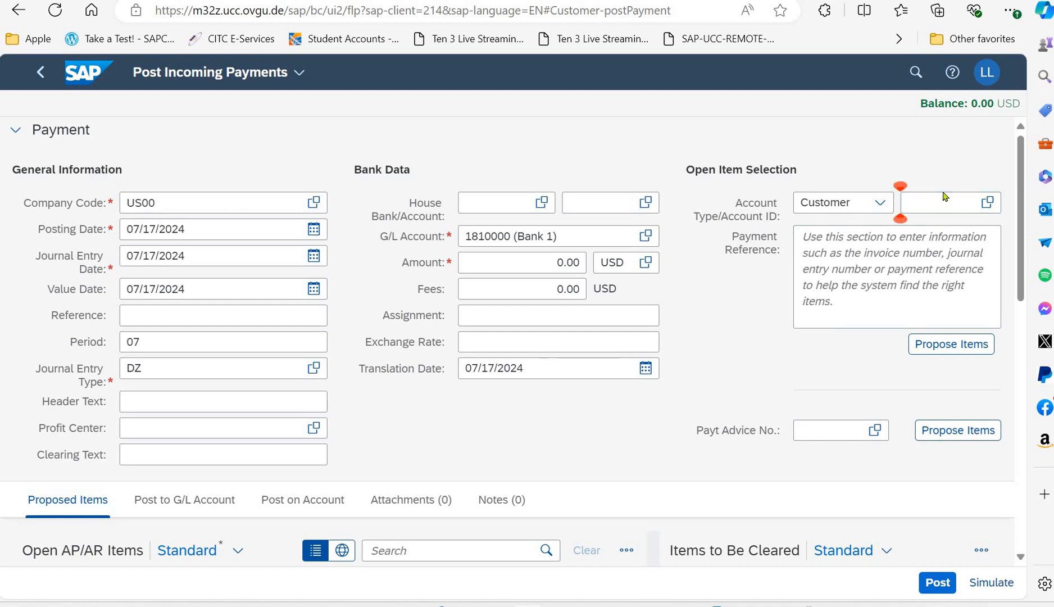
left_click(944, 194)
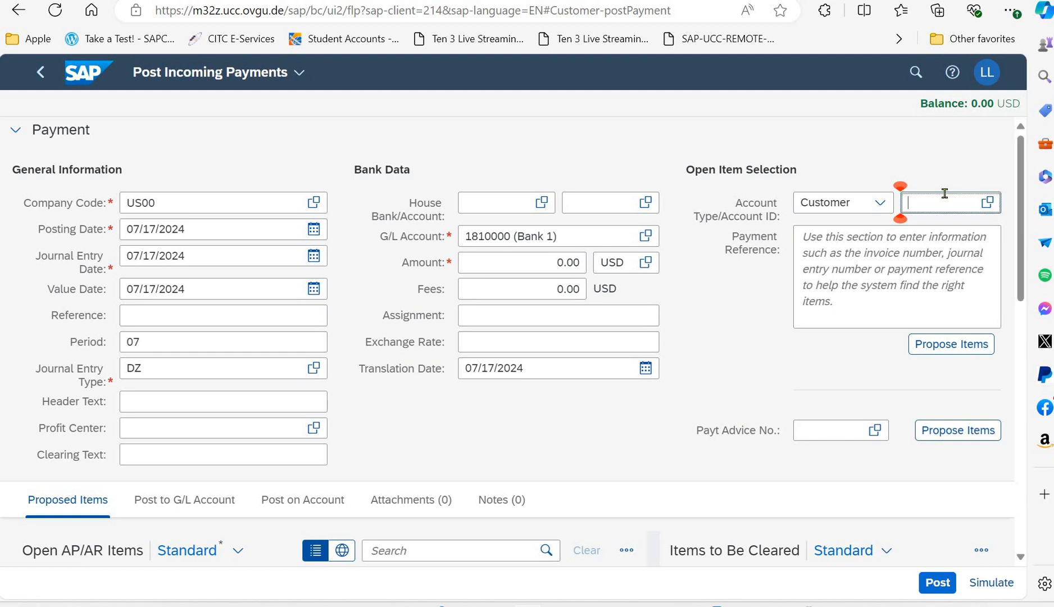
type("127999")
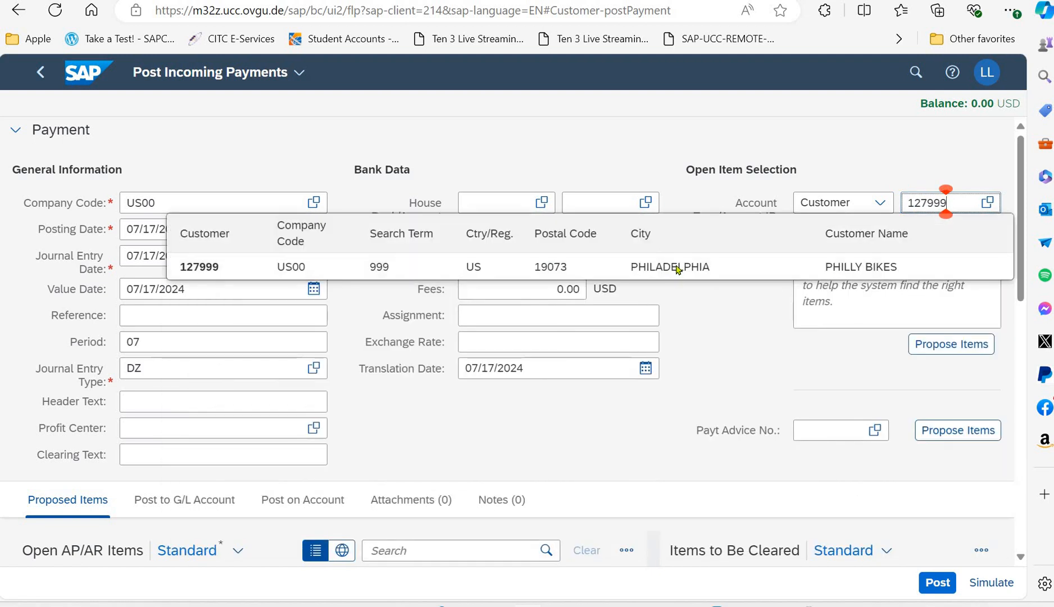
left_click(678, 270)
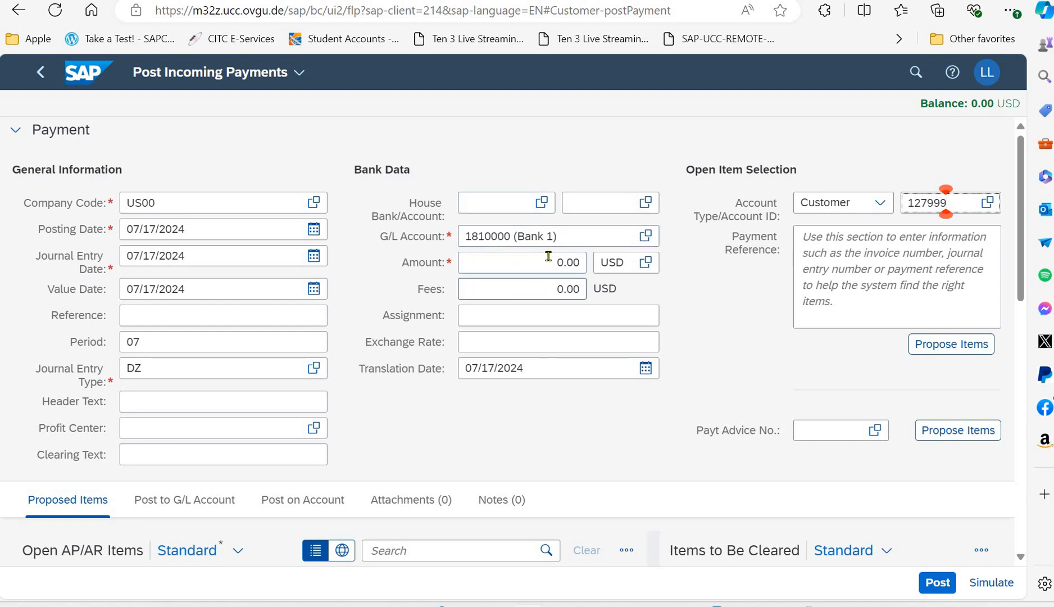
left_click(579, 262)
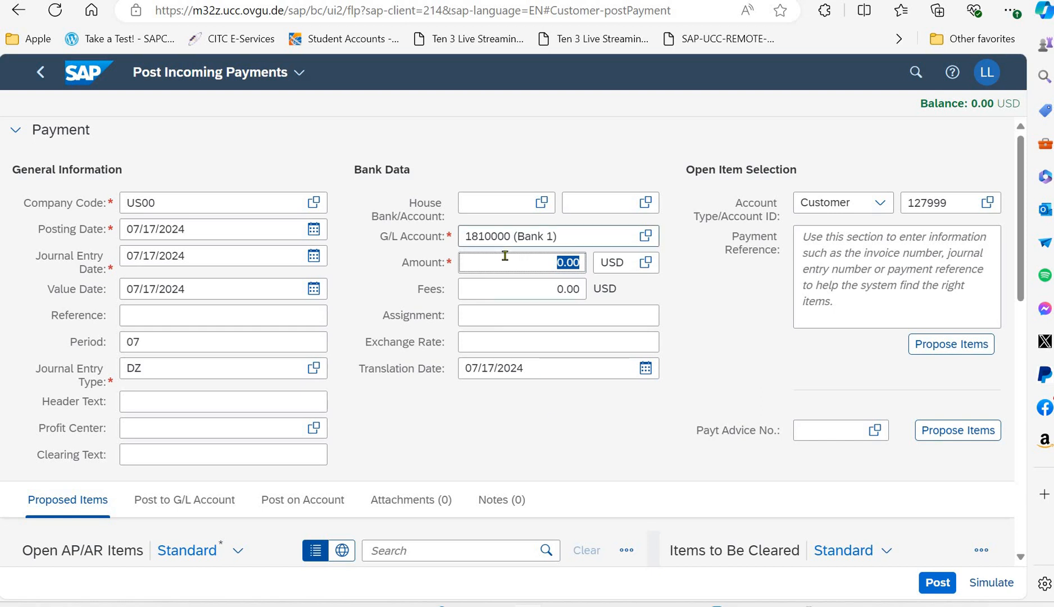
type("3500")
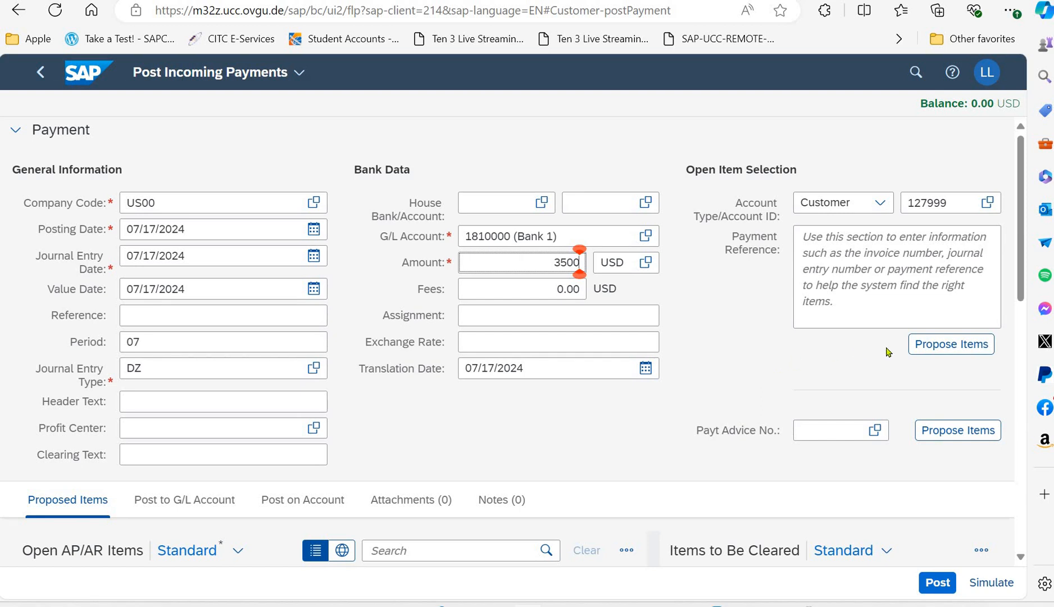
Propose the open items of Philly Bikes and move the first listed 3,500 USD invoice to the items to be cleared.
left_click(935, 345)
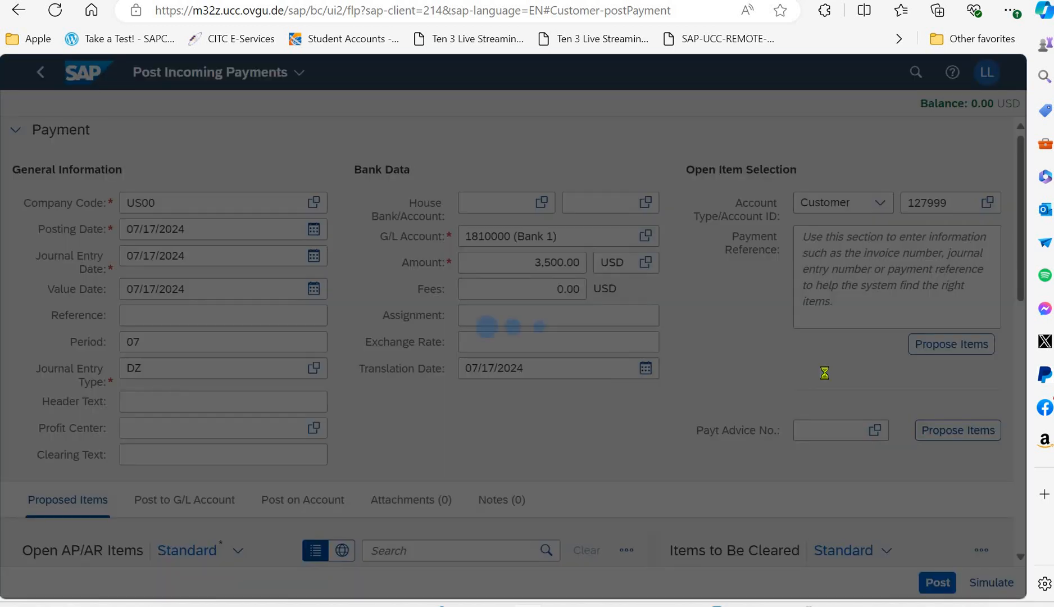
scroll(628, 420, "down", 4)
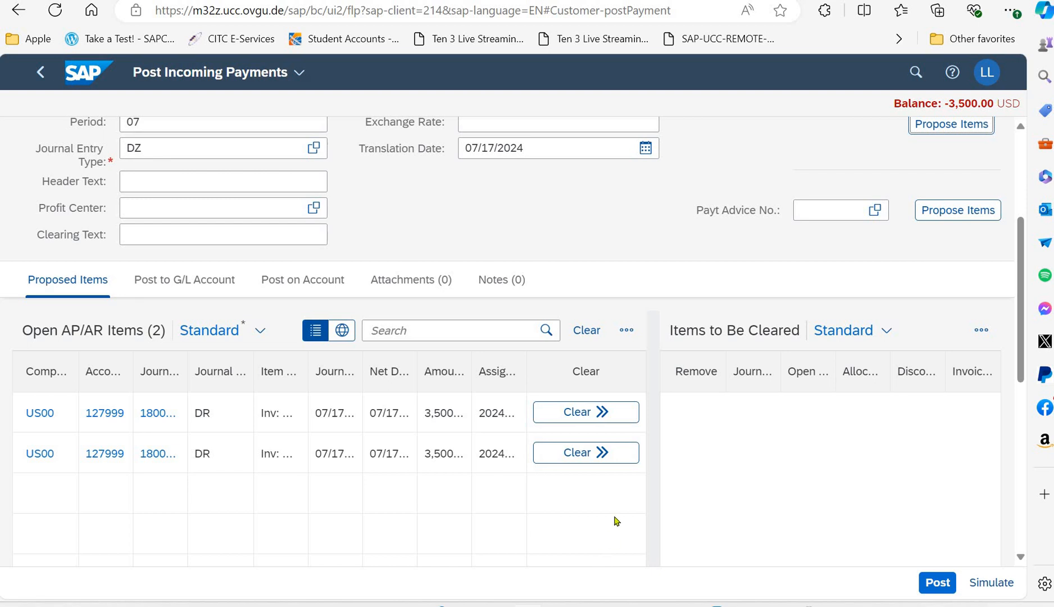
left_click(602, 412)
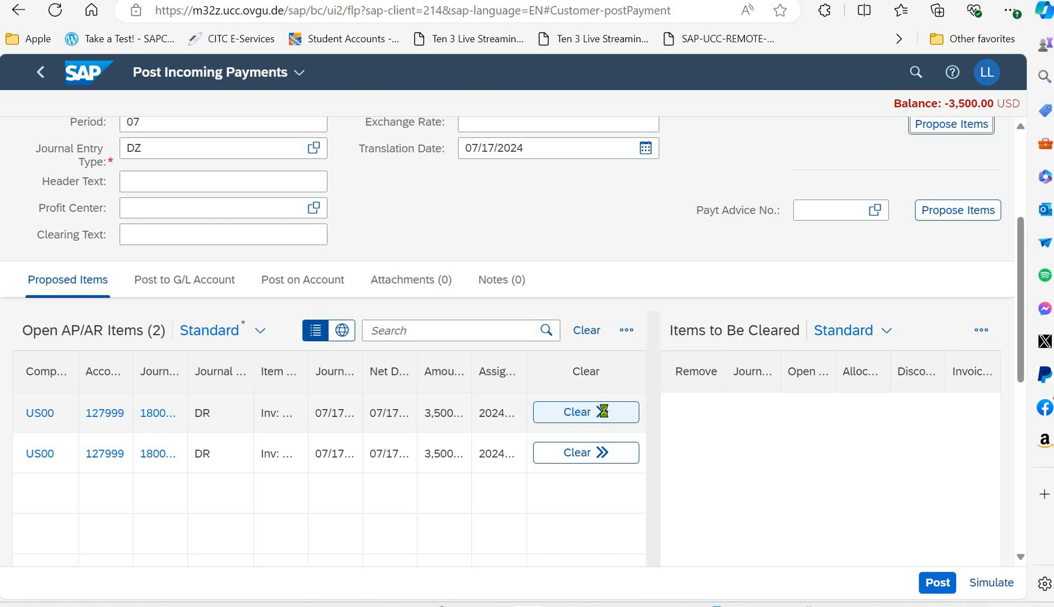
Post the 3,500 USD incoming payment and continue with a new payment entry.
scroll(612, 407, "down", 2)
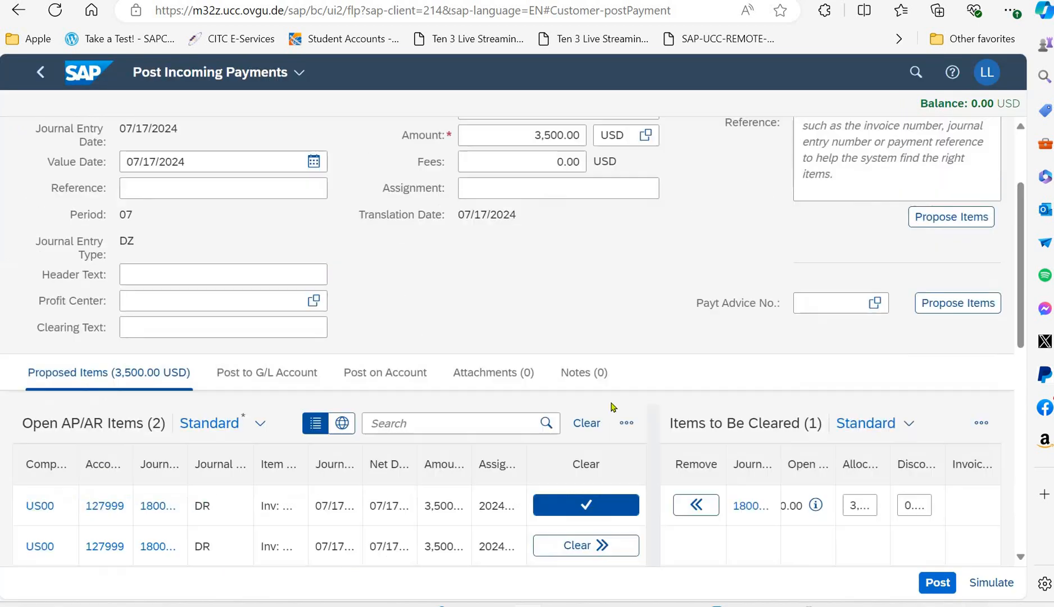
scroll(612, 407, "up", 3)
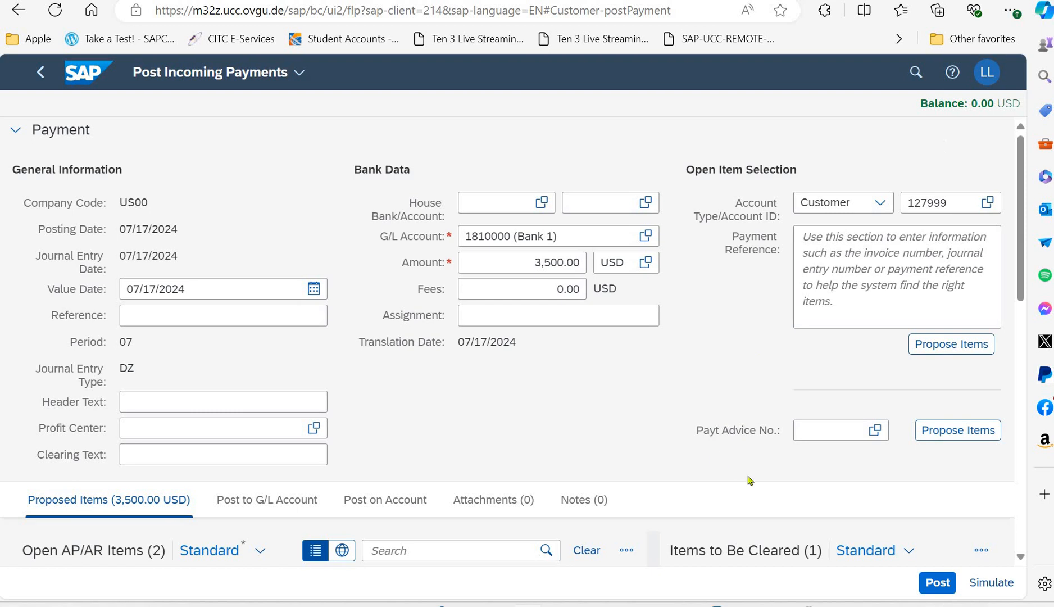
left_click(937, 582)
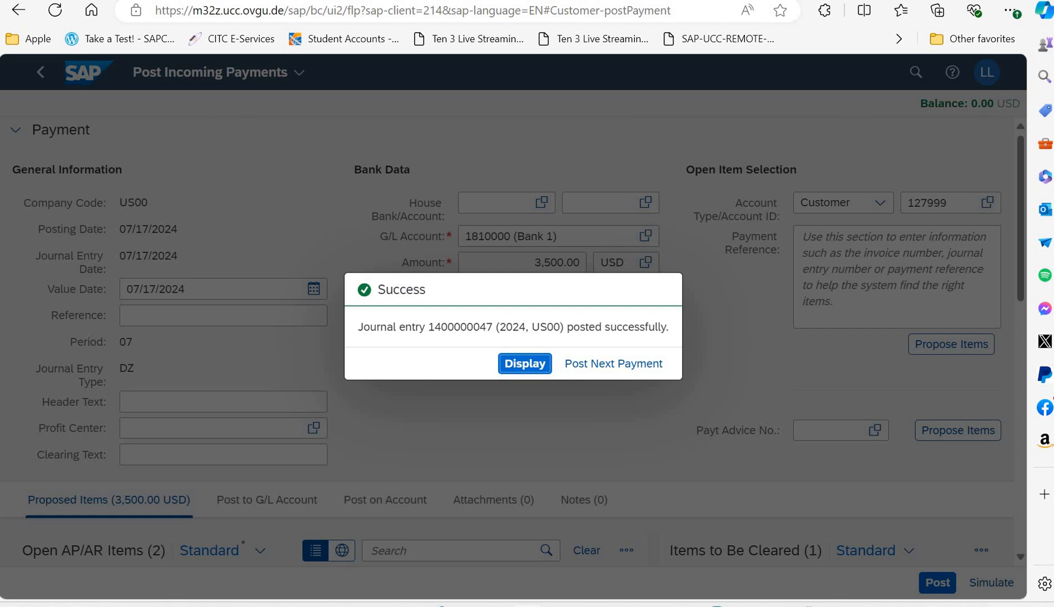
left_click(648, 364)
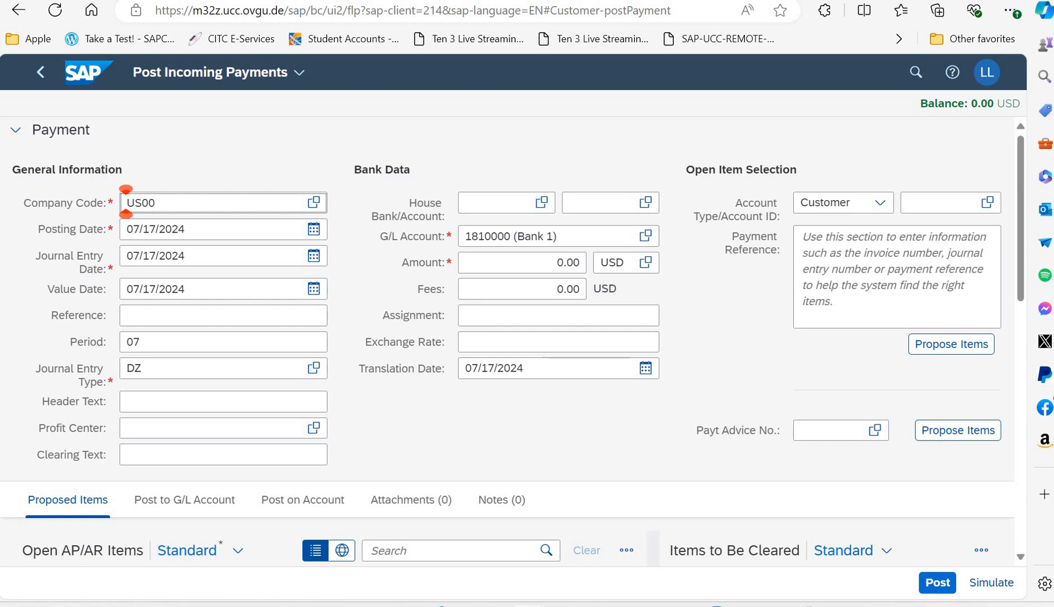
Enter the customer account ID of Peachtree Bikes for the open item selection and set the payment amount to 10,000 USD.
left_click(959, 210)
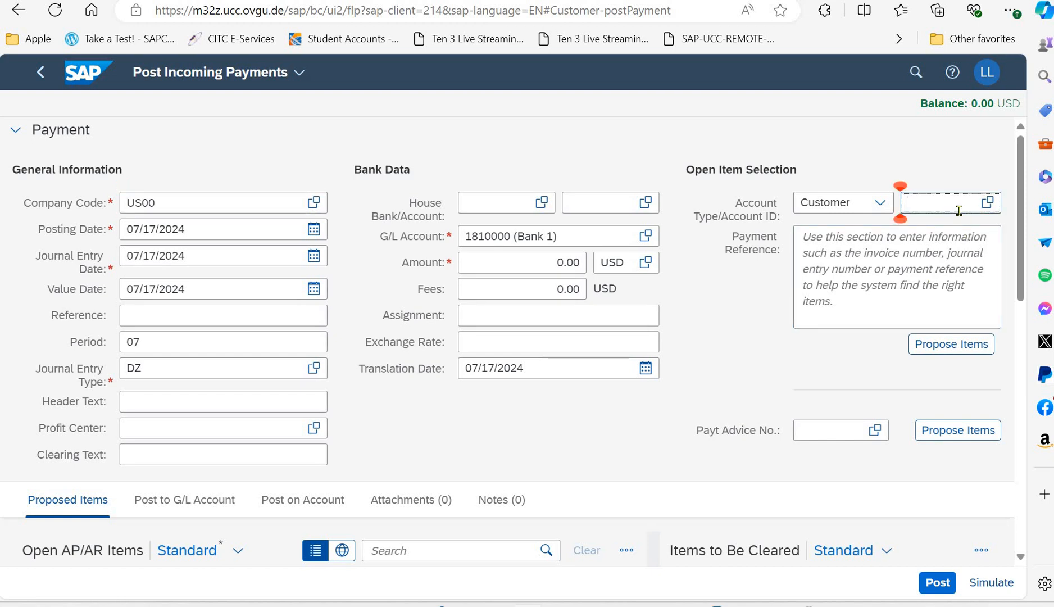
type("128999")
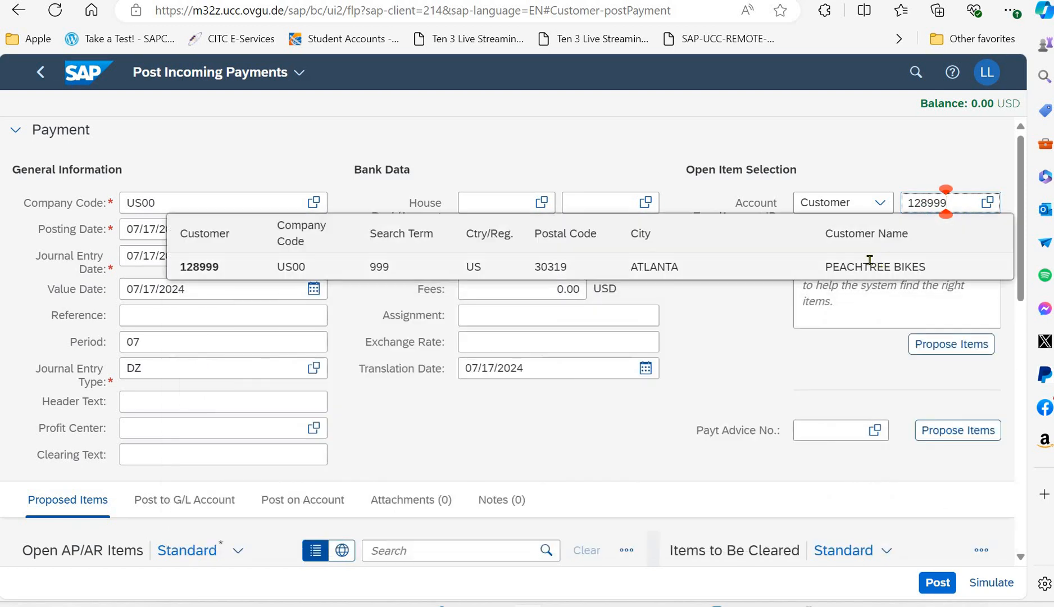
left_click(871, 260)
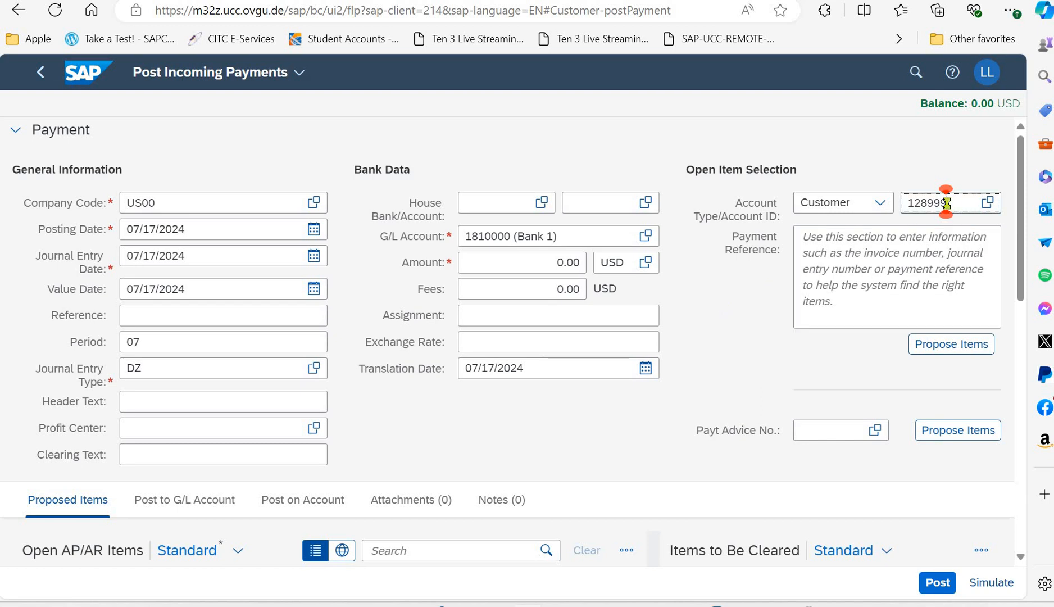
key("Return")
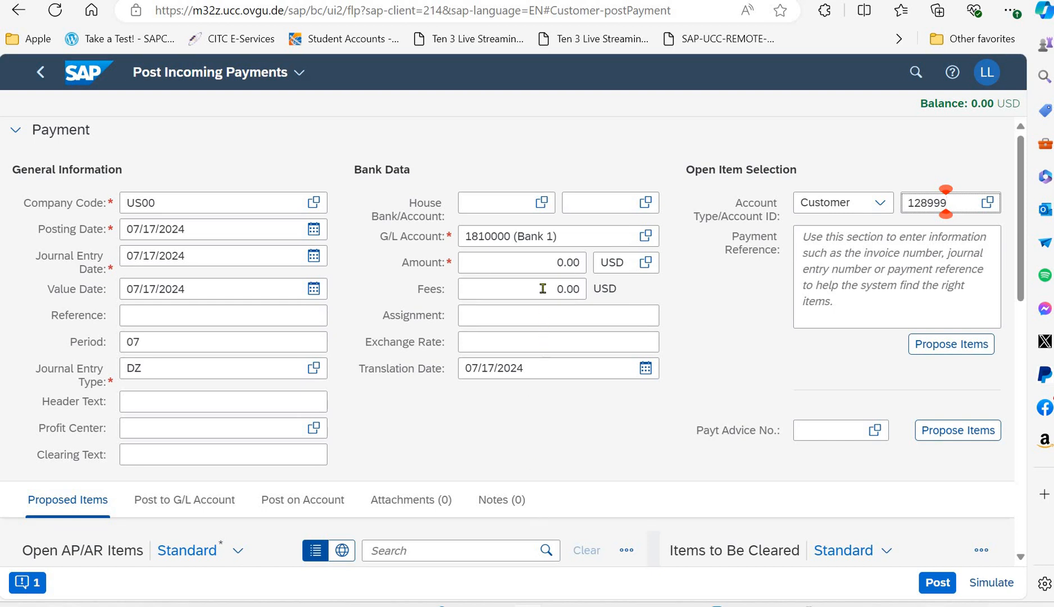
left_click(576, 262)
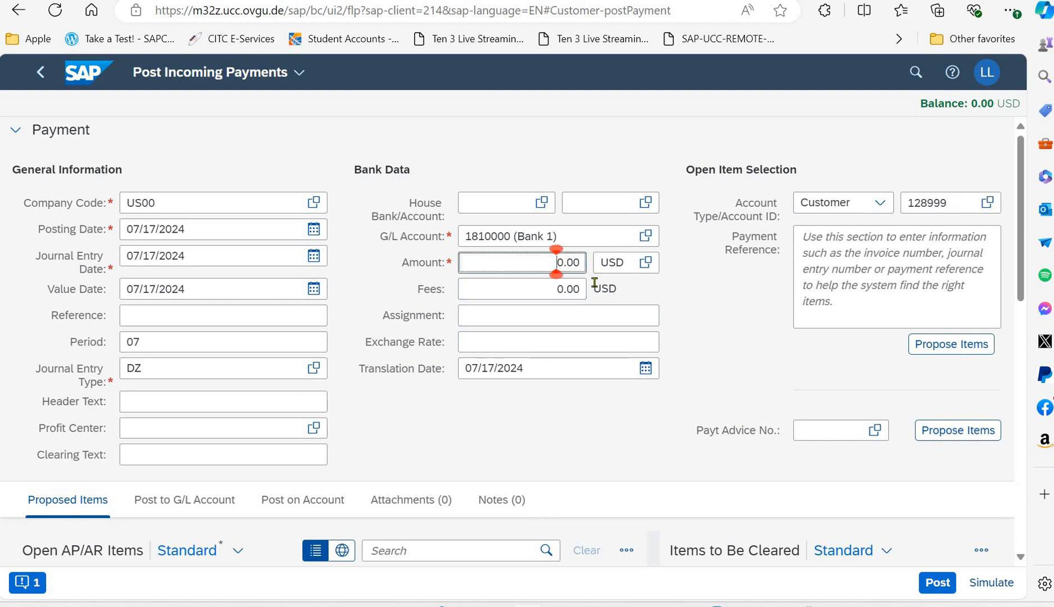
type("10000")
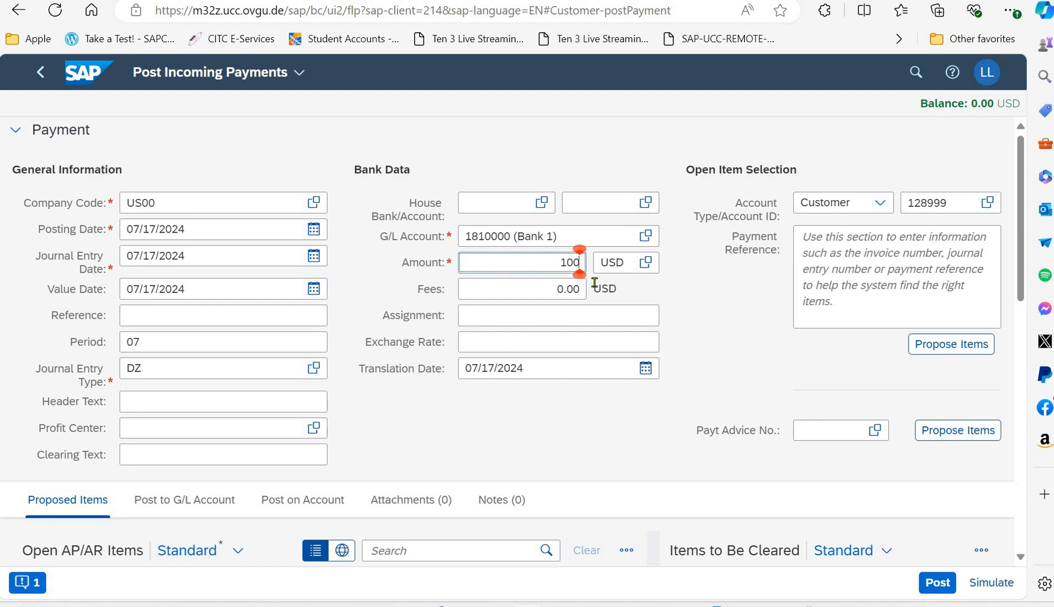
left_click(688, 293)
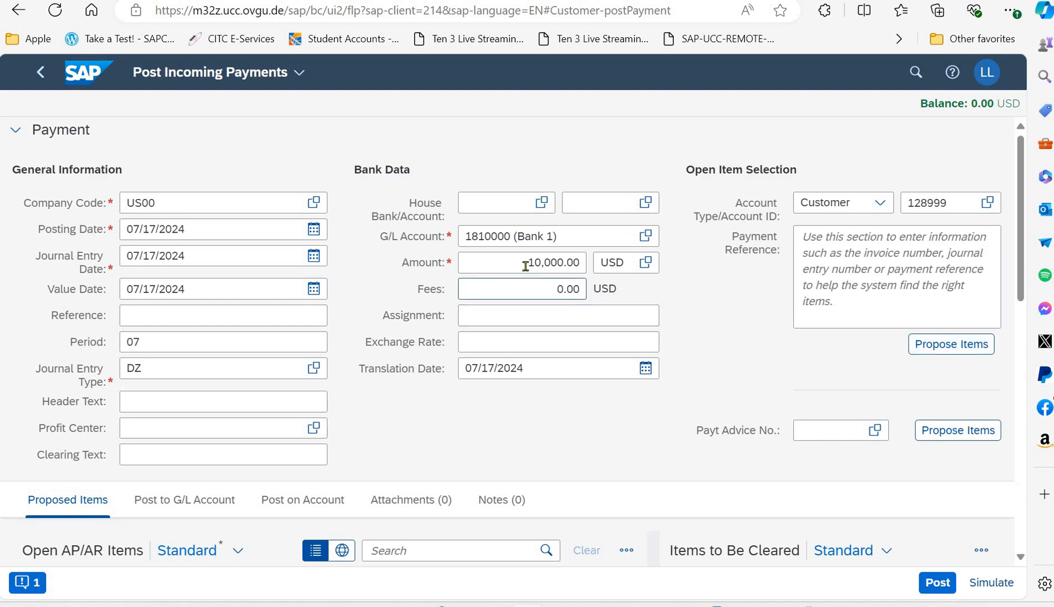
left_click(556, 291)
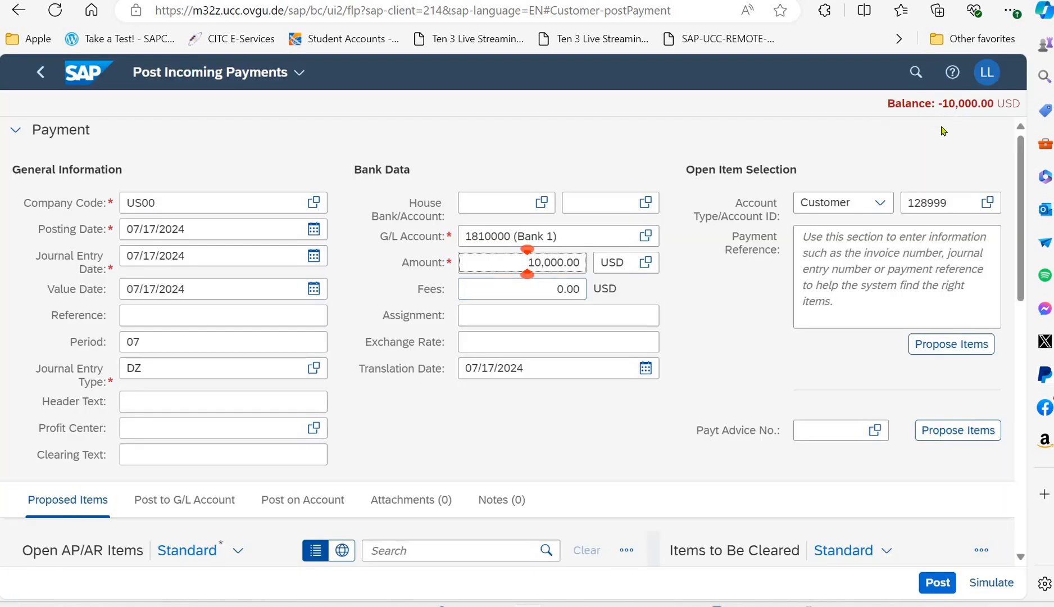
Propose the open items of Peachtree Bikes and move the invoice dated 07/17 to the items to be cleared.
left_click(937, 346)
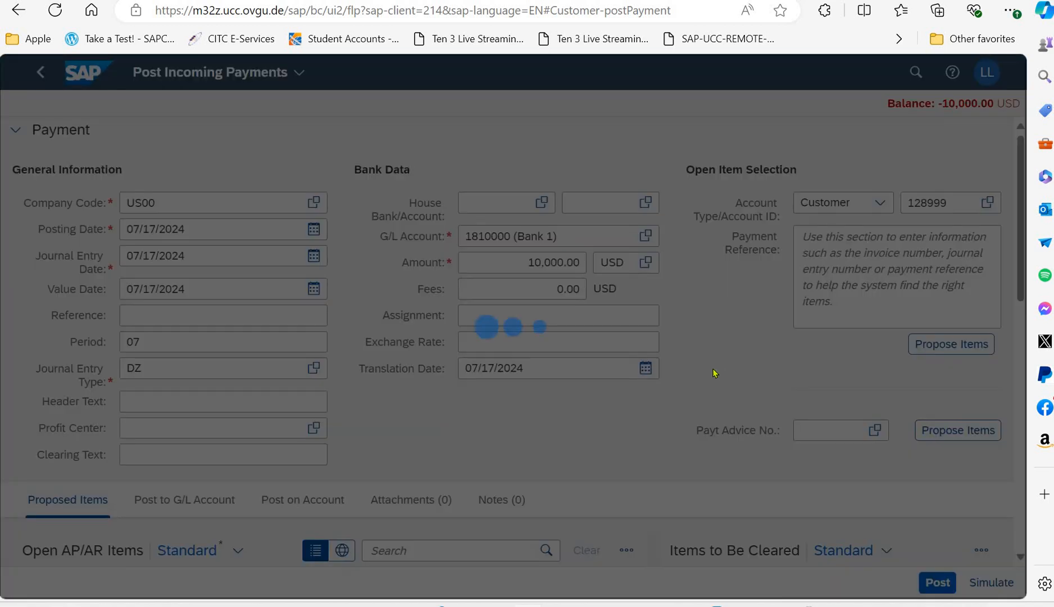
scroll(583, 287, "down", 6)
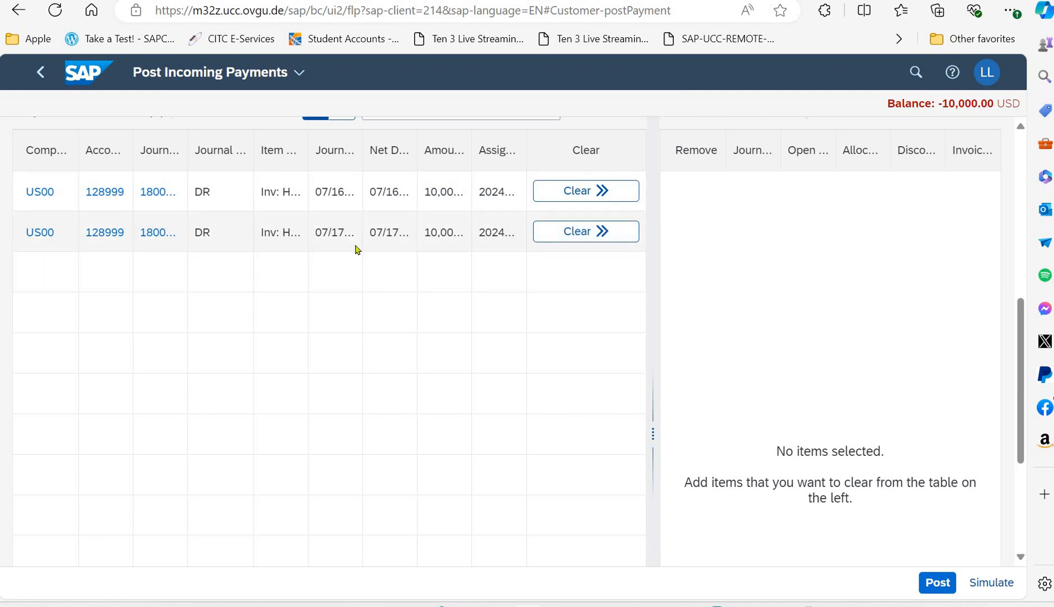
left_click(568, 234)
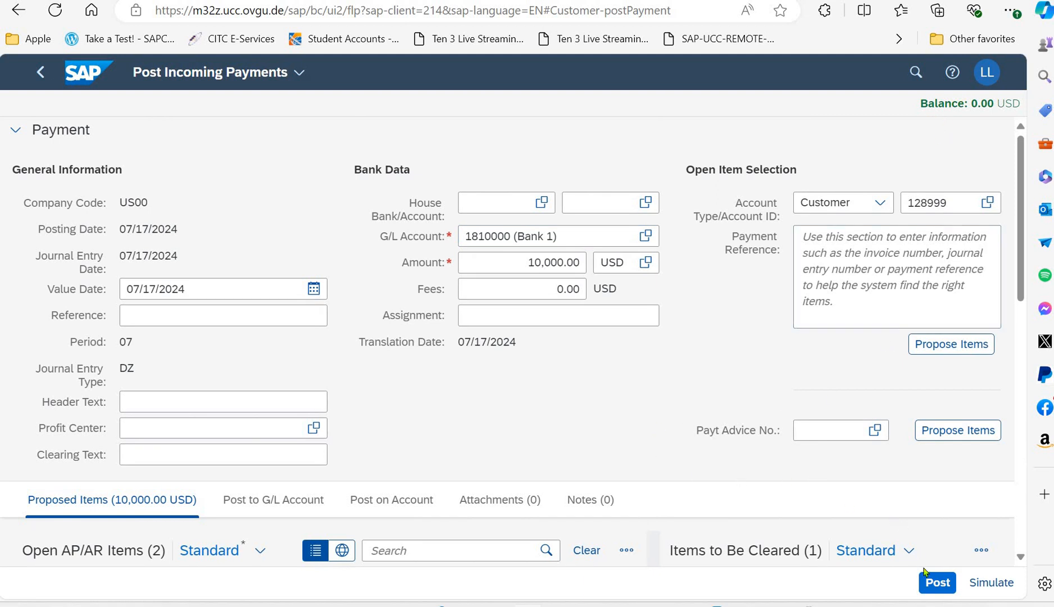
Post the 10,000 USD incoming payment and continue with a new payment entry.
left_click(936, 582)
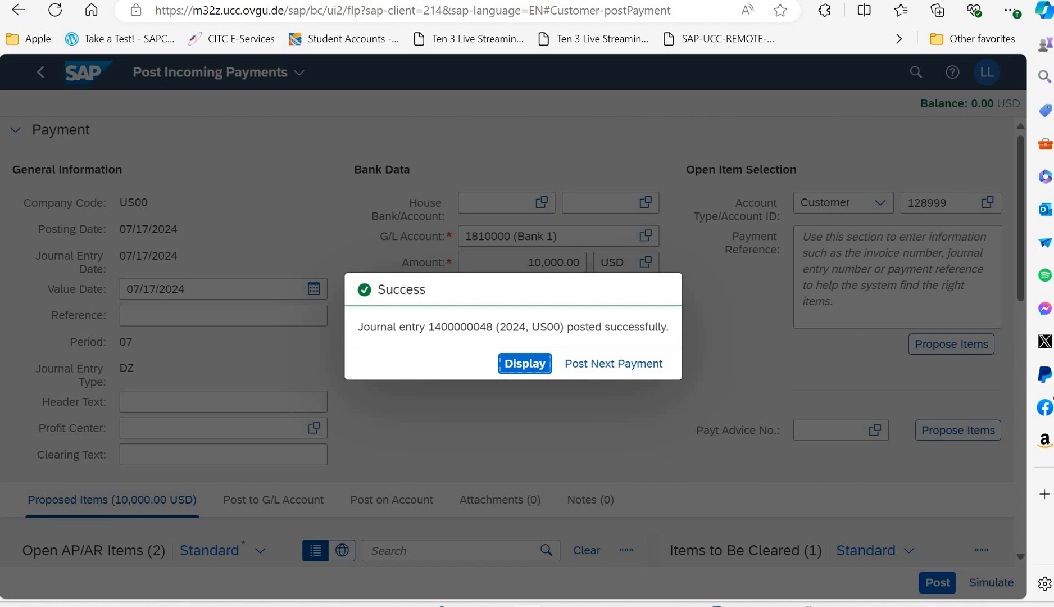
left_click(645, 364)
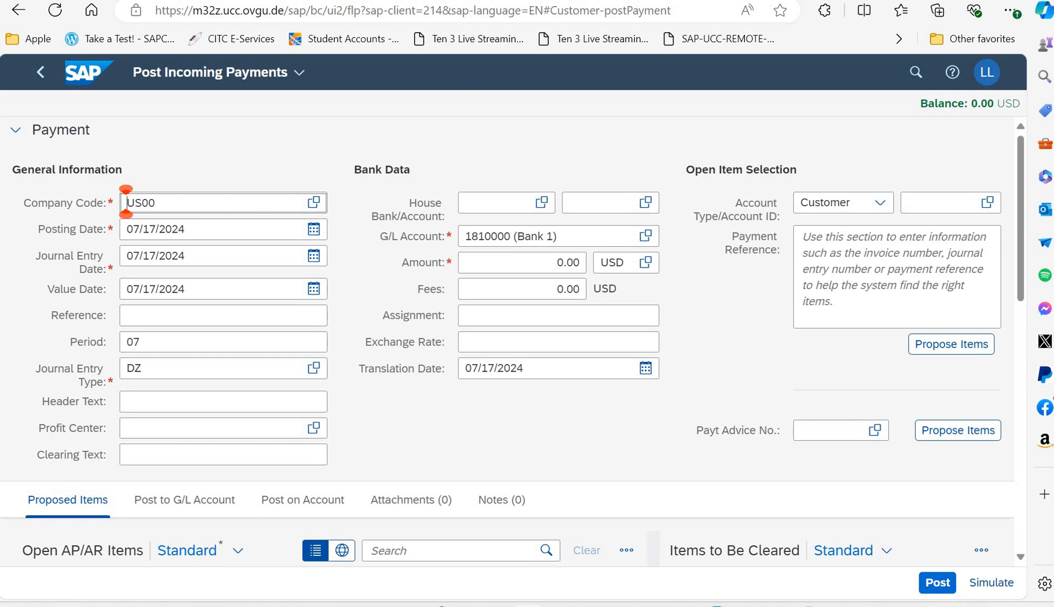
Enter the customer account ID of Windy City Bikes for the open item selection and set the payment amount to 4,000 USD.
left_click(940, 206)
type("13")
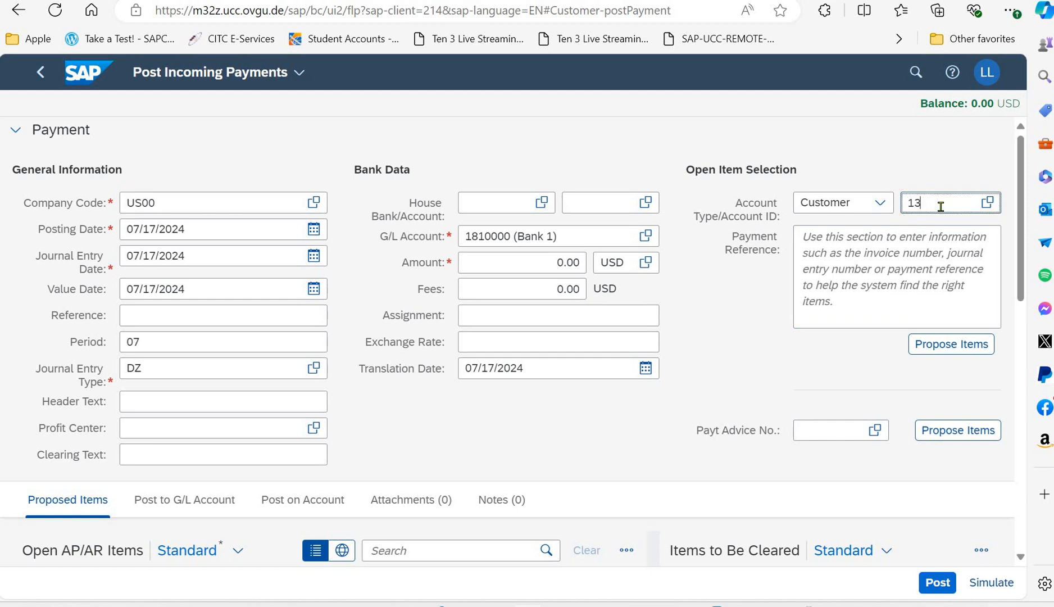
type("0999")
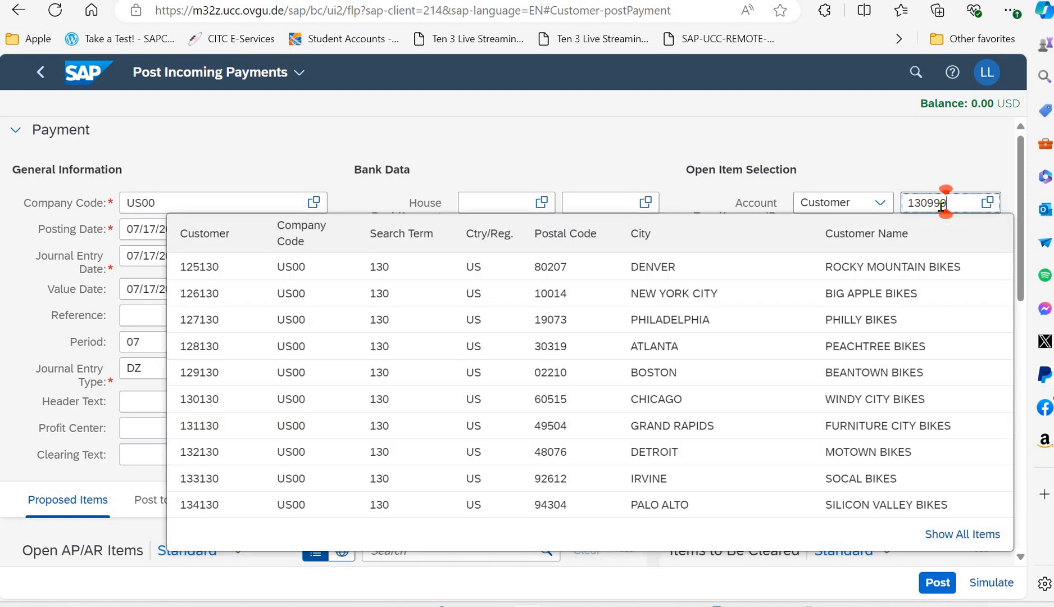
key("Return")
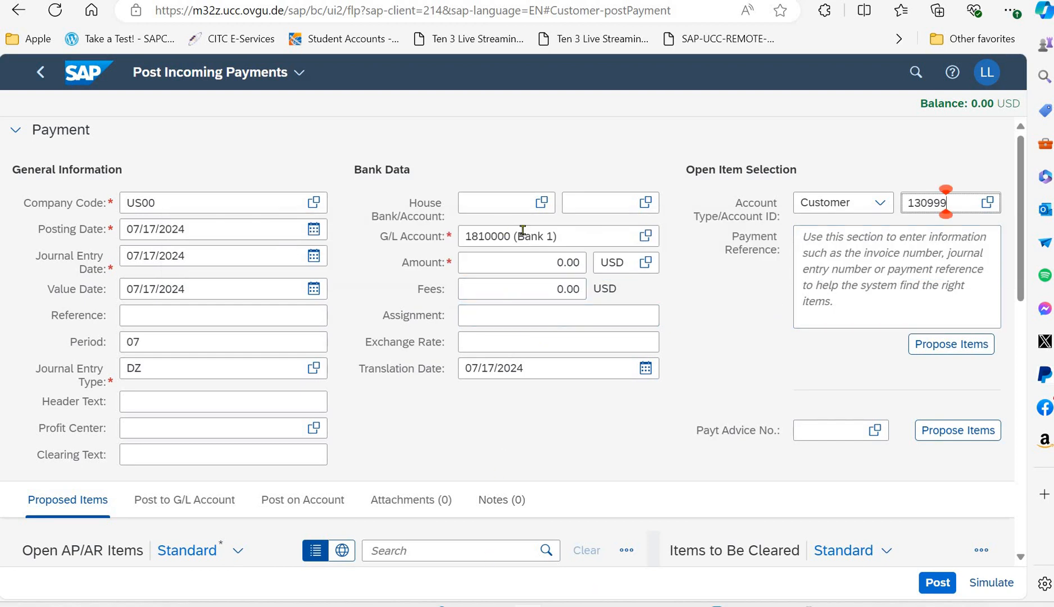
double_click(583, 261)
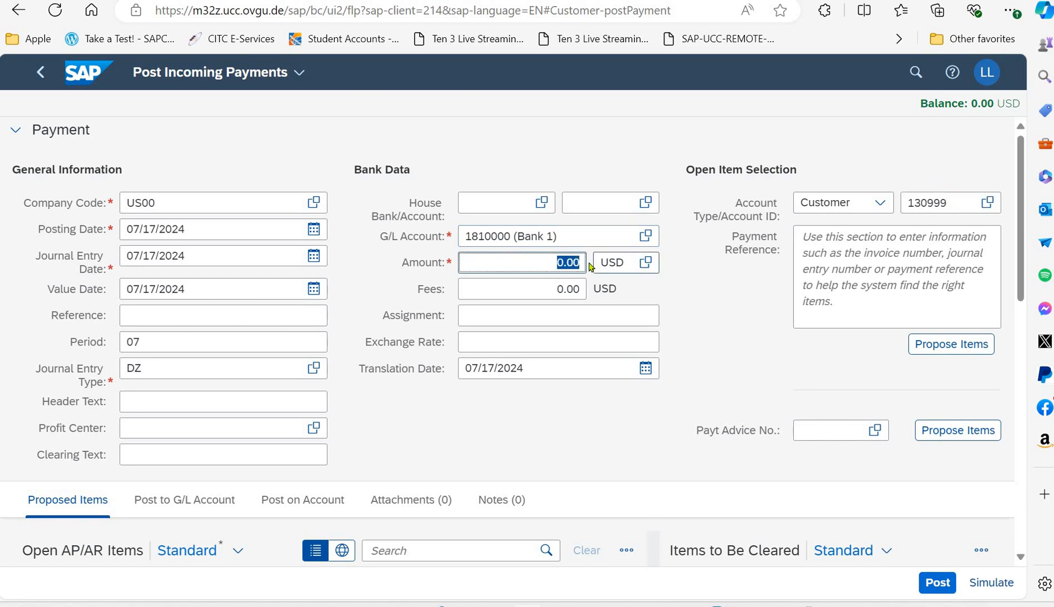
type("4000")
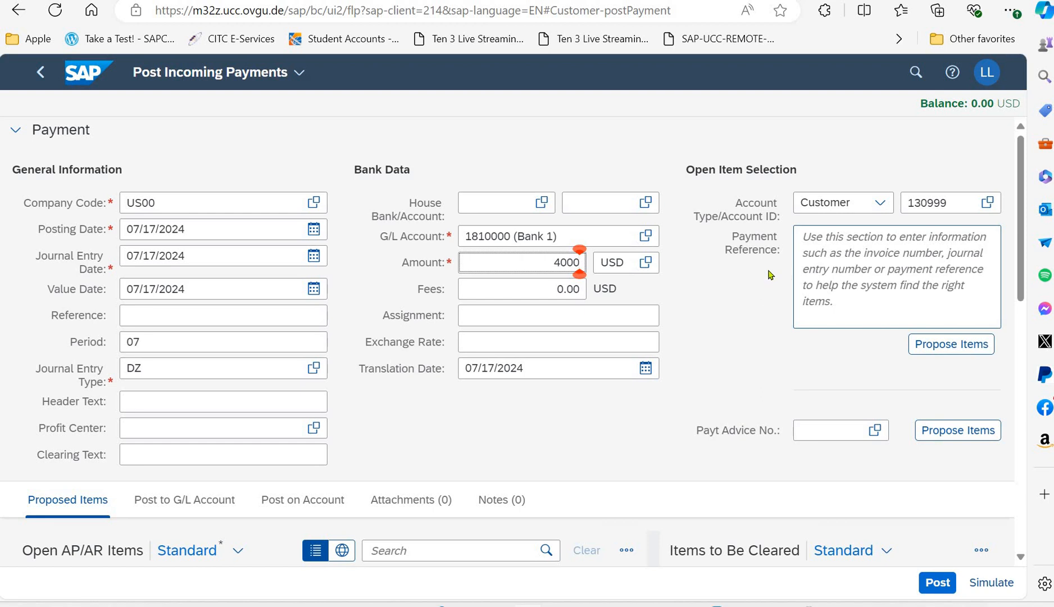
key("Return")
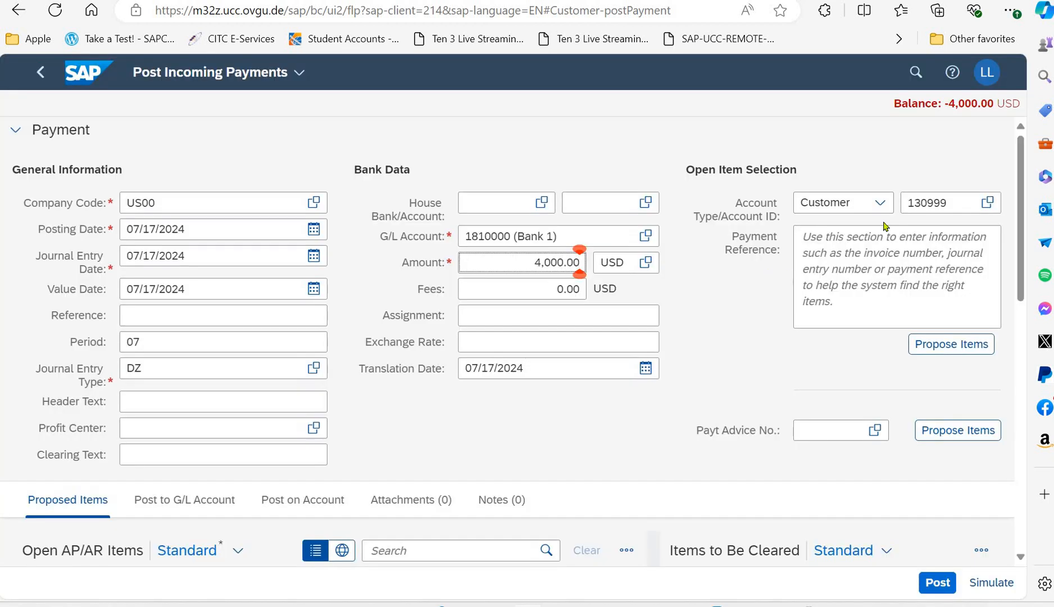
Propose the open items of Windy City Bikes and move the invoice dated 07/17 to the items to be cleared.
left_click(938, 344)
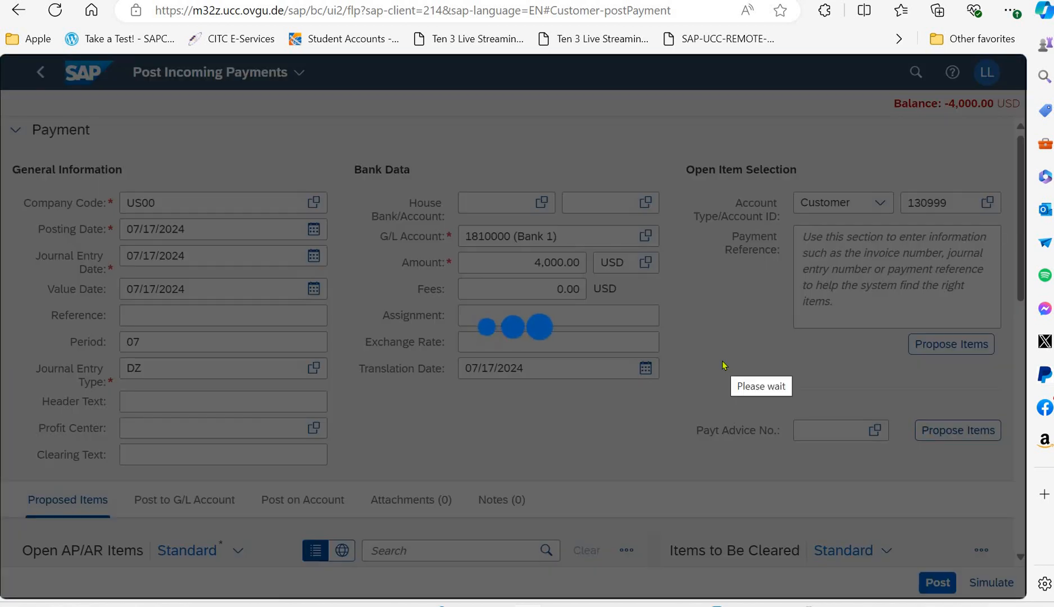
scroll(433, 491, "down", 4)
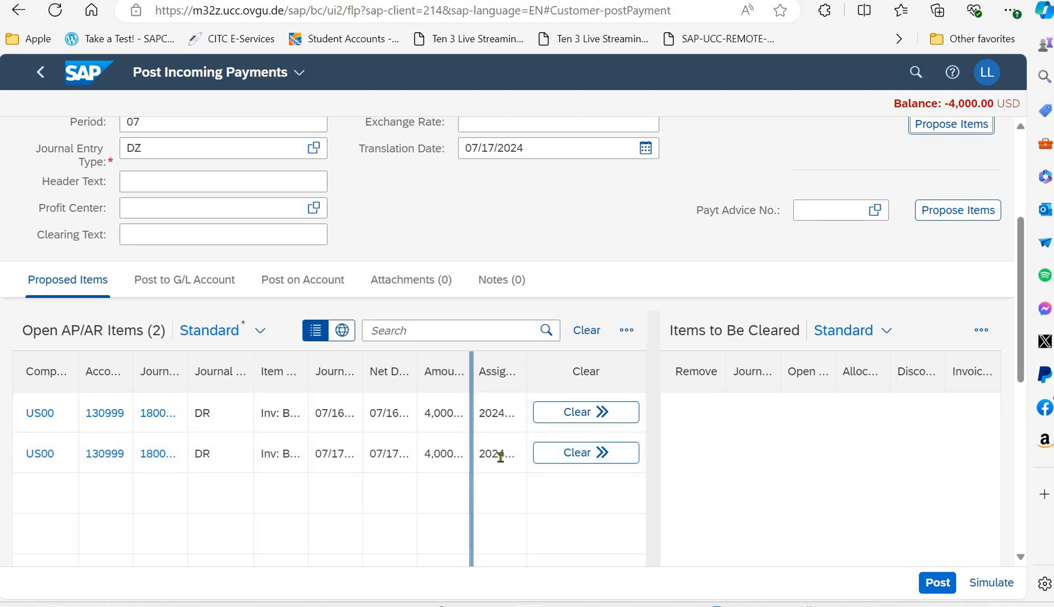
left_click(580, 456)
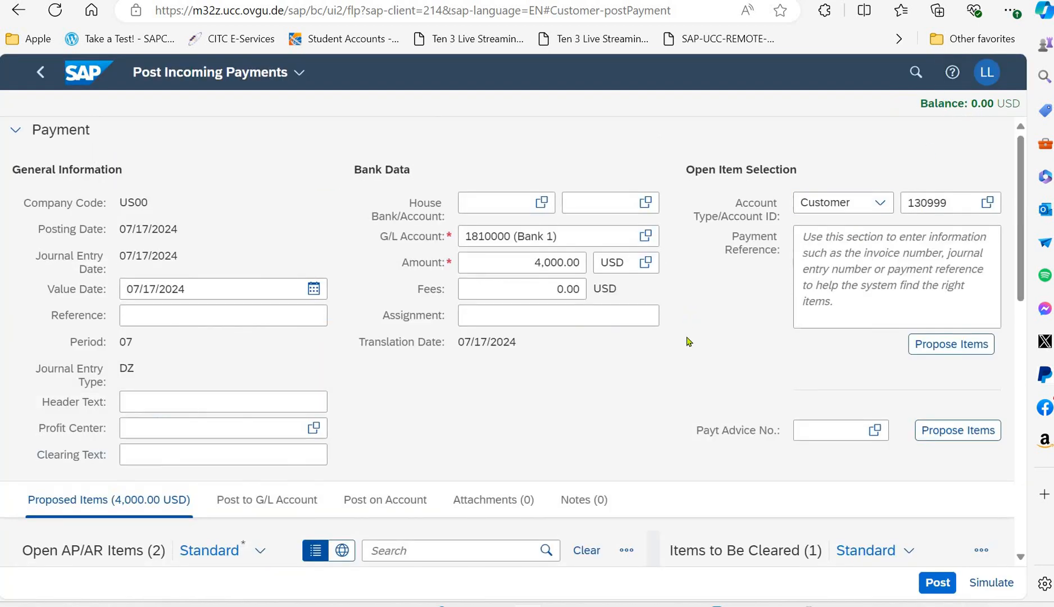
Post the 4,000 USD incoming payment from Windy City Bikes and return to the home page.
left_click(935, 584)
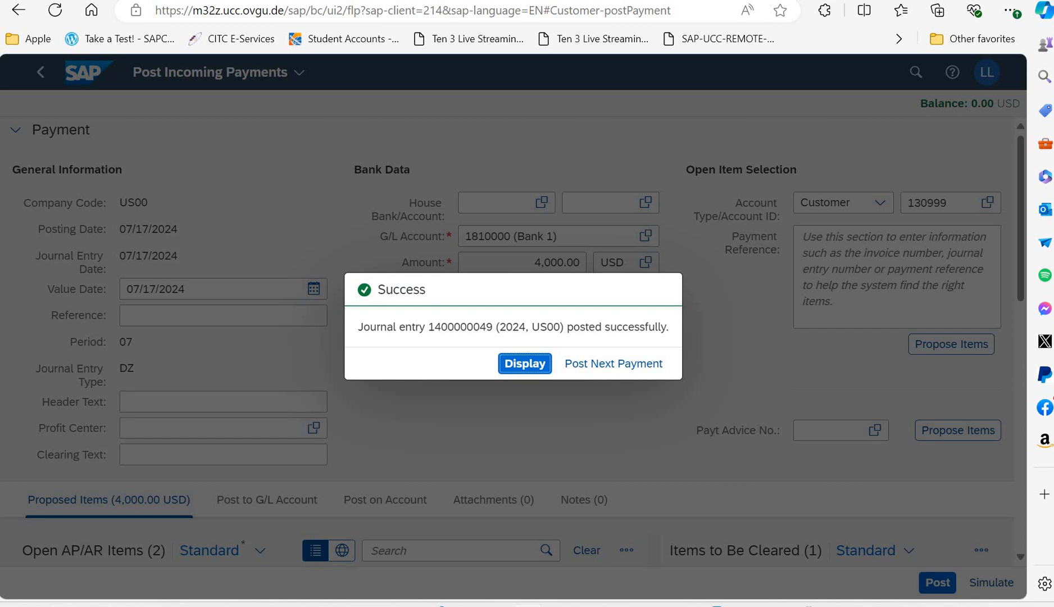
left_click(628, 365)
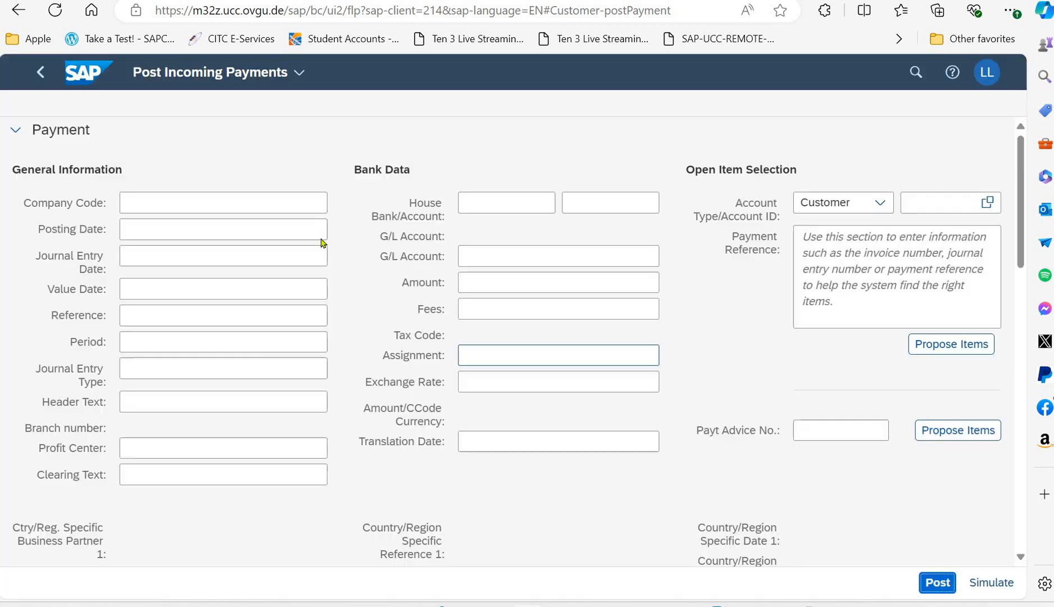
left_click(74, 73)
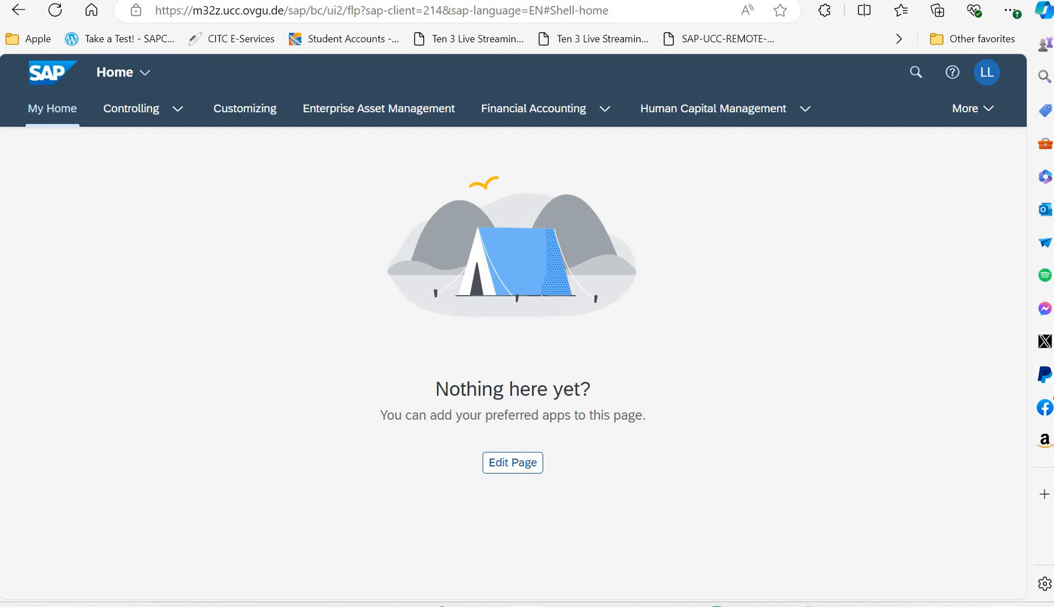
Open the Balance Sheet/Income Statement app from the Accounts Receivable apps of Financial Accounting.
left_click(605, 111)
left_click(565, 173)
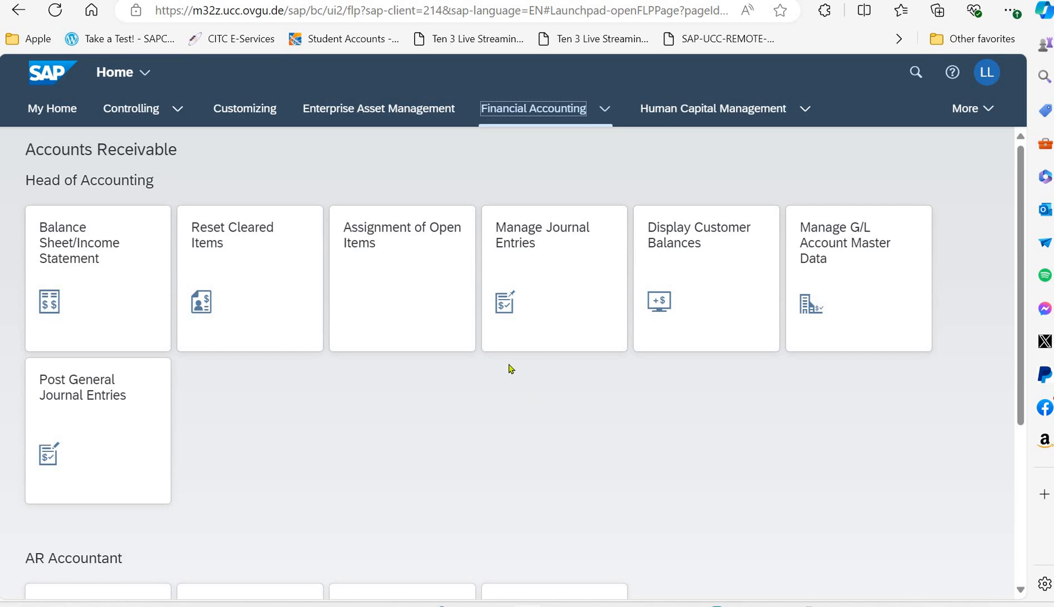
left_click(115, 297)
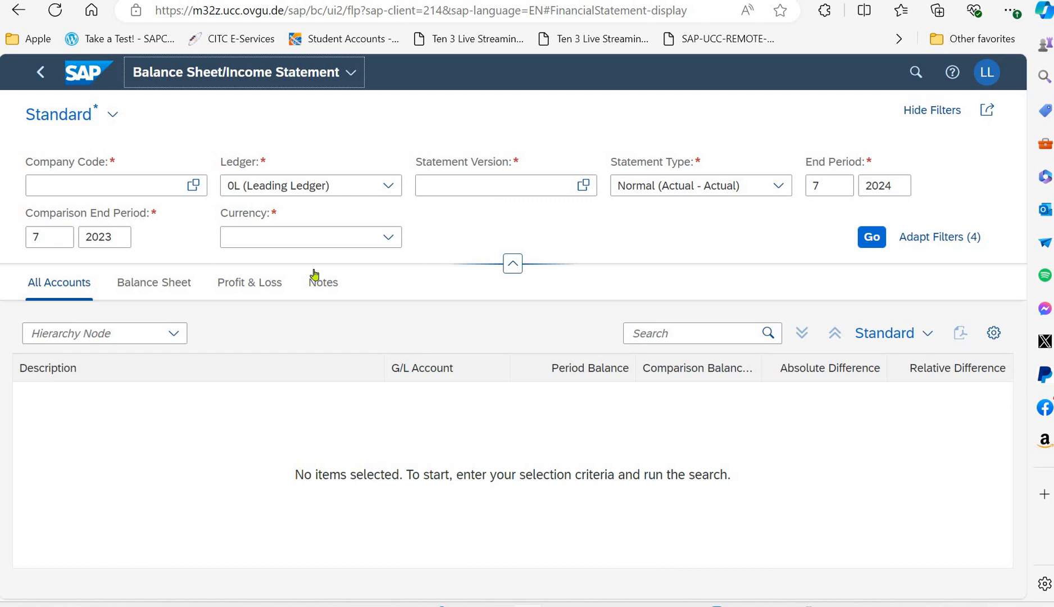
Set the report's company code to US00 (Global Bike Inc.) and its statement version to G999.
left_click(148, 185)
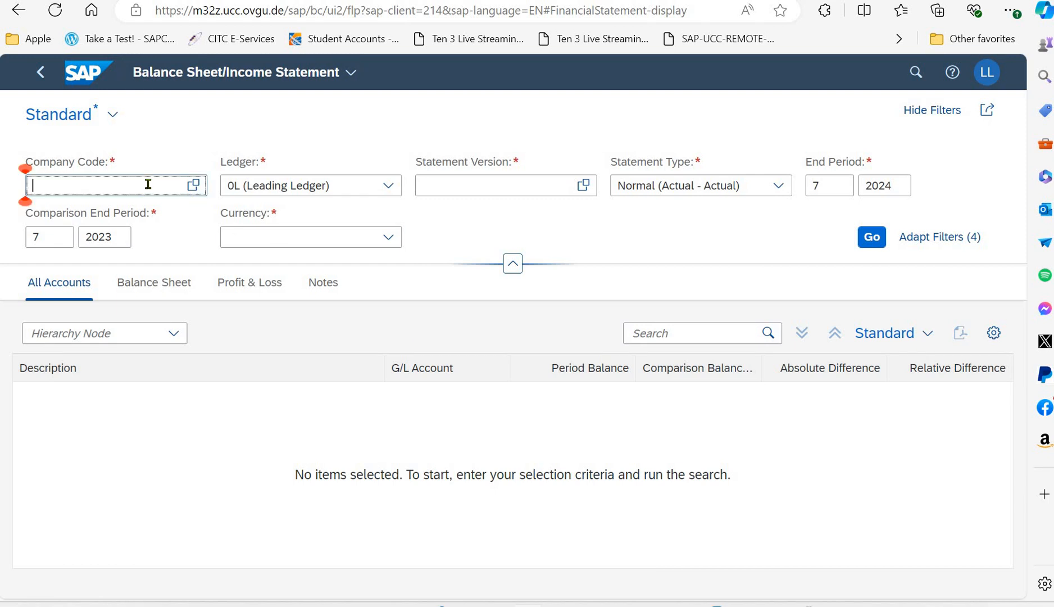
type("us00")
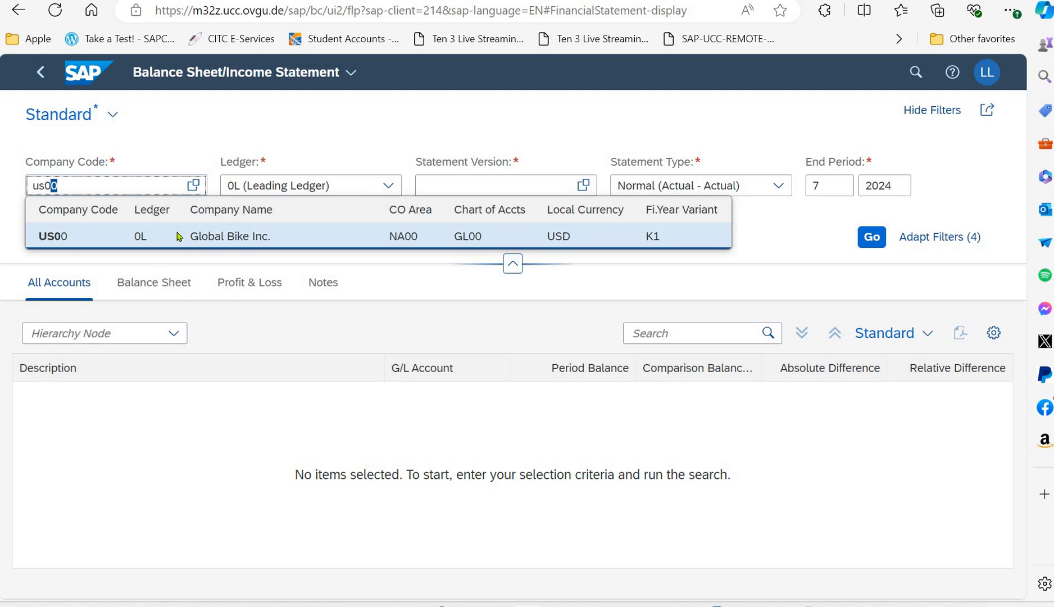
left_click(178, 236)
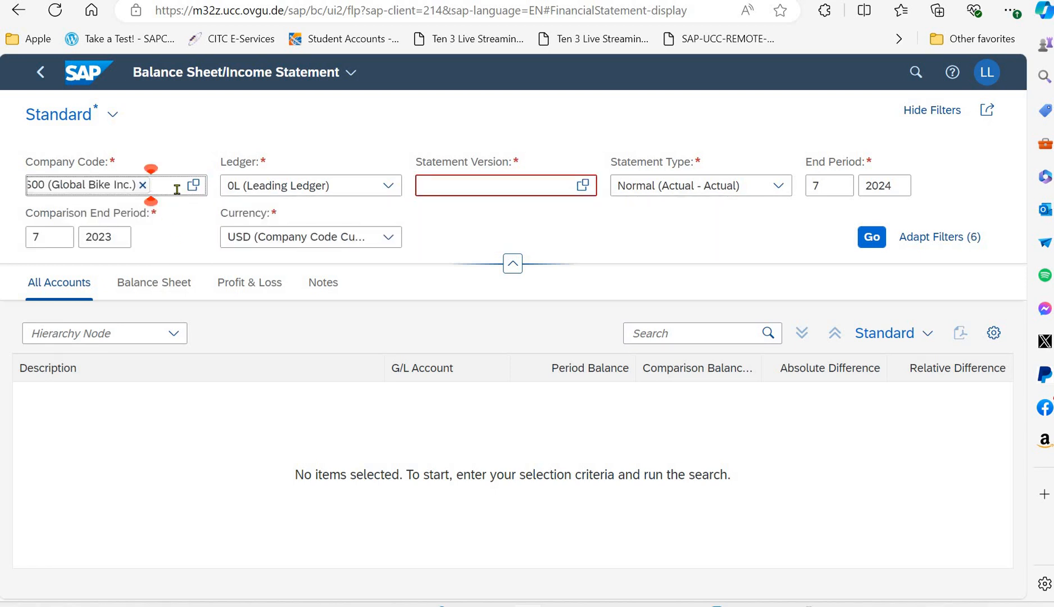
left_click(499, 182)
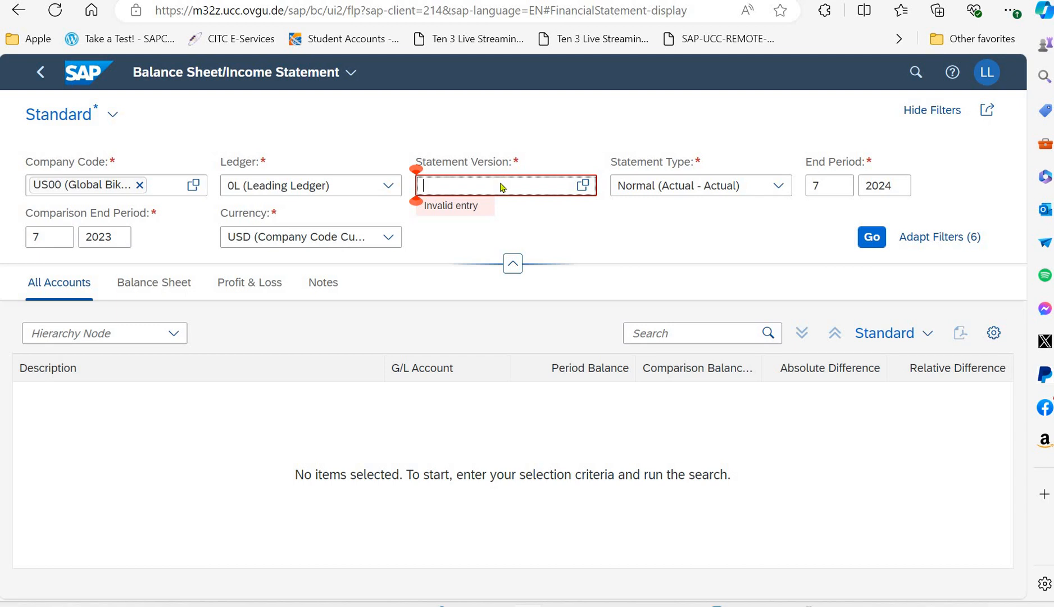
type("G")
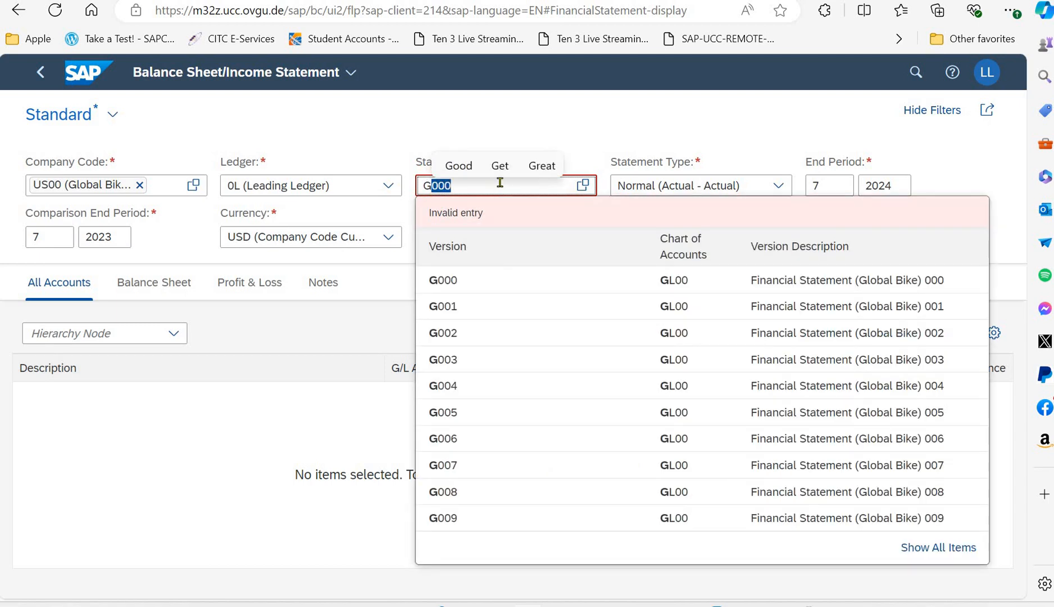
type("###")
key("BackSpace")
key("BackSpace")
key("BackSpace")
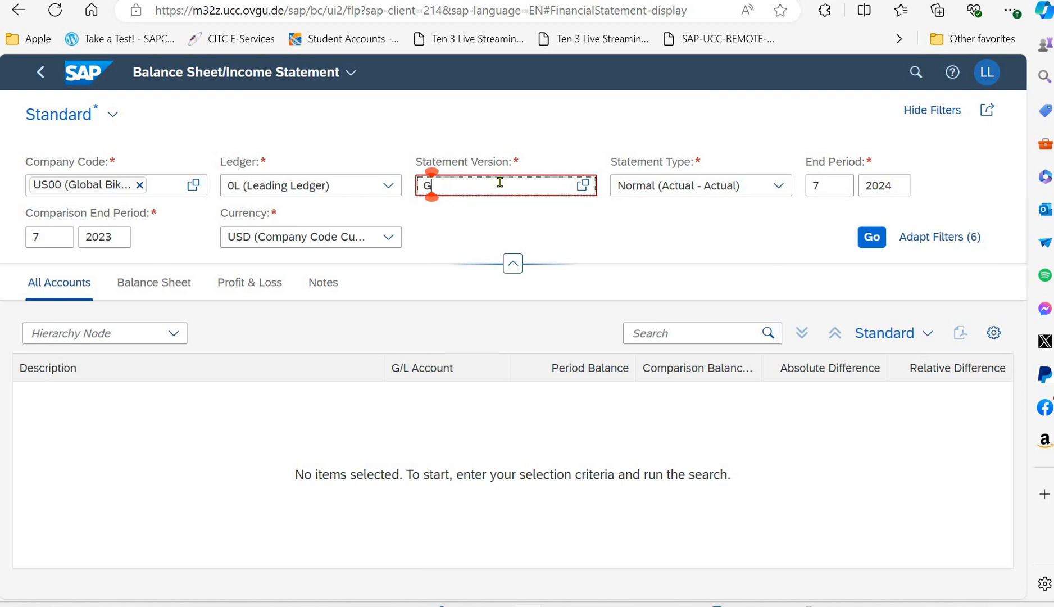
type("999")
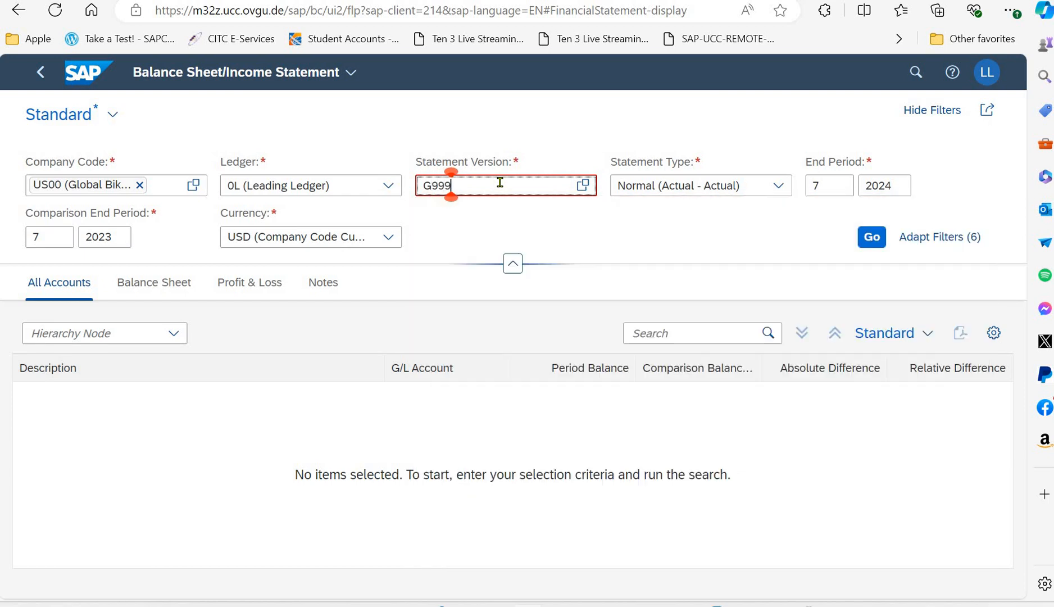
left_click(465, 278)
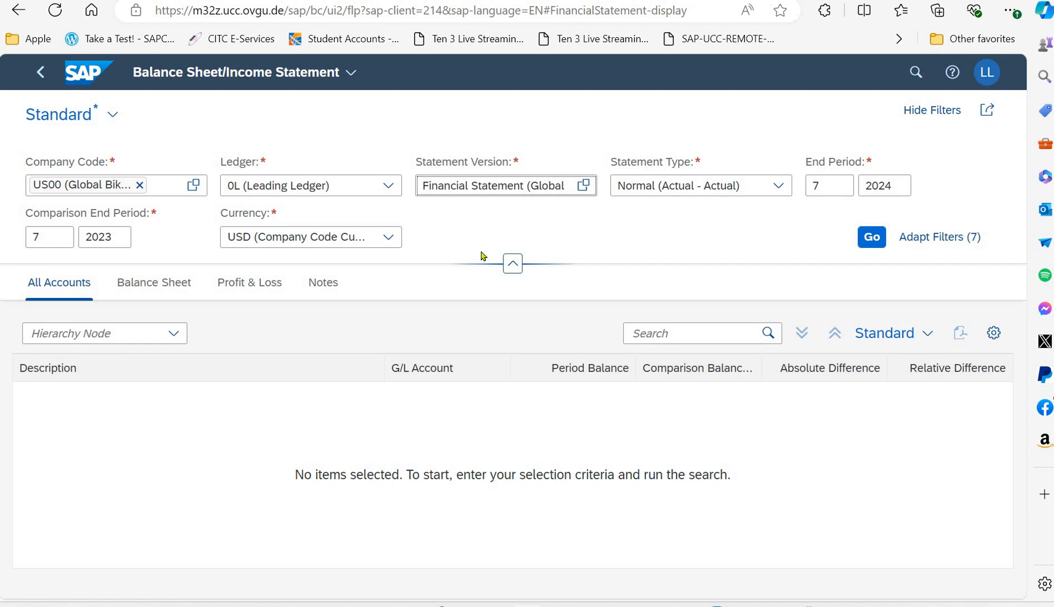
Run the balance sheet/income statement report, expand all hierarchy nodes and review the account balances.
left_click(815, 189)
left_click(871, 240)
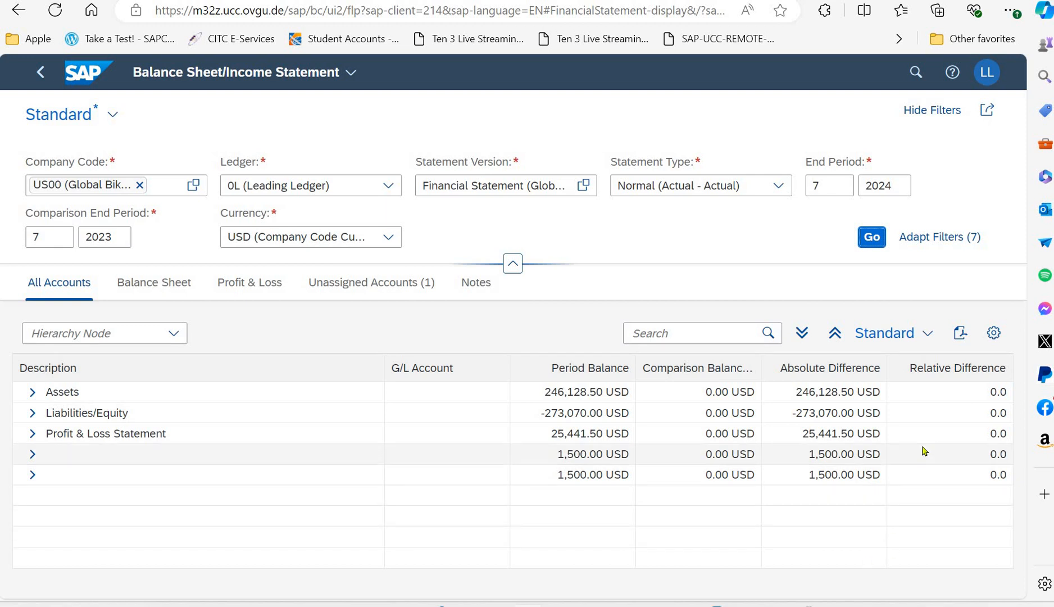
left_click(803, 334)
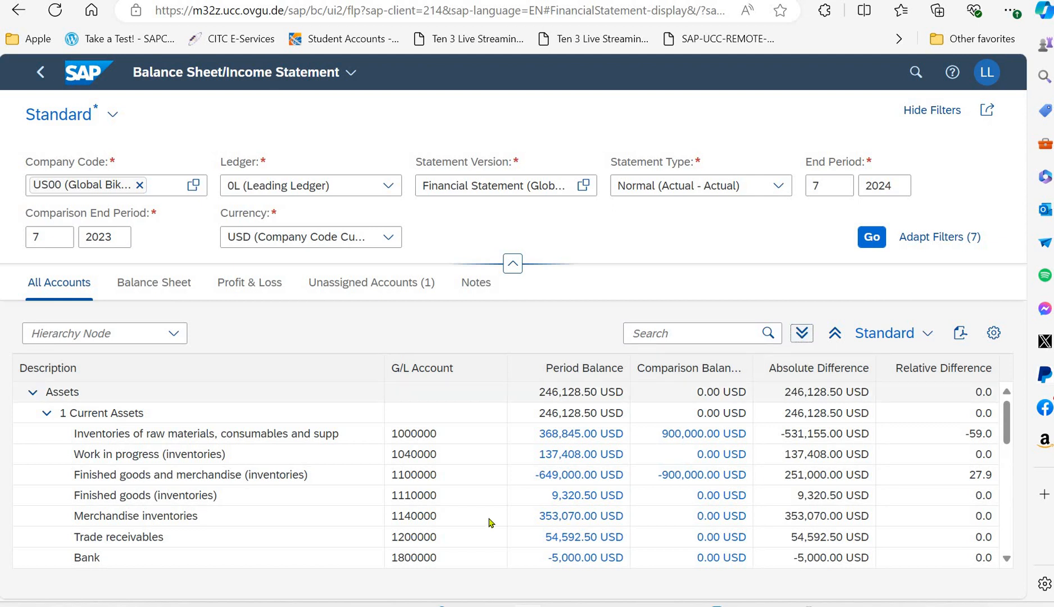
scroll(471, 510, "down", 10)
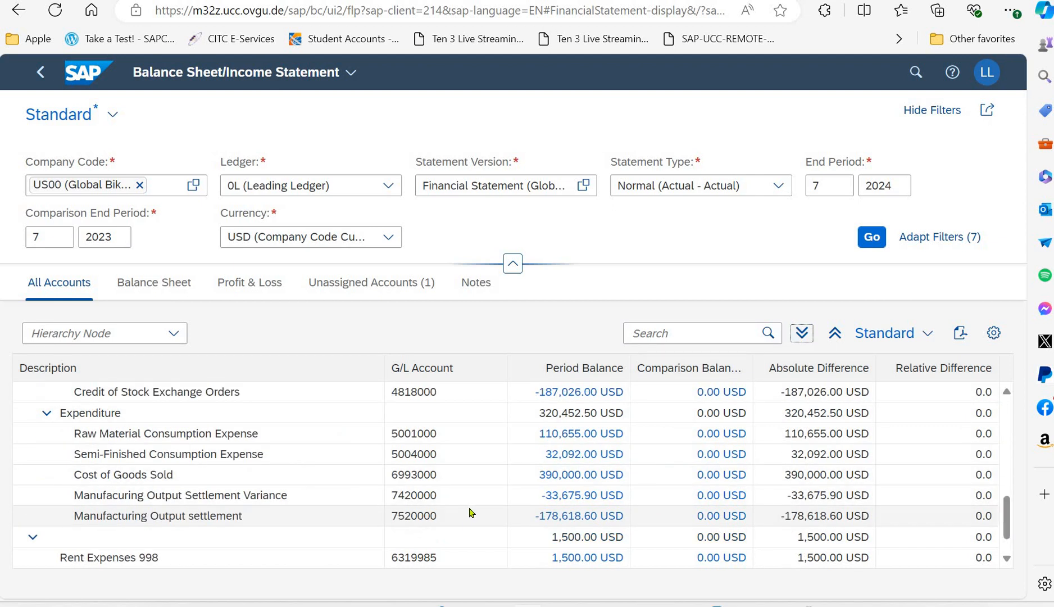
scroll(470, 510, "down", 1)
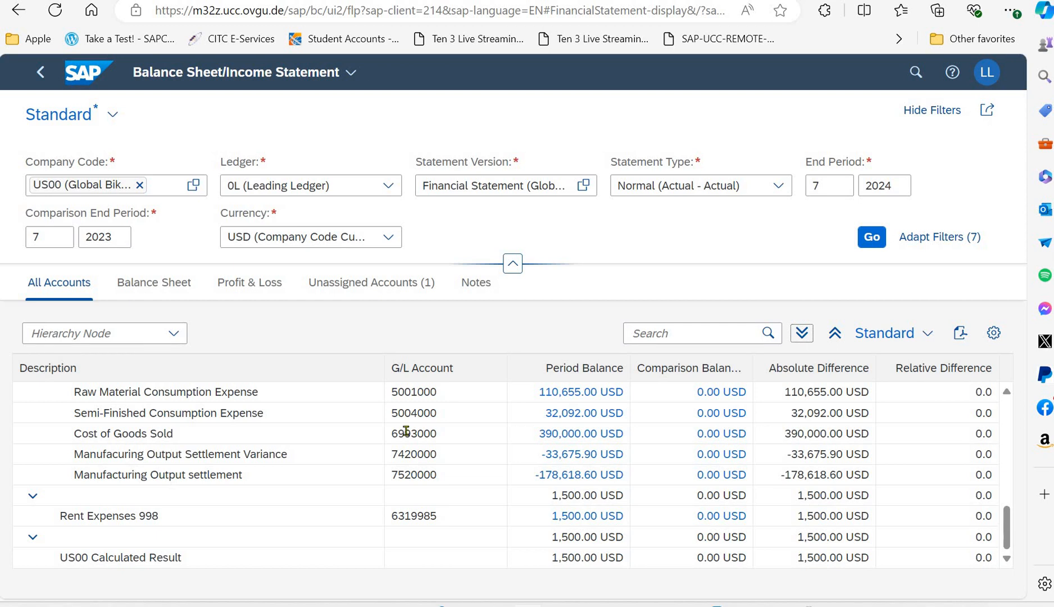
scroll(305, 482, "up", 5)
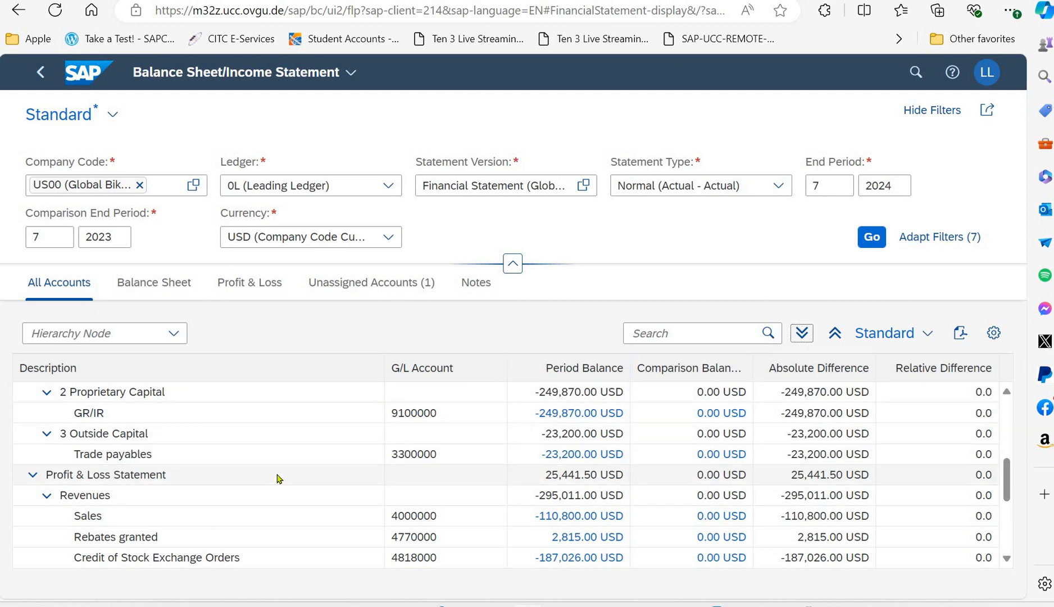
scroll(277, 478, "up", 5)
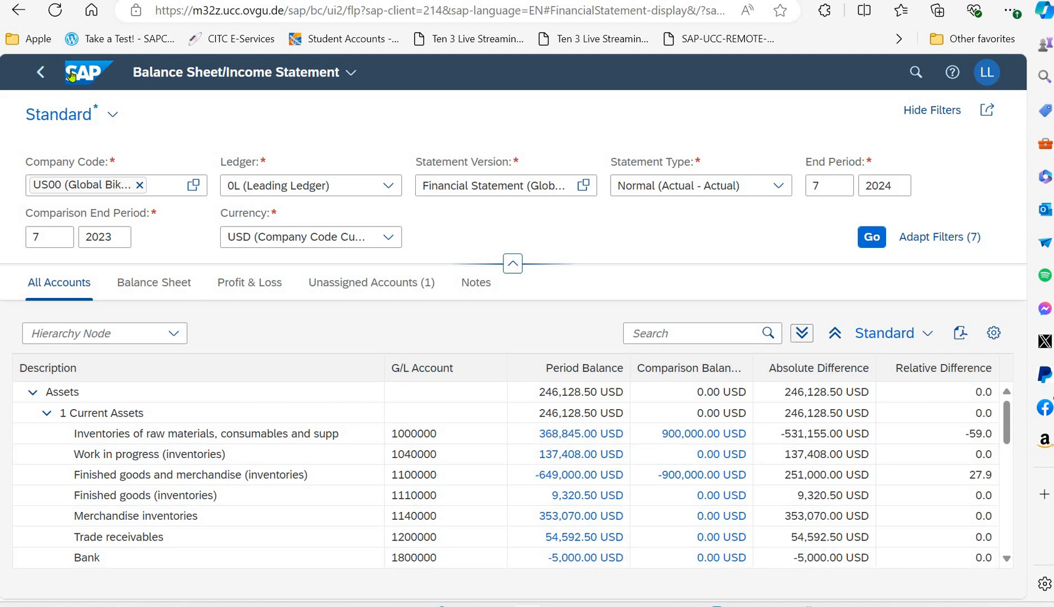
Return to the home page and open the Manage Journal Entries app from the Accounts Receivable apps.
left_click(89, 72)
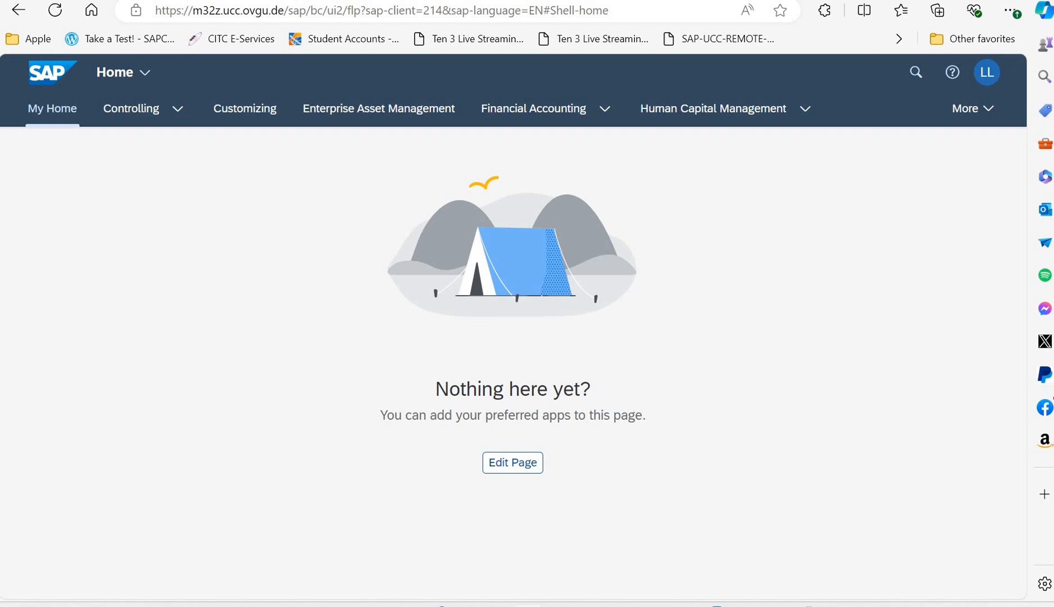
left_click(605, 110)
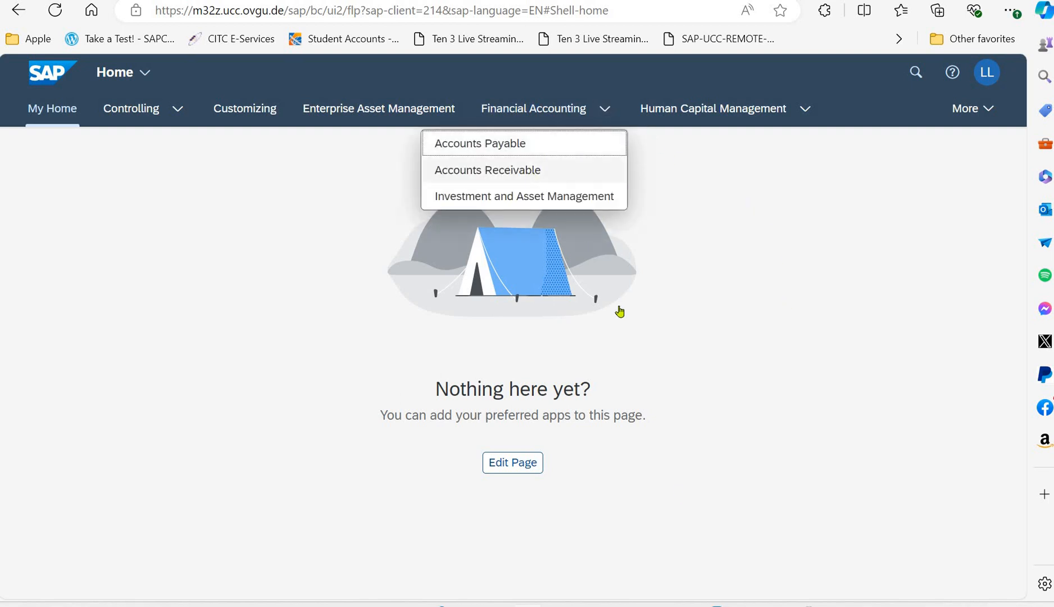
left_click(601, 171)
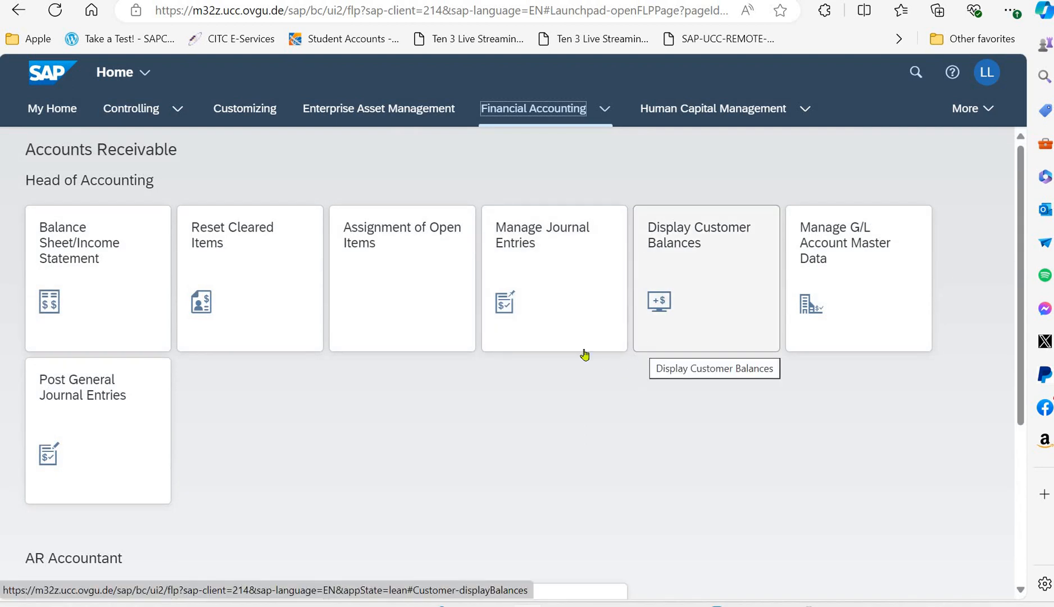
left_click(574, 316)
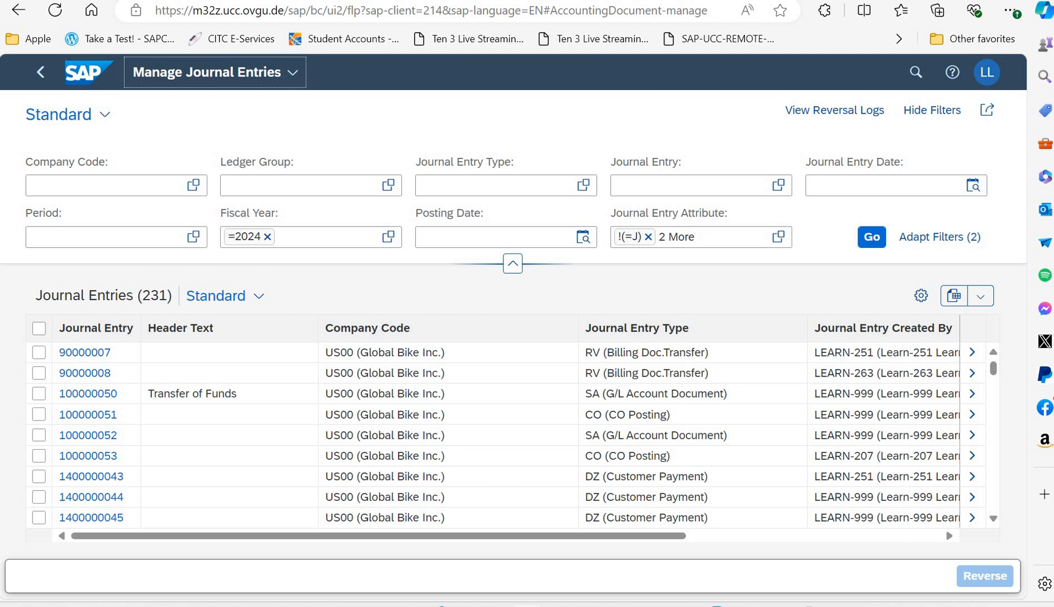
Filter the journal entries by company code US00 (Global Bike Inc.) and ledger group 0L.
left_click(140, 184)
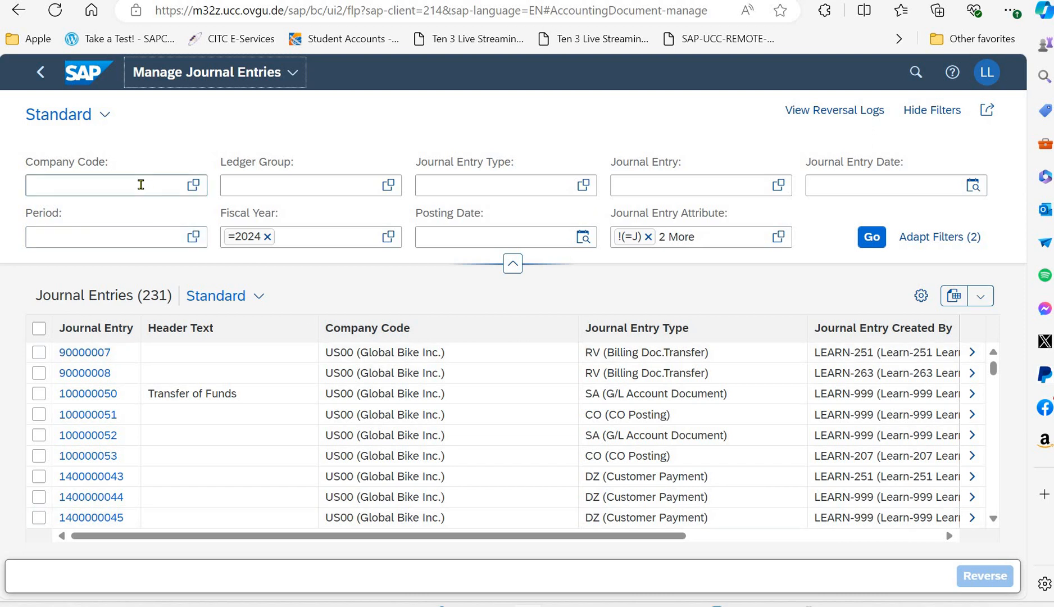
type("us")
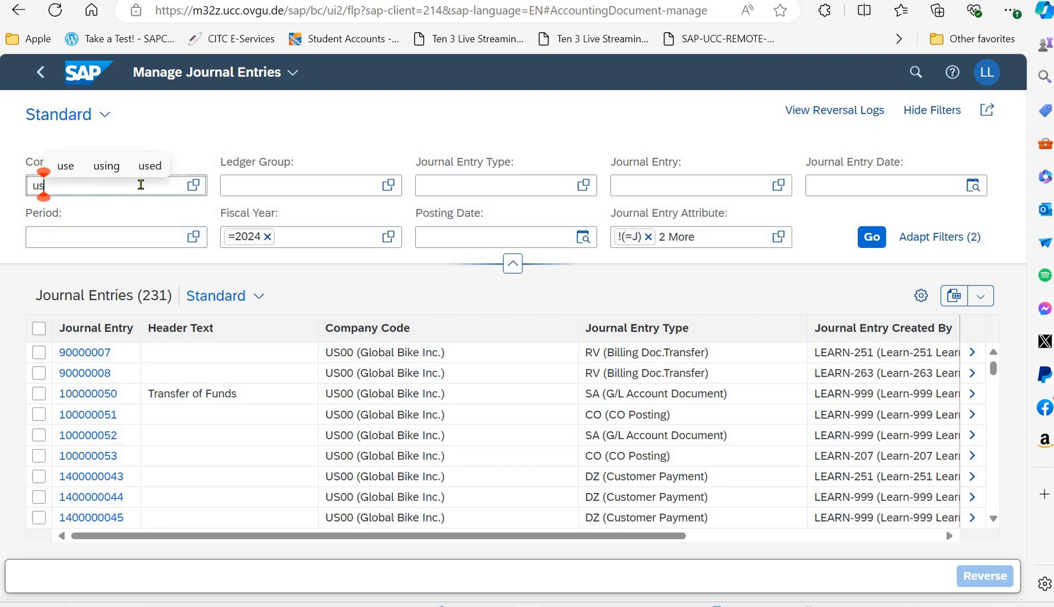
type("00")
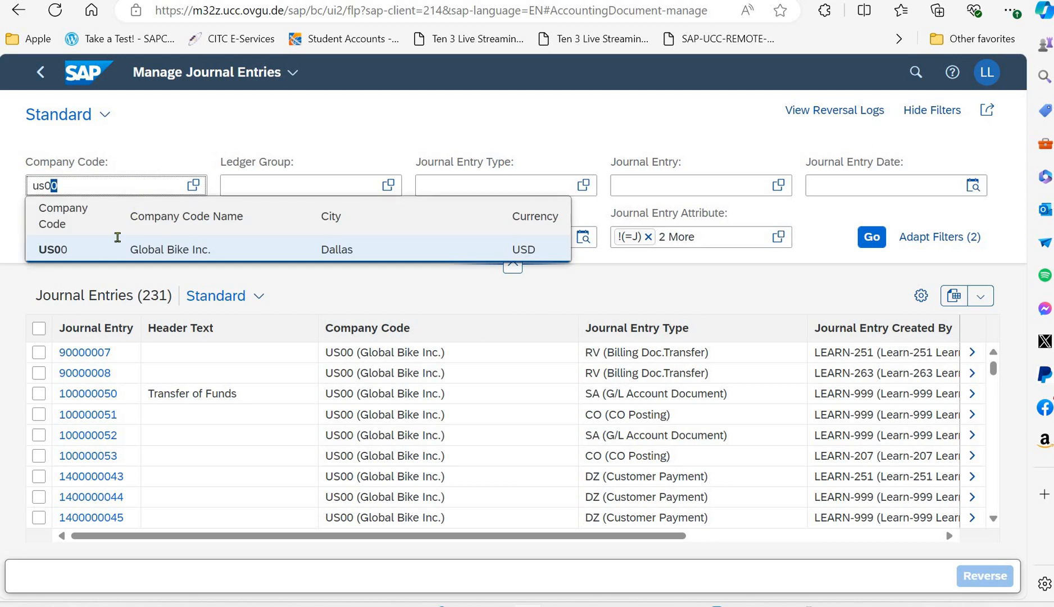
left_click(117, 237)
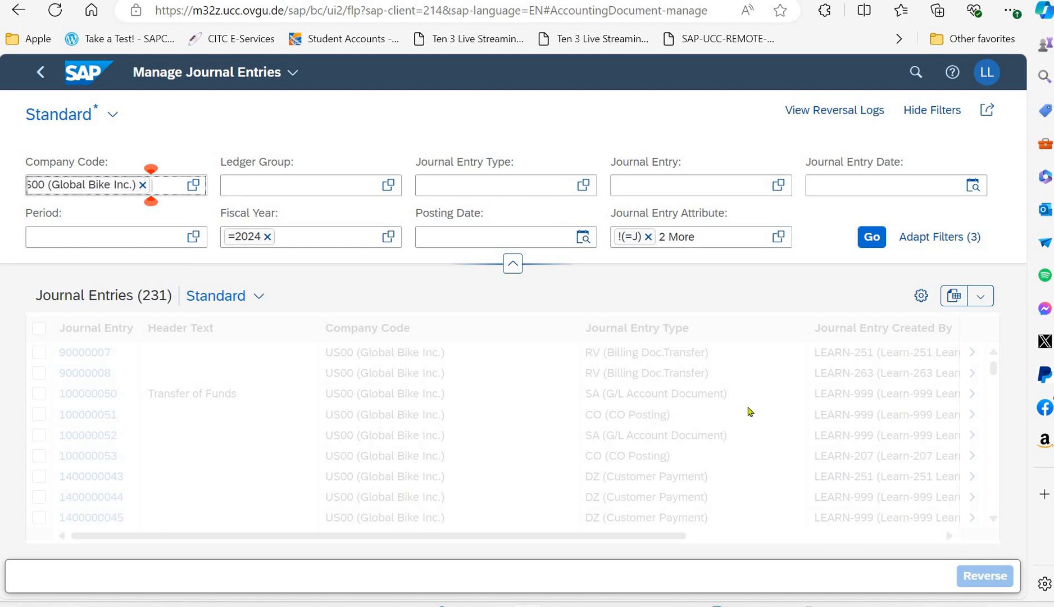
left_click(370, 188)
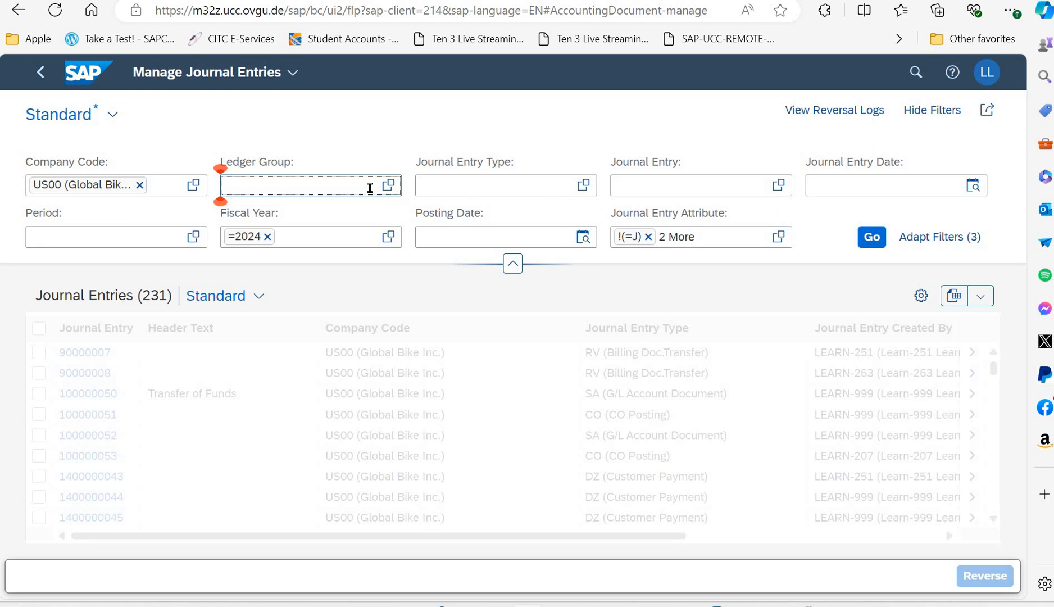
type("0L")
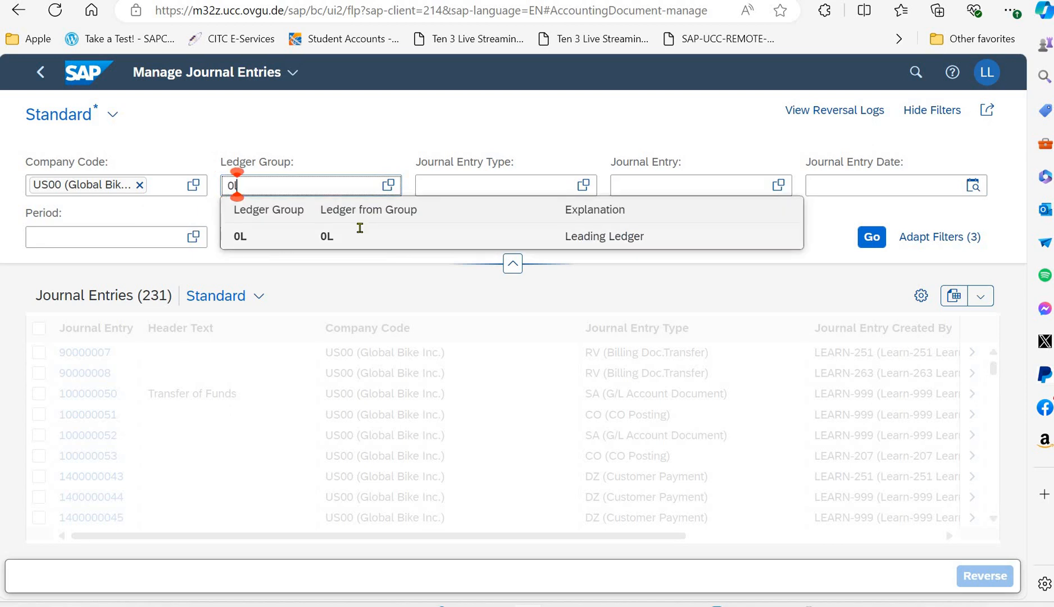
left_click(359, 227)
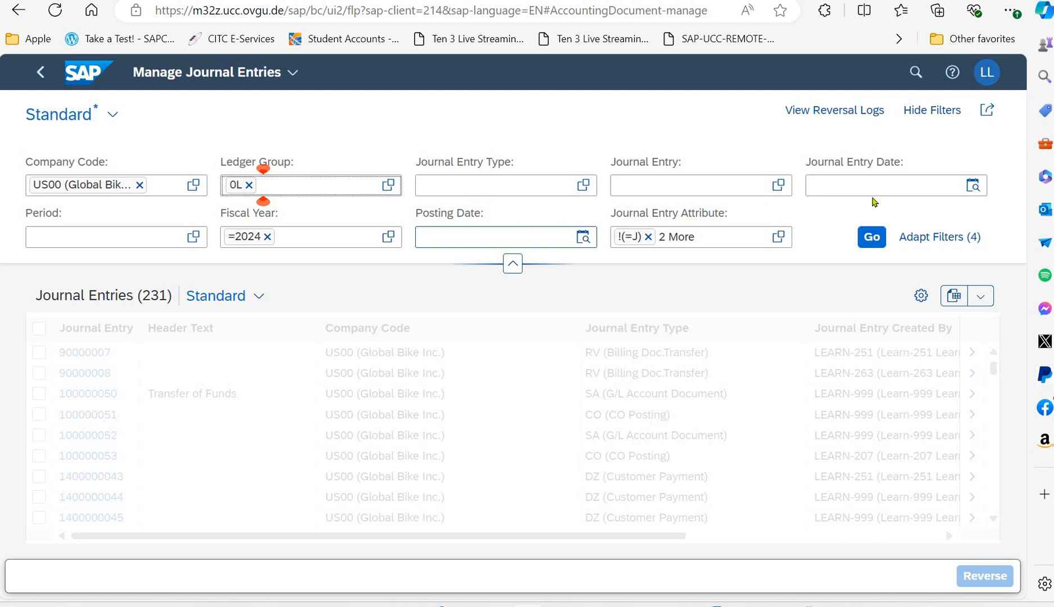
Set the journal entry date filter to the single date 07/17/2024.
left_click(948, 185)
left_click(970, 189)
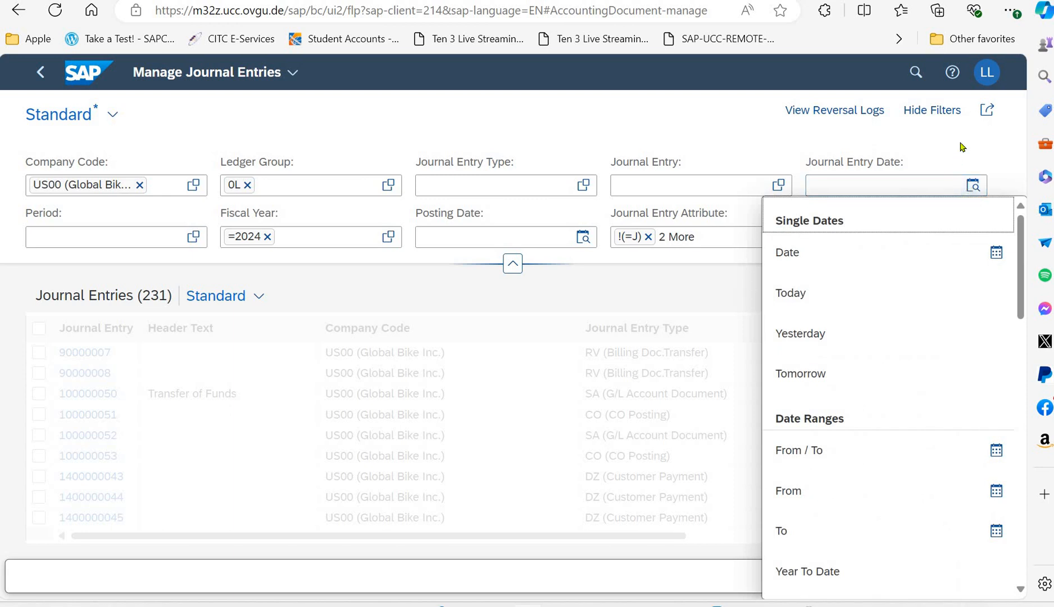
left_click(944, 180)
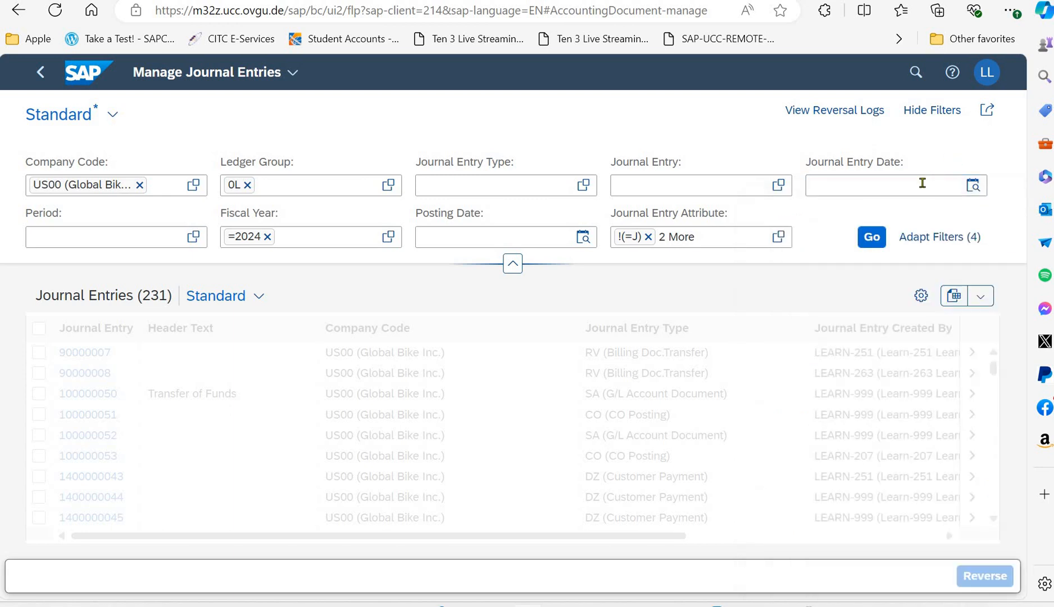
left_click(980, 187)
left_click(831, 259)
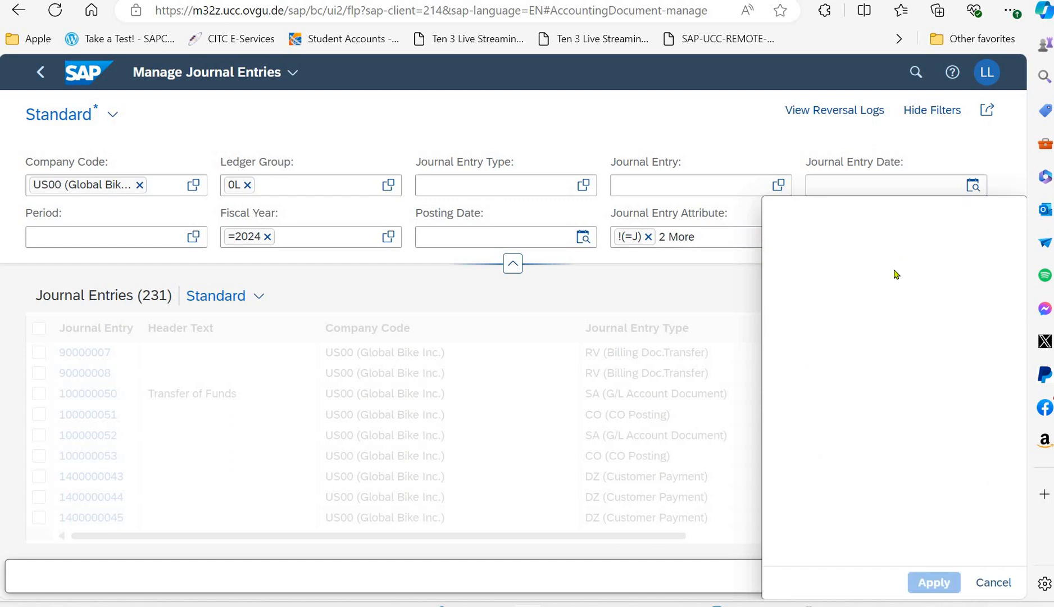
left_click(908, 355)
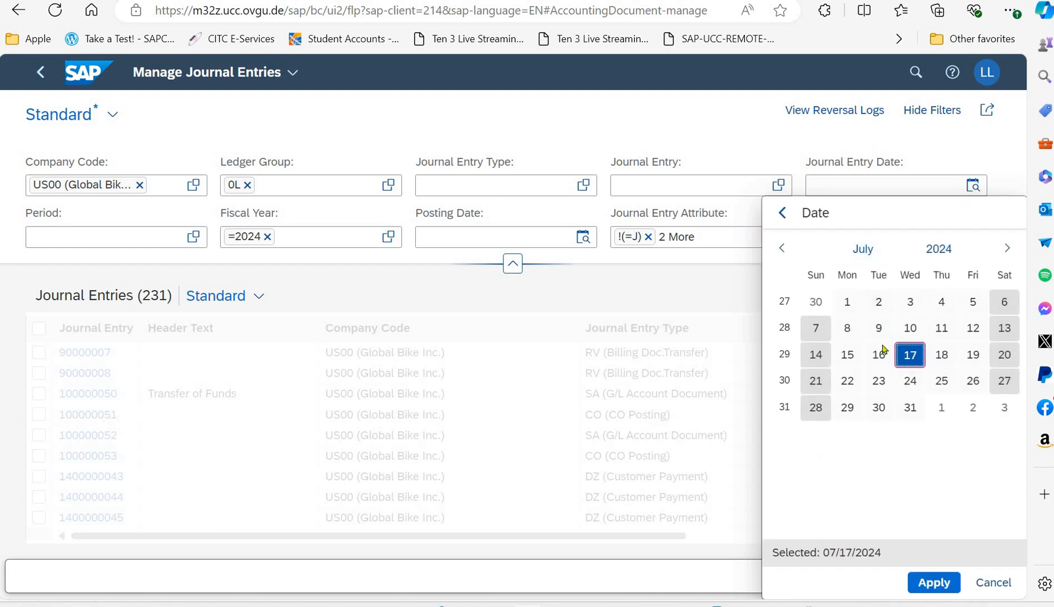
left_click(944, 584)
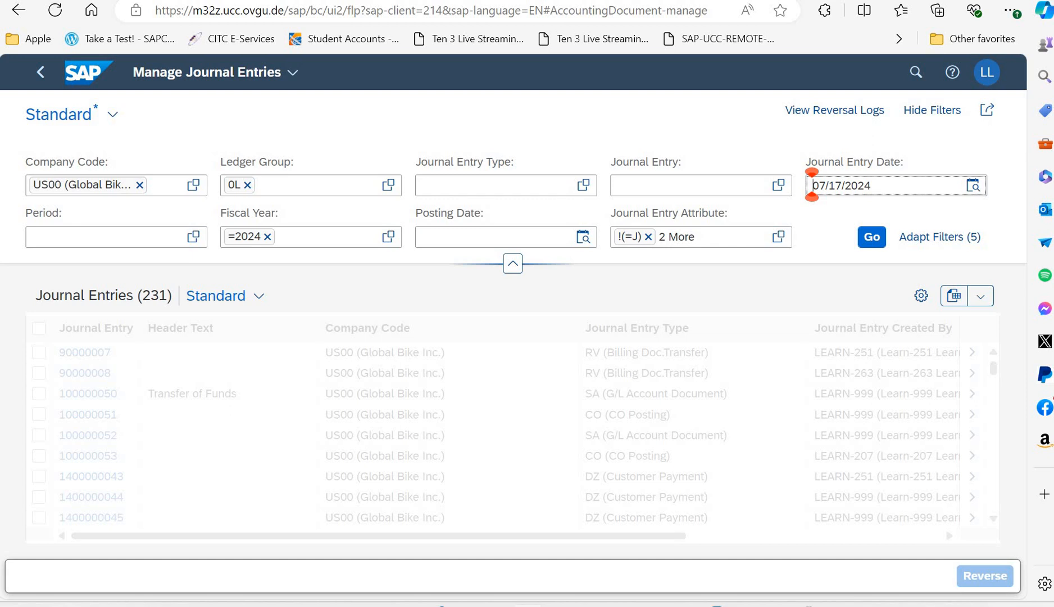
left_click(691, 187)
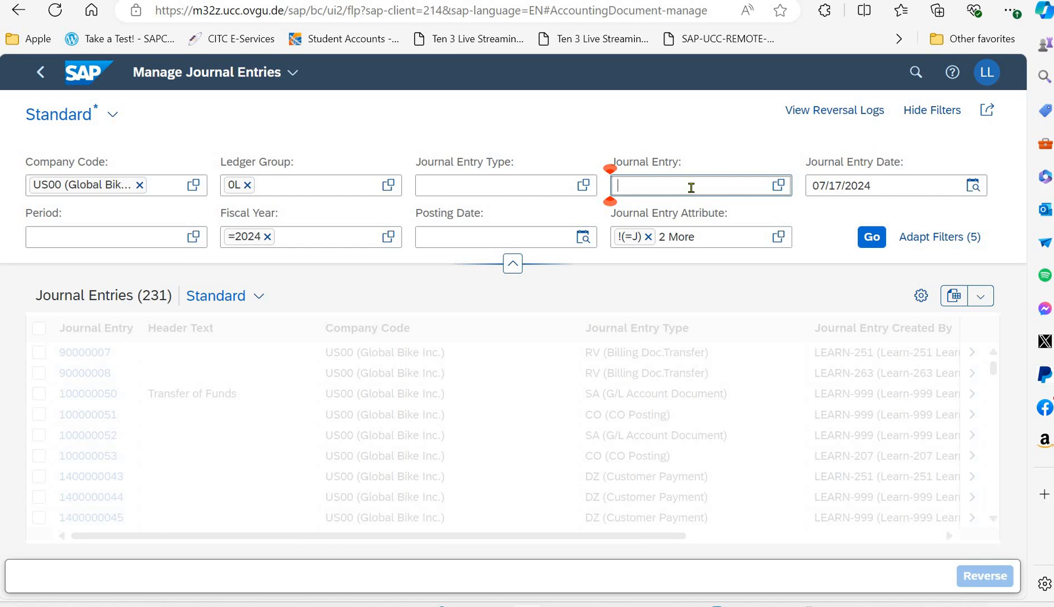
type("18")
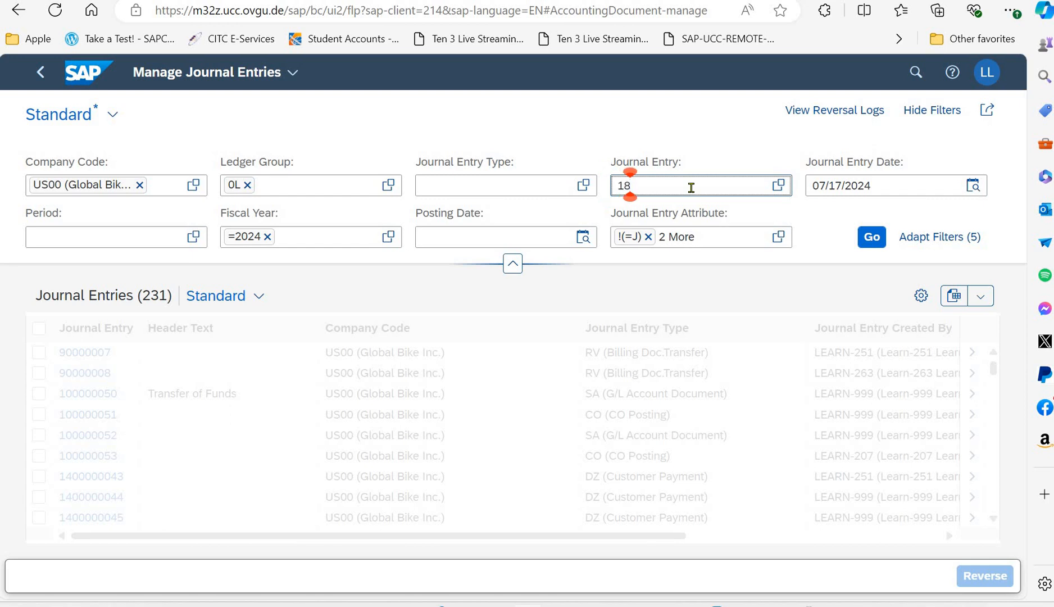
type("000")
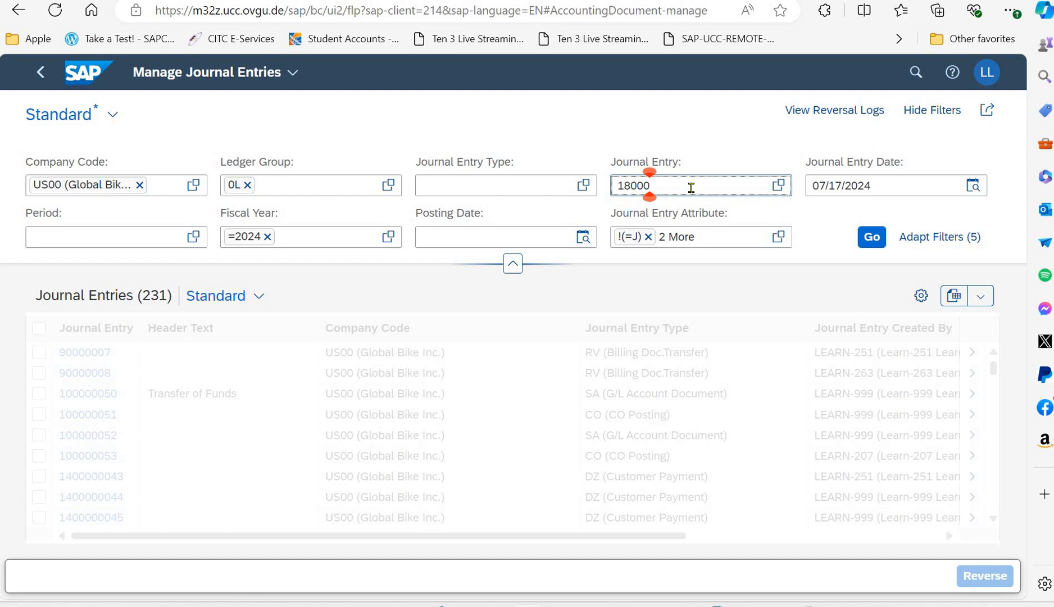
type("000")
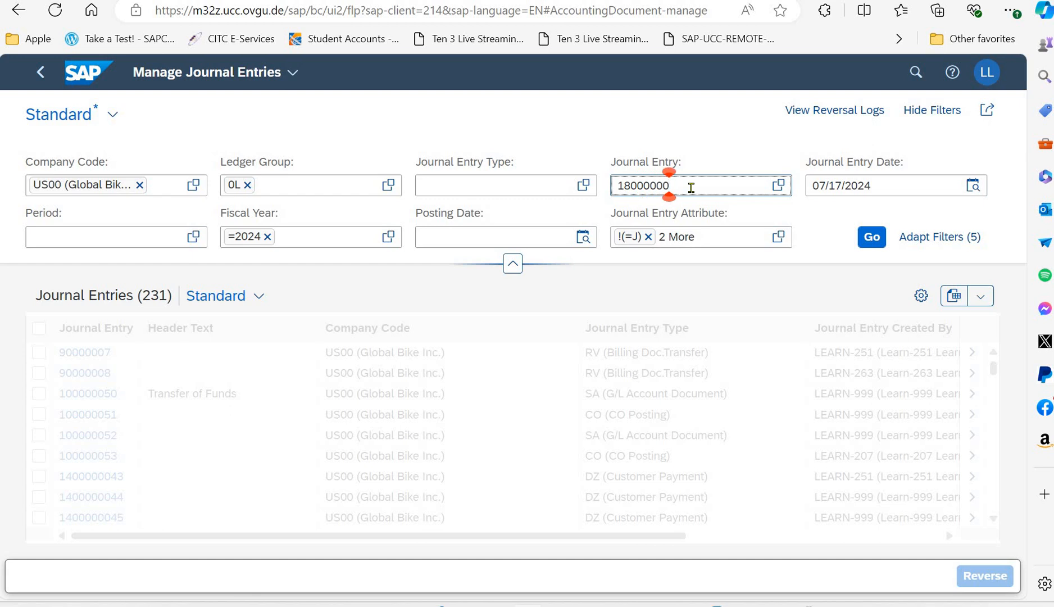
type("83")
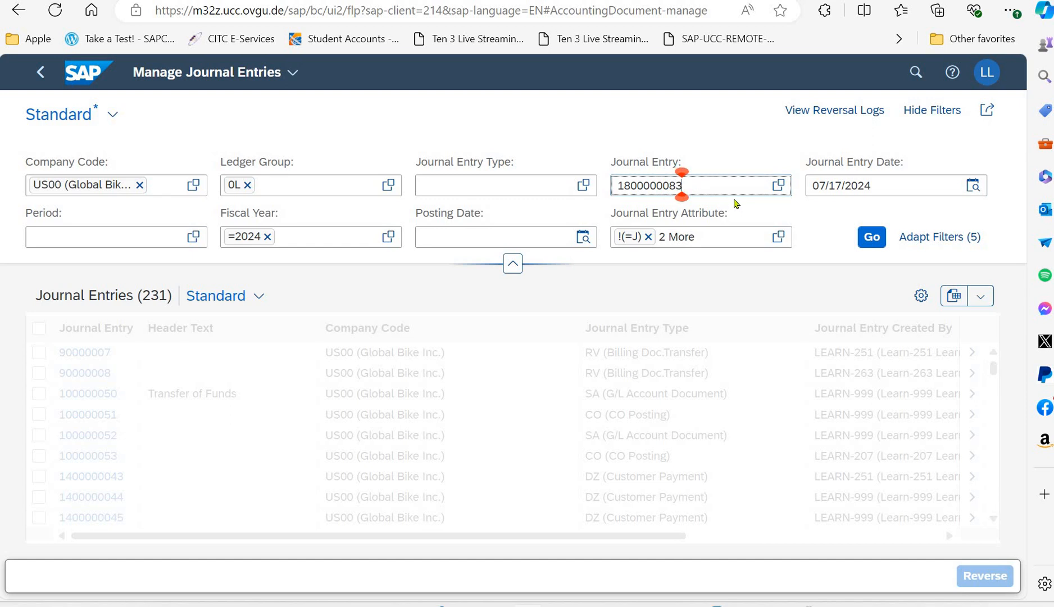
key("Return")
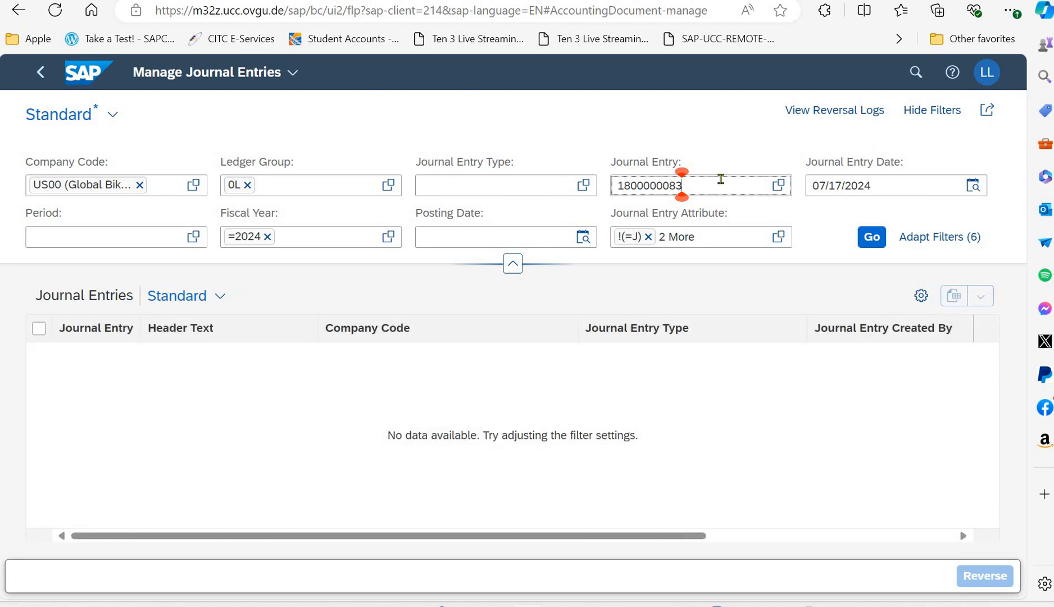
Clear the journal entry date filter and rerun the search.
left_click(960, 193)
key("BackSpace")
key("BackSpace")
key("BackSpace")
key("BackSpace")
key("BackSpace")
key("BackSpace")
key("BackSpace")
key("BackSpace")
key("BackSpace")
key("BackSpace")
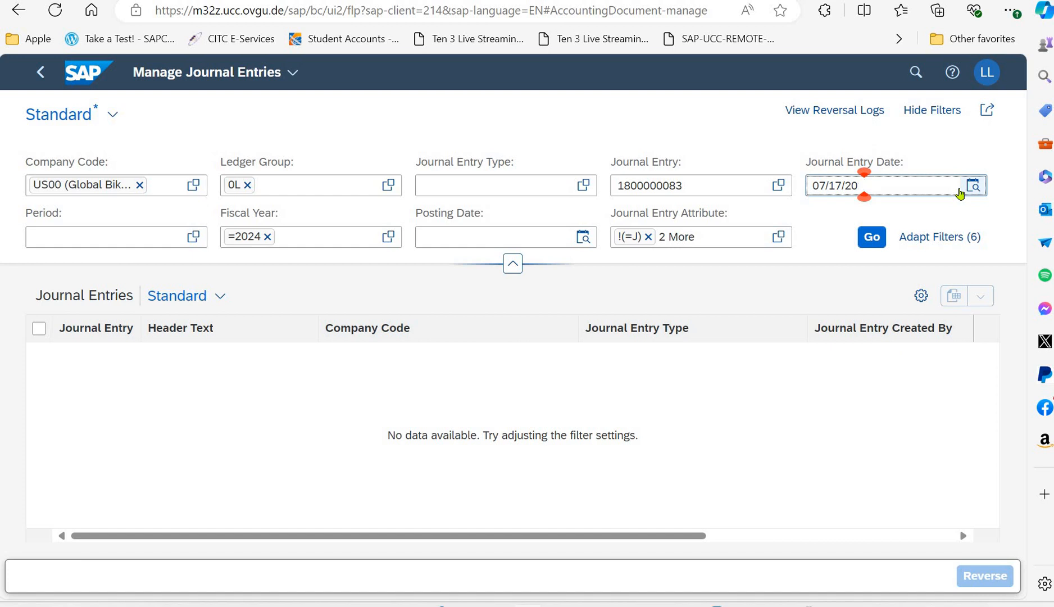
left_click(710, 179)
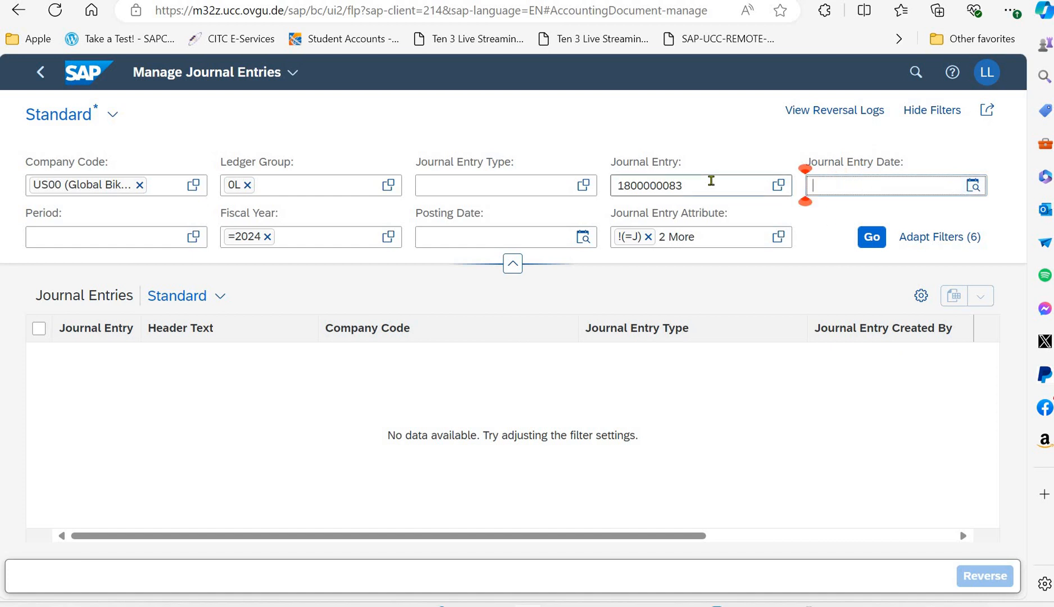
left_click(871, 236)
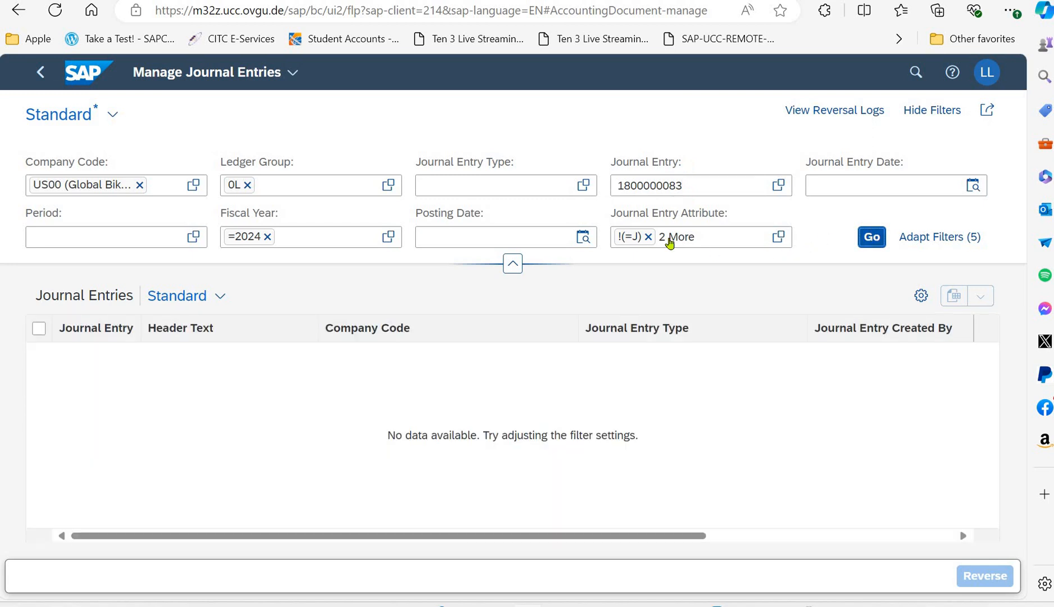
left_click(685, 186)
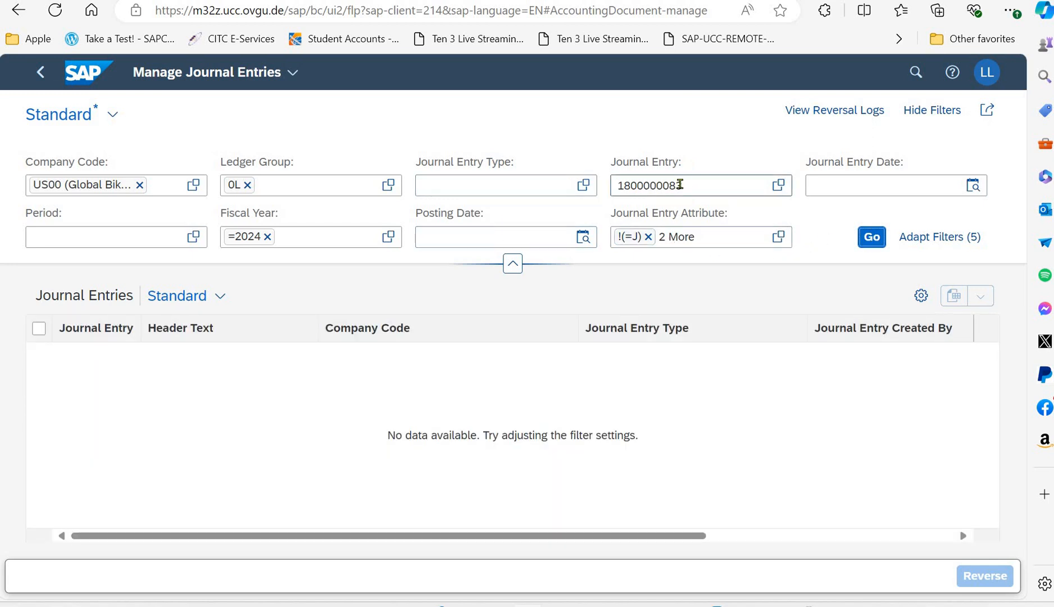
left_click_drag(684, 187, 677, 186)
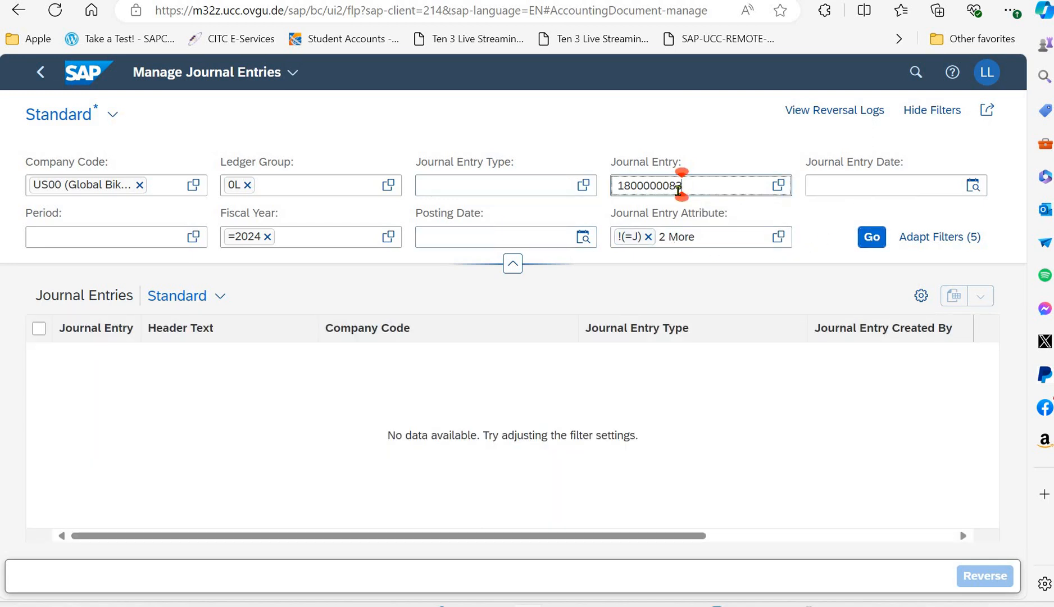
type("2")
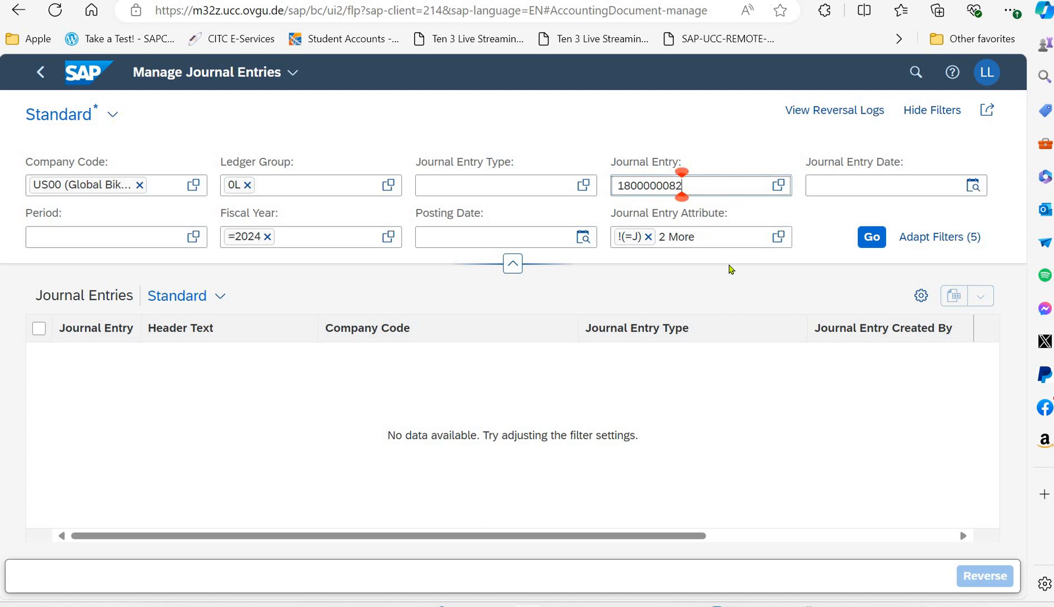
left_click(864, 236)
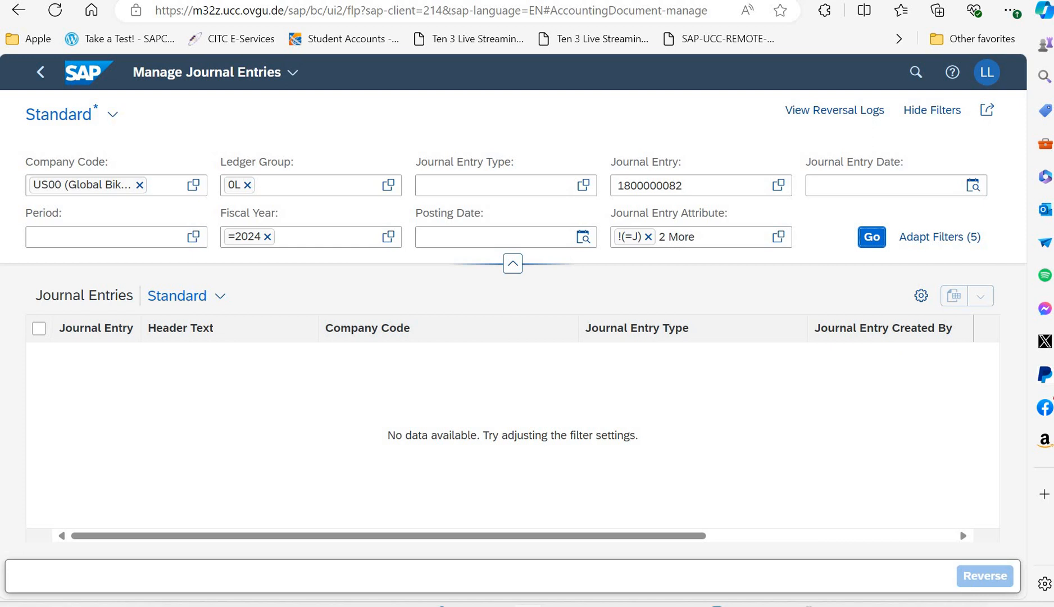
left_click(665, 187)
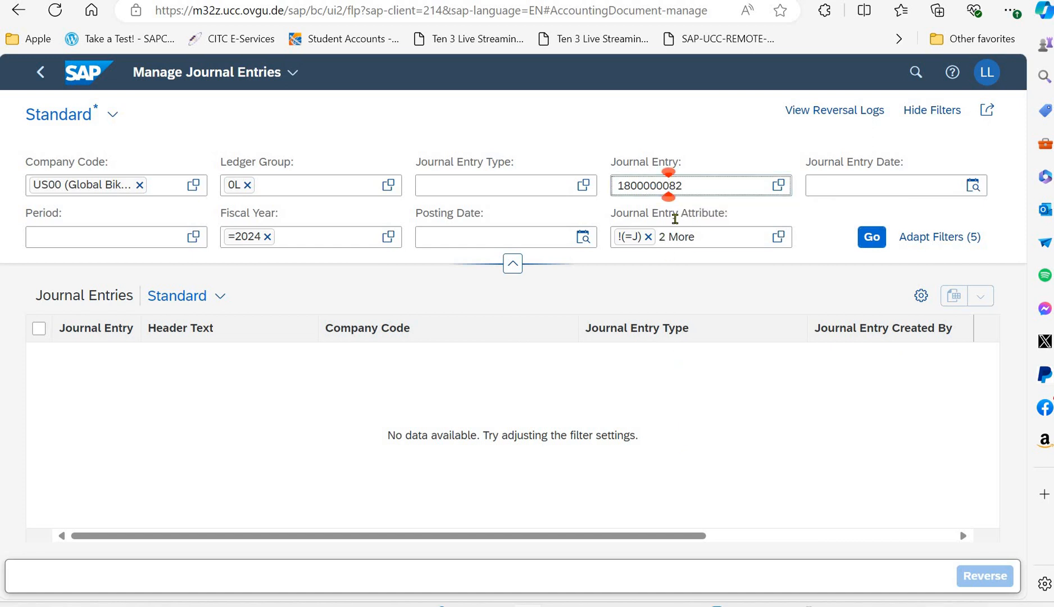
key("BackSpace")
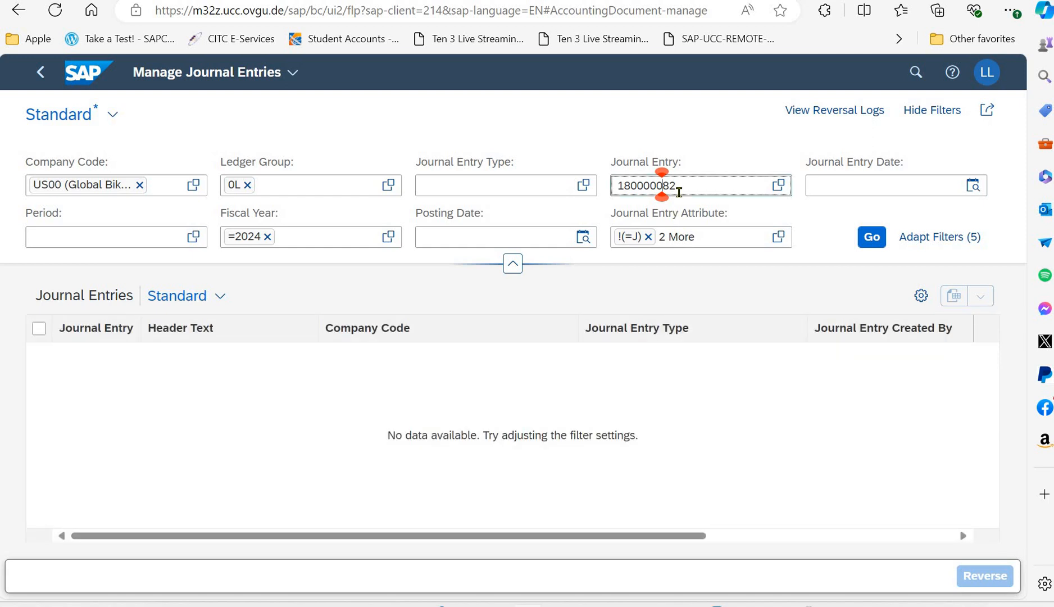
type("0")
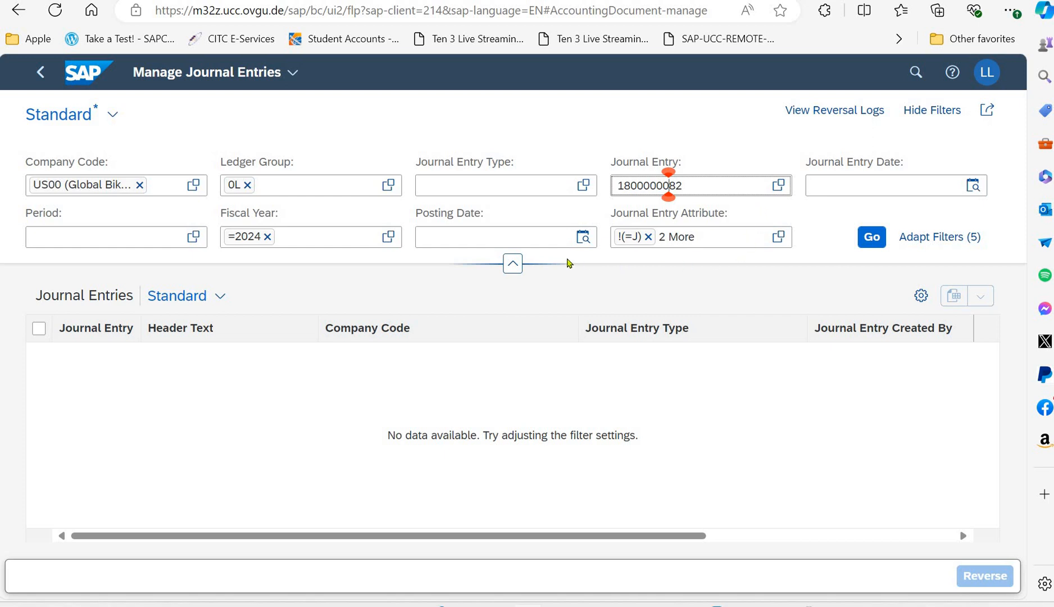
left_click(674, 185)
key("Delete")
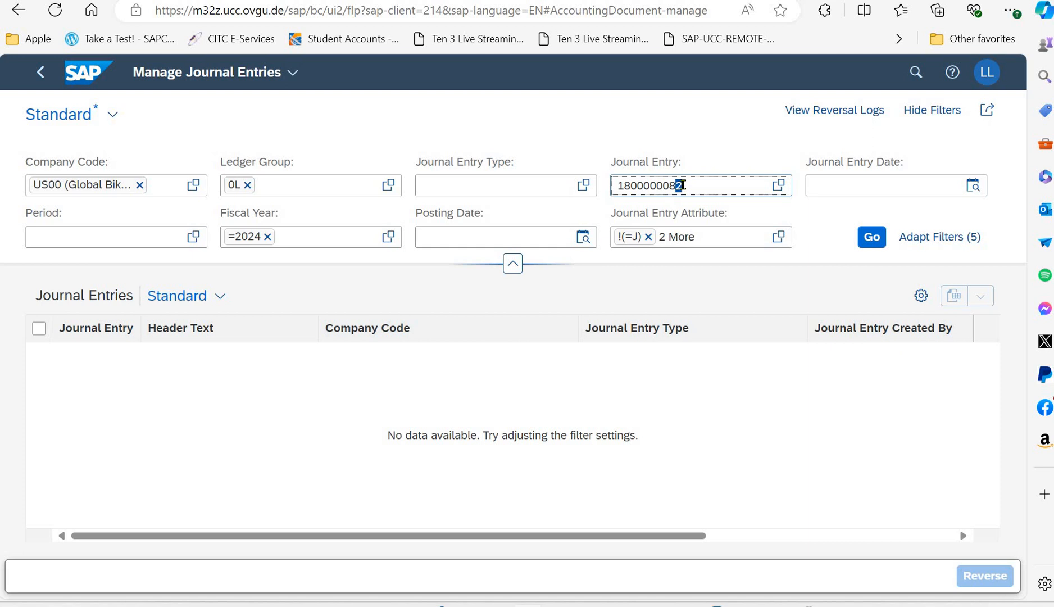
type("3")
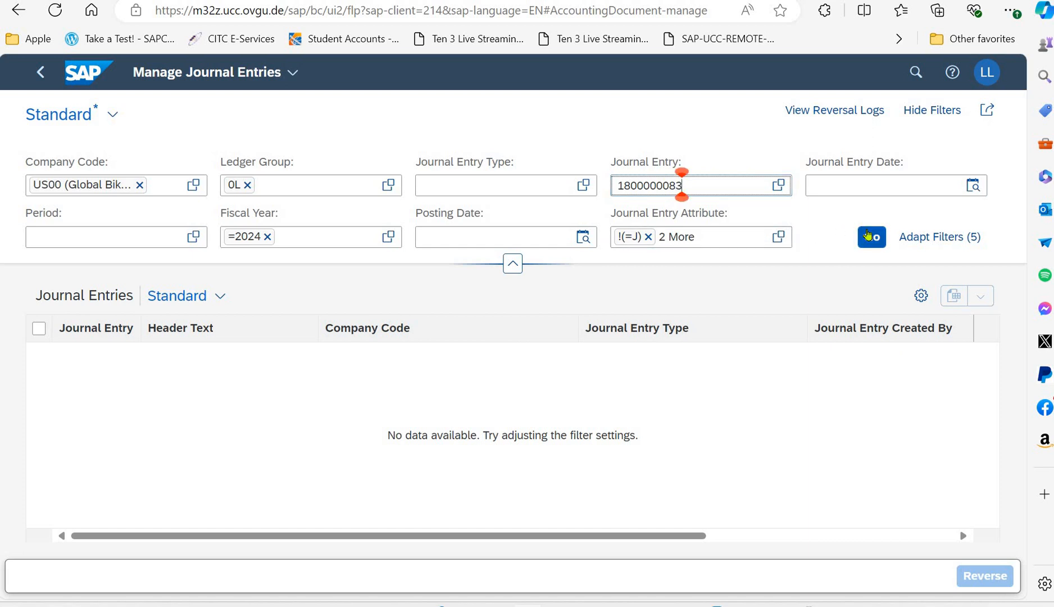
left_click(868, 237)
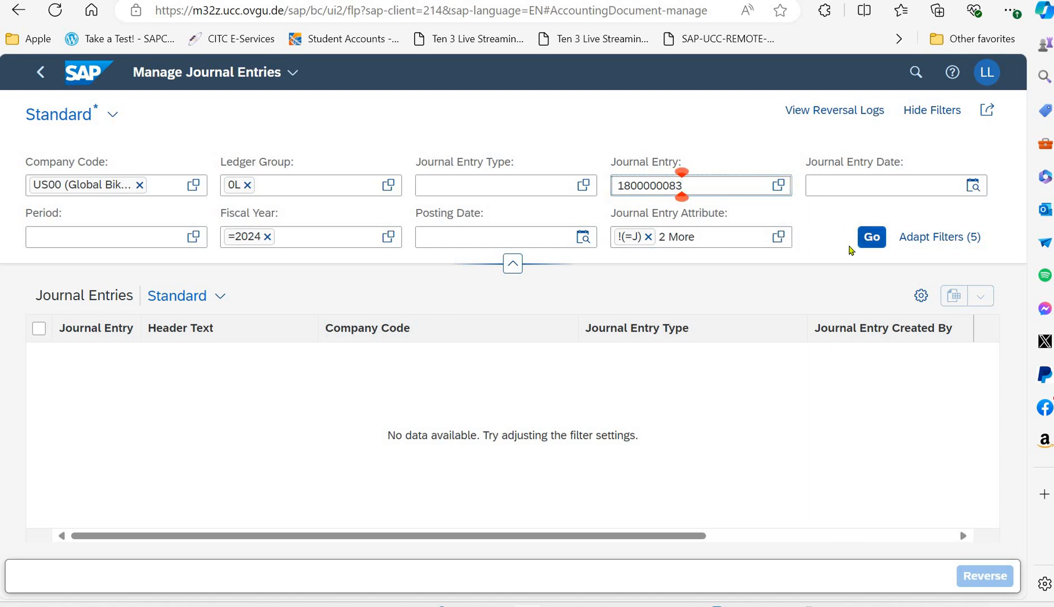
Remove all three exclusion conditions (J, O and S) from the journal entry attribute filter.
left_click(736, 236)
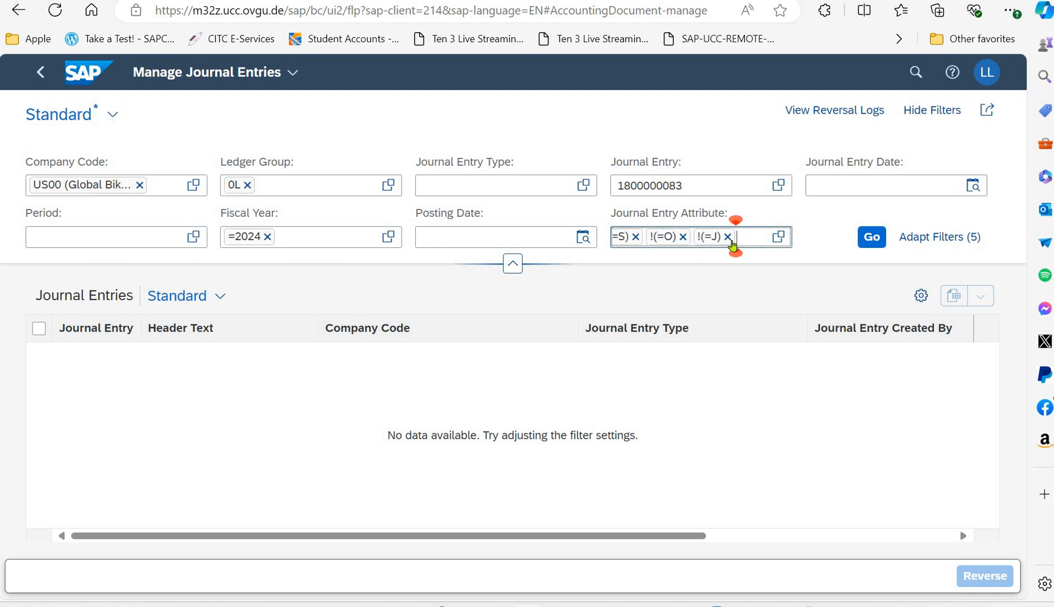
left_click(729, 237)
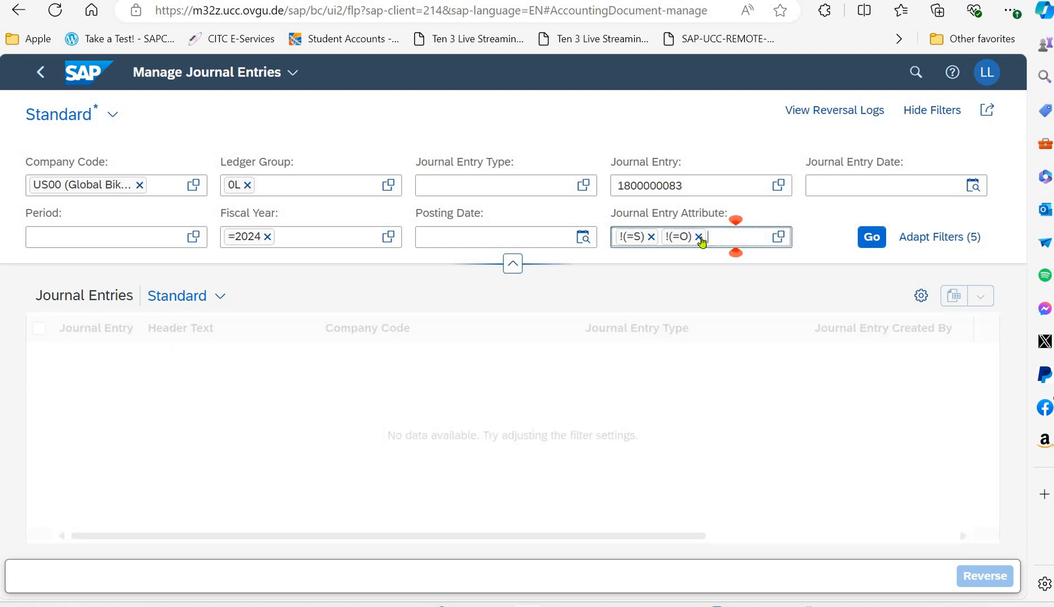
left_click(702, 237)
left_click(652, 236)
left_click(725, 185)
key("BackSpace")
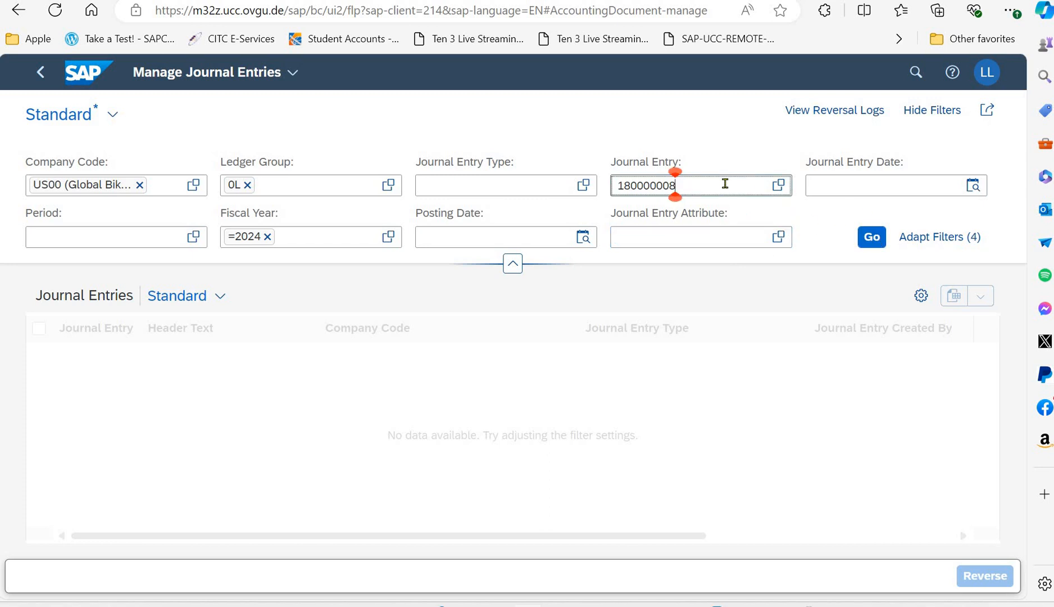
type("2")
left_click(871, 237)
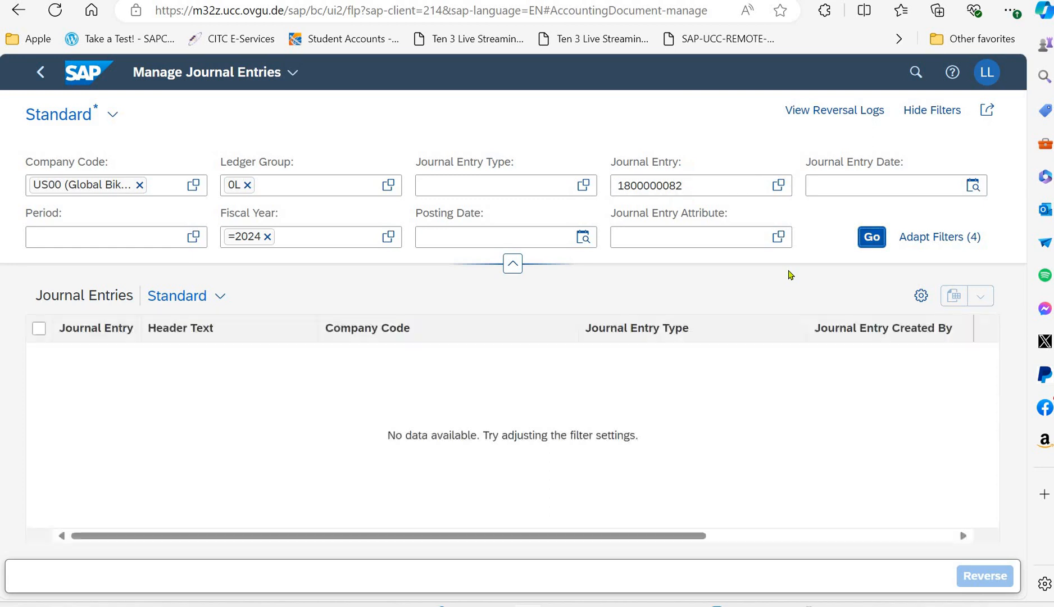
left_click(711, 178)
key("BackSpace")
type("3")
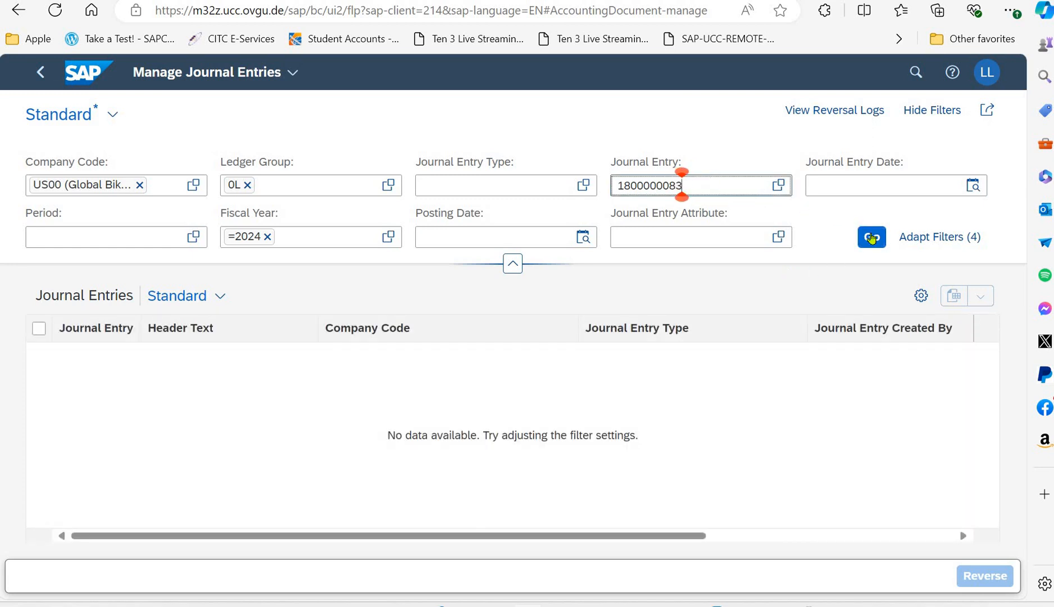
left_click(870, 236)
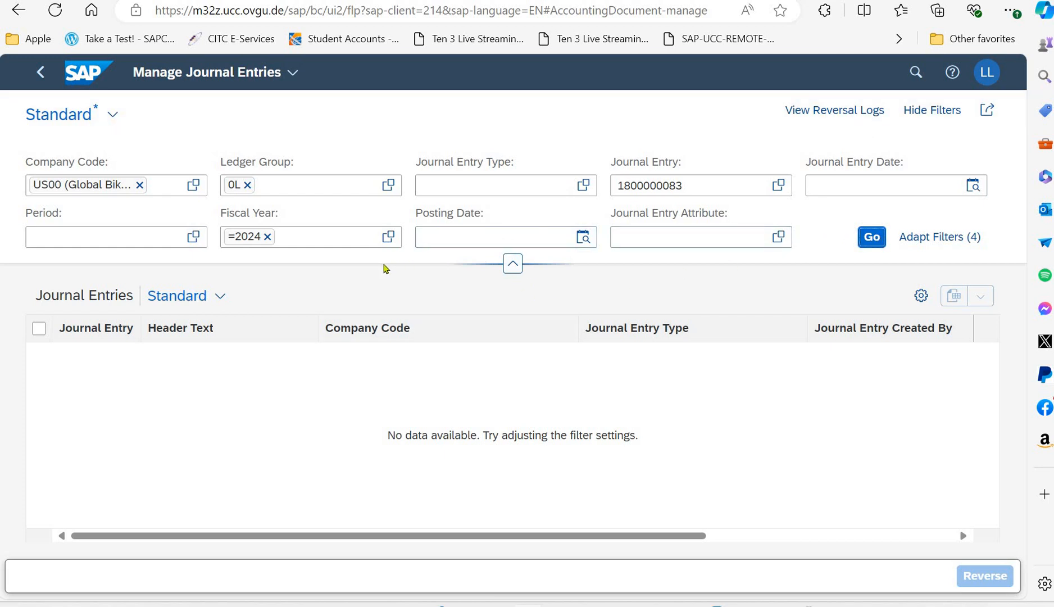
Remove the fiscal year condition and rerun the search for the journal entry.
left_click(259, 237)
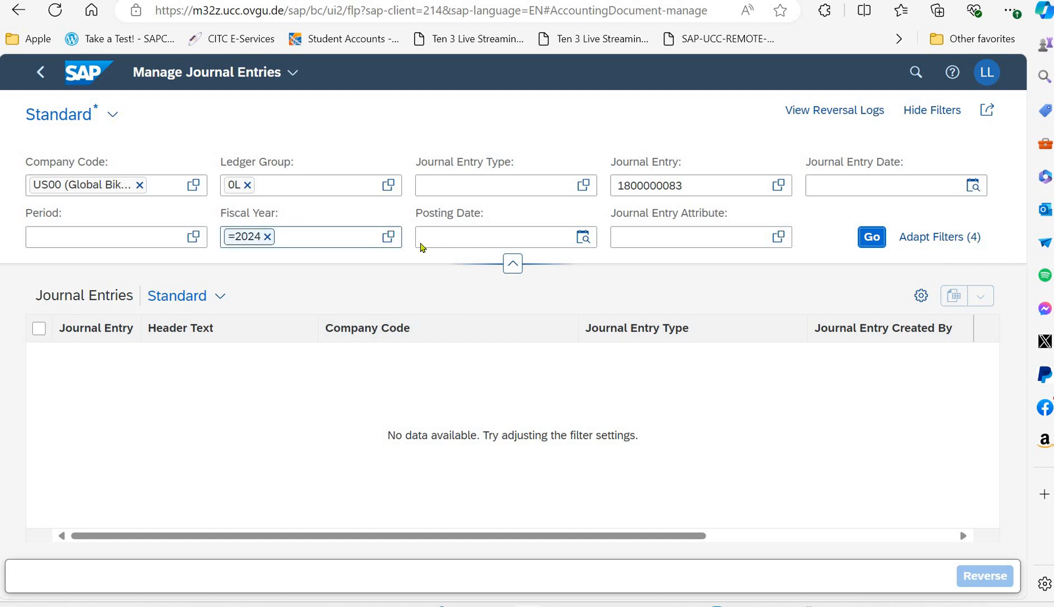
key("BackSpace")
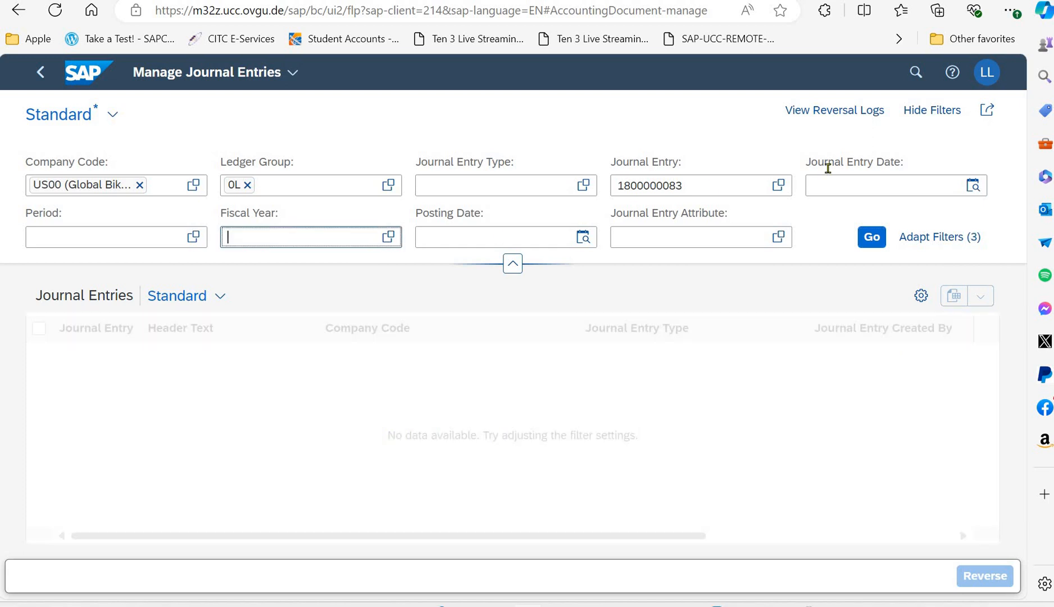
left_click(868, 245)
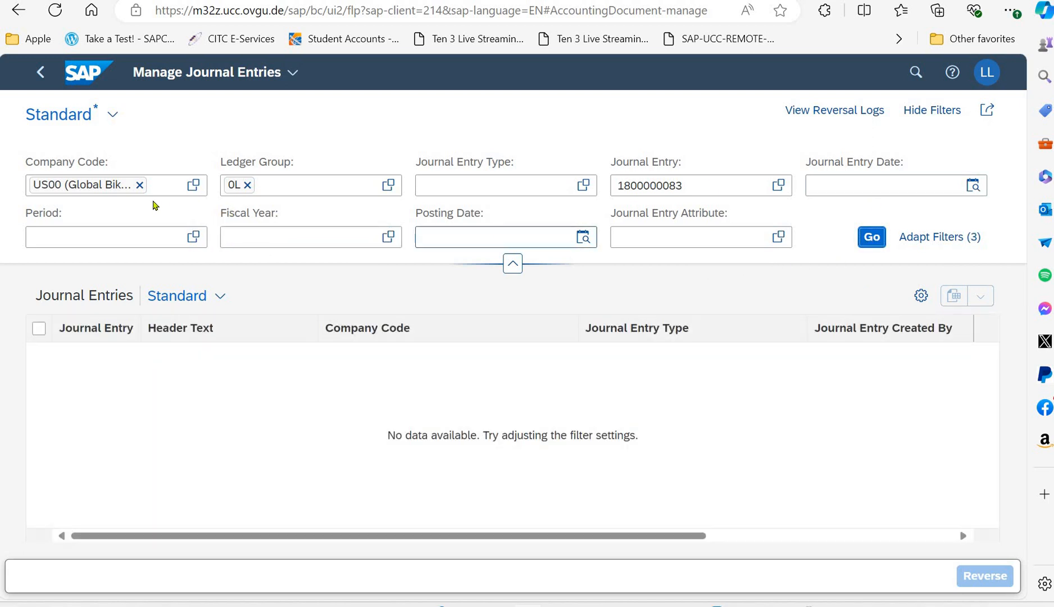
Clear the ledger group filter, set the fiscal year to 2024 and run the search.
left_click(241, 186)
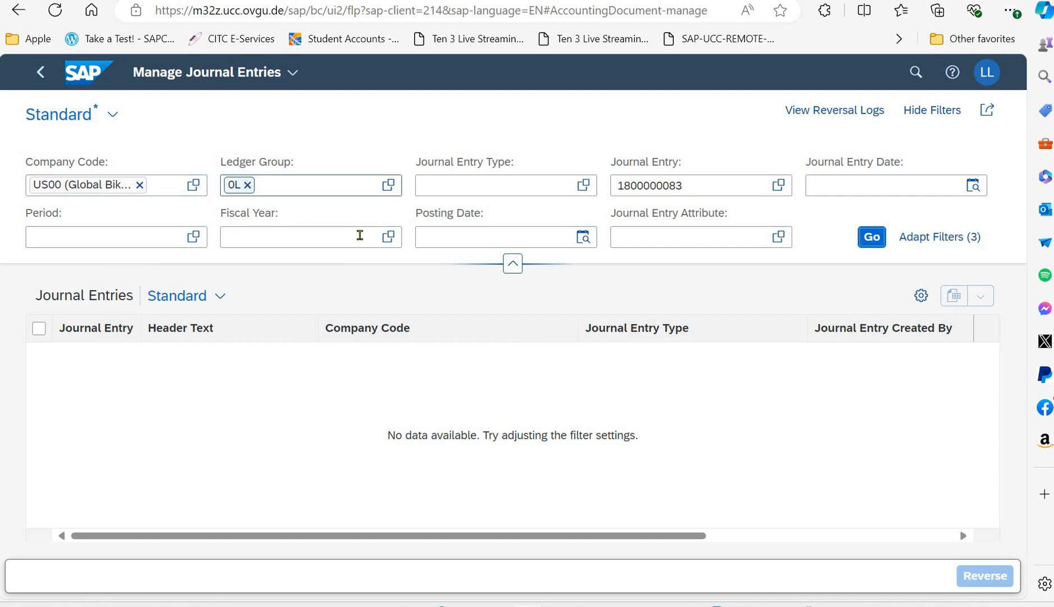
key("BackSpace")
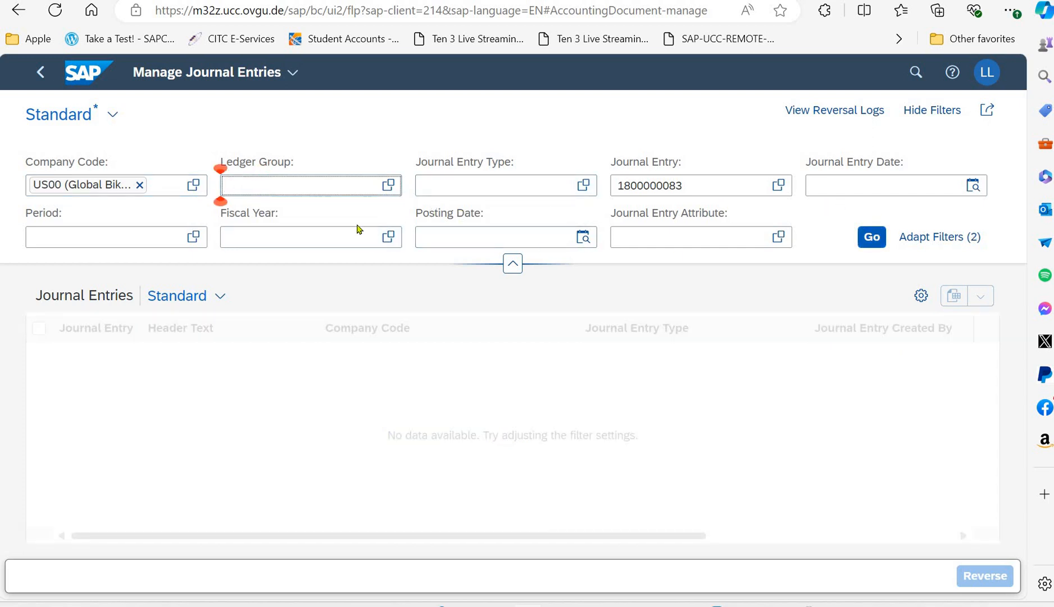
left_click(326, 239)
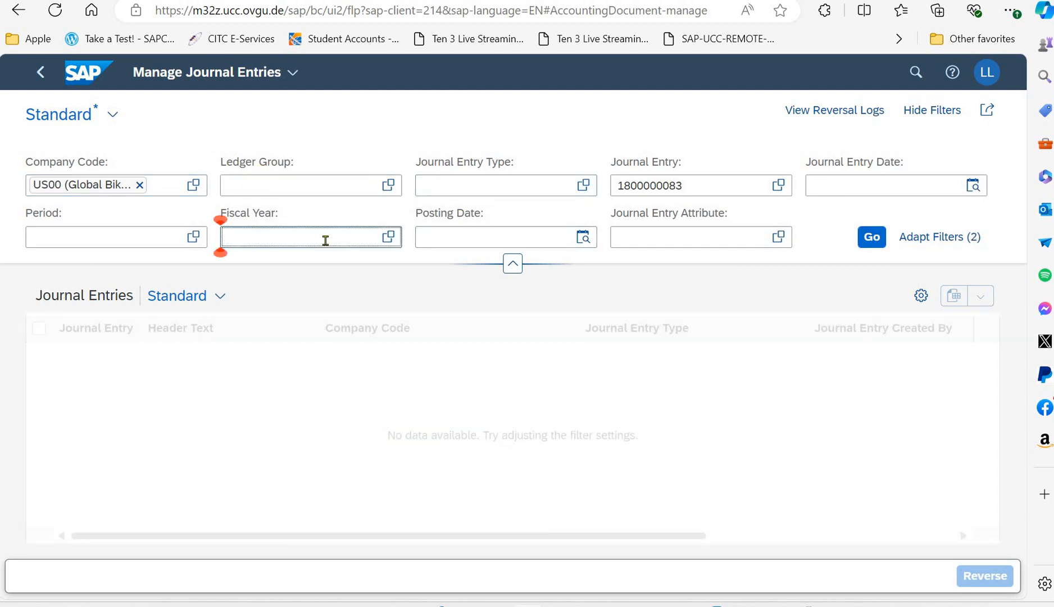
type("2024")
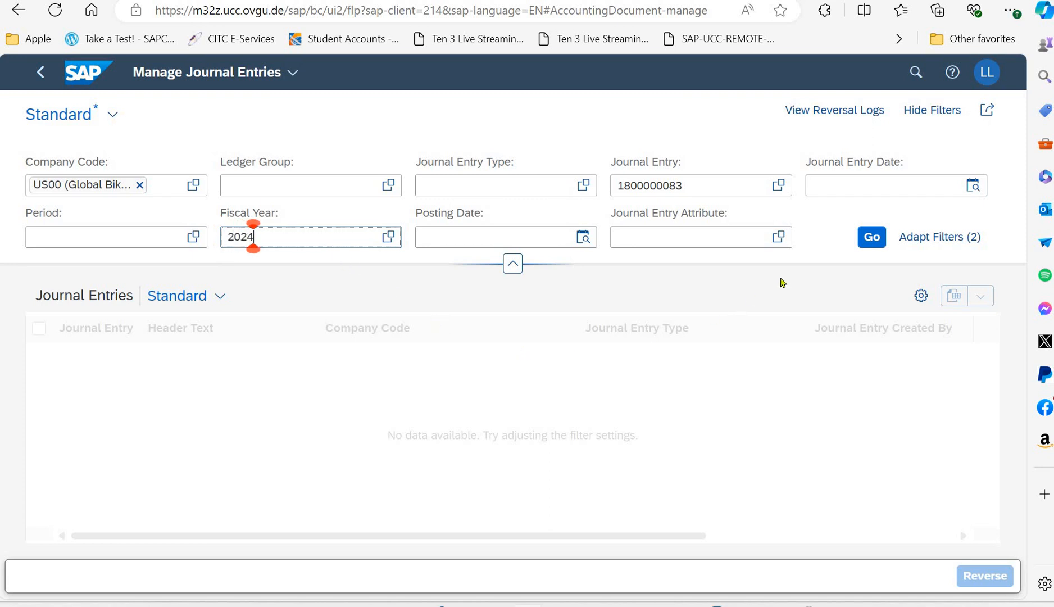
left_click(871, 239)
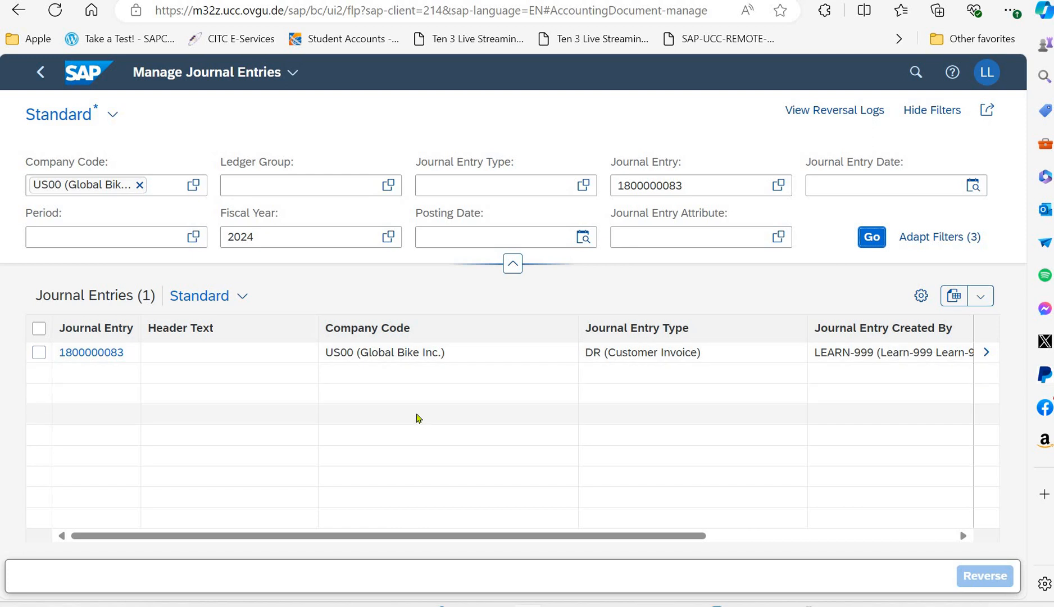
left_click(38, 352)
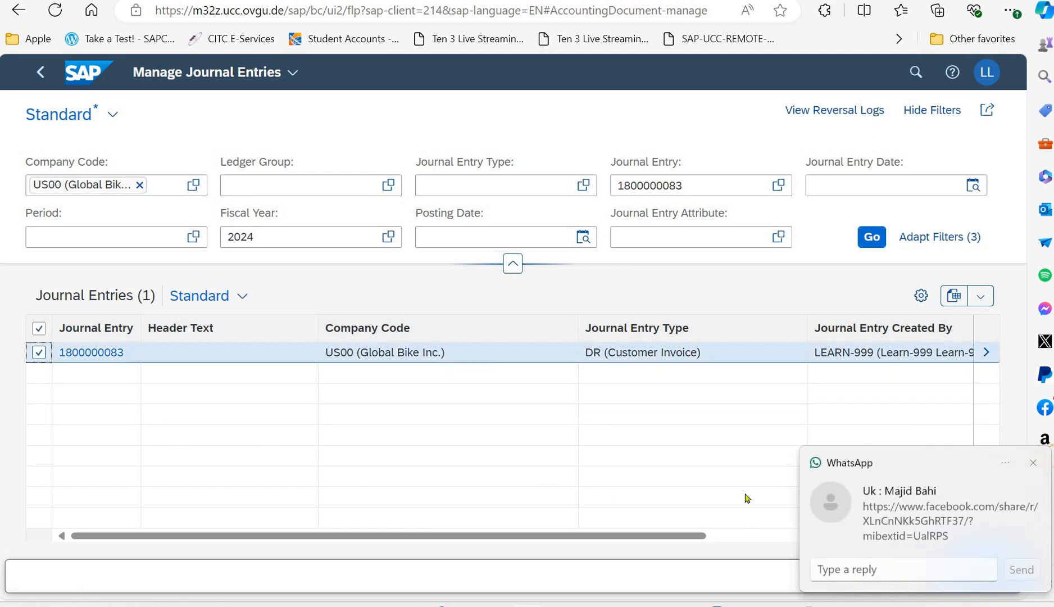
left_click(1035, 468)
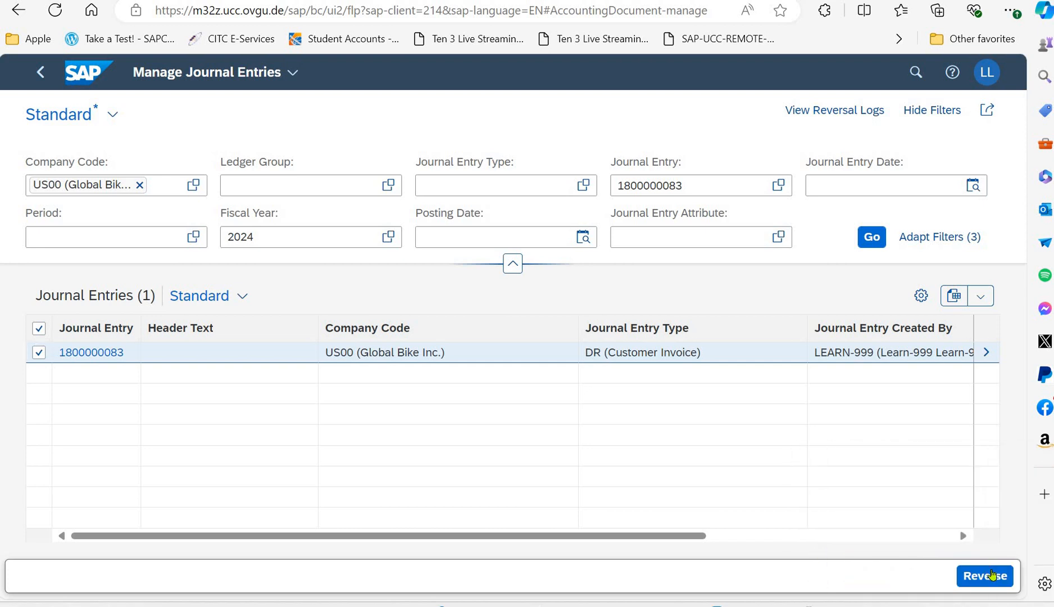
left_click(992, 578)
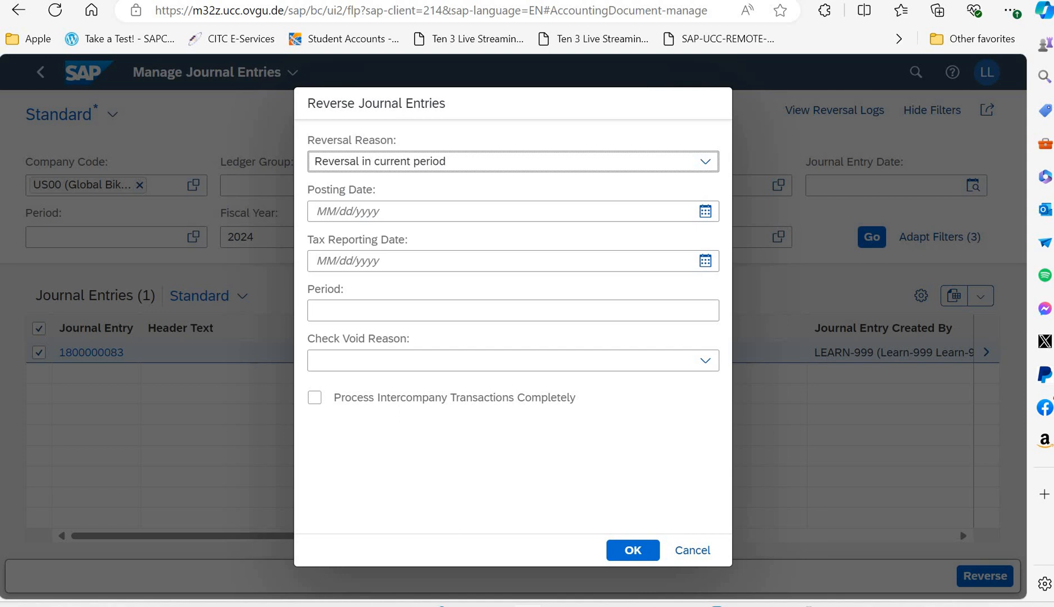
left_click(437, 209)
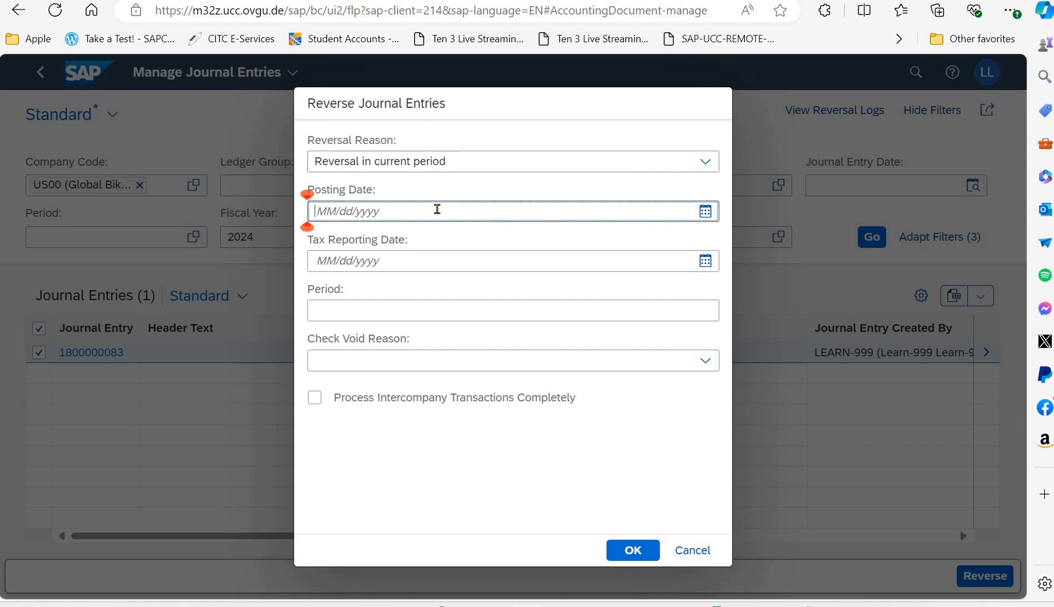
left_click_drag(436, 250, 512, 121)
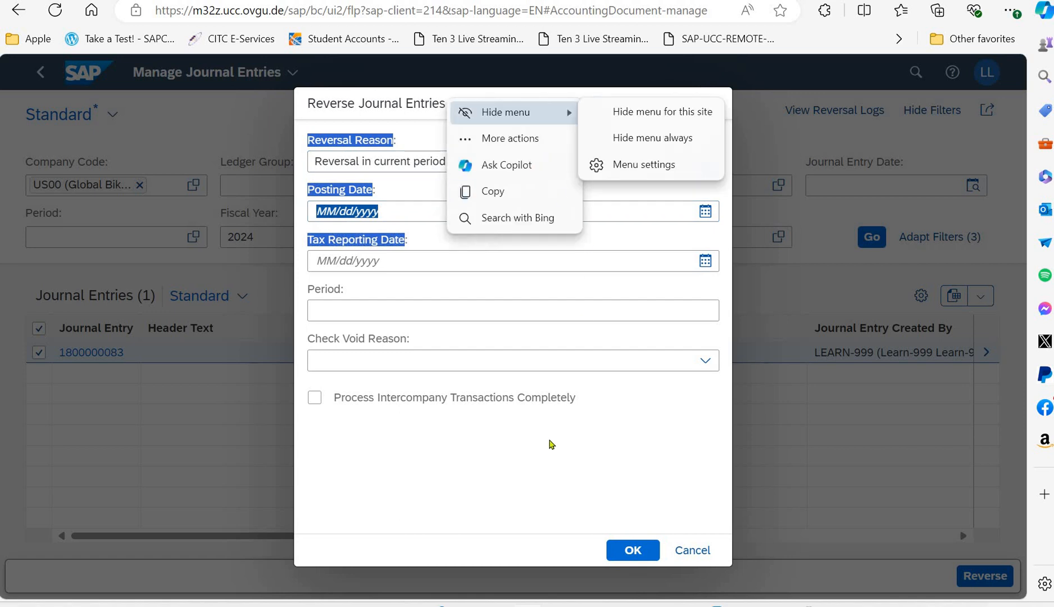
left_click(404, 214)
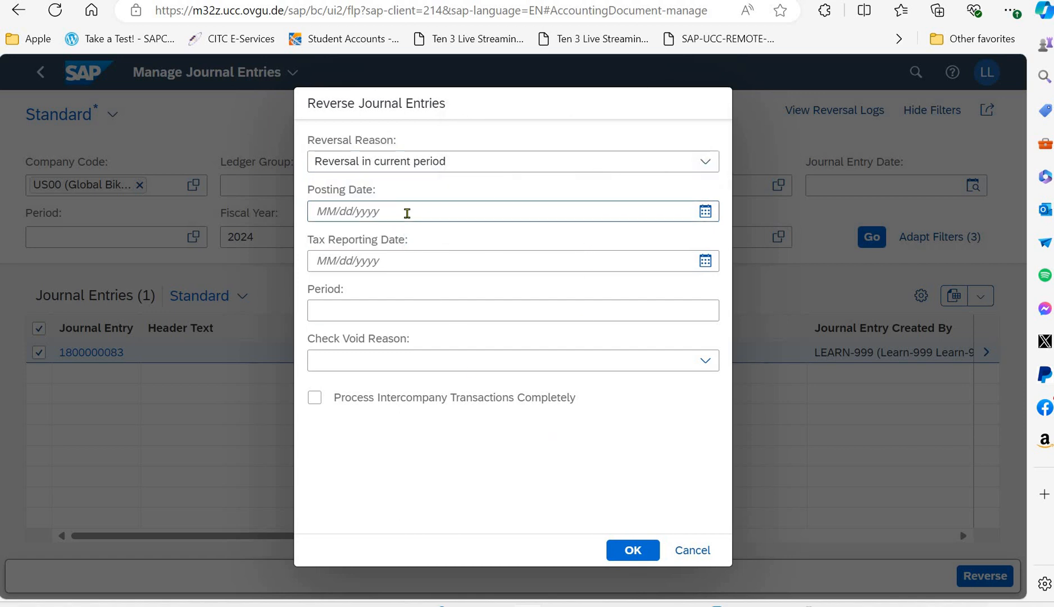
left_click(703, 213)
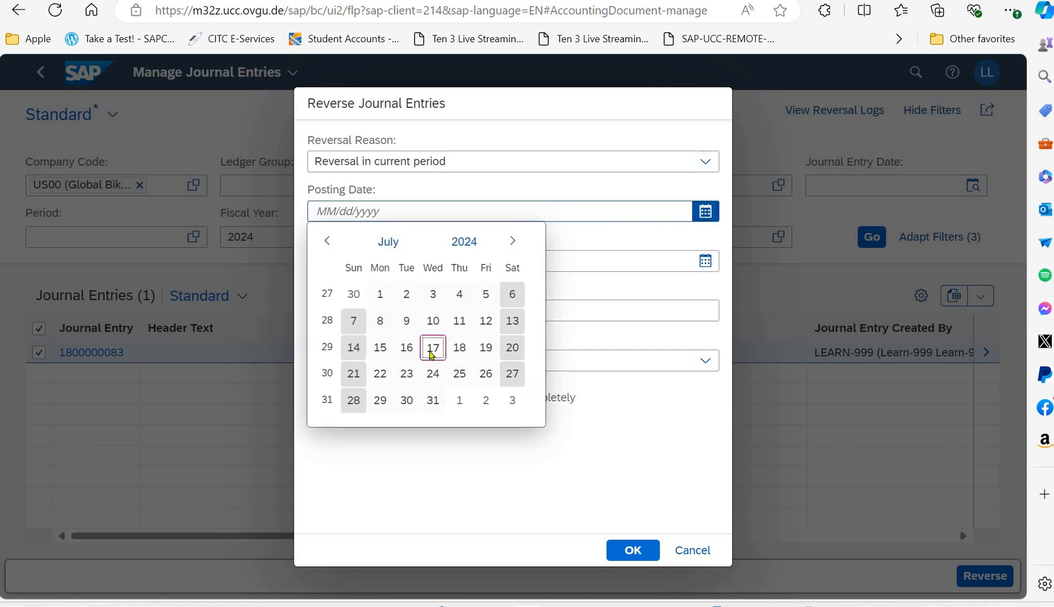
left_click(432, 350)
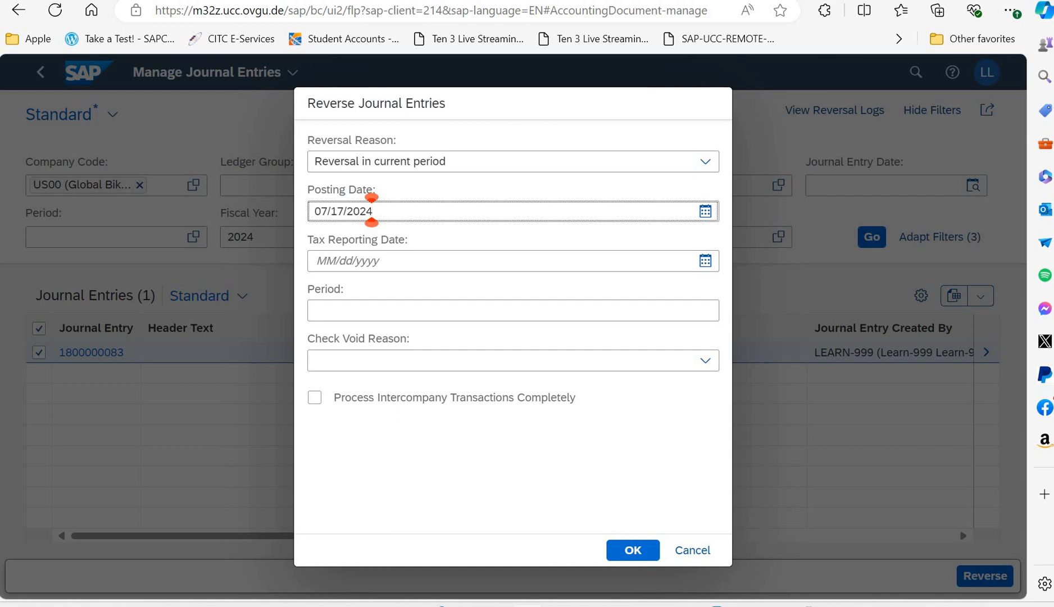
left_click(637, 550)
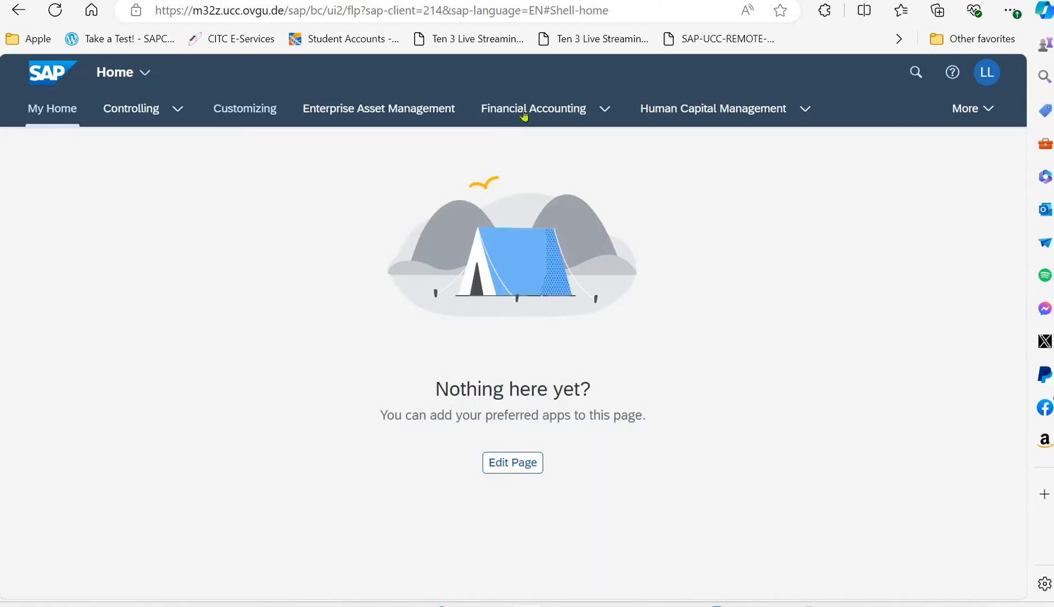
Open Balance Sheet/Income Statement from the Accounts Receivable apps and set the company code to US00.
left_click(604, 108)
left_click(553, 175)
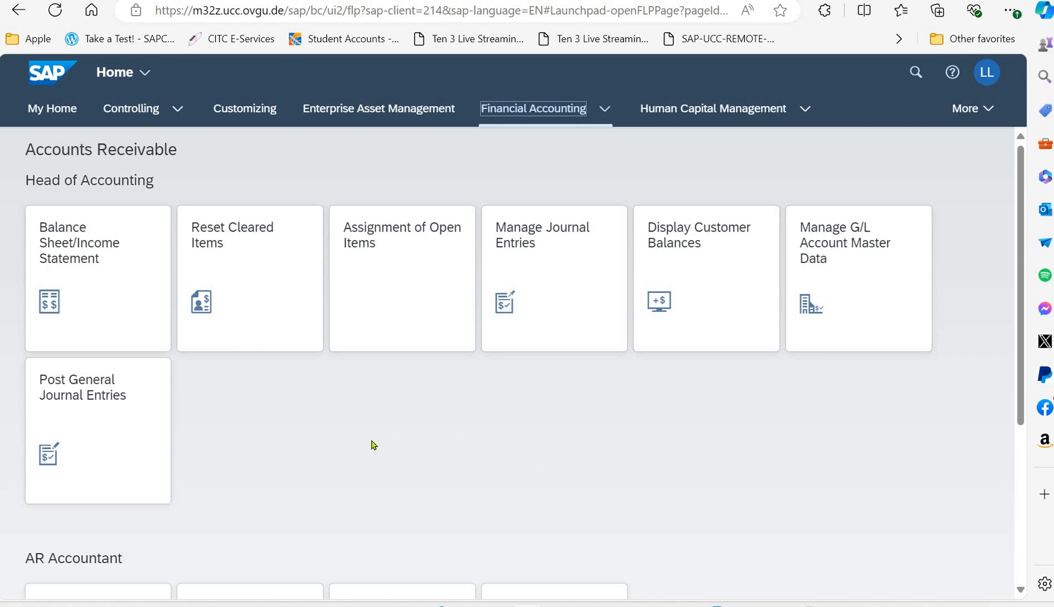
left_click(109, 275)
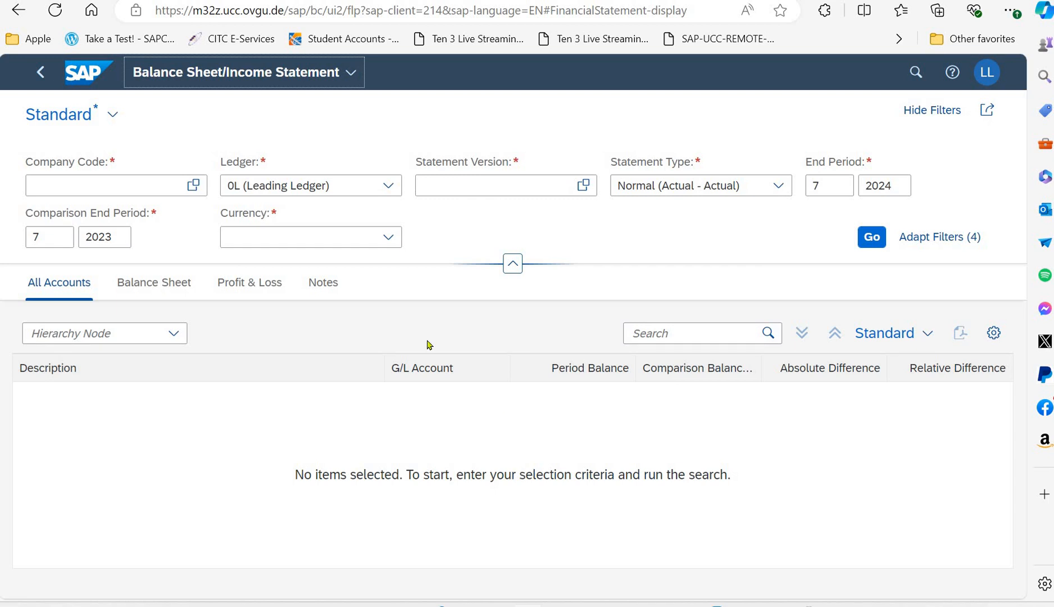
left_click(153, 177)
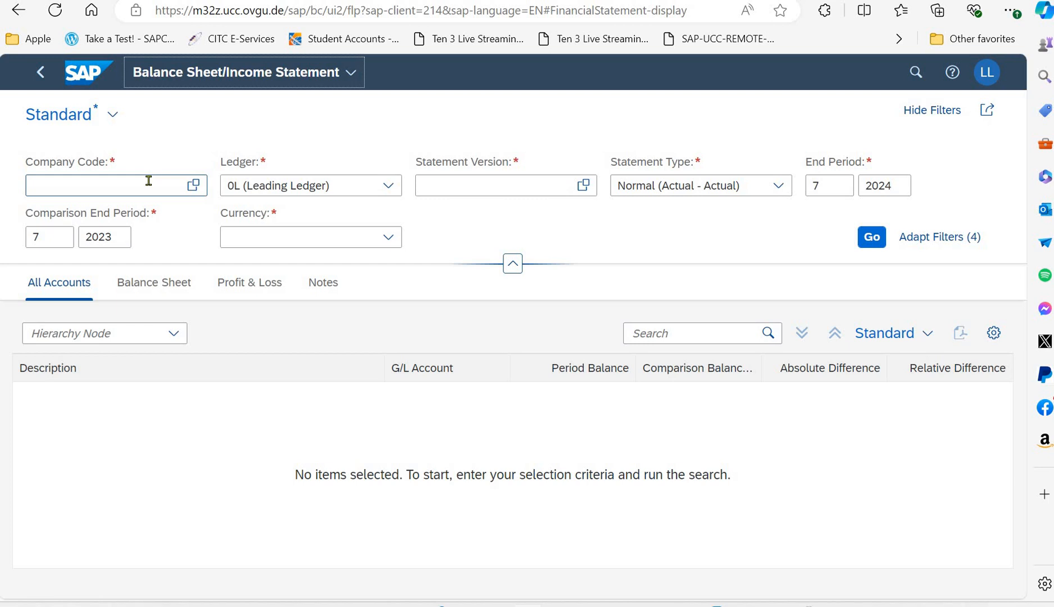
left_click(132, 181)
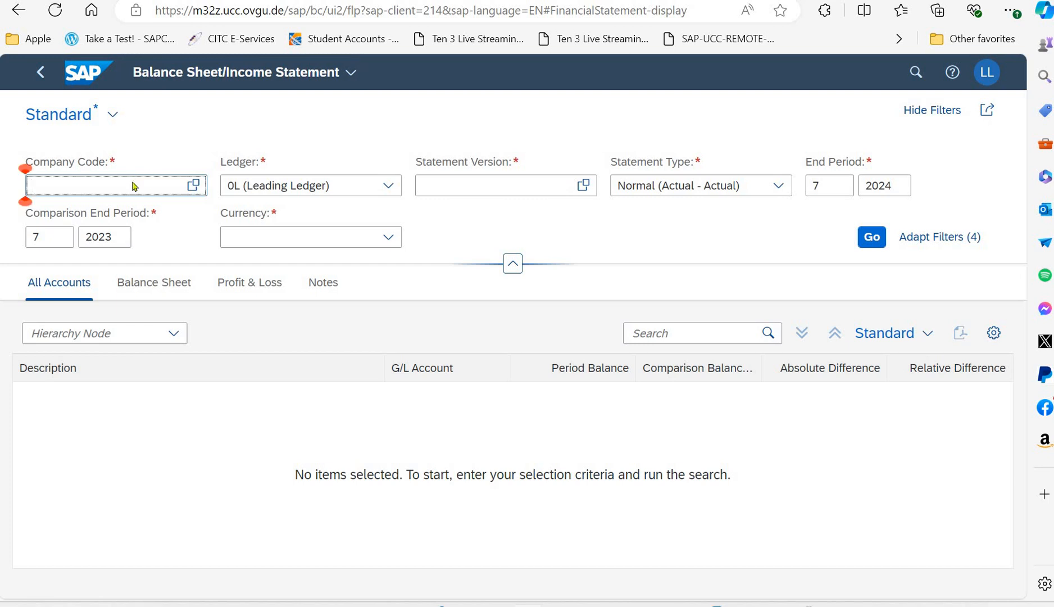
type("us0")
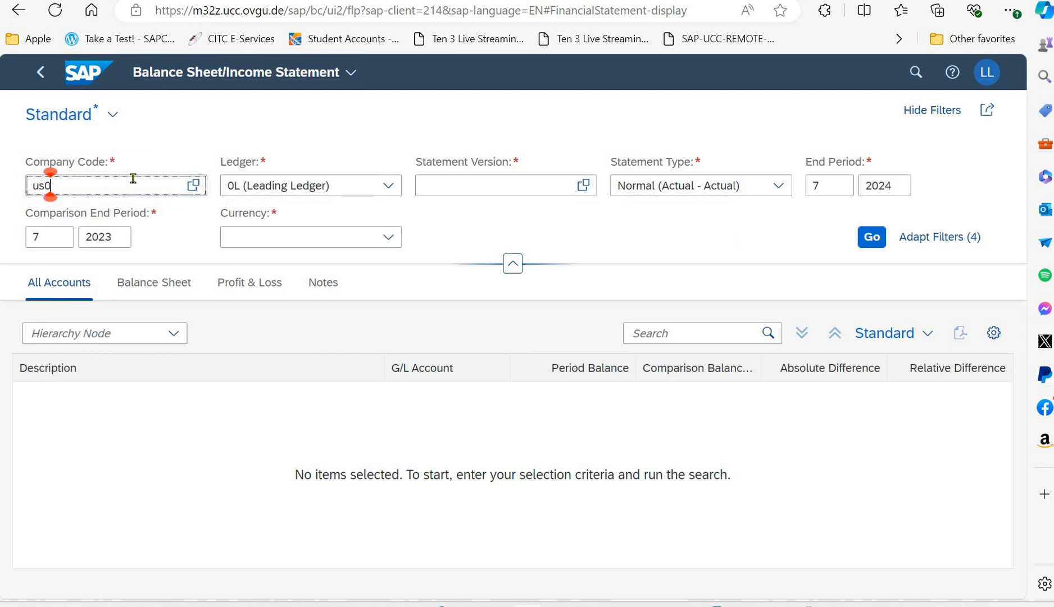
left_click(66, 237)
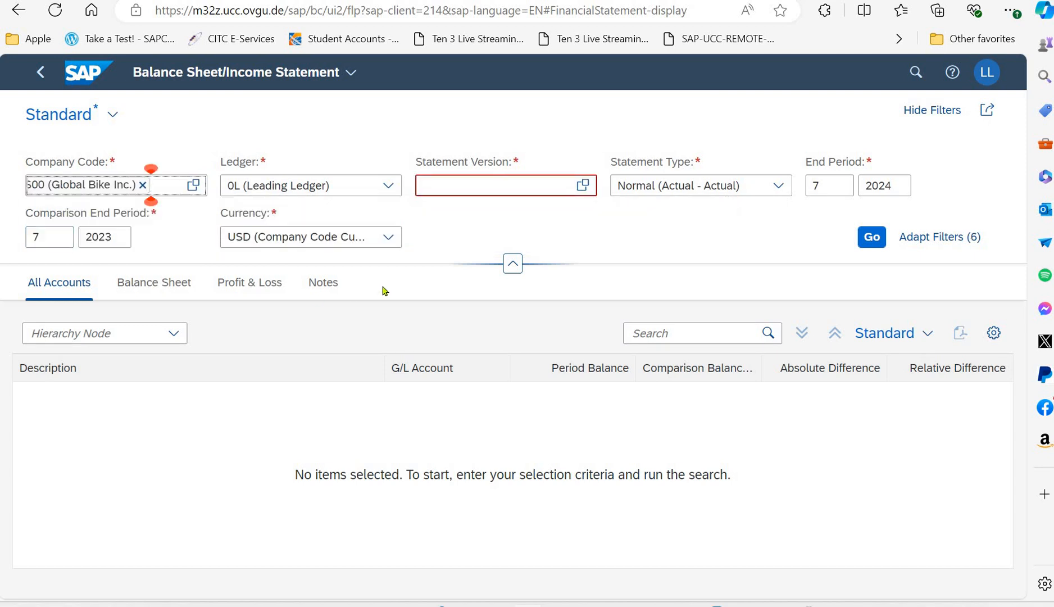
Set the statement version to G999 and run the balance sheet/income statement report.
left_click(482, 181)
type("G")
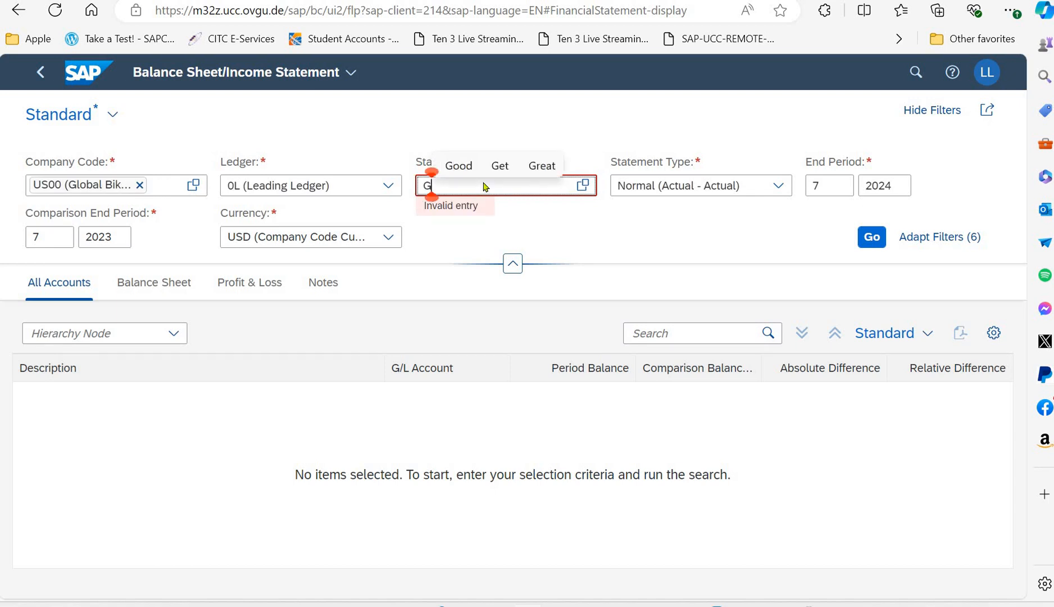
type("999")
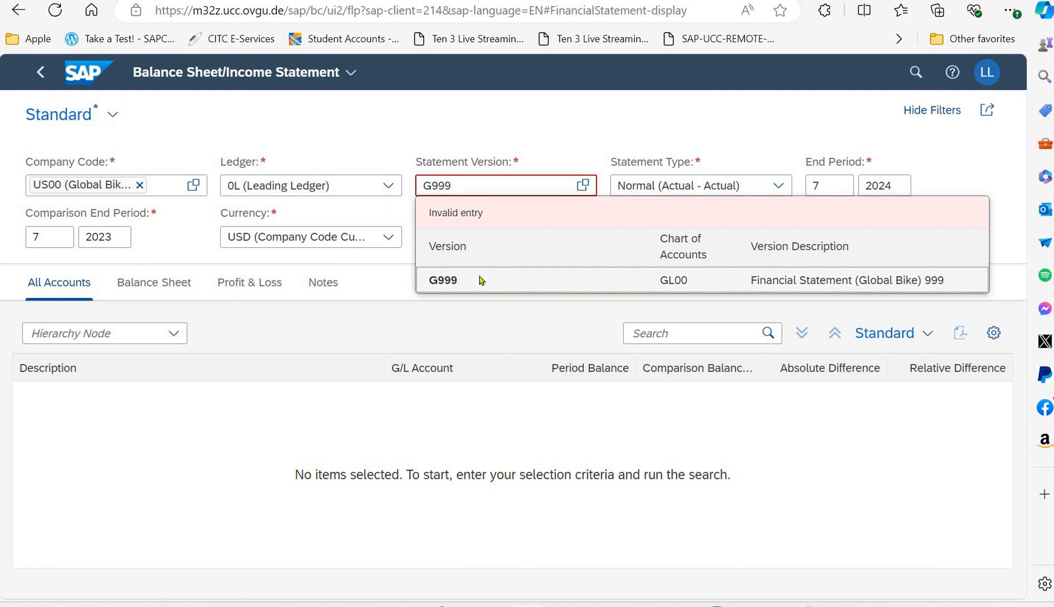
left_click(482, 280)
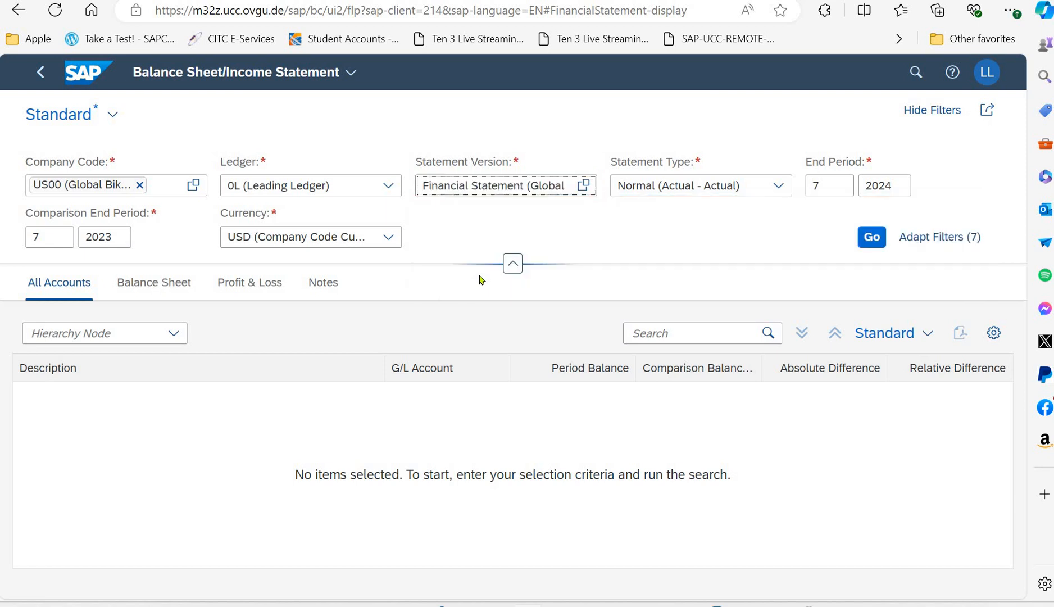
left_click(824, 191)
left_click(875, 236)
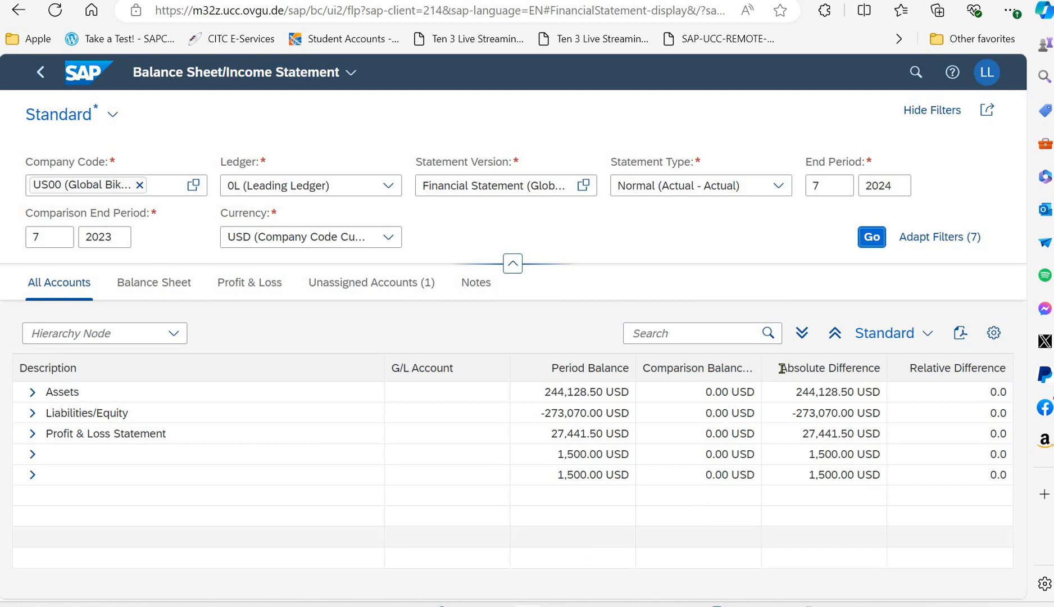
Expand all nodes of the financial statement and examine the account balances from assets to profit and loss.
left_click(801, 334)
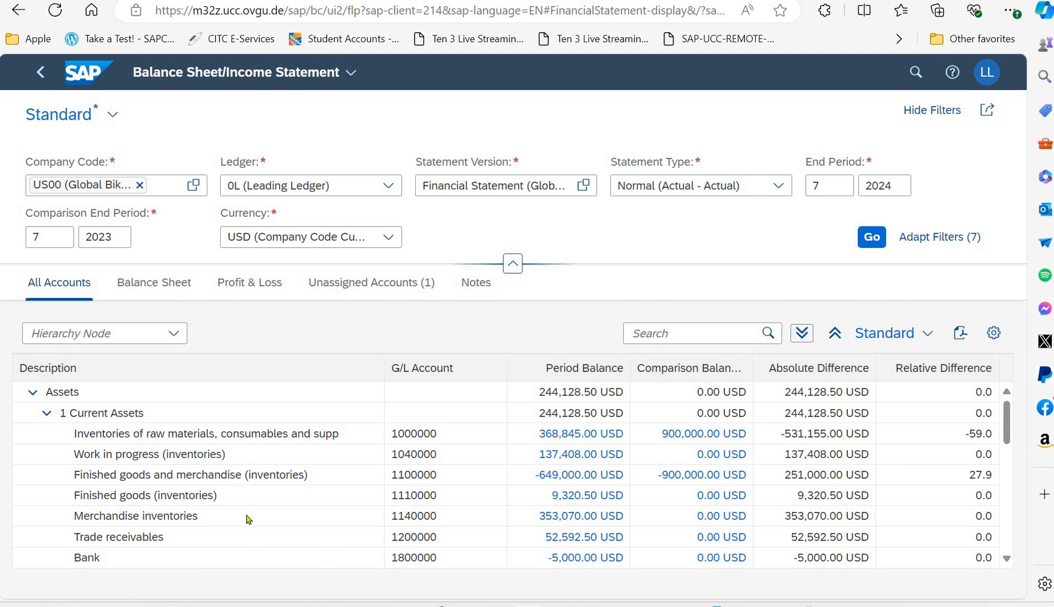
scroll(247, 517, "down", 3)
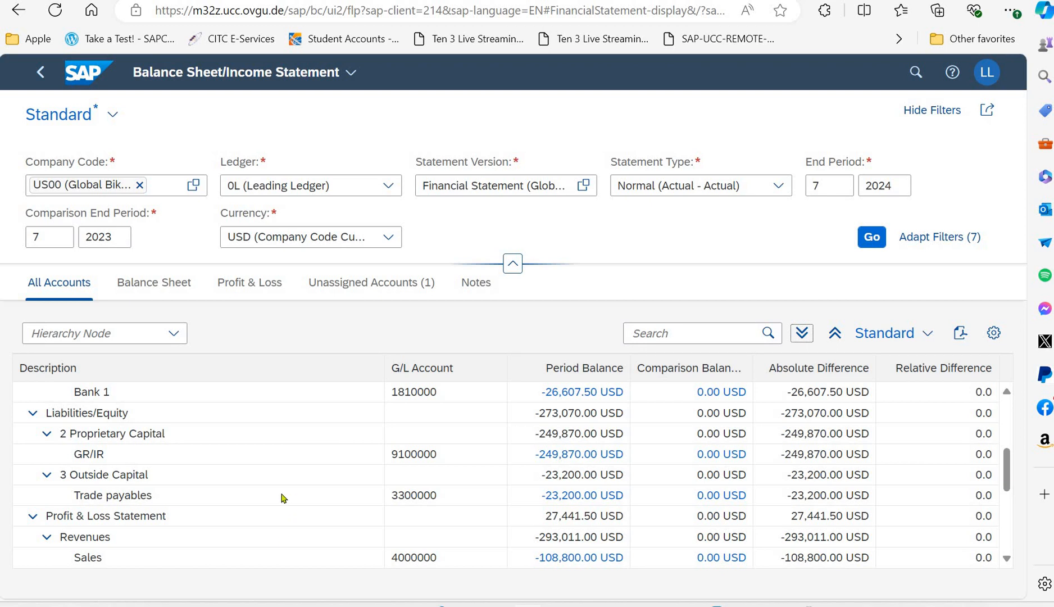
scroll(283, 498, "up", 3)
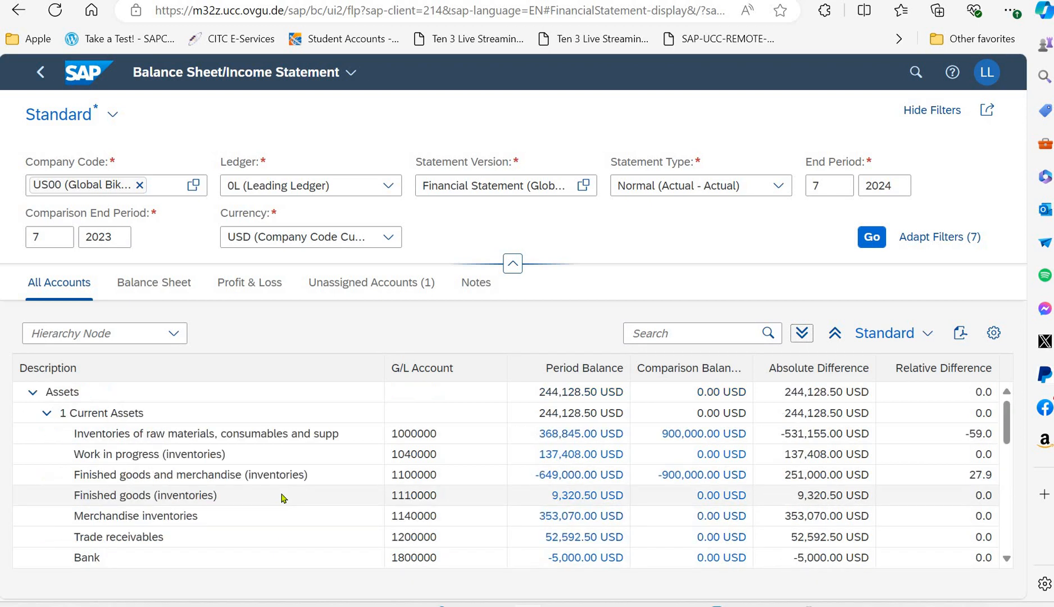
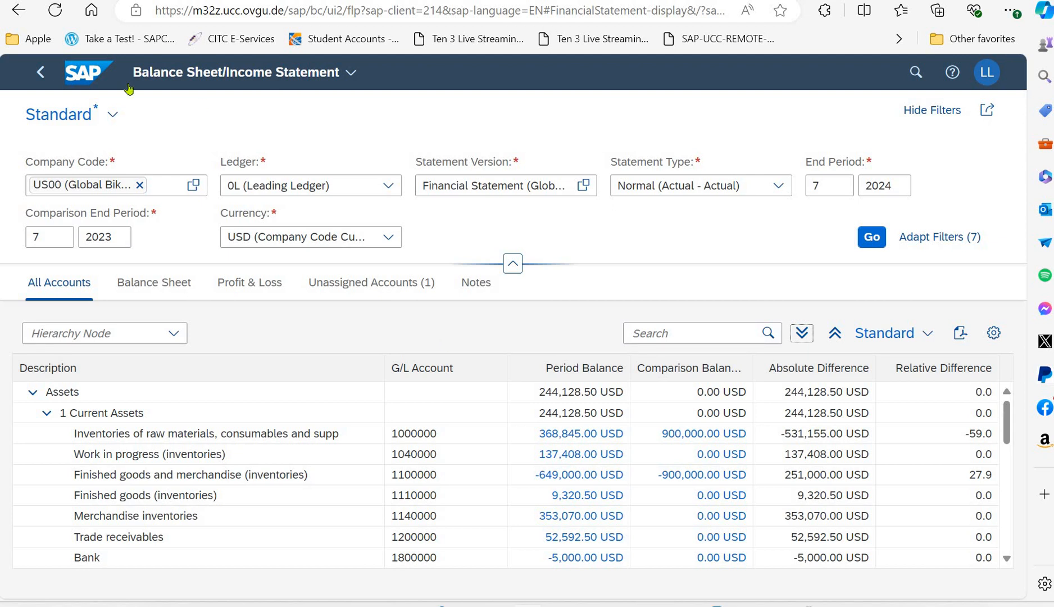
Open Display Customer Balances from the Head of Accounting apps and set the customer filter to PHILLY BIKES.
left_click(42, 73)
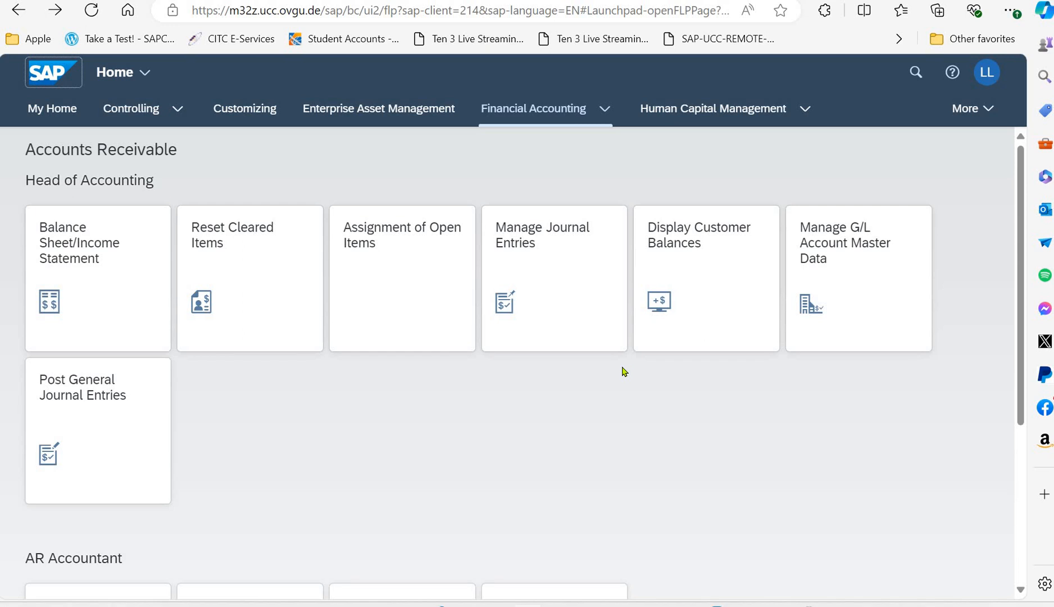
left_click(754, 285)
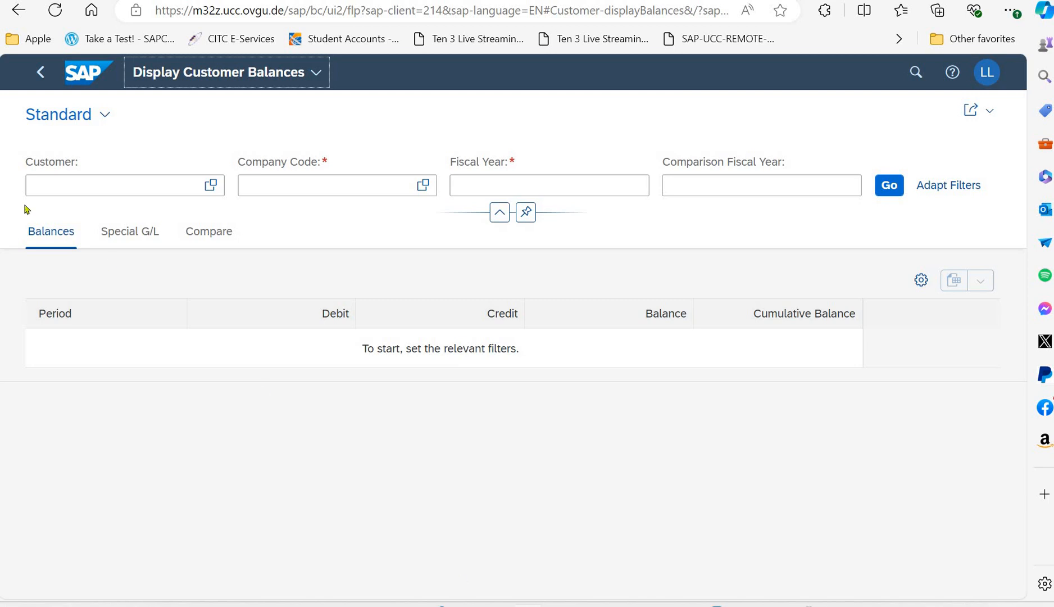
left_click(85, 184)
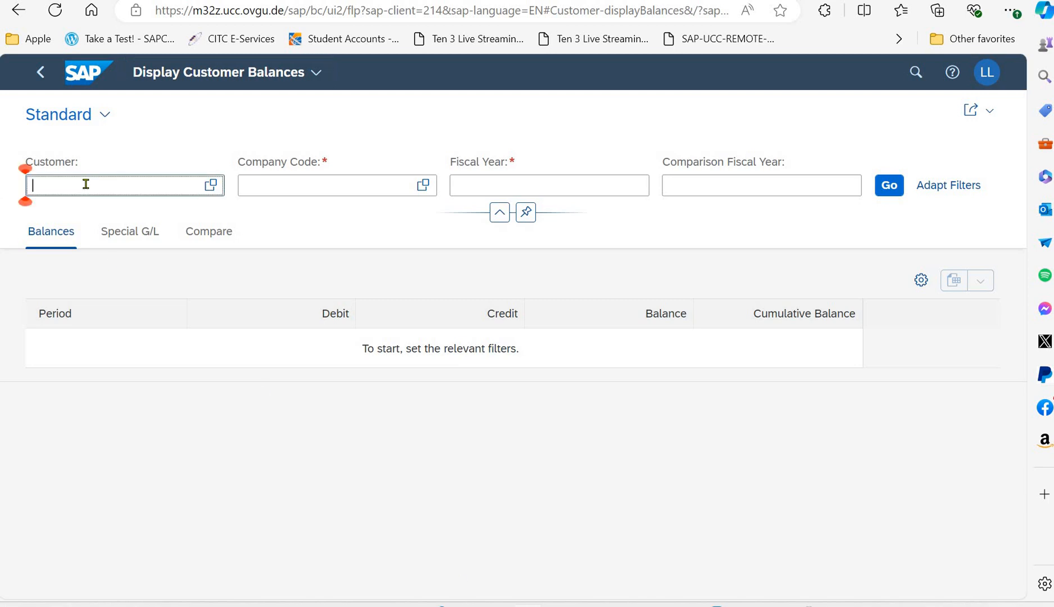
type("127")
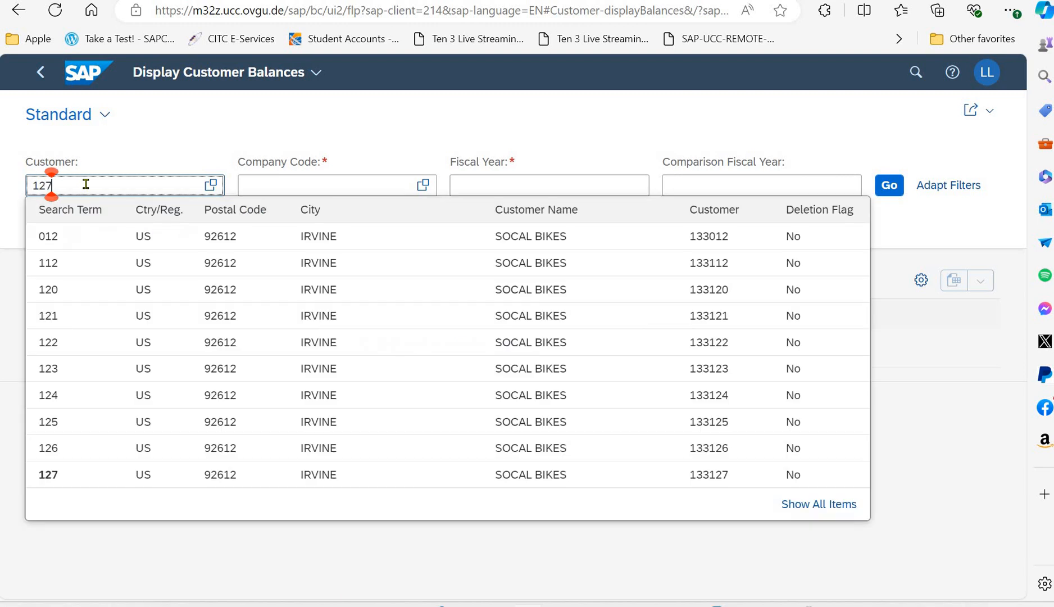
type("999")
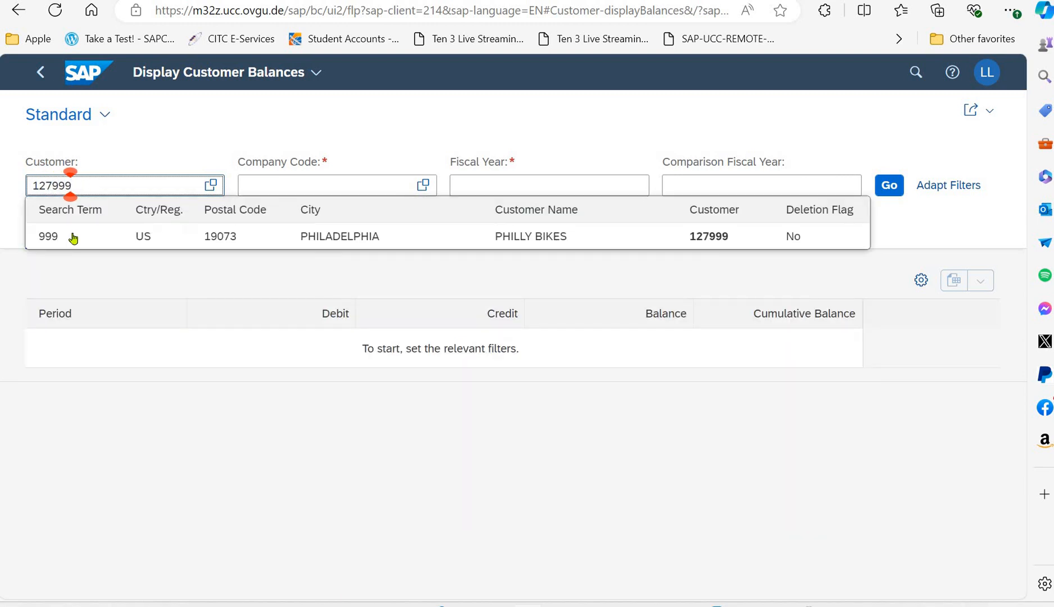
left_click(73, 237)
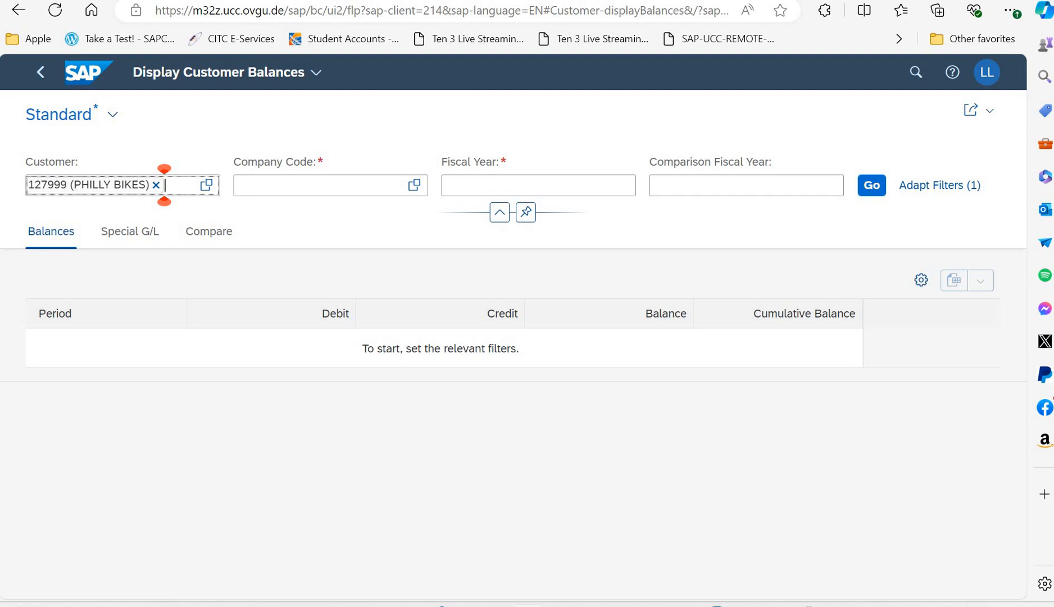
Set the company code to US00 and the fiscal year to 2024, and display the customer's balances.
left_click(351, 190)
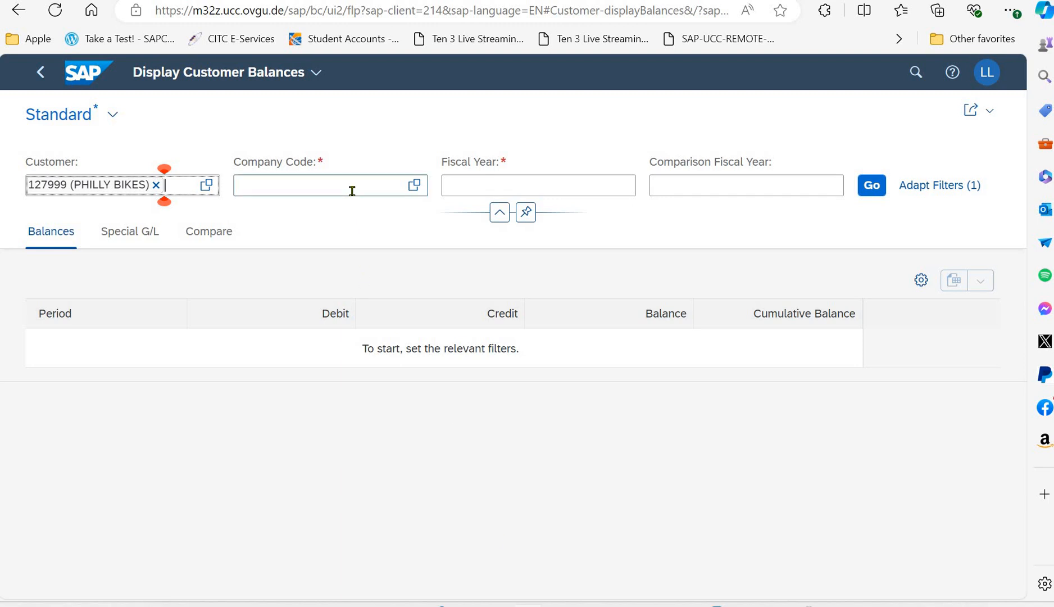
type("us00")
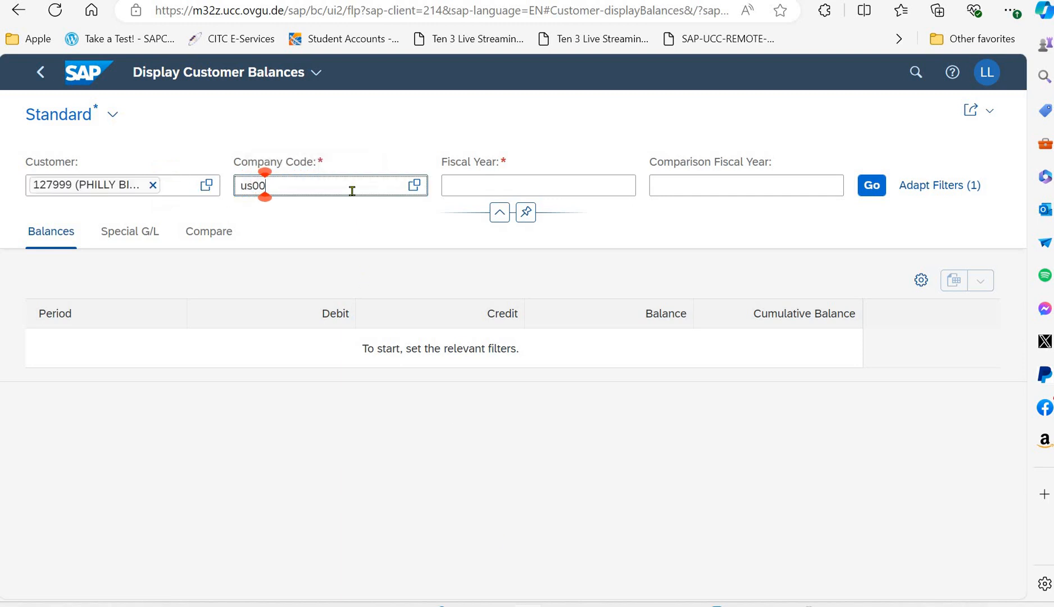
left_click(344, 251)
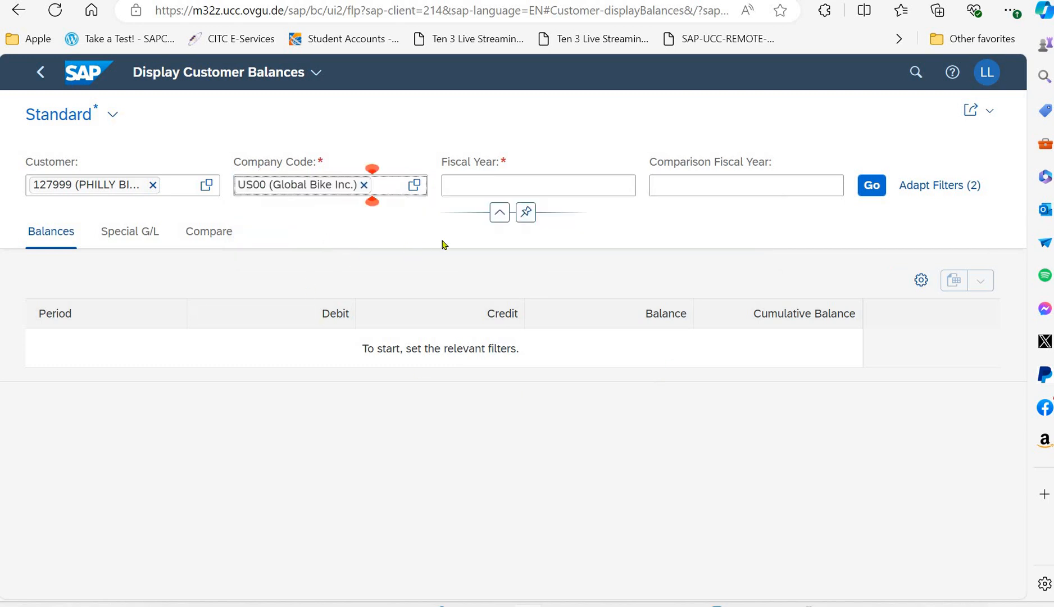
left_click(608, 179)
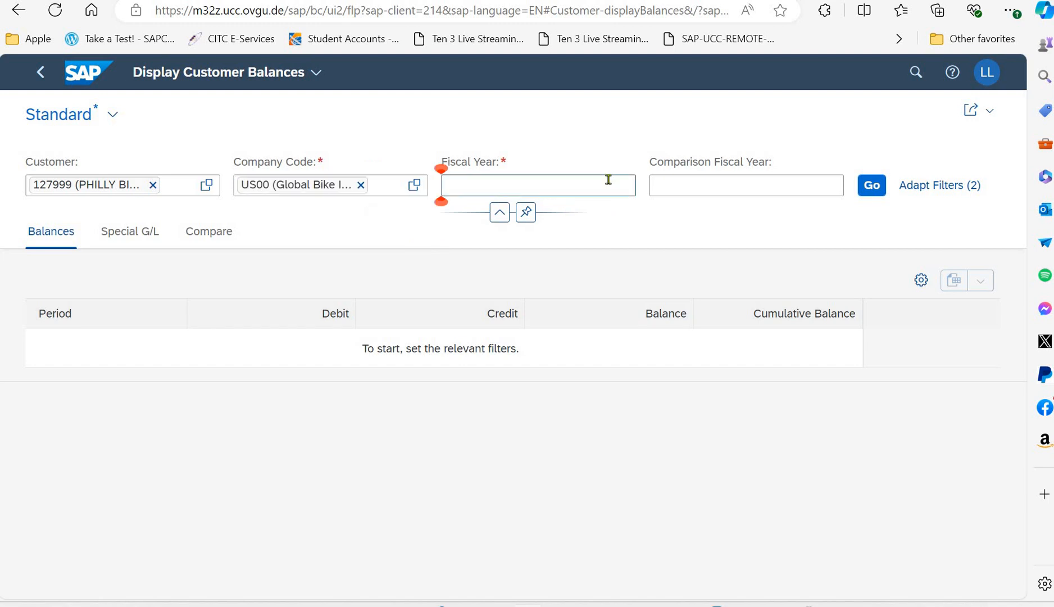
left_click(608, 180)
type("2024")
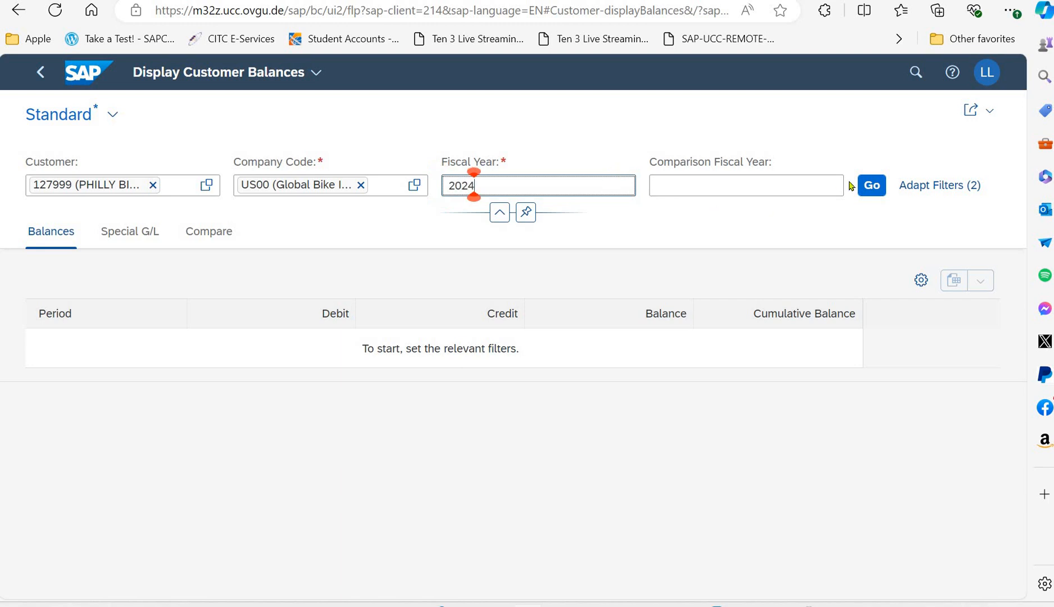
left_click(871, 185)
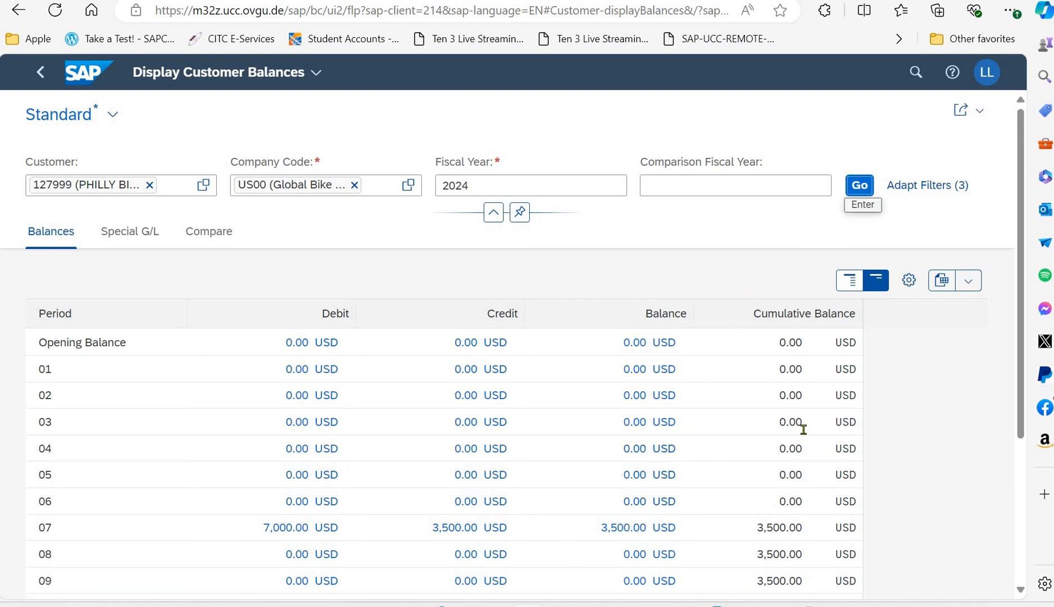
Examine the customer's debit, credit, balance and cumulative balance for every period of 2024 and the total row.
scroll(804, 429, "down", 5)
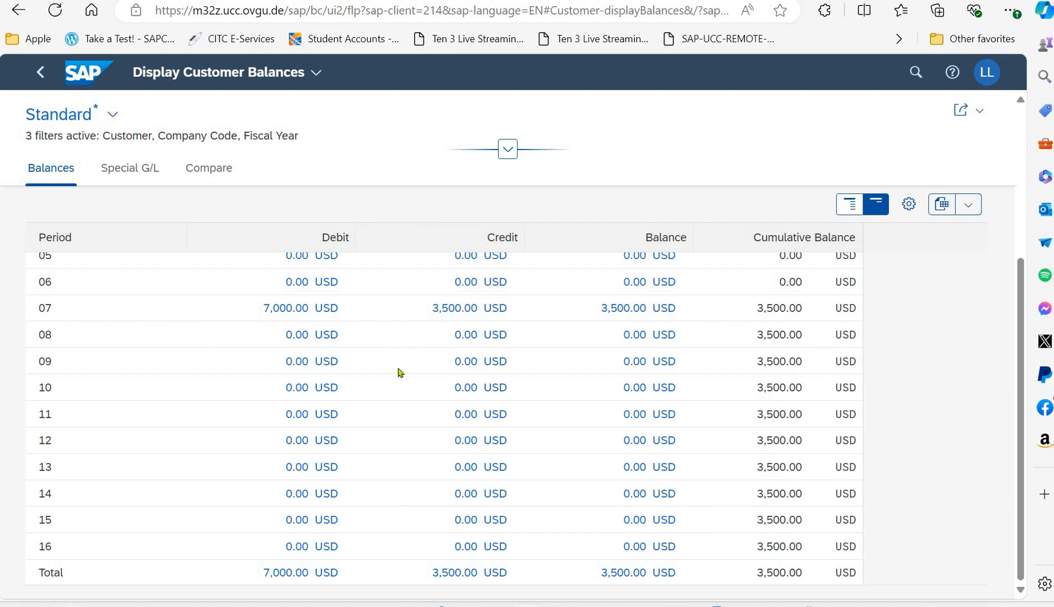
scroll(399, 372, "up", 5)
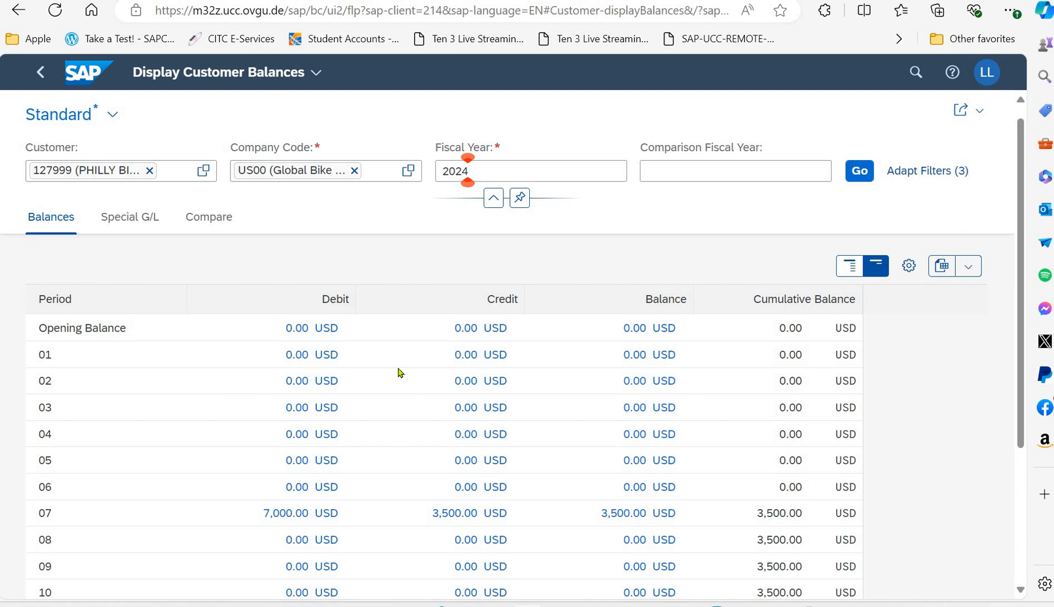
scroll(399, 372, "down", 5)
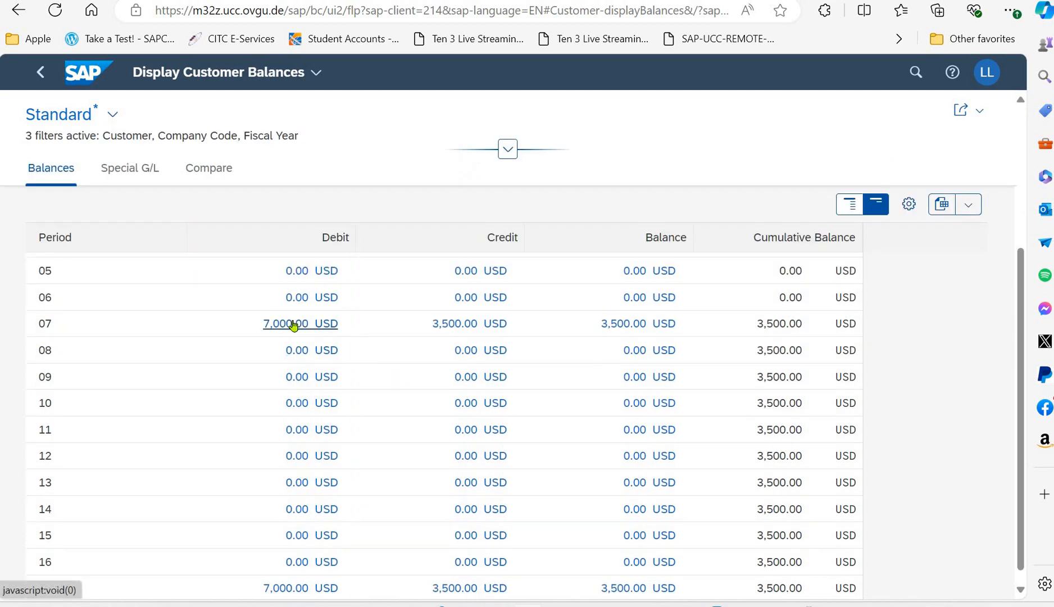
scroll(293, 325, "down", 1)
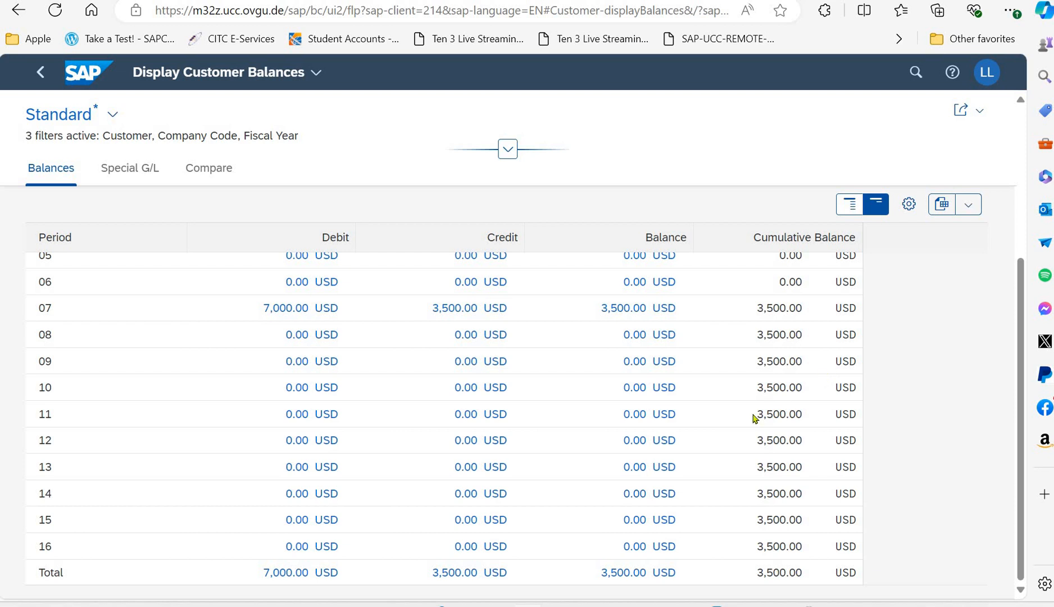
scroll(674, 420, "up", 3)
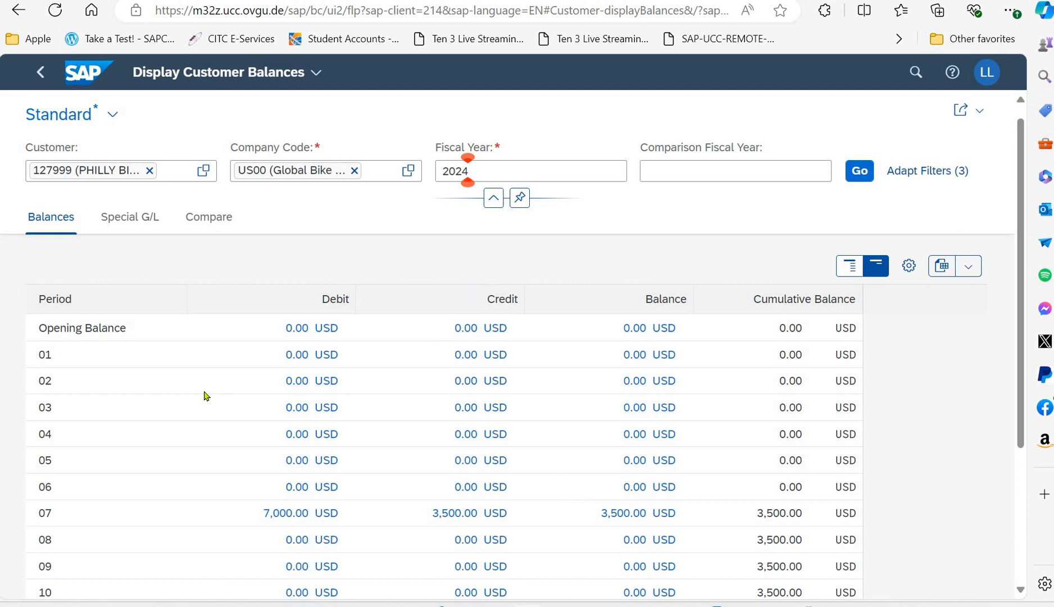
scroll(205, 395, "down", 3)
scroll(205, 395, "down", 1)
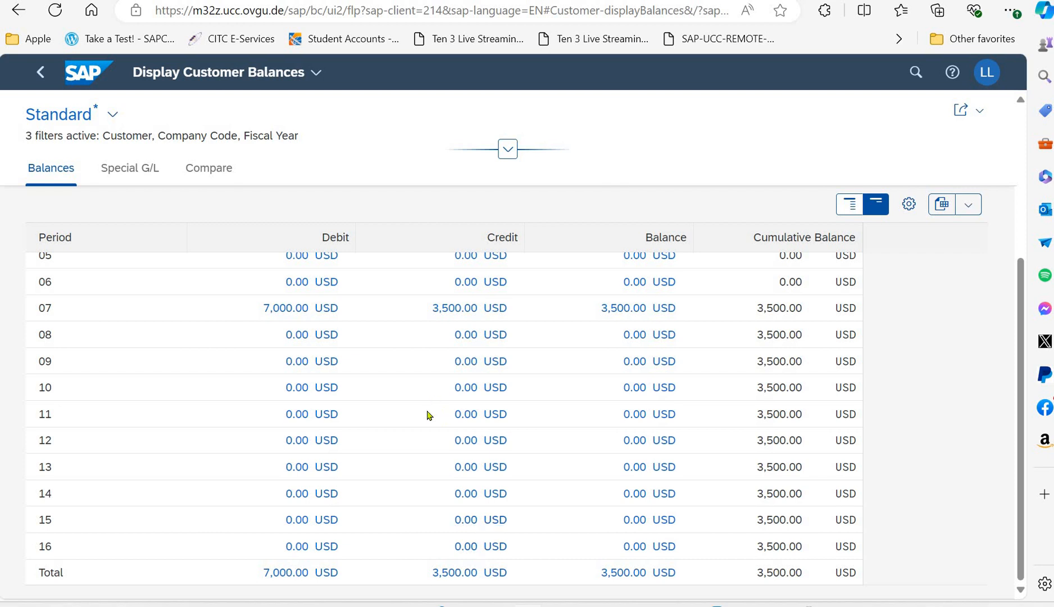
scroll(427, 415, "up", 5)
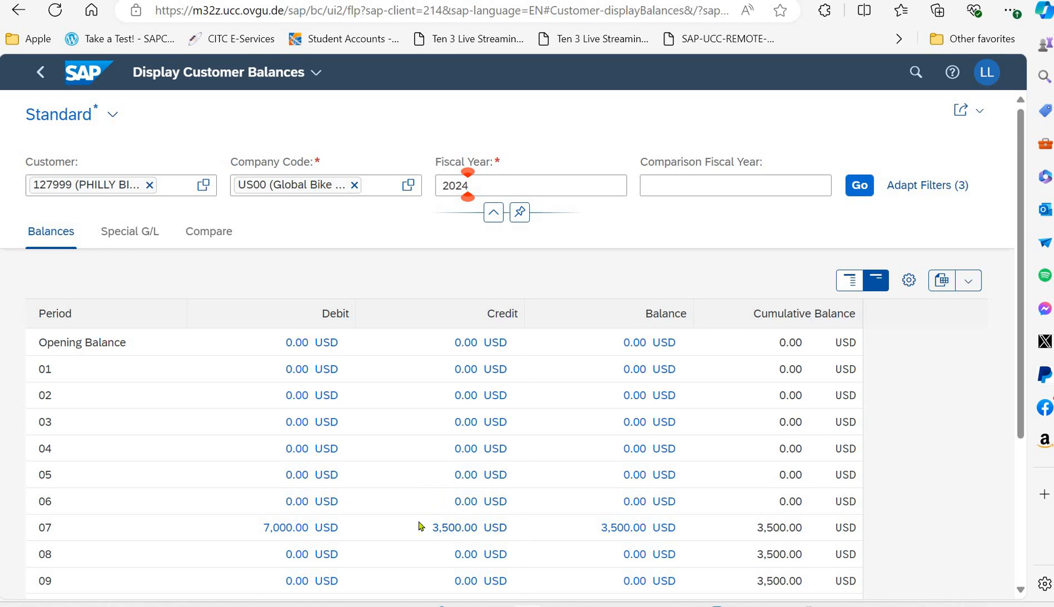
Display the line items behind the customer's period 07 credit amount, and return to the Accounts Receivable apps.
left_click(466, 532)
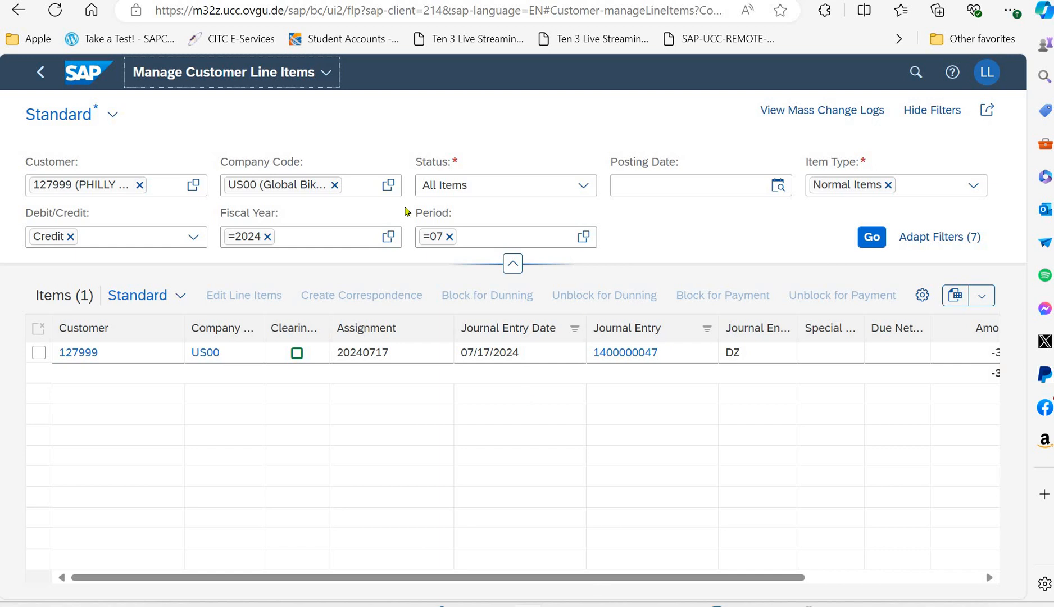
left_click(40, 73)
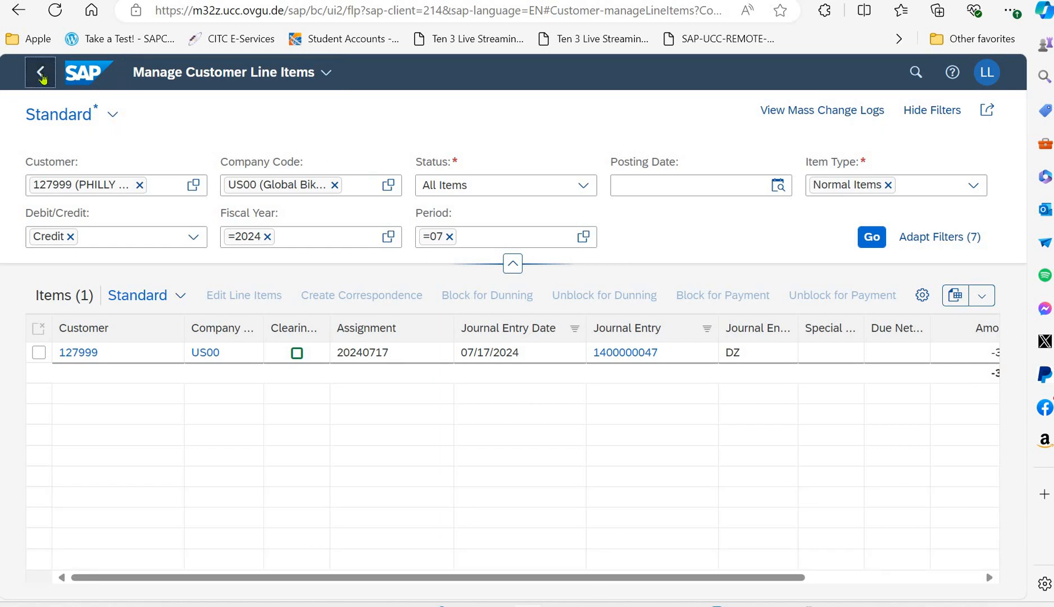
left_click(40, 73)
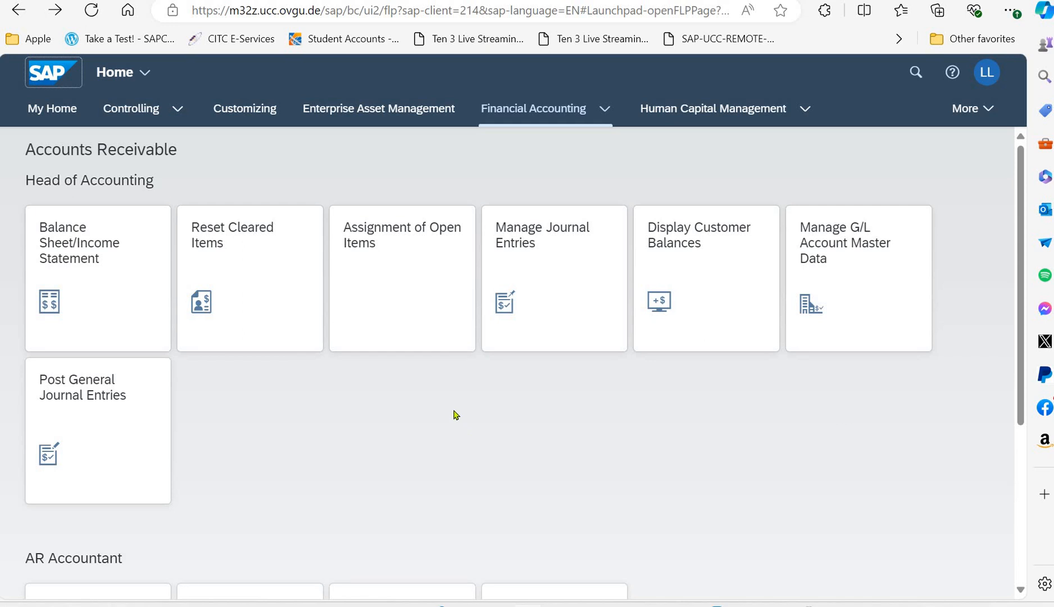
Open Reset Cleared Items from the Head of Accounting apps and filter the clearing entries by company code US00.
left_click(263, 272)
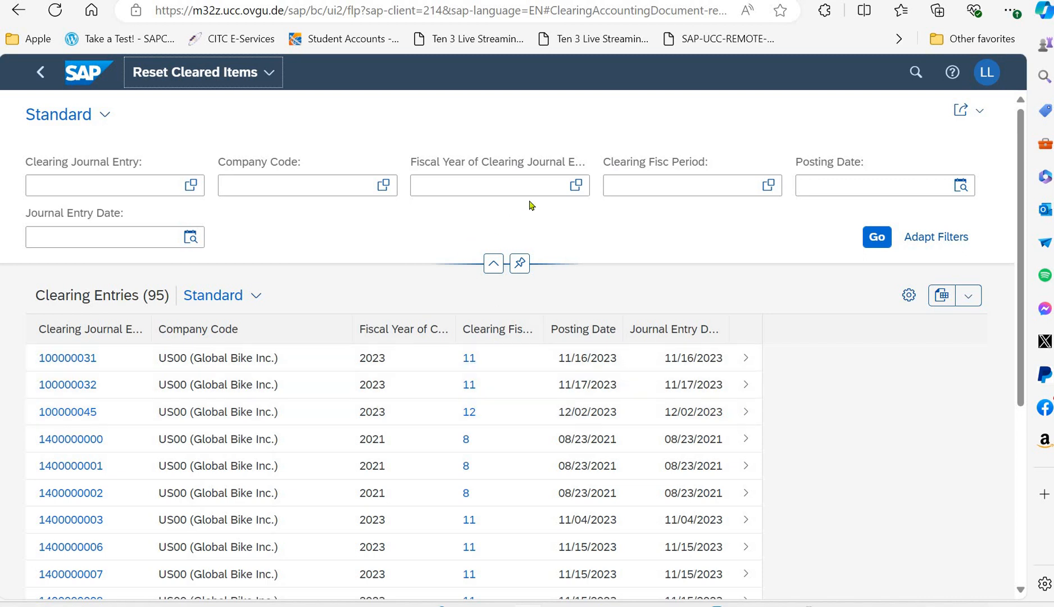
left_click(524, 181)
left_click(298, 184)
type("us00")
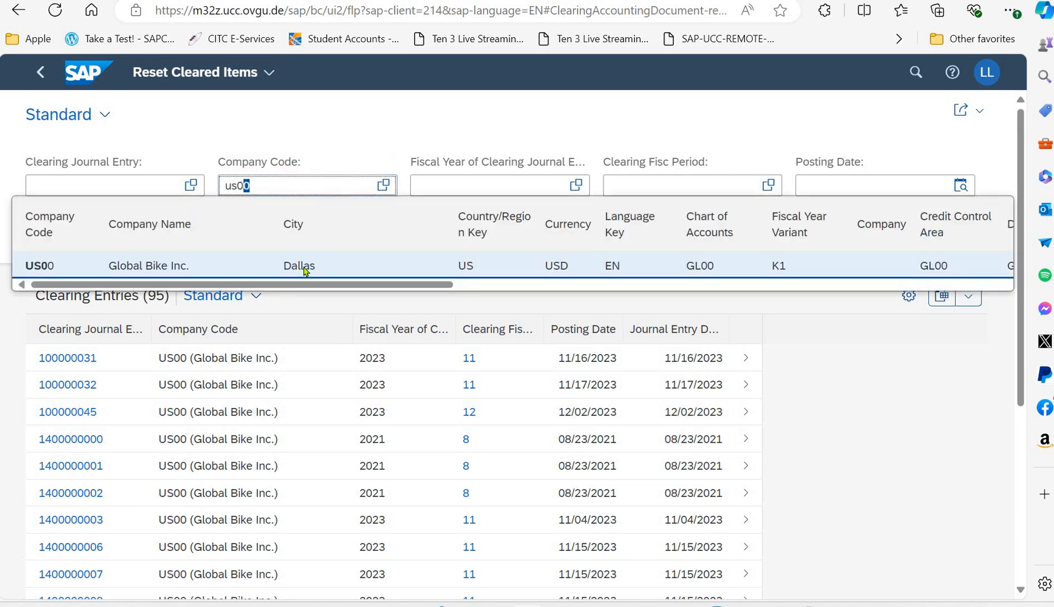
left_click(304, 270)
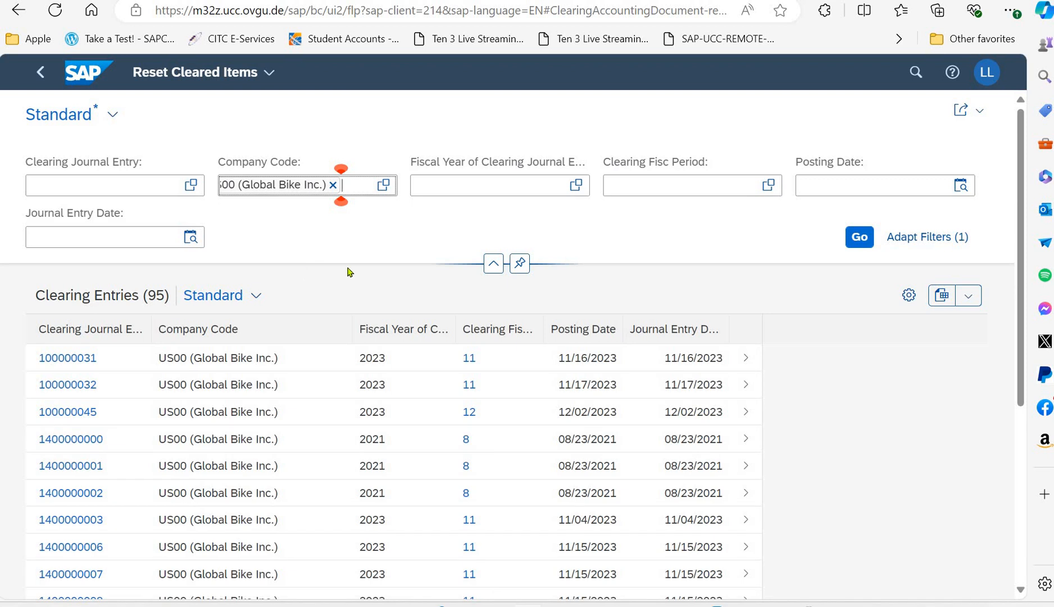
left_click(843, 186)
left_click(122, 188)
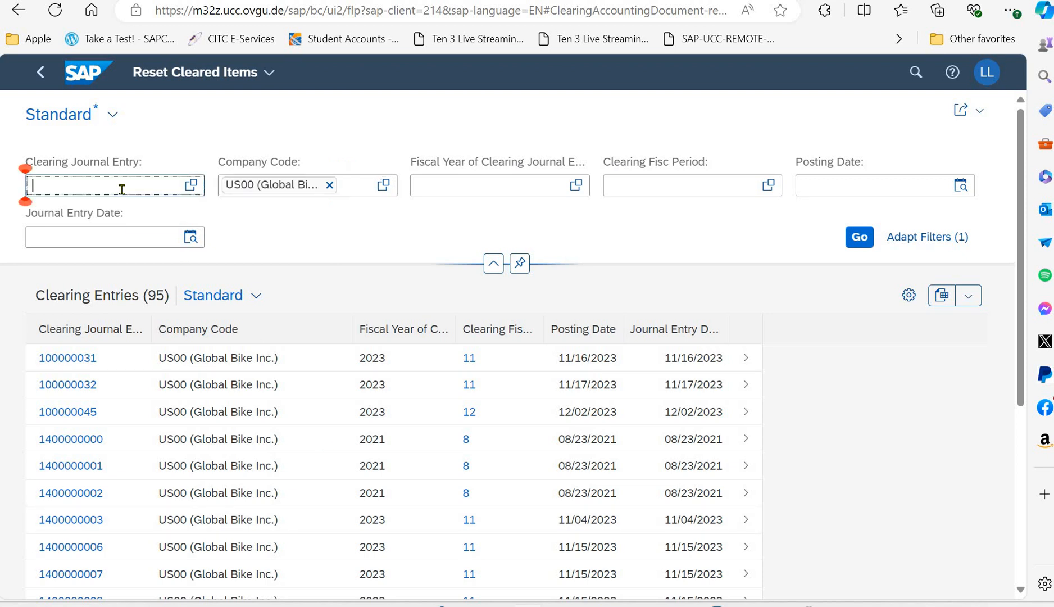
type("14")
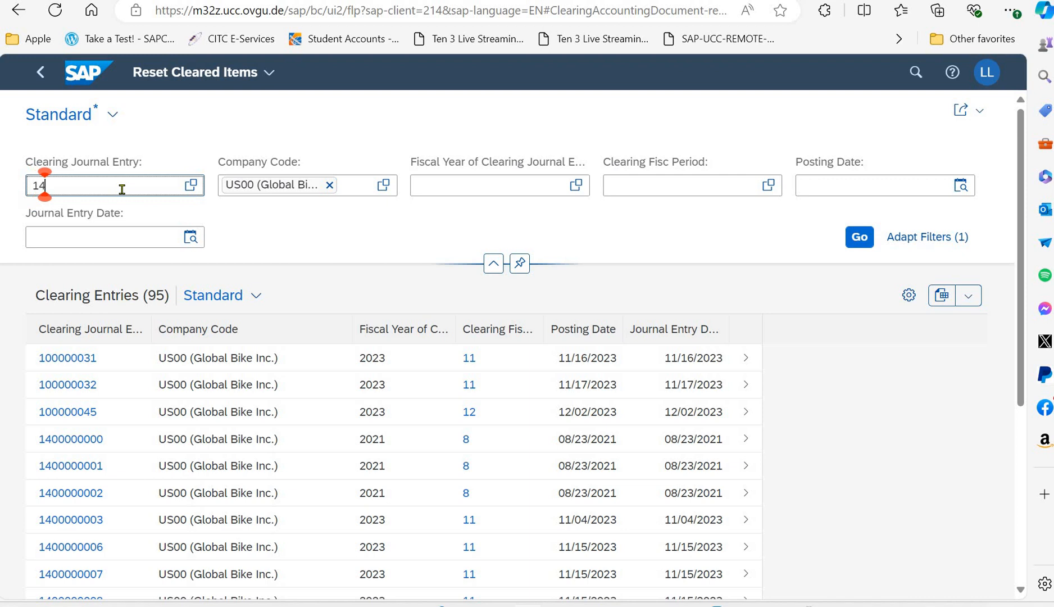
type("0000")
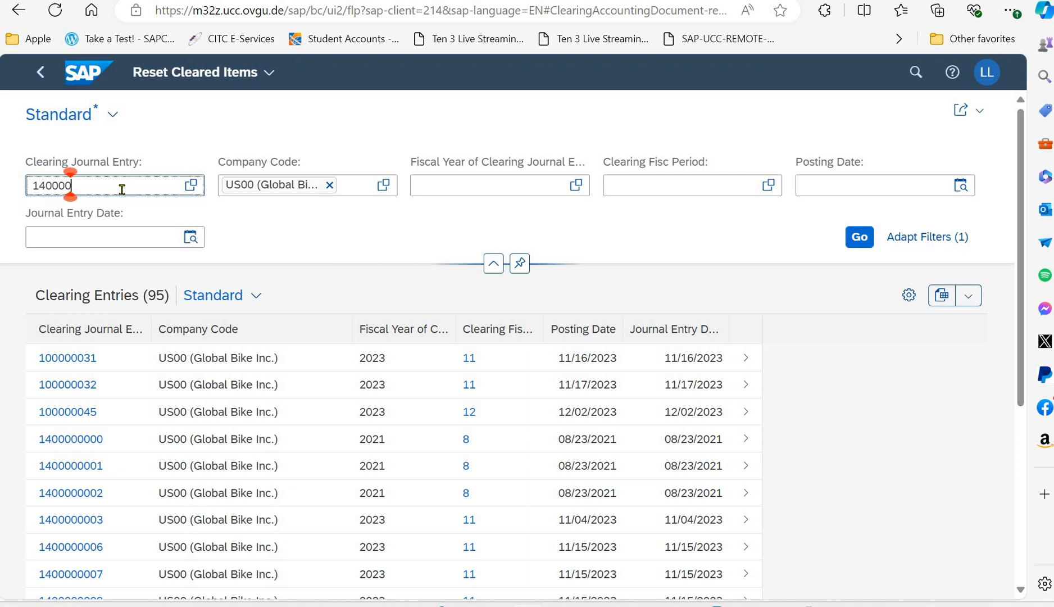
type("00")
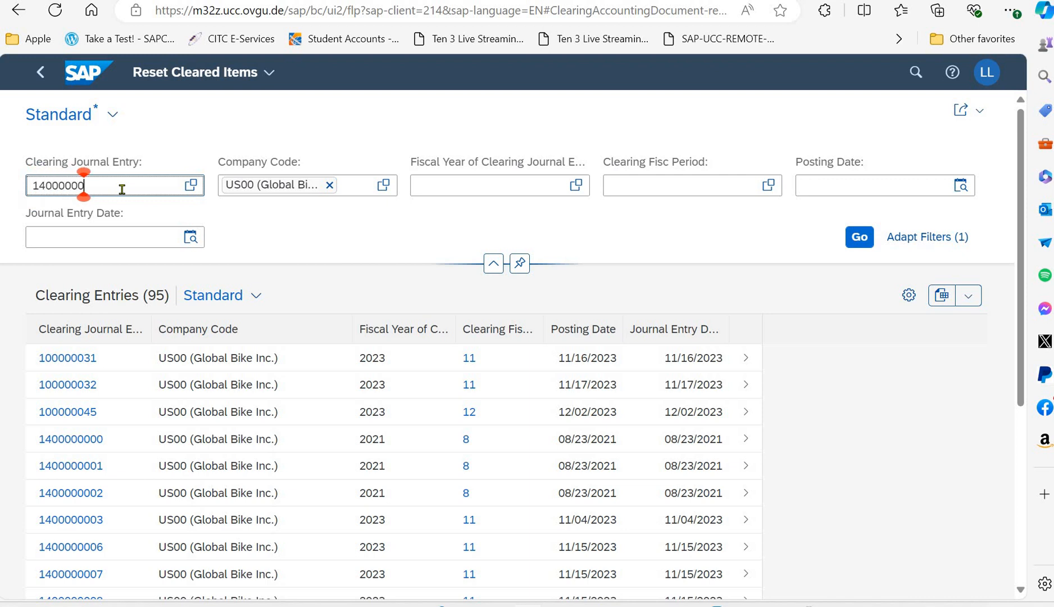
type("47")
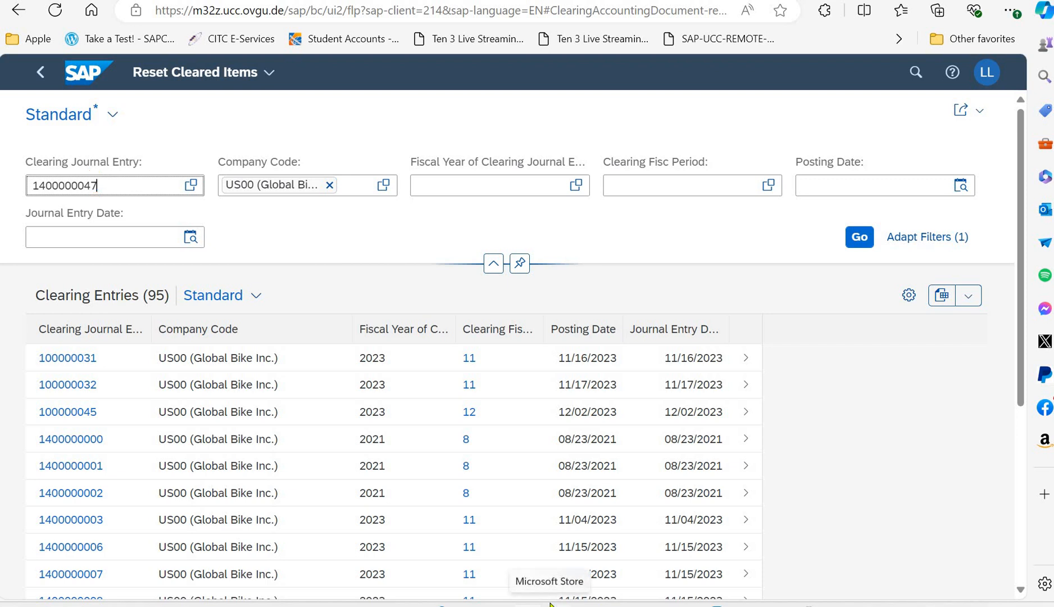
left_click(659, 192)
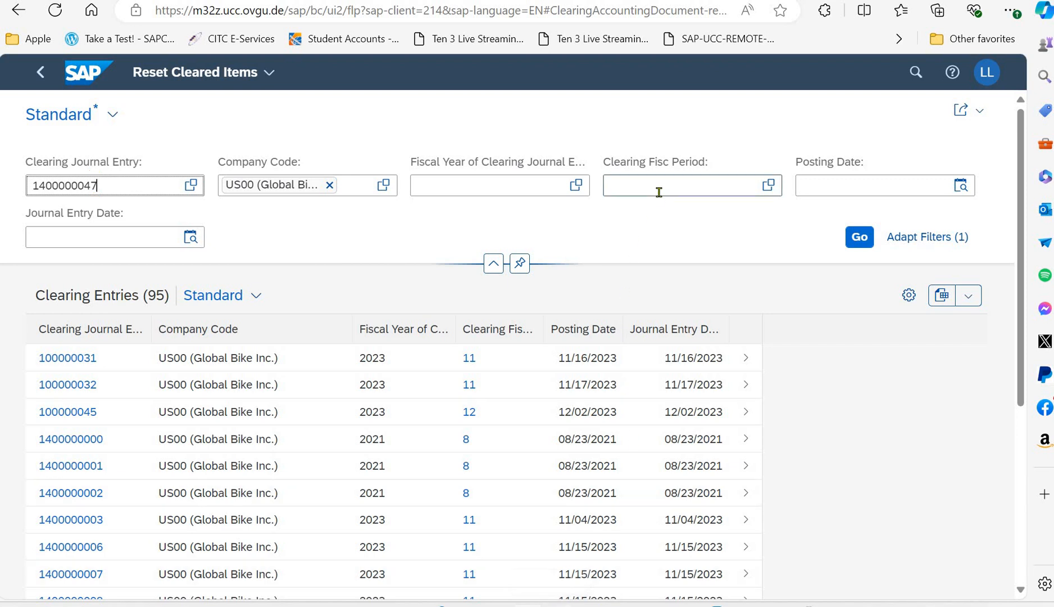
type("2024")
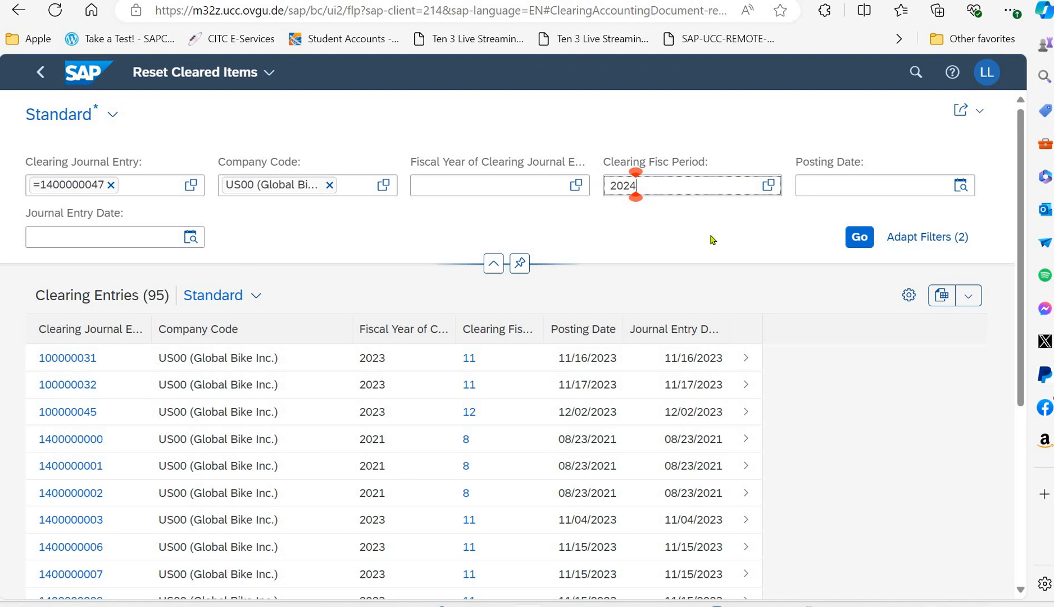
left_click(867, 238)
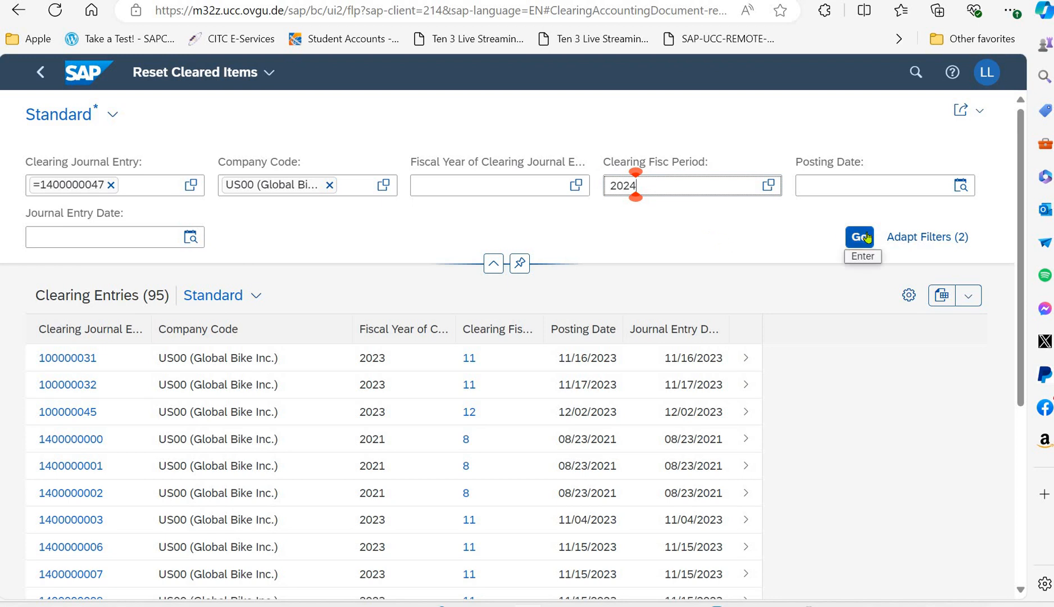
left_click(867, 239)
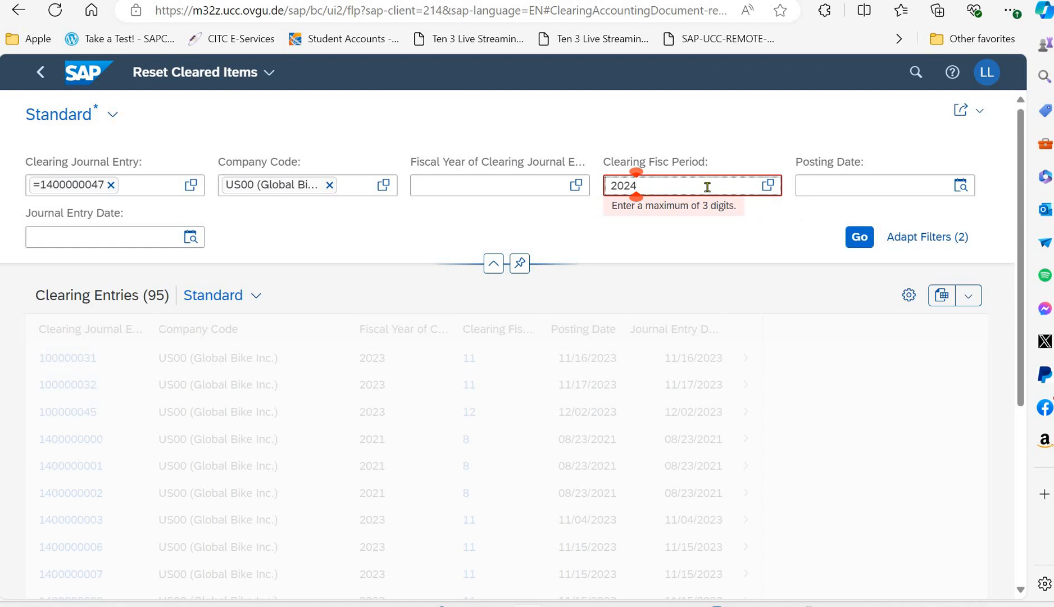
key("BackSpace")
key("BackSpace")
key("BackSpace")
key("BackSpace")
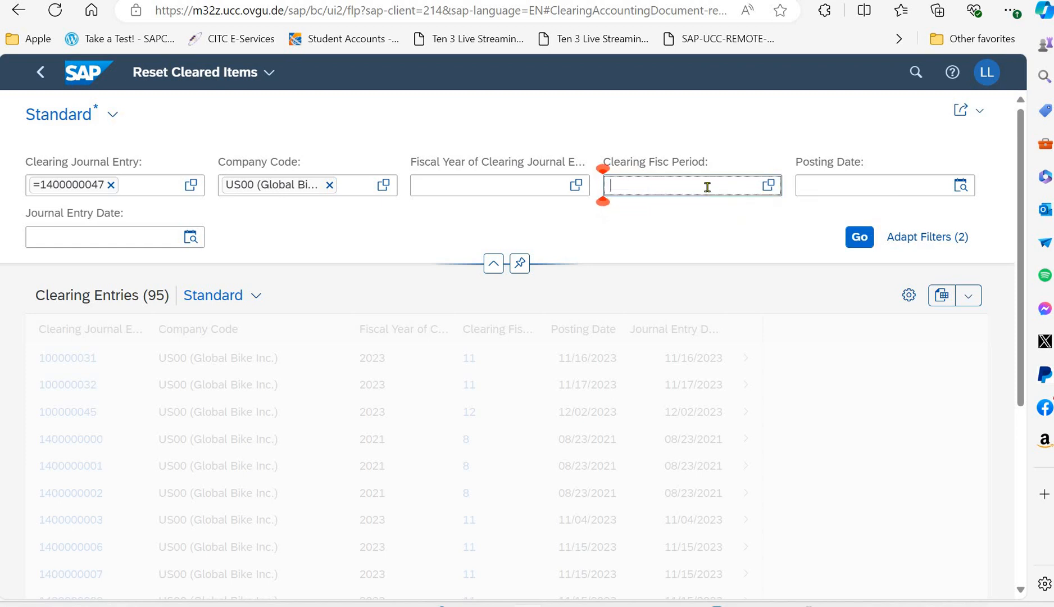
Set the clearing entry's fiscal year to 2024 and its fiscal period to 07, and run the search.
left_click(528, 191)
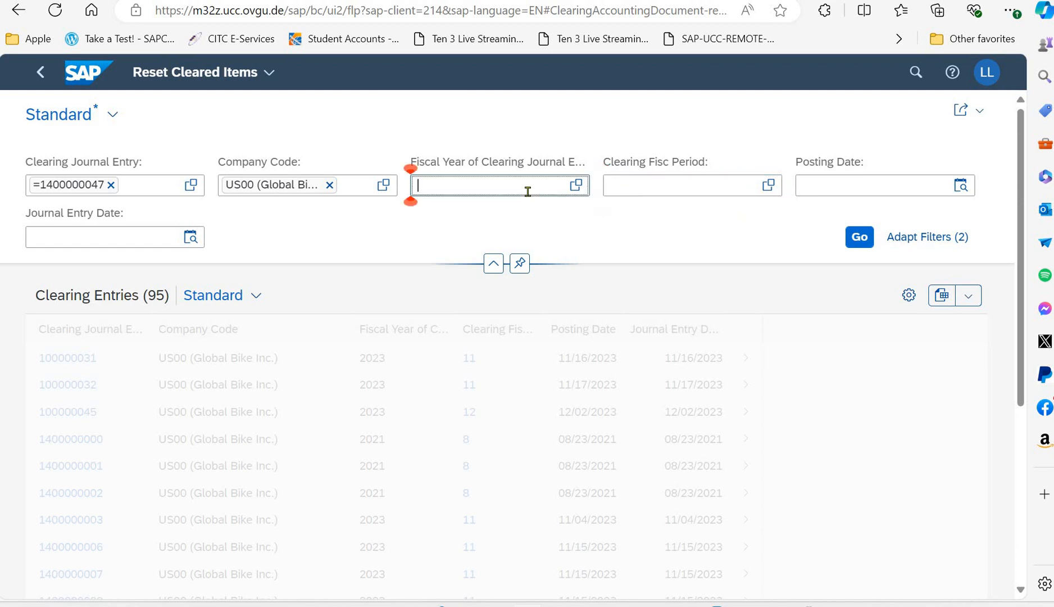
type("2024")
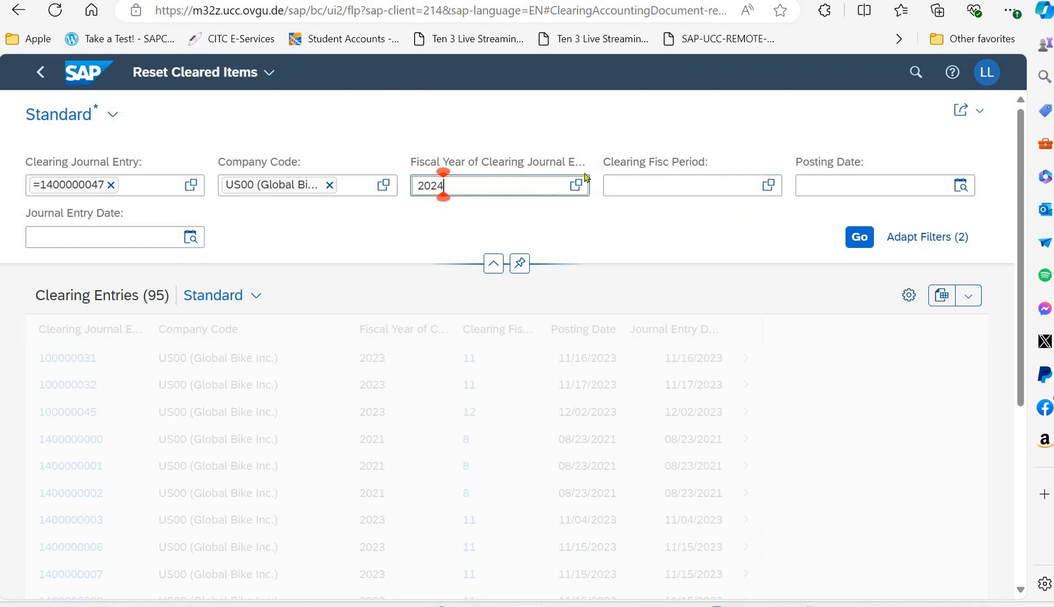
left_click(629, 187)
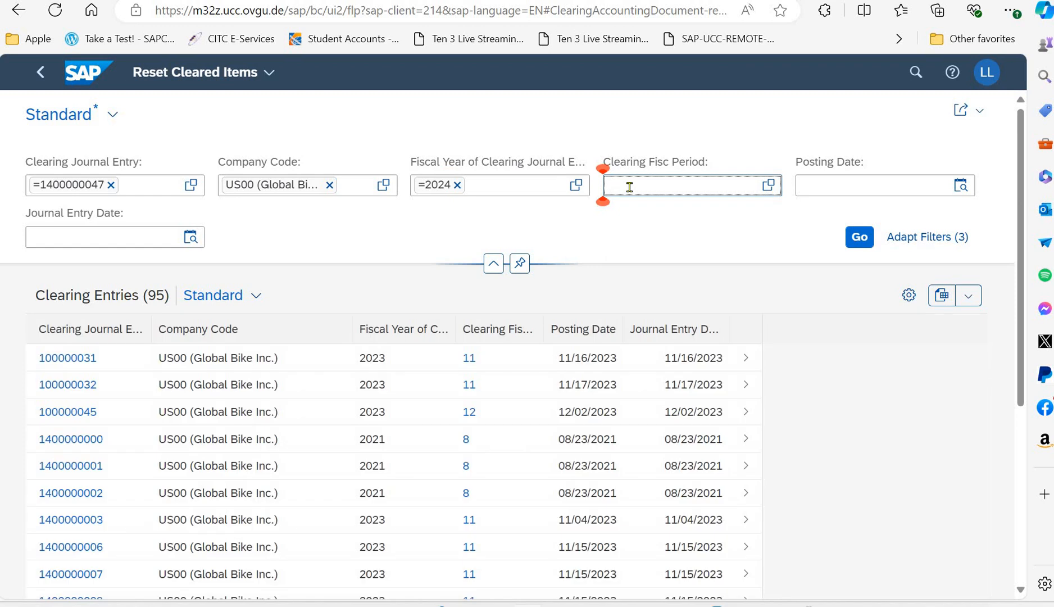
type("07")
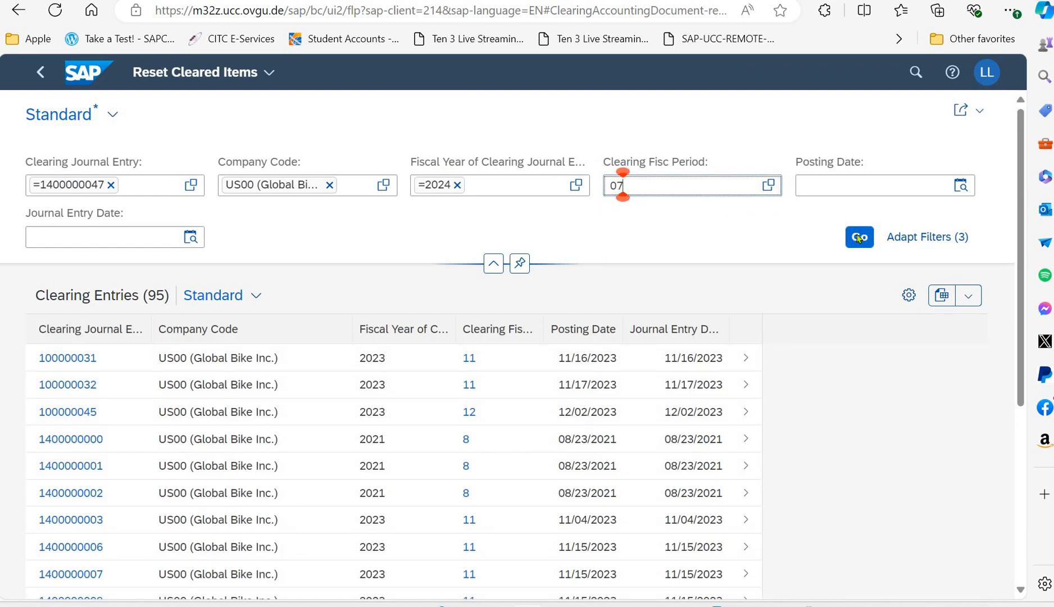
key("Return")
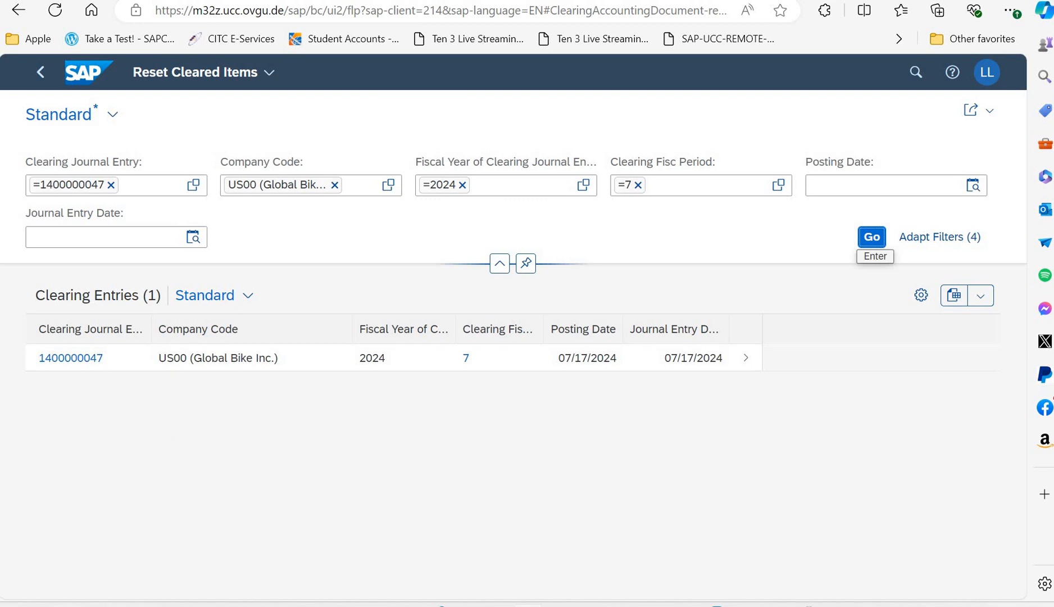
left_click(748, 360)
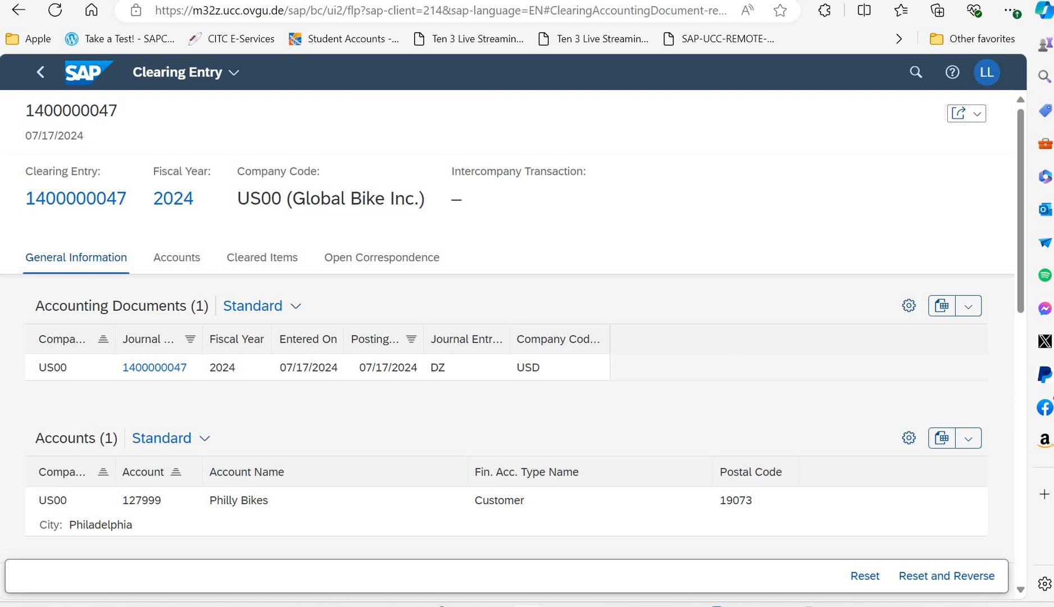
left_click(866, 576)
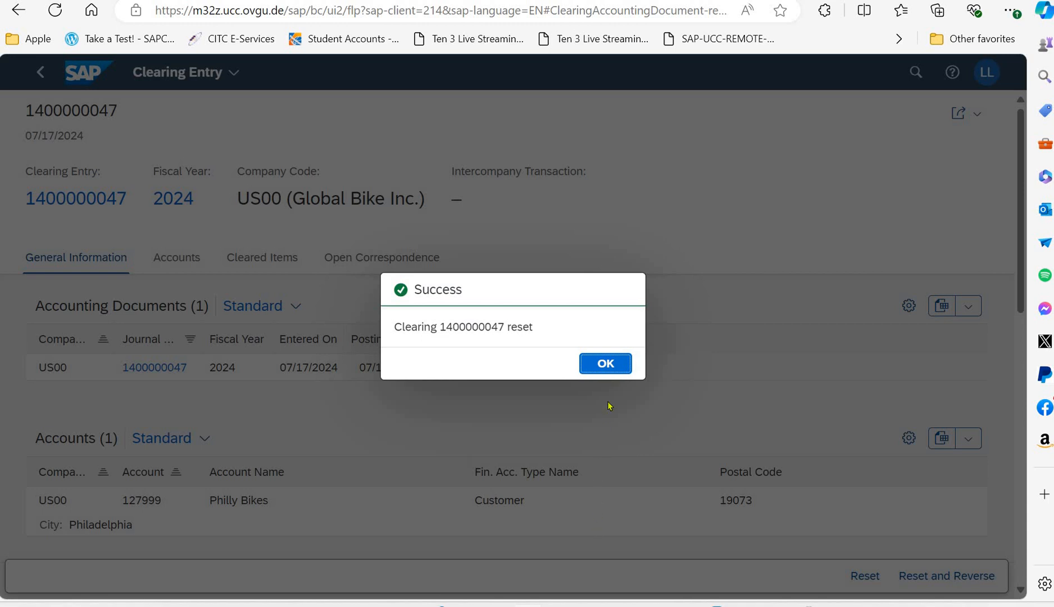
left_click(605, 364)
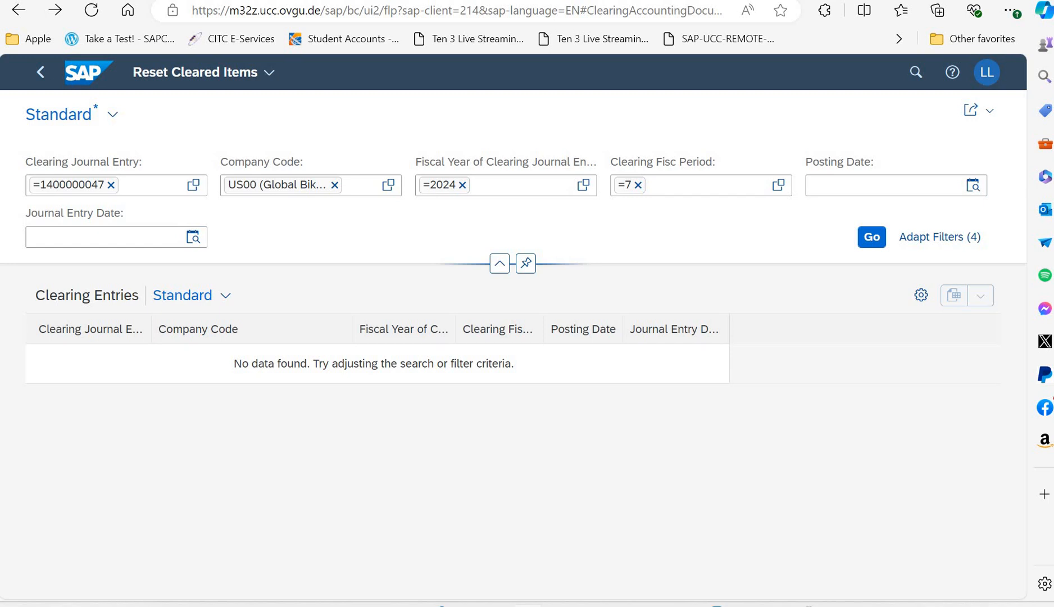
Return to the Accounts Receivable apps of Financial Accounting and open Display Customer Balances.
left_click(83, 70)
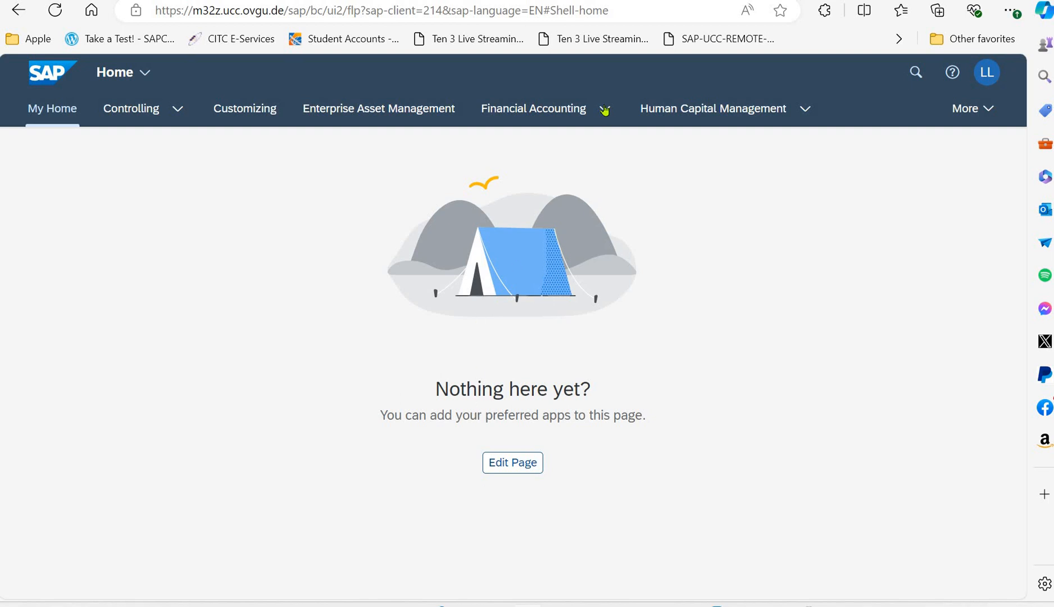
left_click(596, 128)
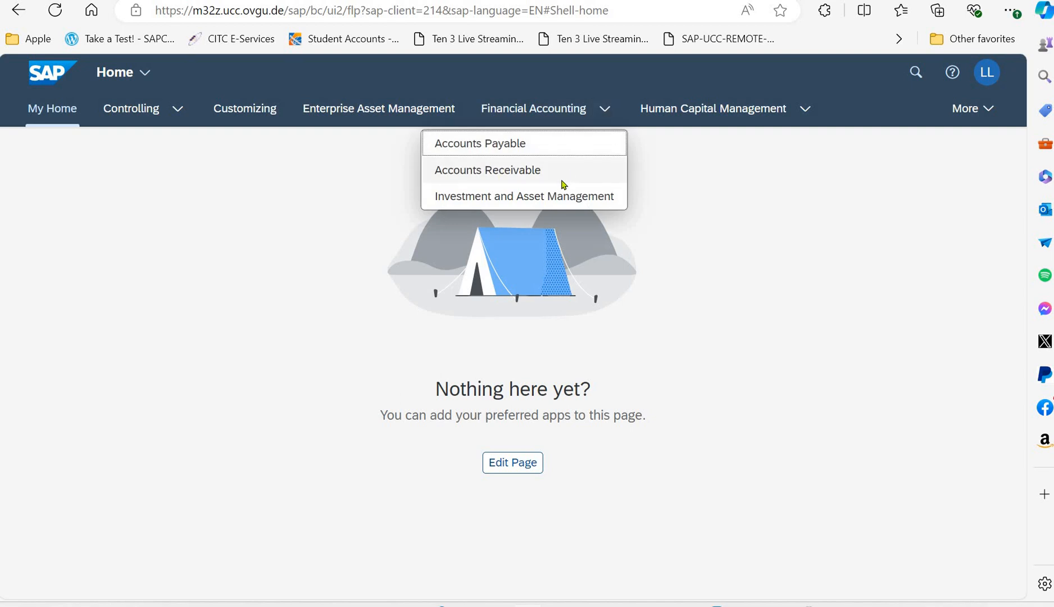
left_click(564, 174)
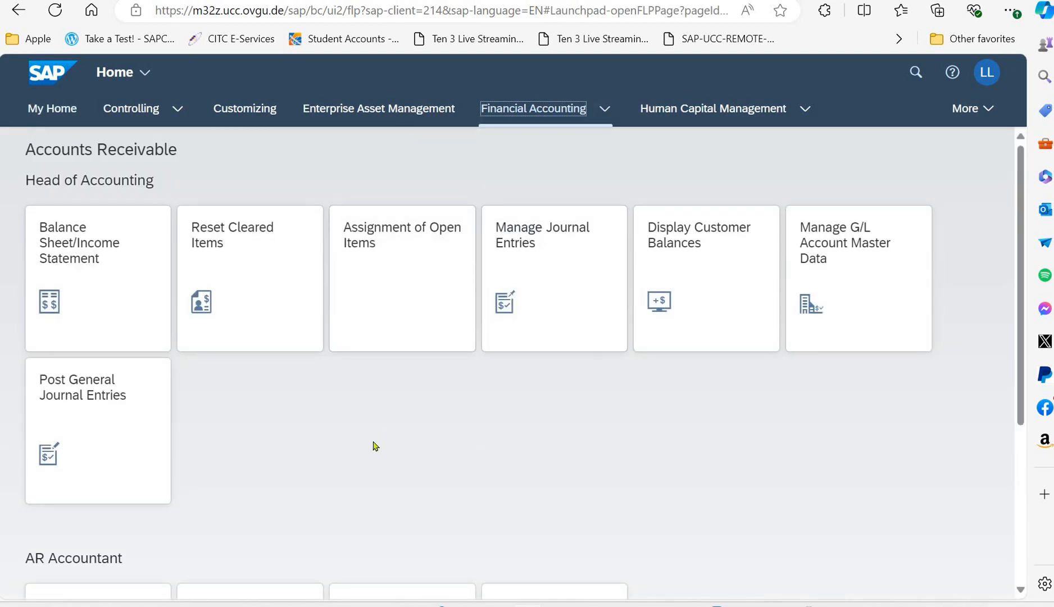
left_click(699, 304)
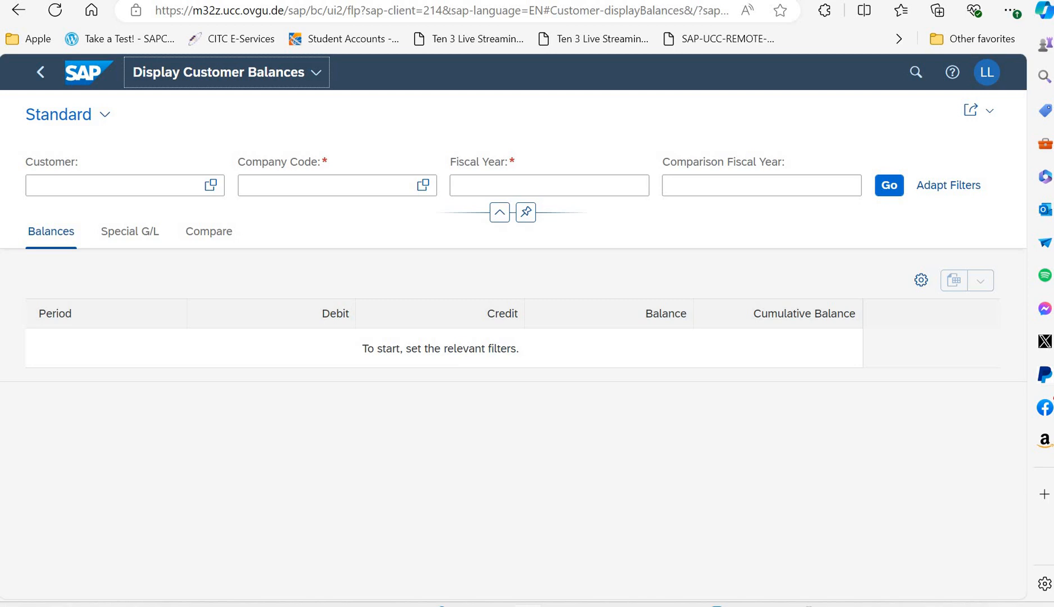
Set the customer filter of the balance display to the customer number of Philly Bikes.
left_click(127, 184)
type("12")
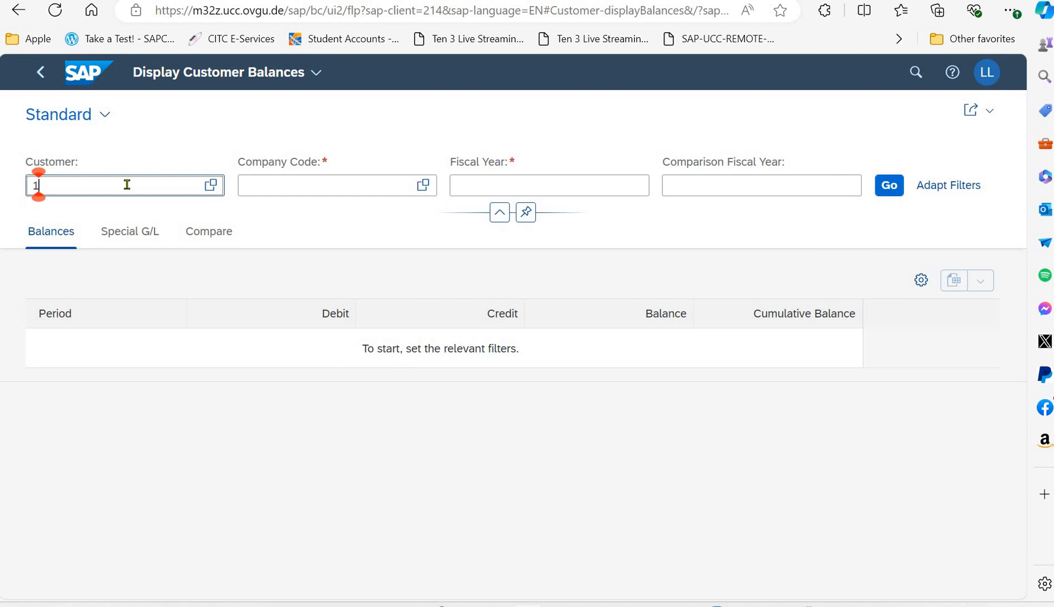
type("7999")
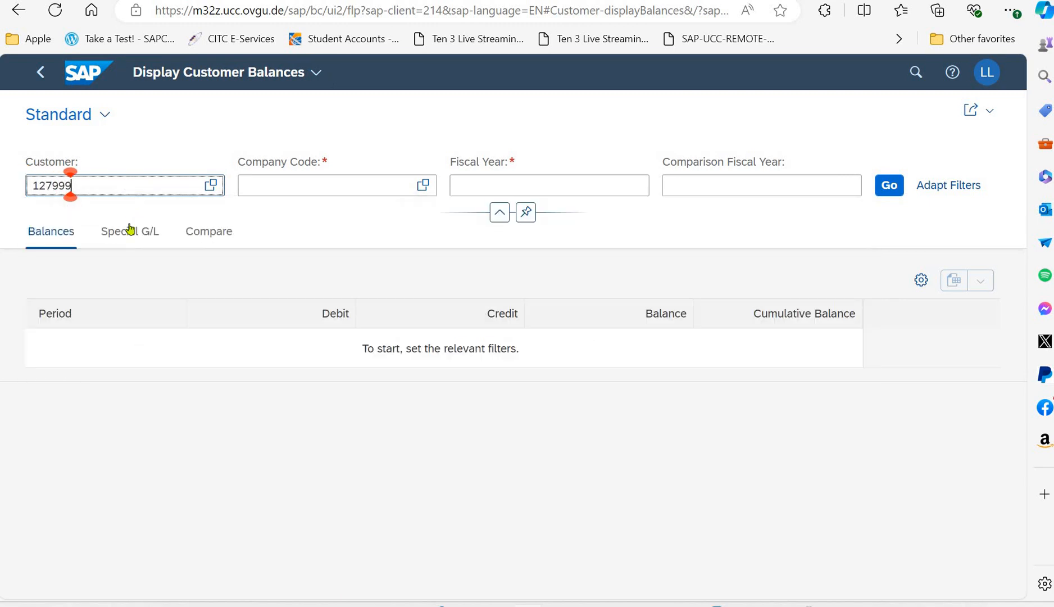
left_click(130, 231)
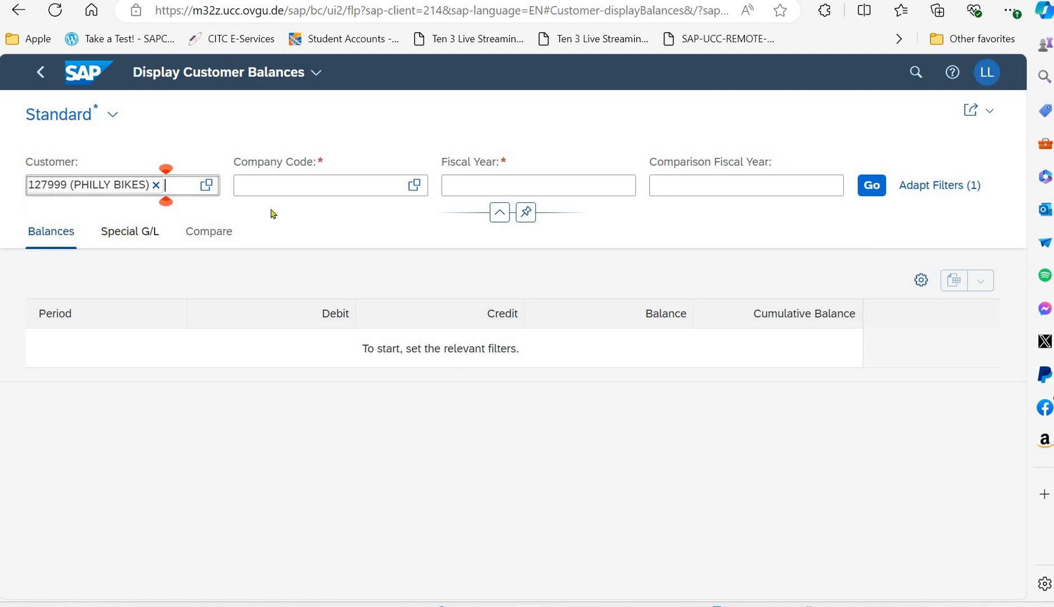
Set the company code to US00 and the fiscal year to 2024, and run the balance search.
left_click(335, 181)
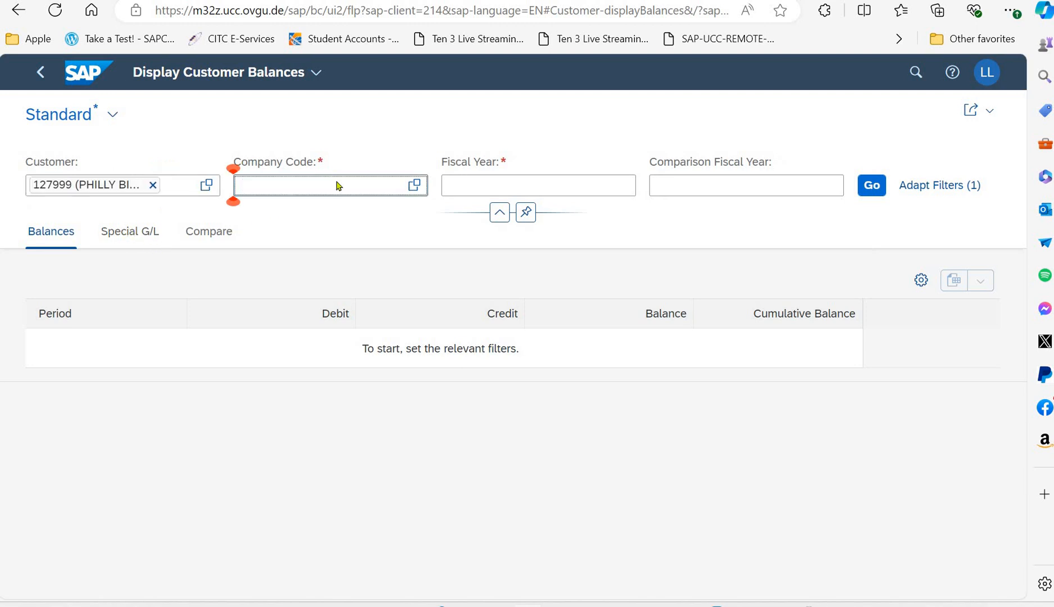
type("us00")
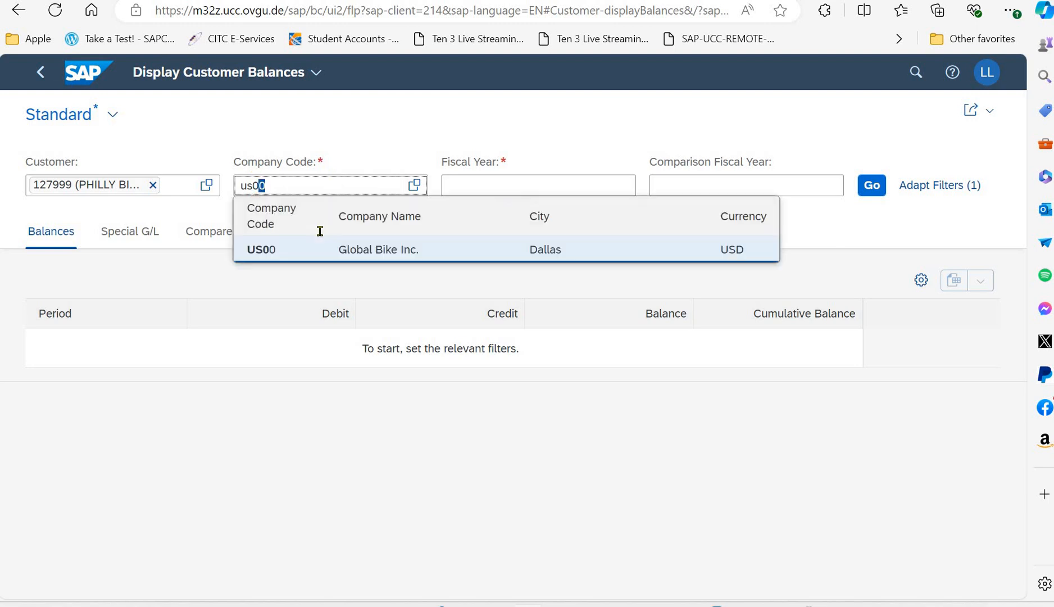
left_click(310, 250)
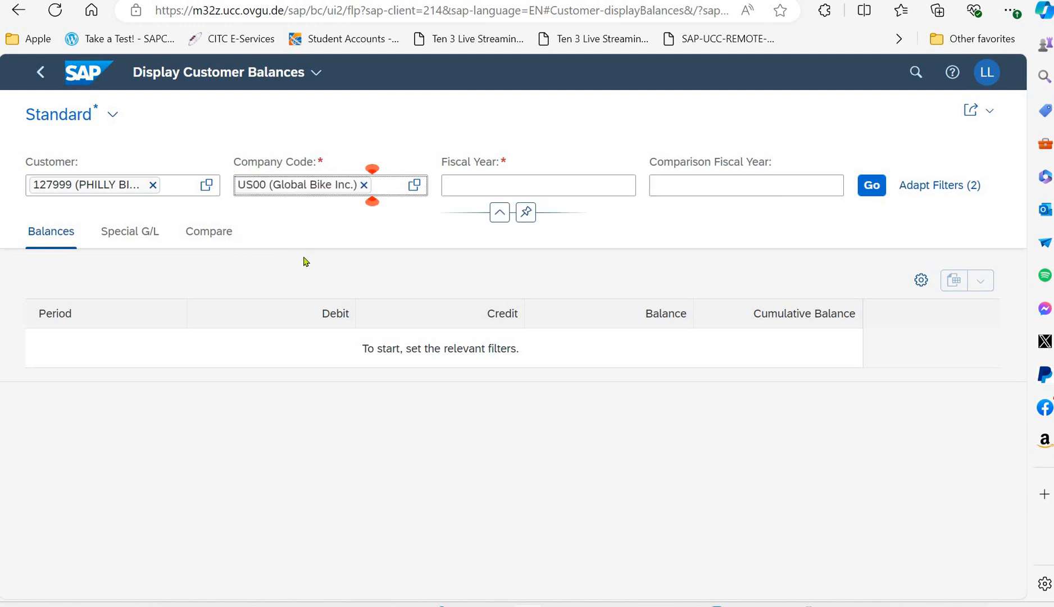
left_click(574, 187)
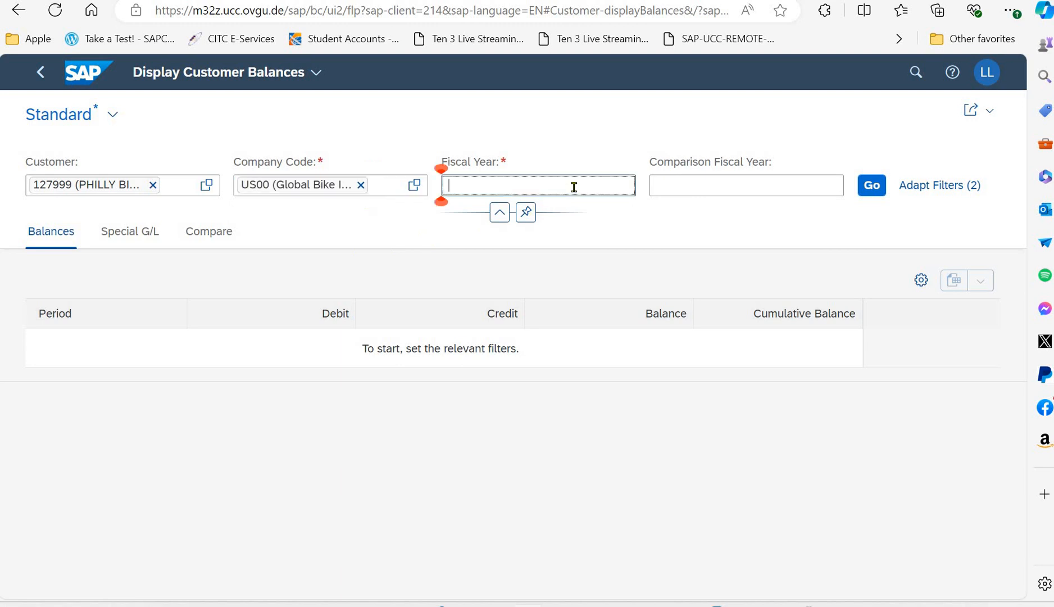
type("2024")
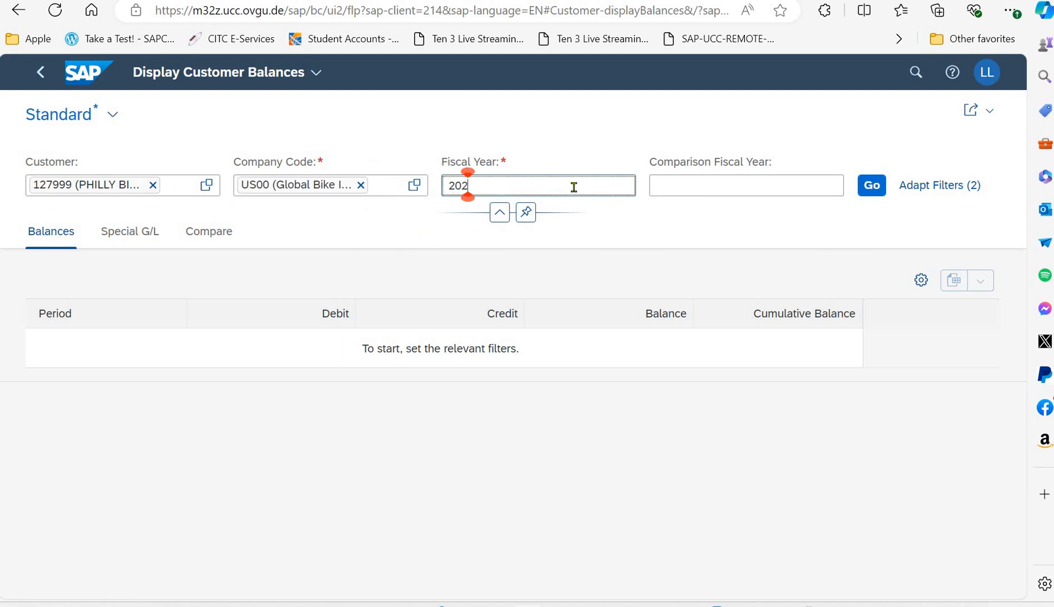
left_click(633, 217)
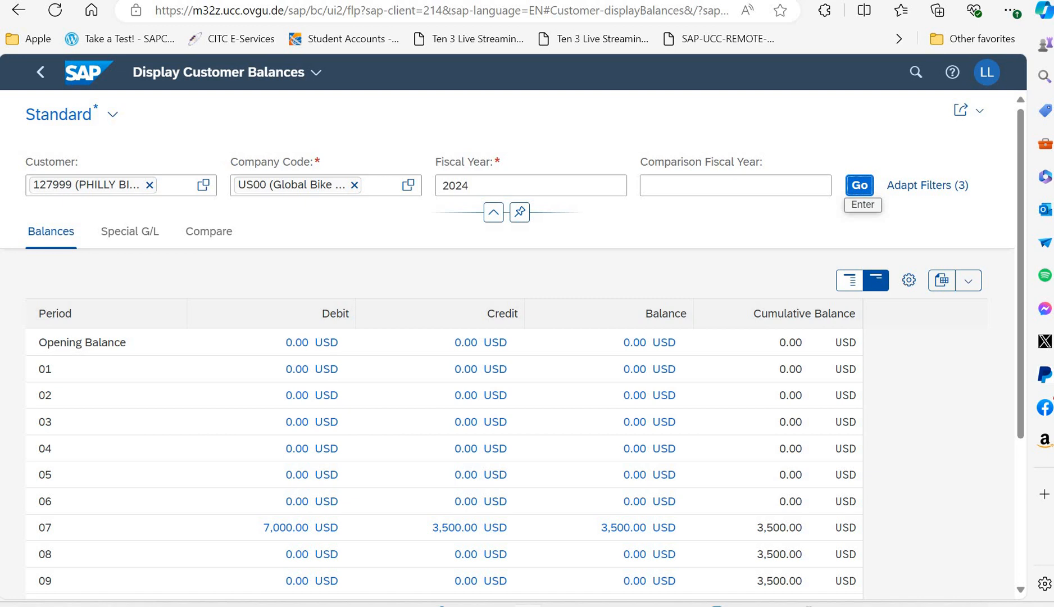
Review the customer's balances by period and open the line items behind period 07's credit amount to examine them.
scroll(353, 515, "down", 3)
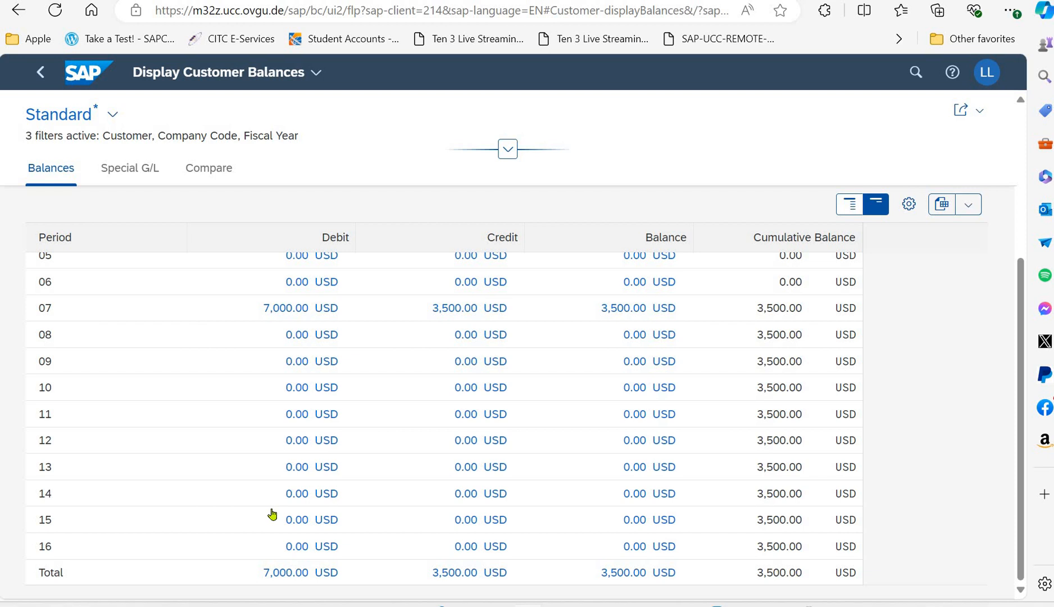
scroll(271, 515, "up", 3)
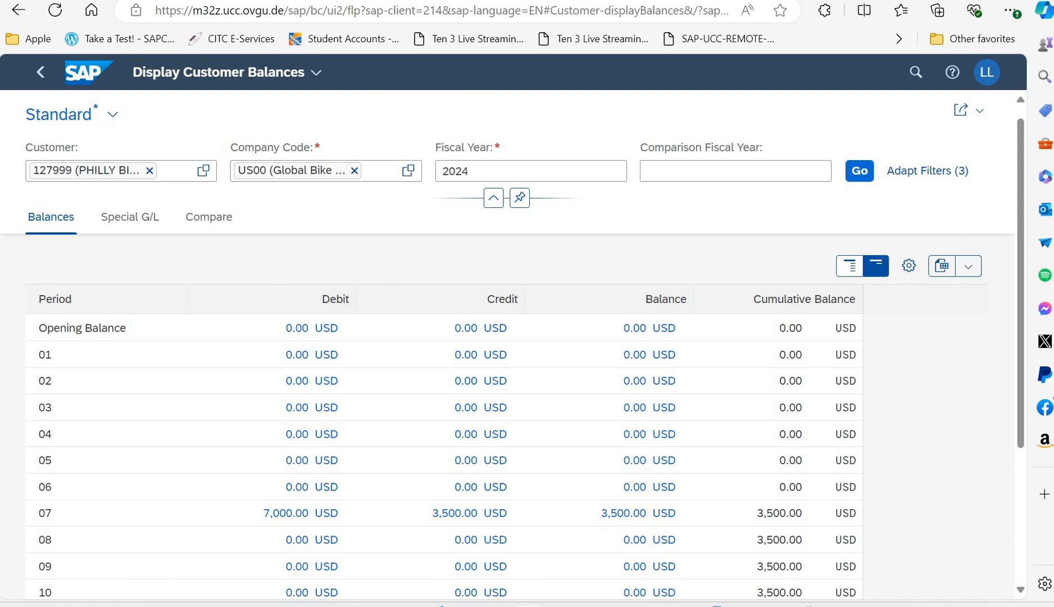
left_click(448, 516)
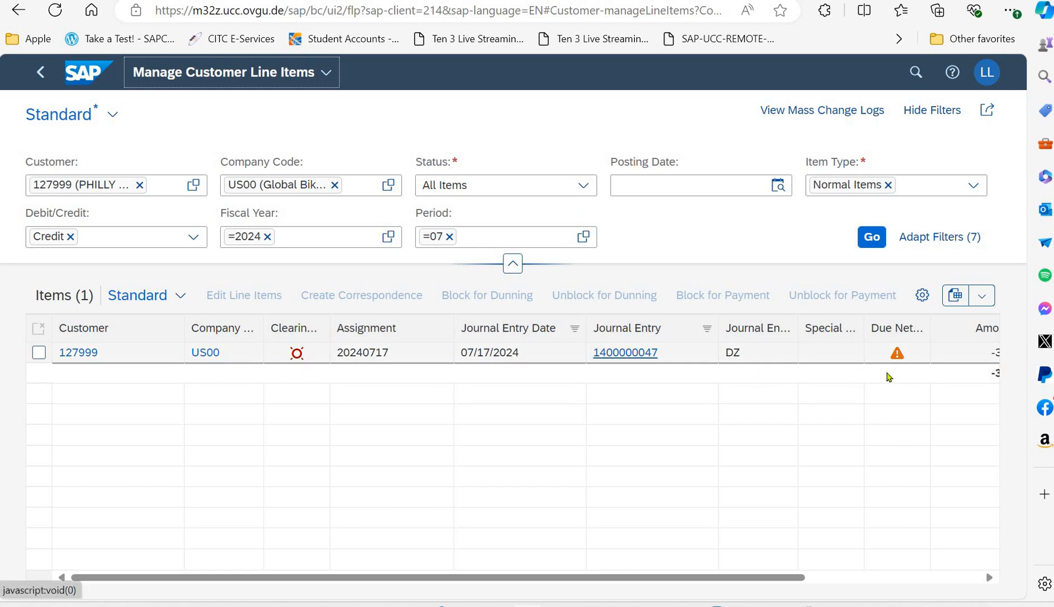
left_click_drag(771, 578, 953, 582)
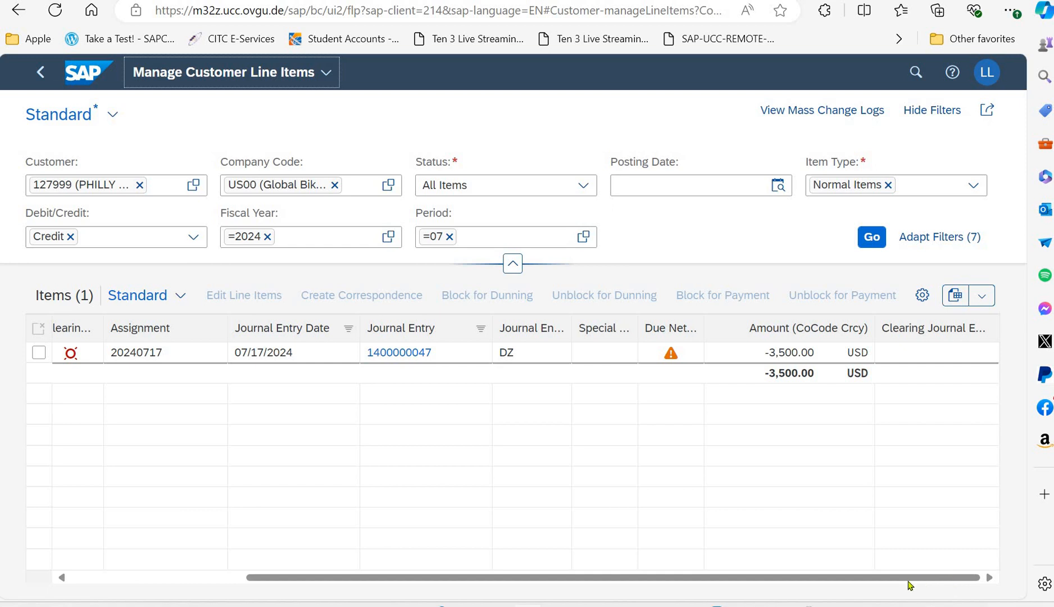
left_click_drag(781, 586, 531, 569)
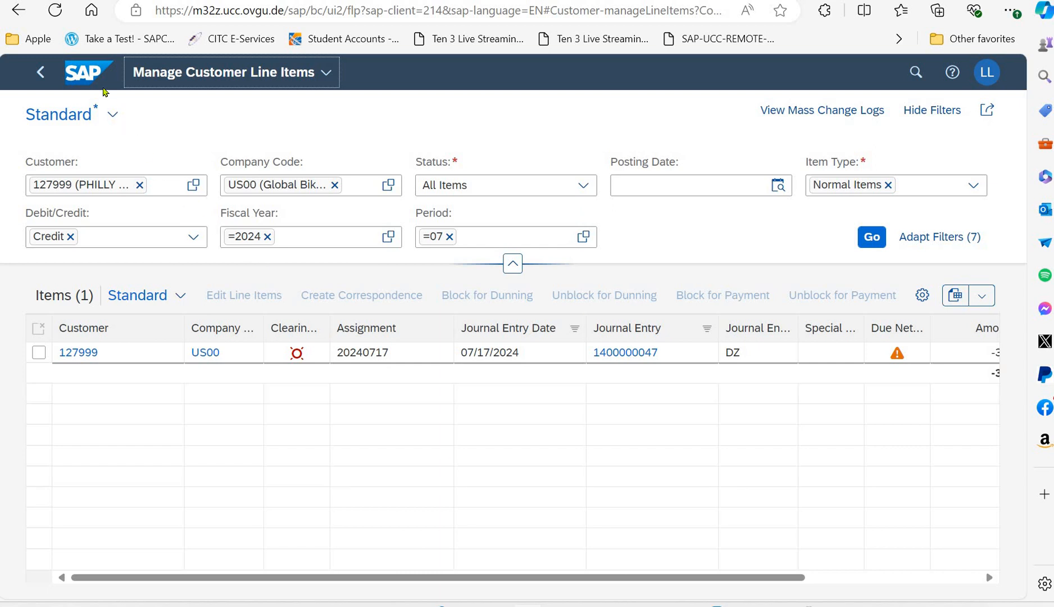
Return to the Accounts Receivable apps of Financial Accounting and open Assignment of Open Items.
left_click(92, 74)
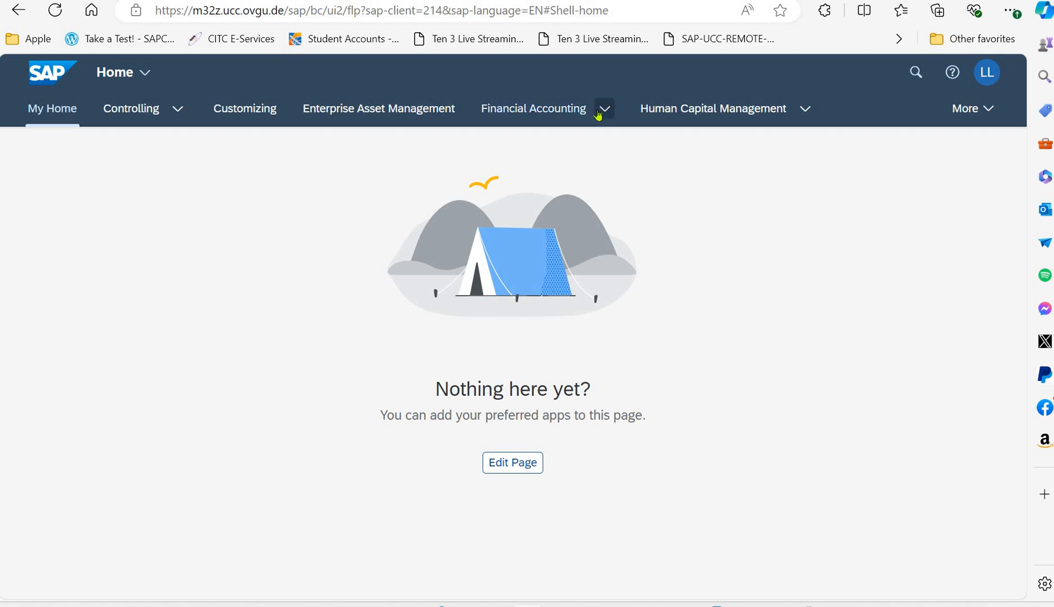
left_click(581, 170)
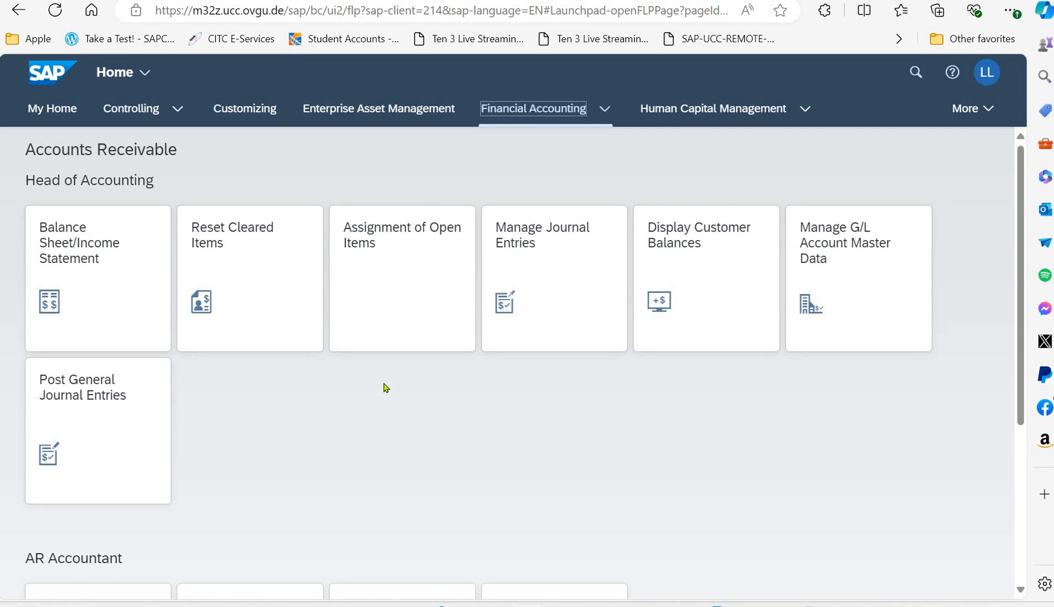
left_click(388, 292)
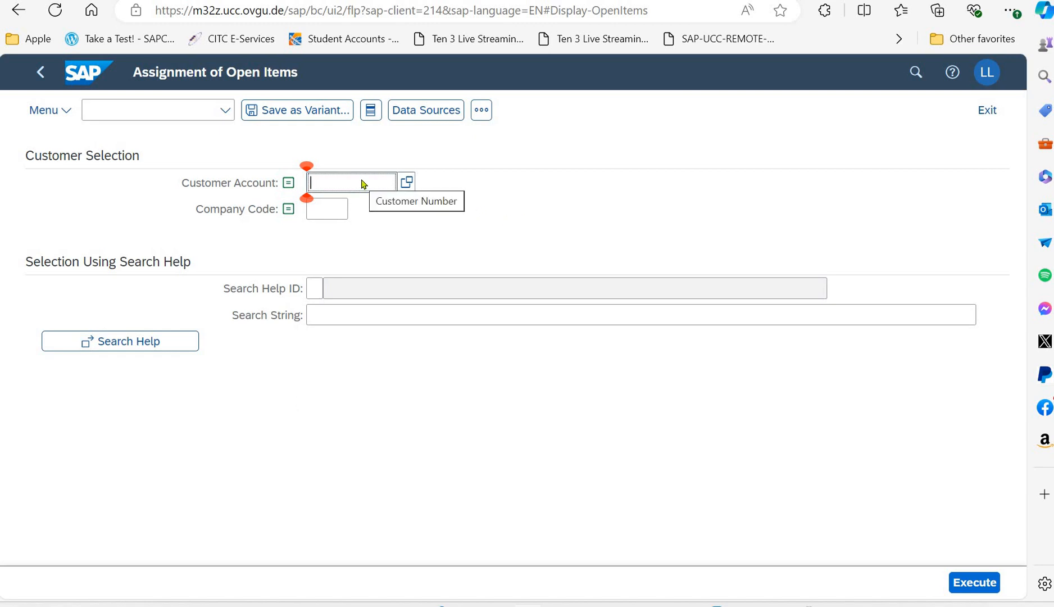
Select the open items of Philly Bikes by its customer number and company code US00, and execute the selection.
type("127")
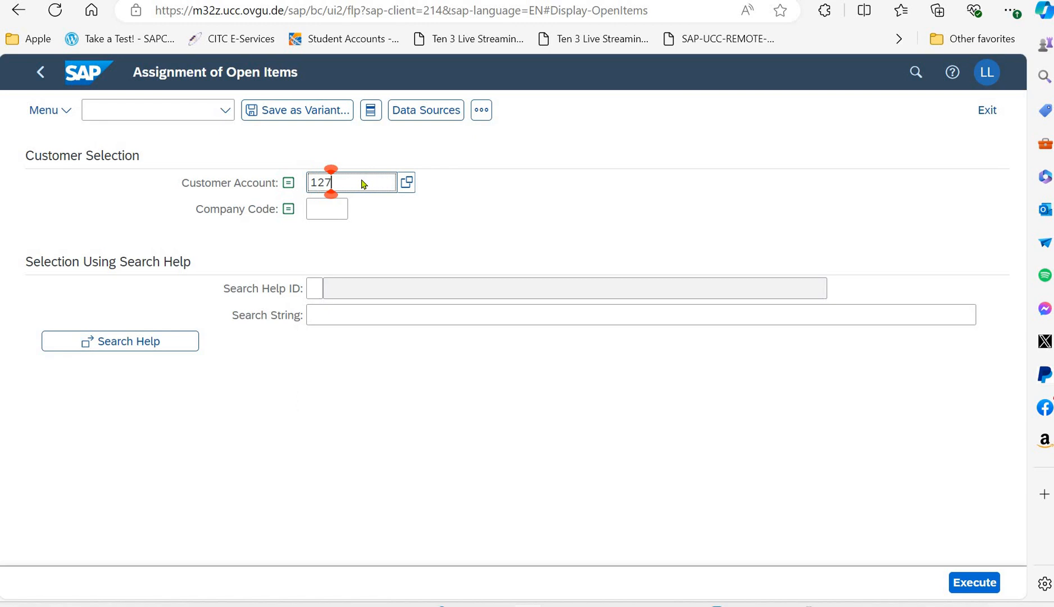
type("999")
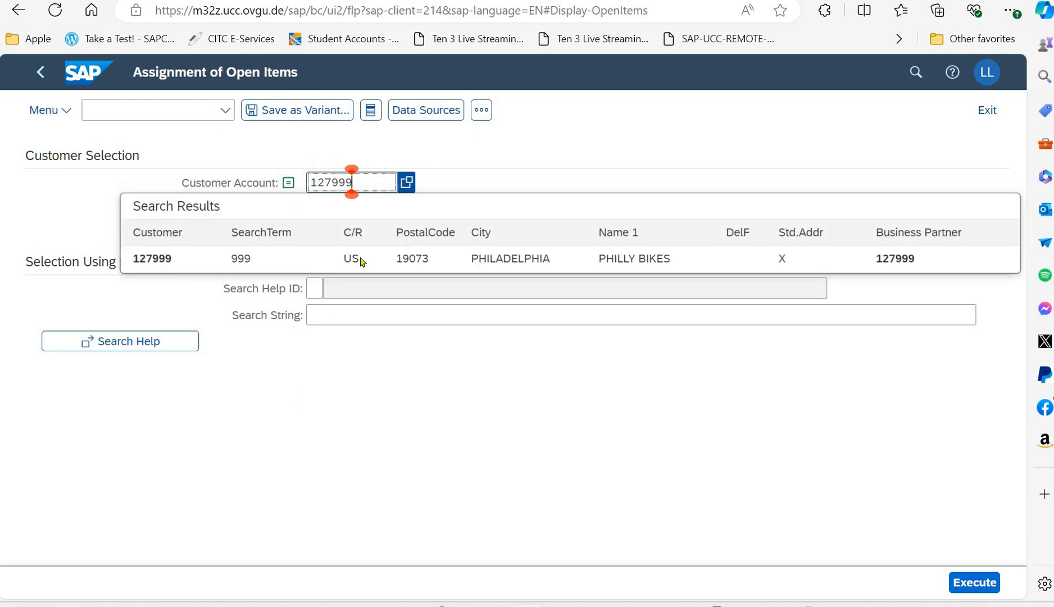
left_click(360, 263)
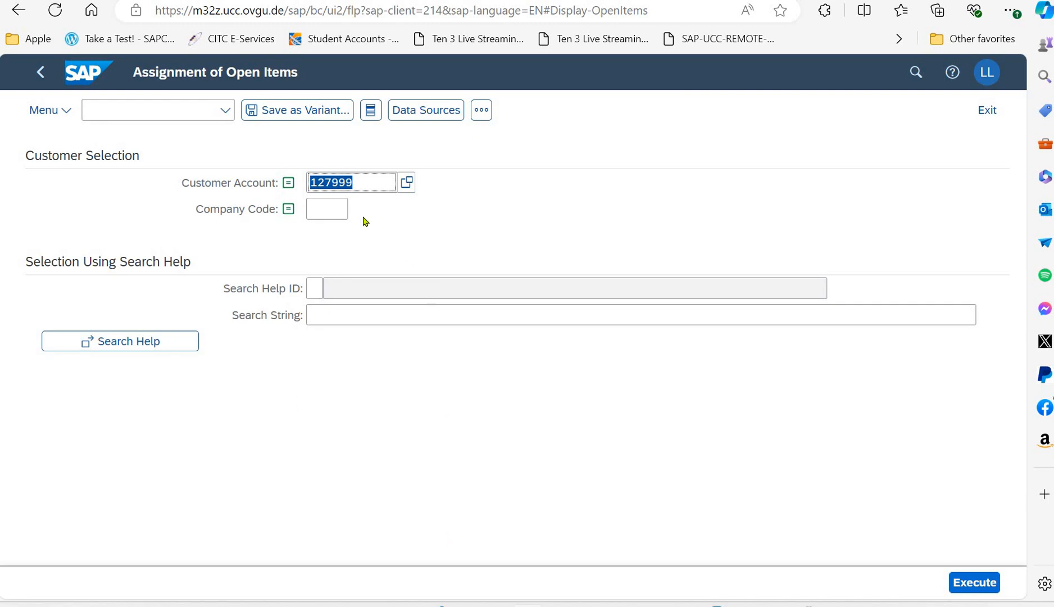
left_click(337, 213)
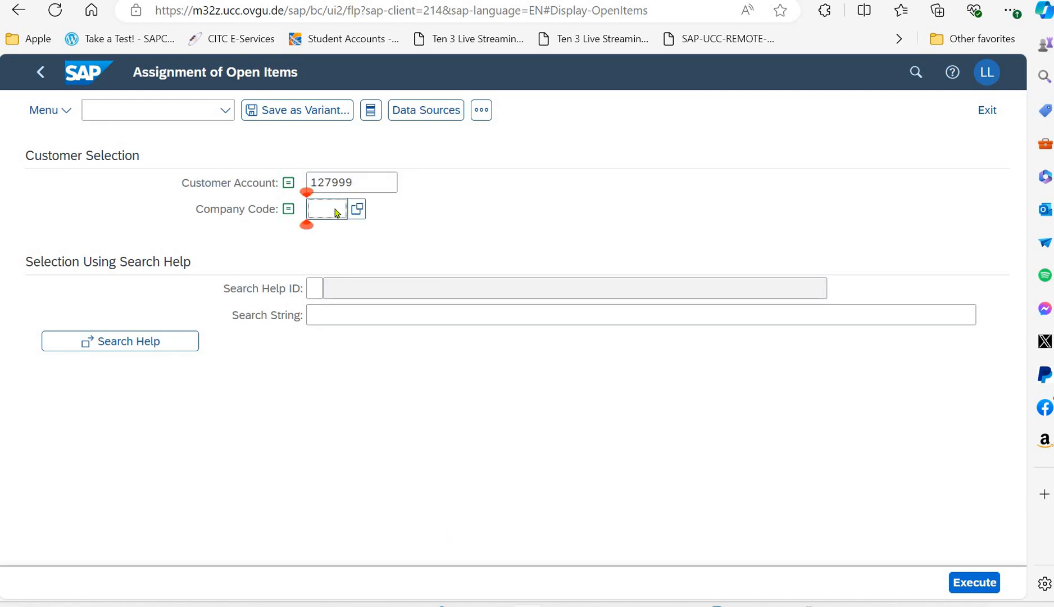
type("us00")
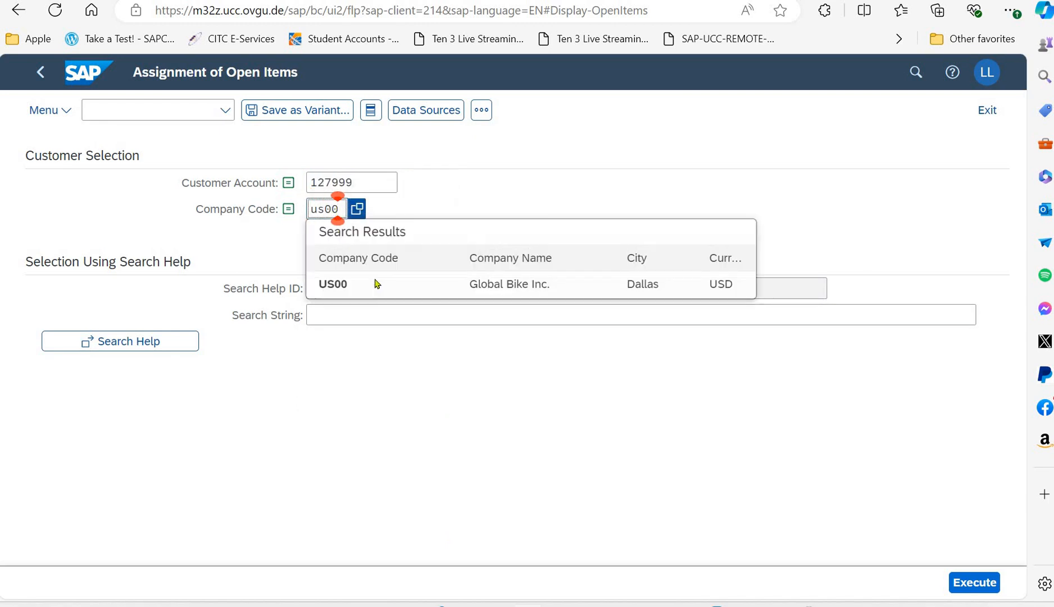
left_click(376, 283)
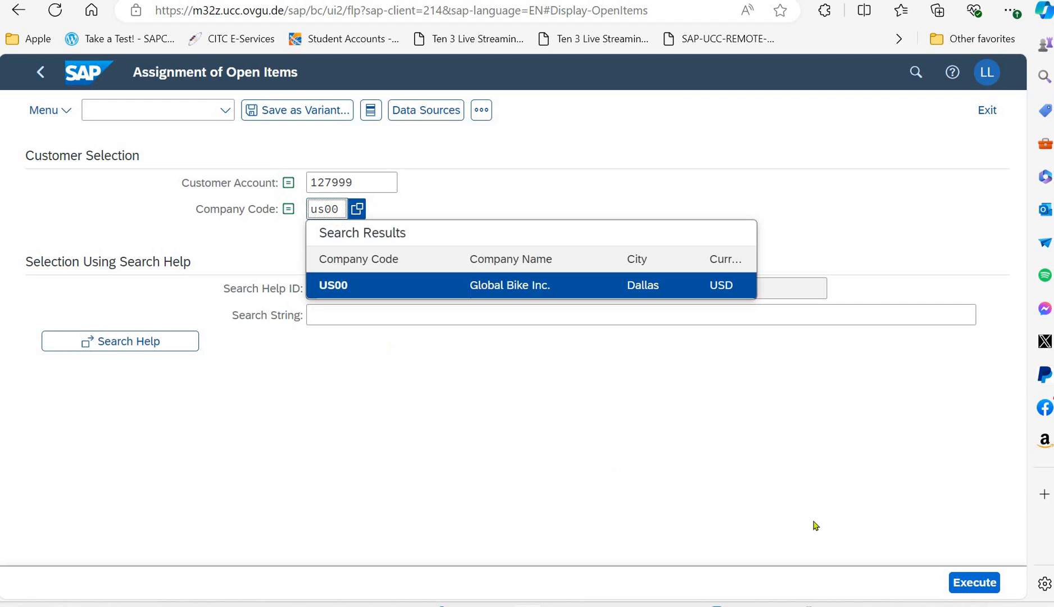
left_click(964, 585)
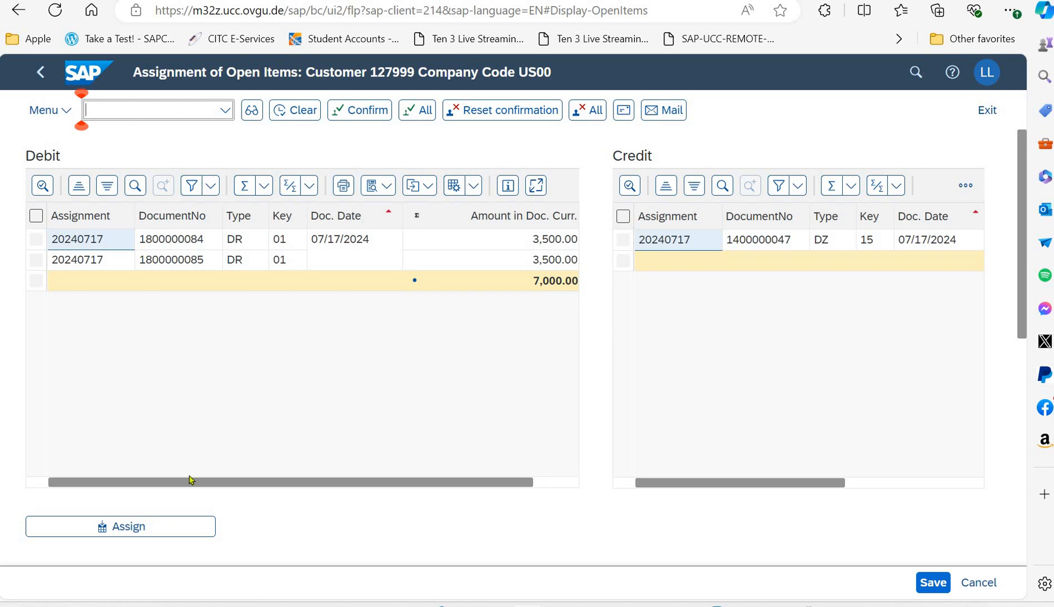
left_click(36, 261)
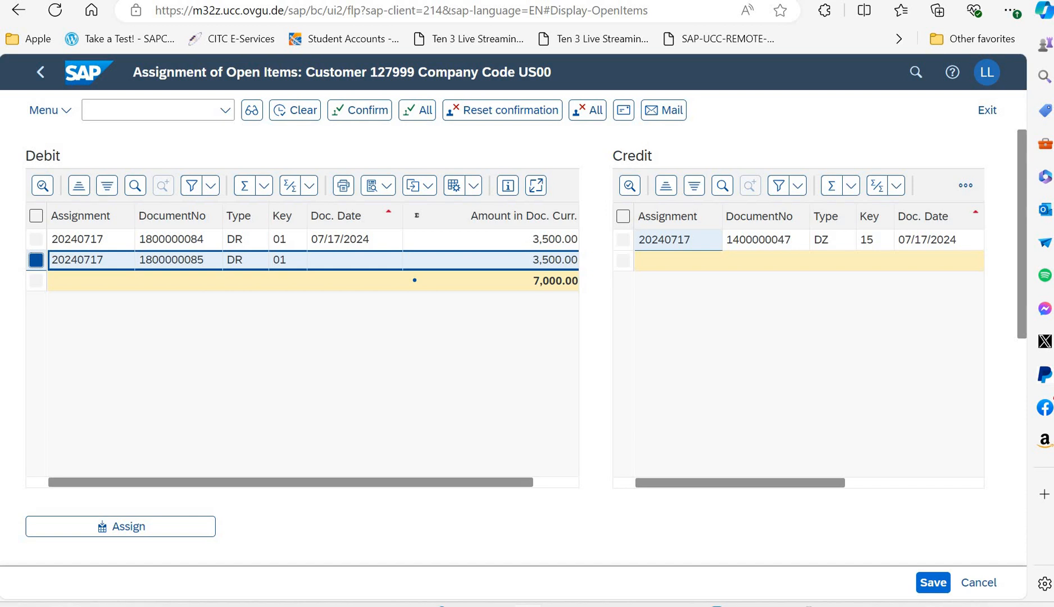
left_click(622, 241)
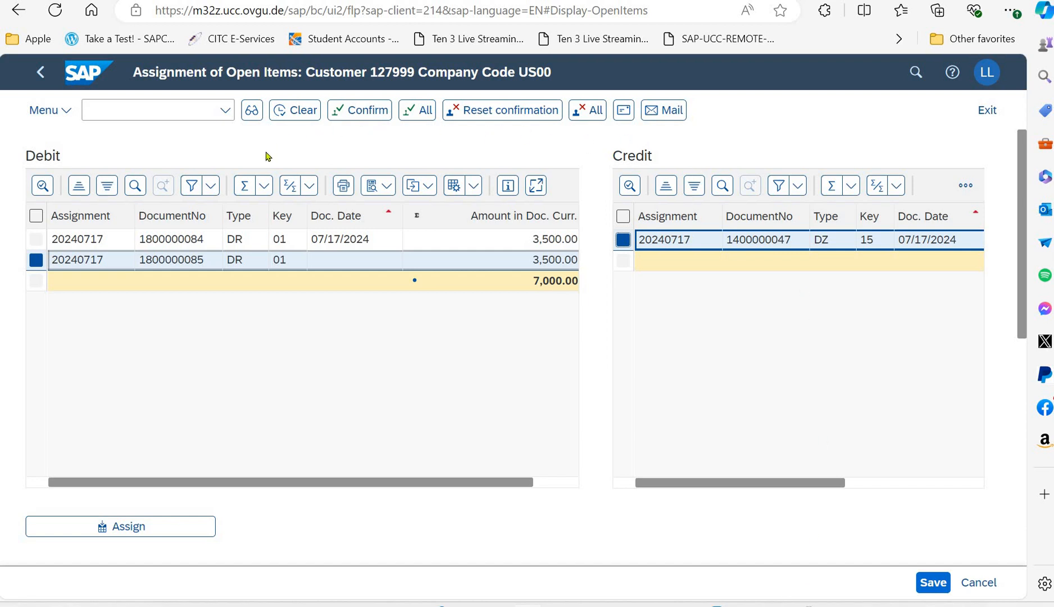
left_click(164, 526)
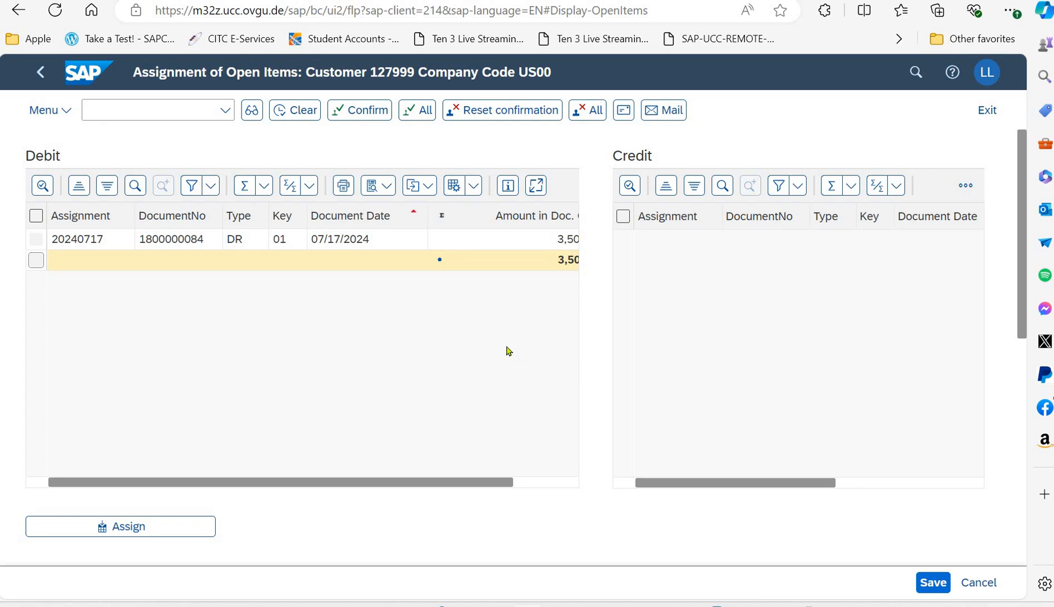
scroll(507, 350, "down", 4)
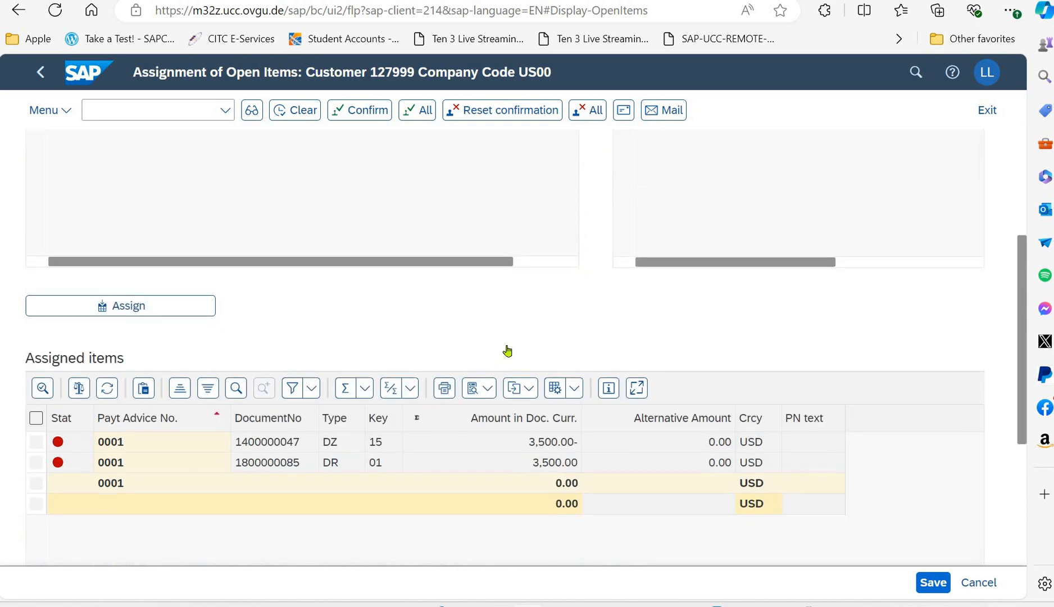
scroll(507, 350, "down", 5)
scroll(507, 350, "up", 4)
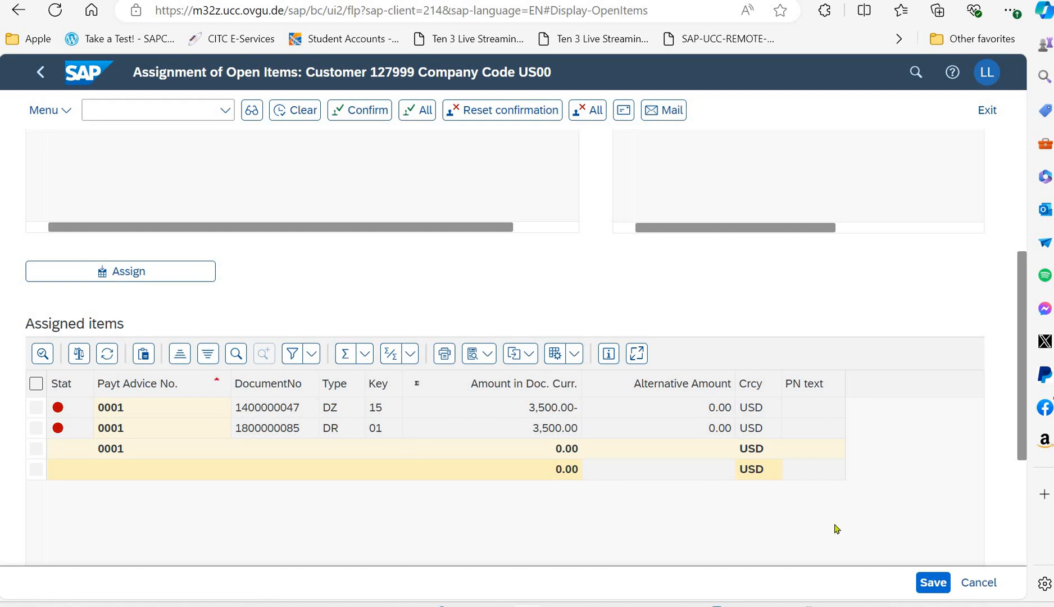
left_click(916, 587)
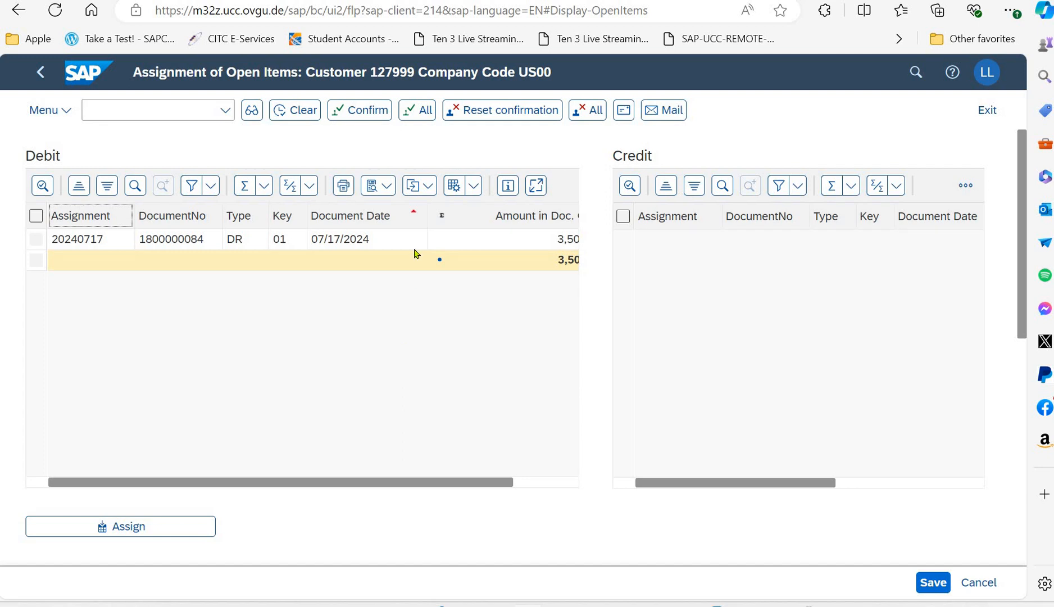
Select all entries in the assigned items list, confirm their assignment and save it.
scroll(414, 253, "down", 8)
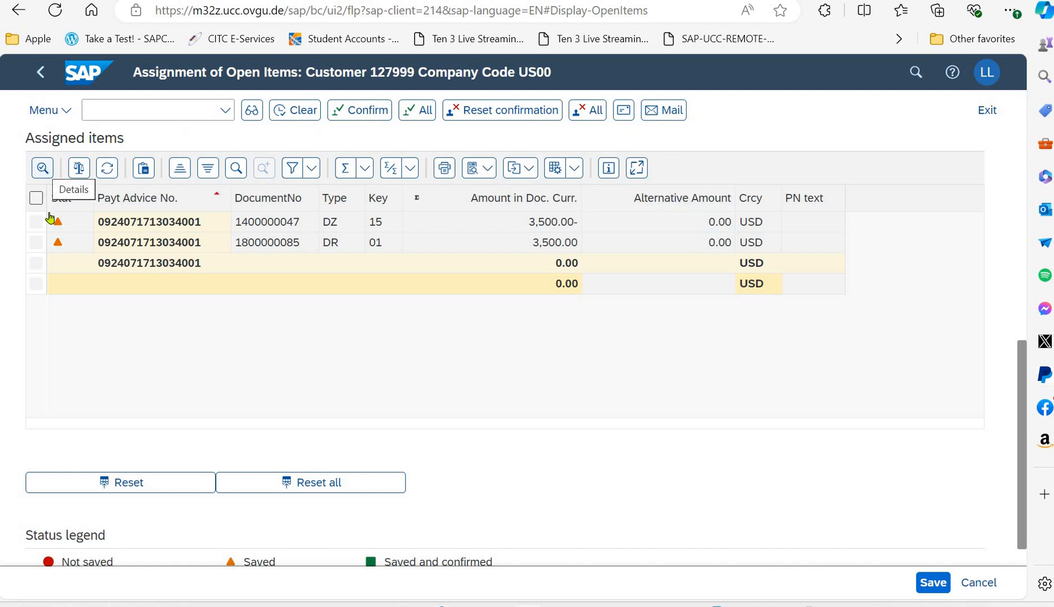
left_click(36, 199)
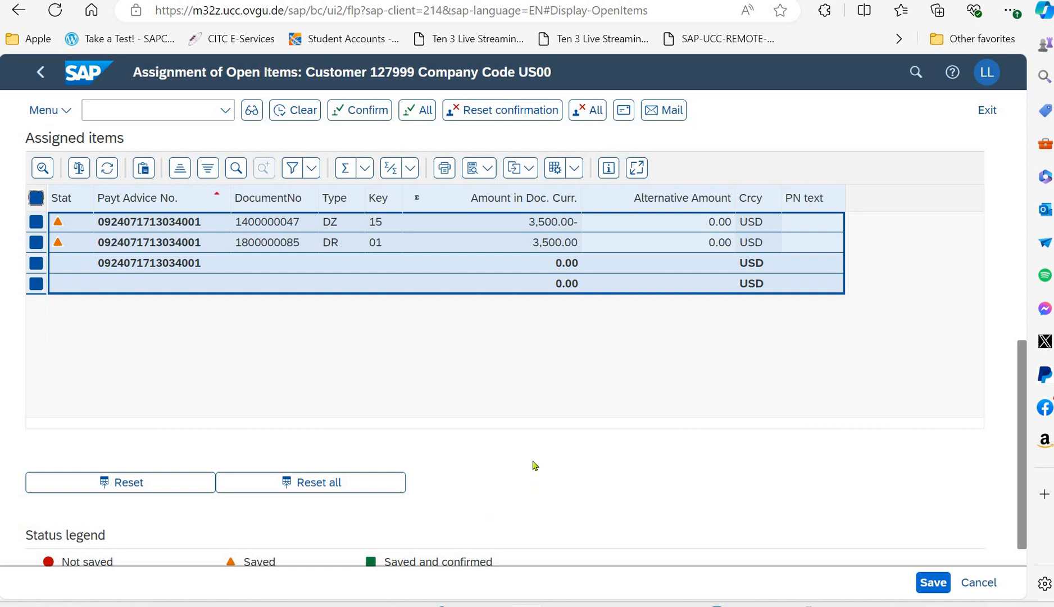
left_click(372, 117)
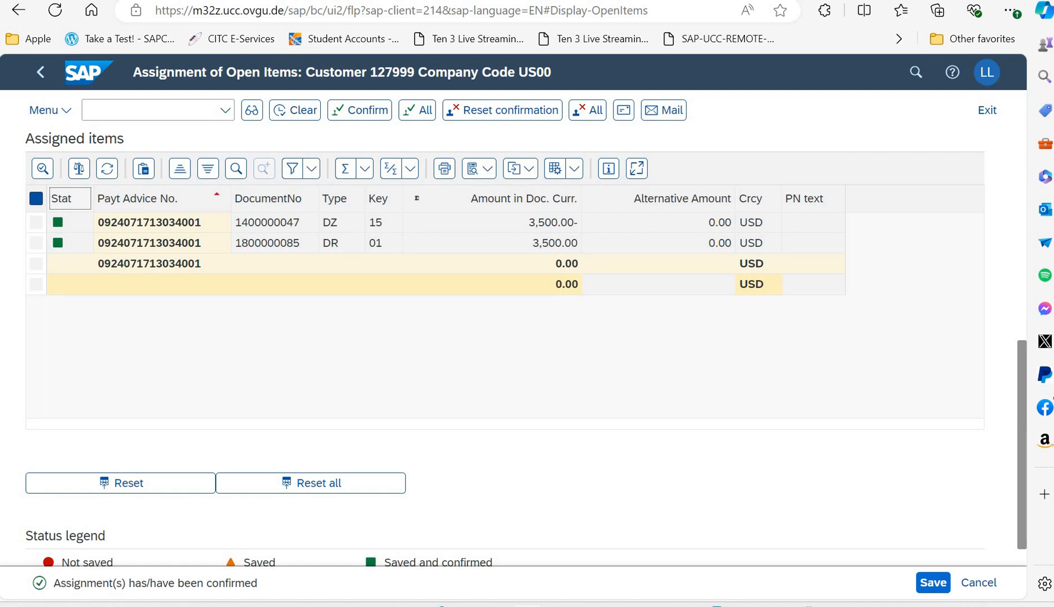
left_click(930, 583)
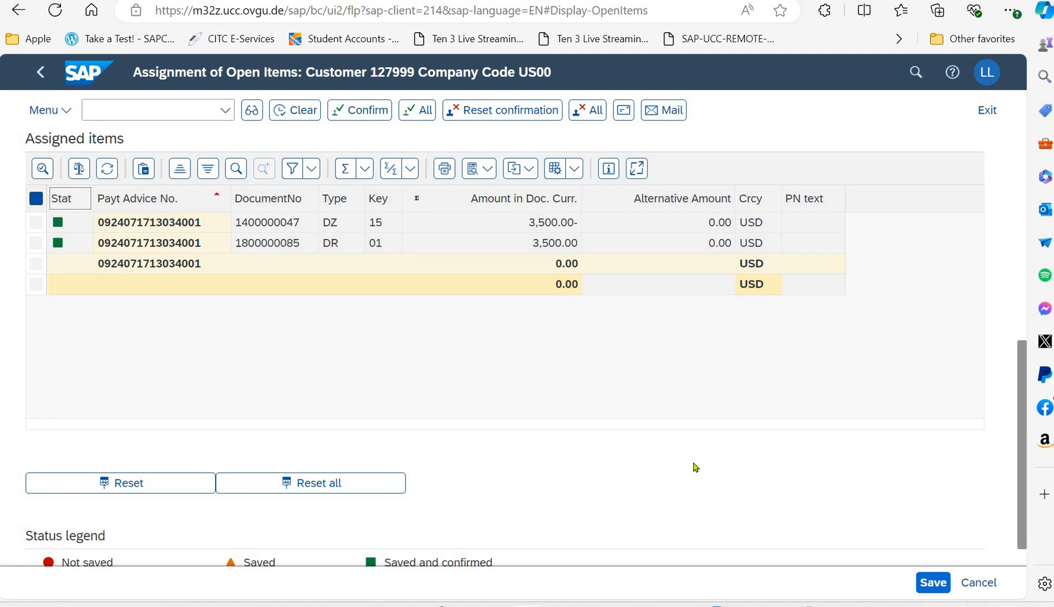
scroll(693, 466, "down", 1)
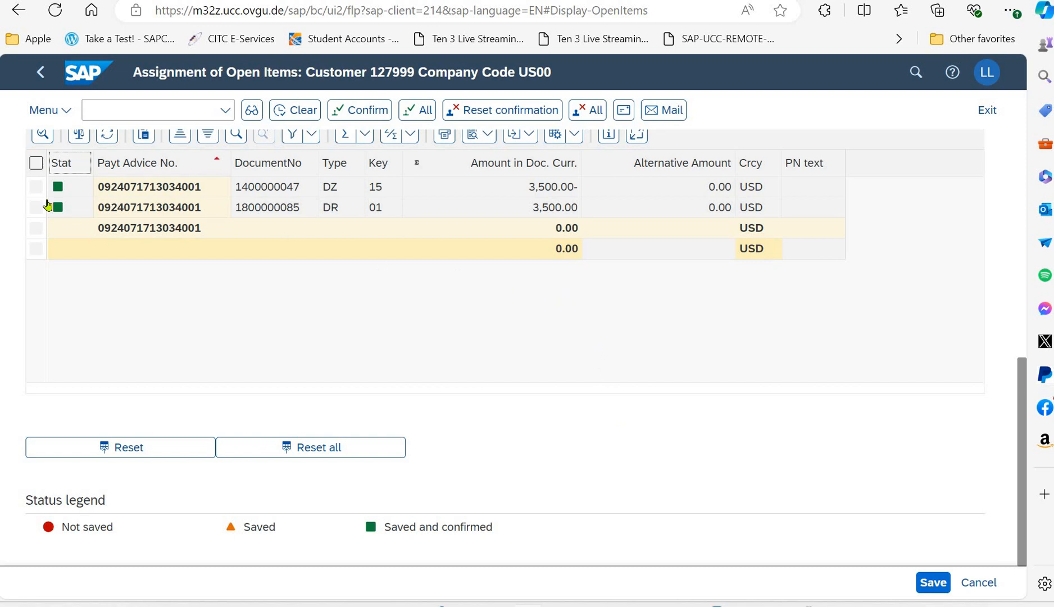
left_click(36, 190)
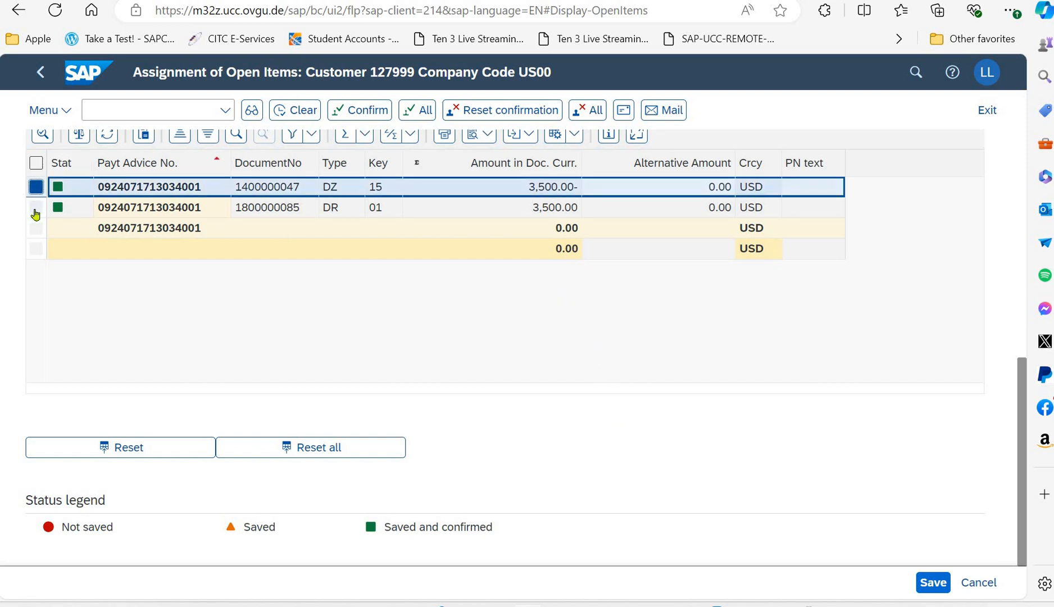
left_click(35, 209)
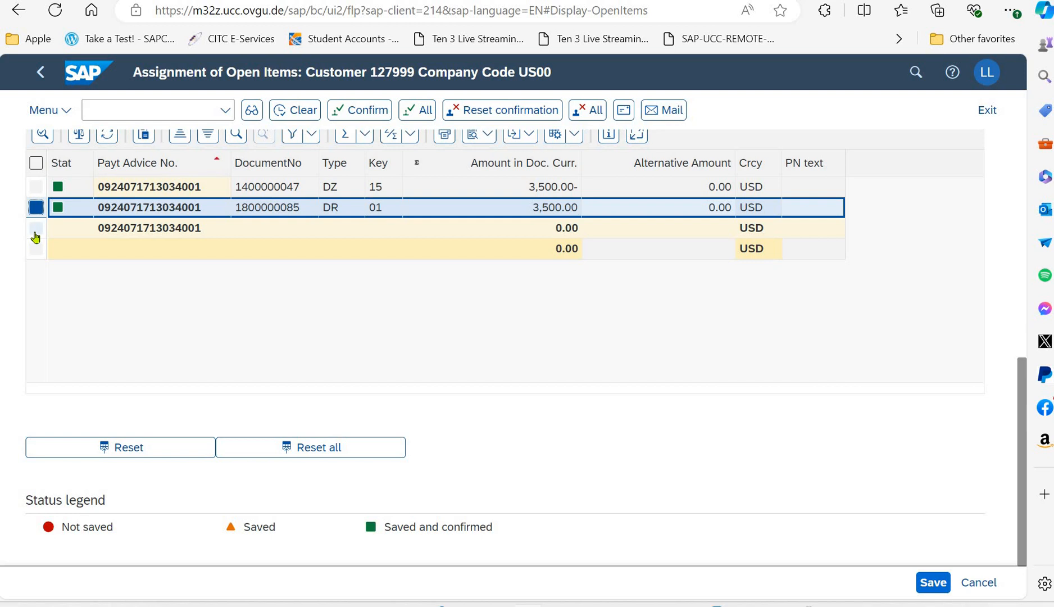
left_click(37, 163)
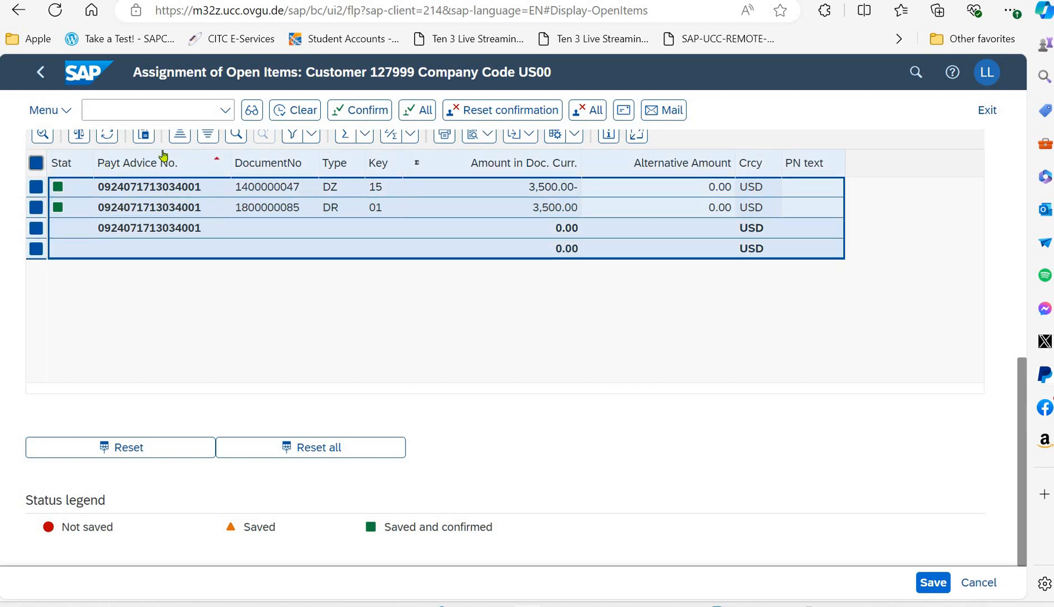
left_click(298, 114)
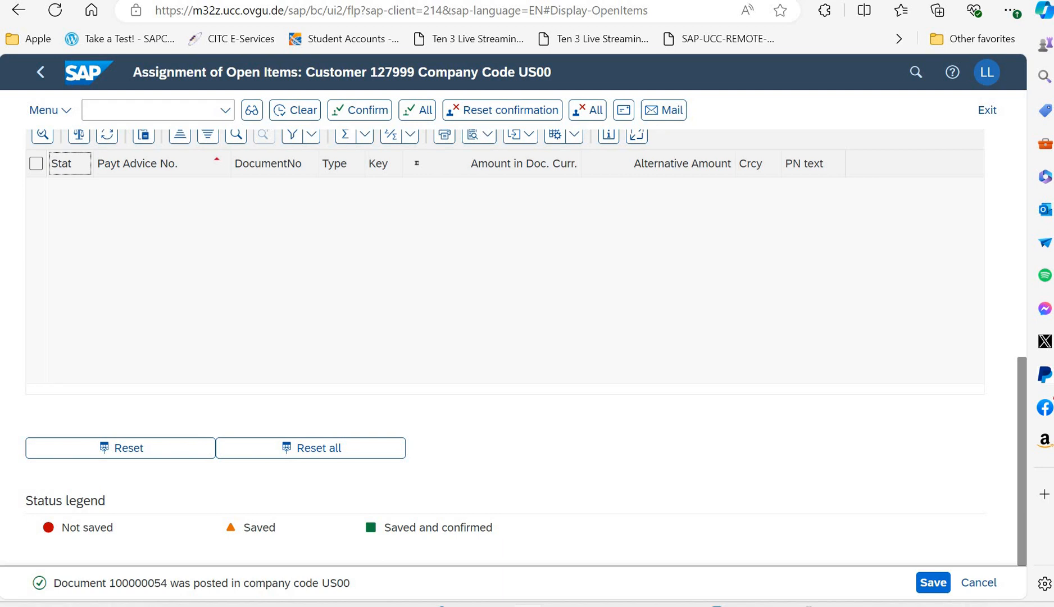
Return to the Accounts Receivable apps of Financial Accounting and open Display Customer Balances.
left_click(87, 72)
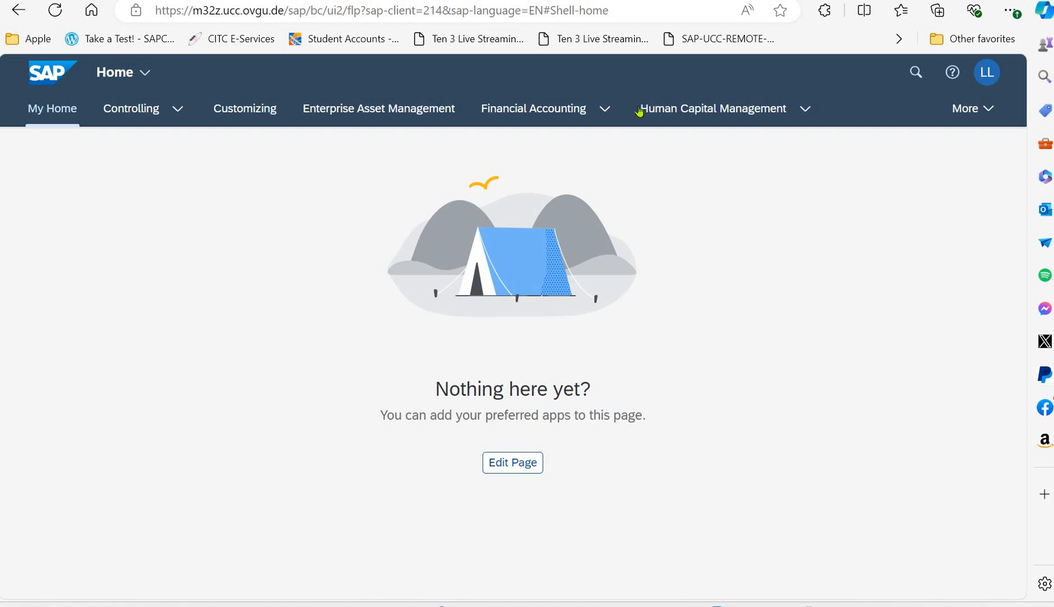
left_click(602, 108)
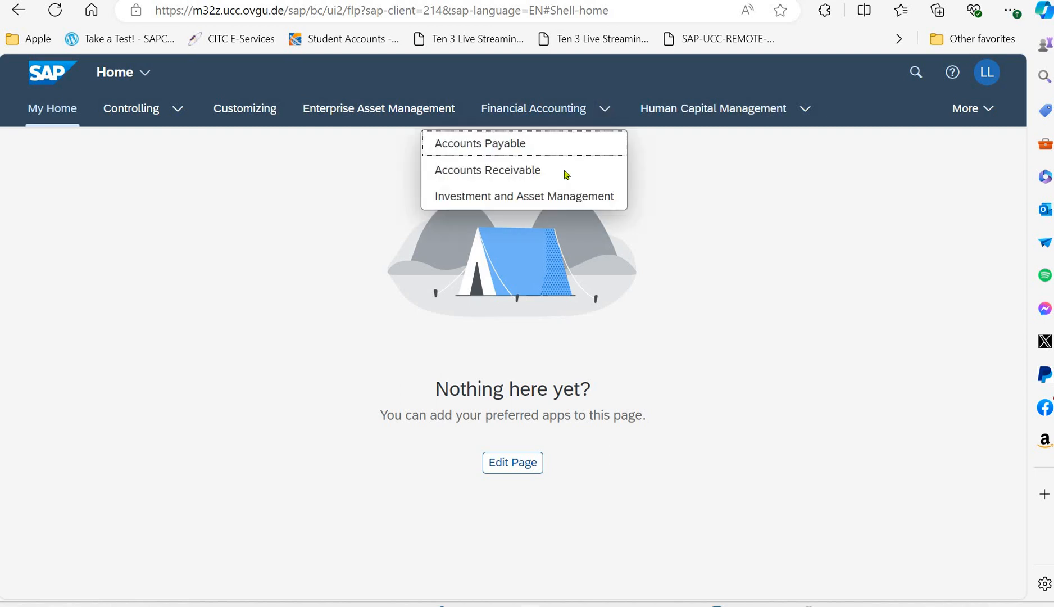
left_click(564, 170)
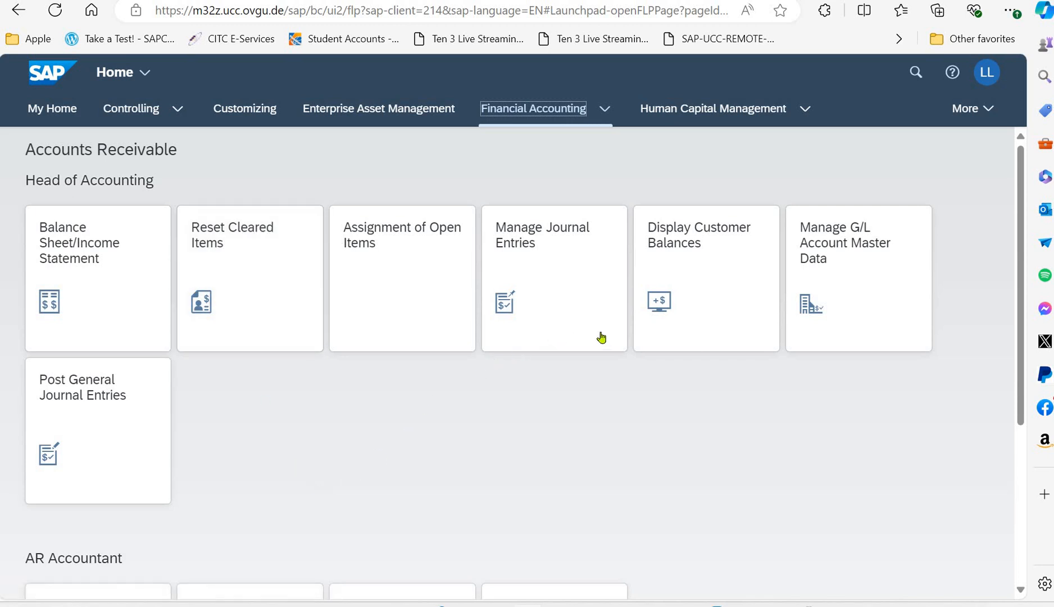
left_click(728, 299)
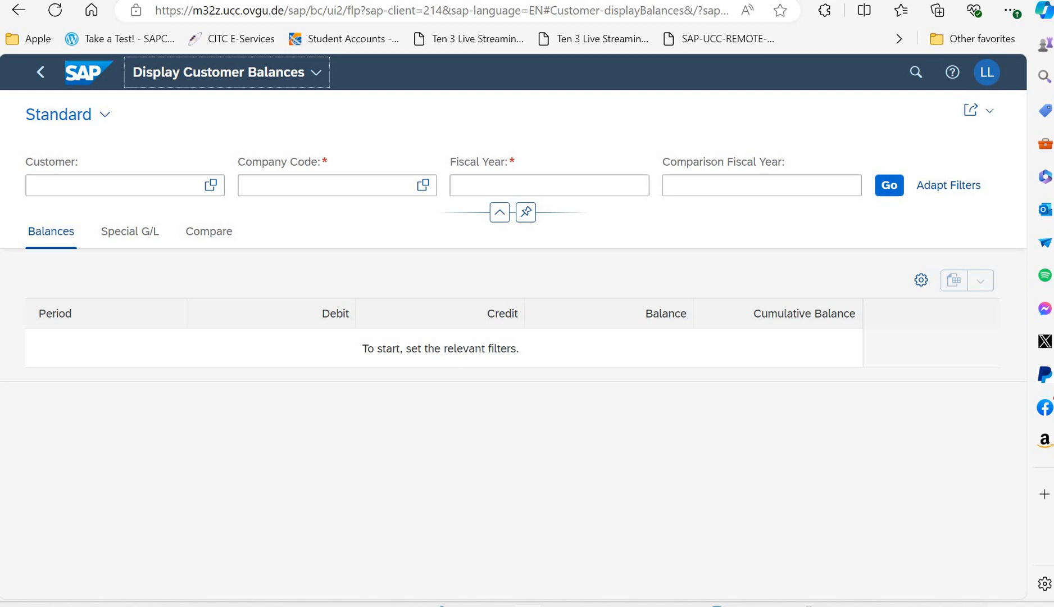
Display the balances of Philly Bikes by its customer number for company code US00 and fiscal year 2024.
left_click(143, 189)
type("127999")
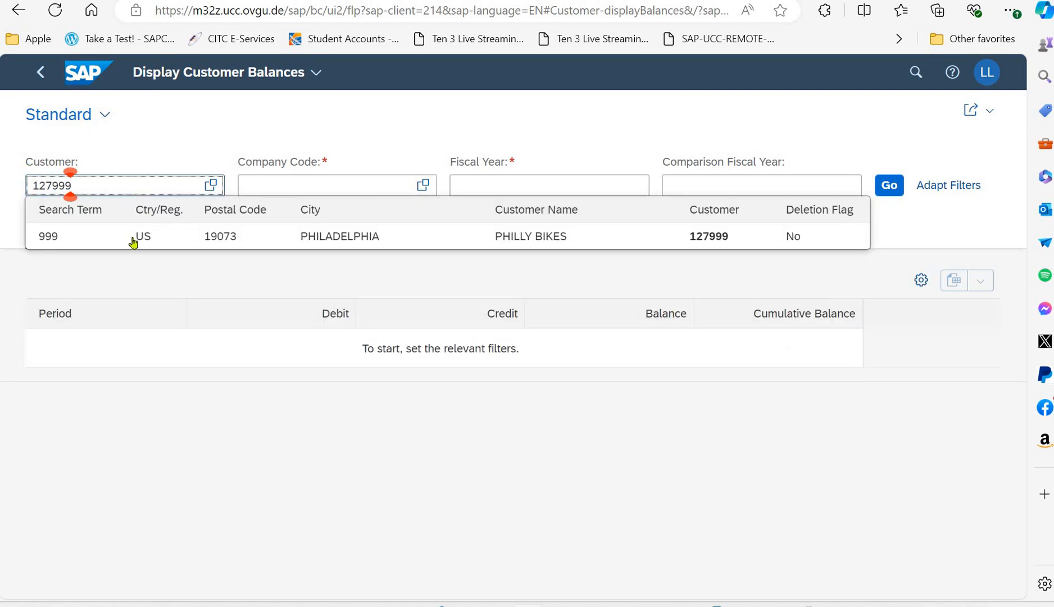
left_click(123, 250)
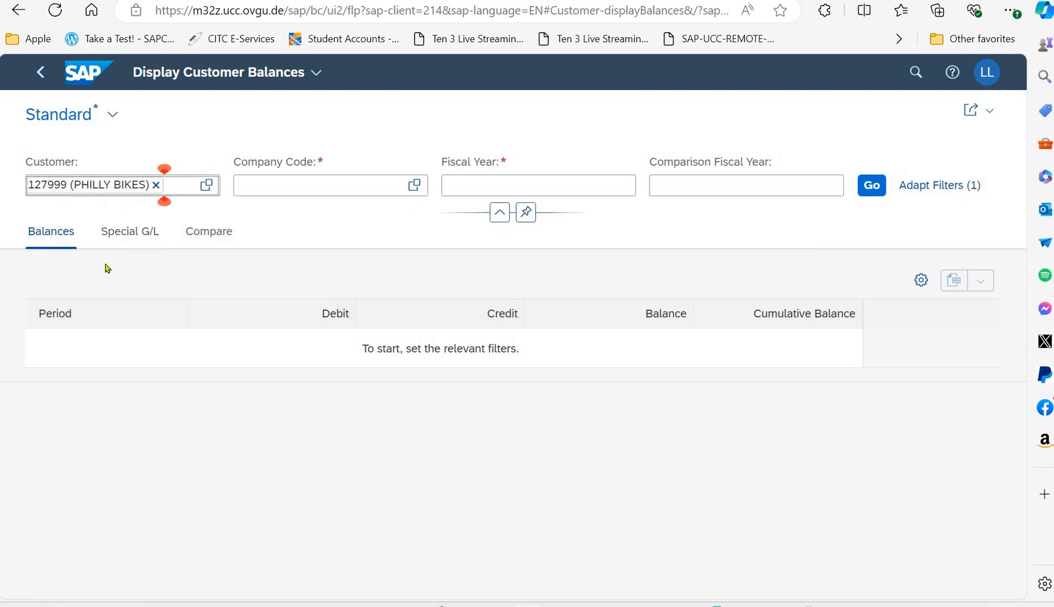
left_click(342, 186)
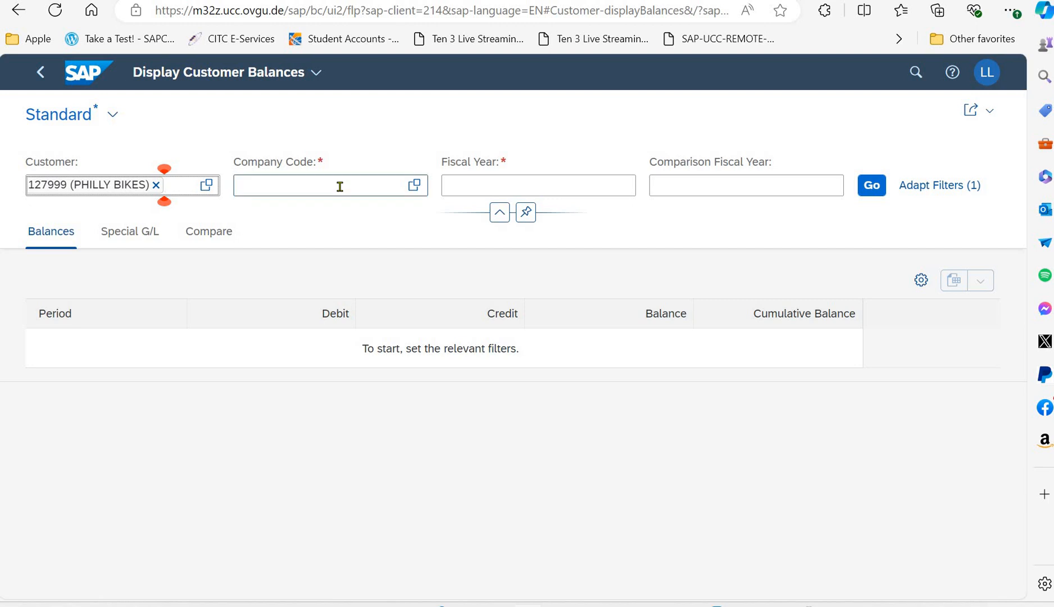
type("us00")
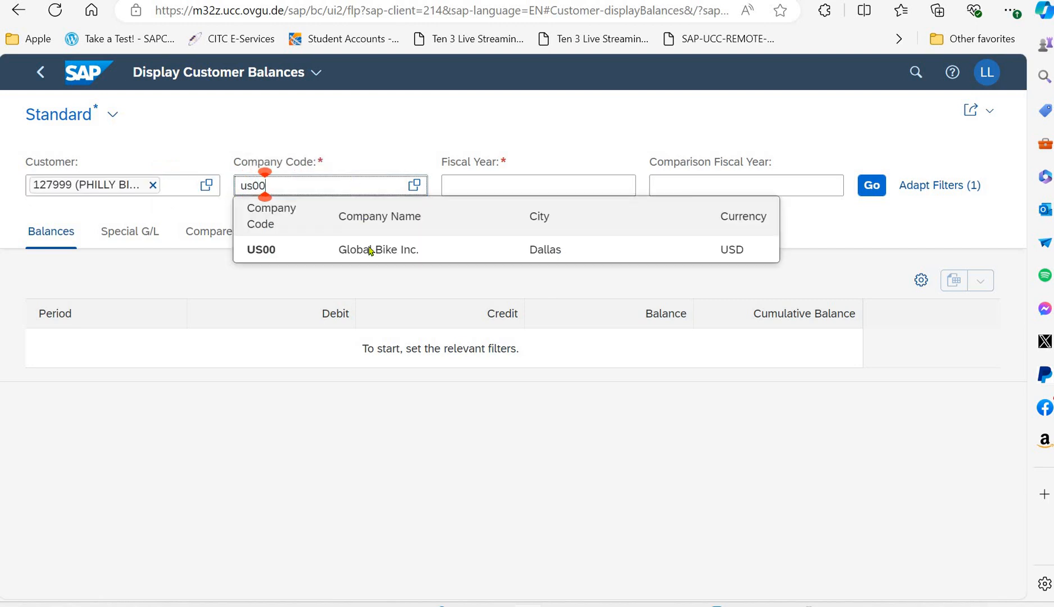
left_click(370, 249)
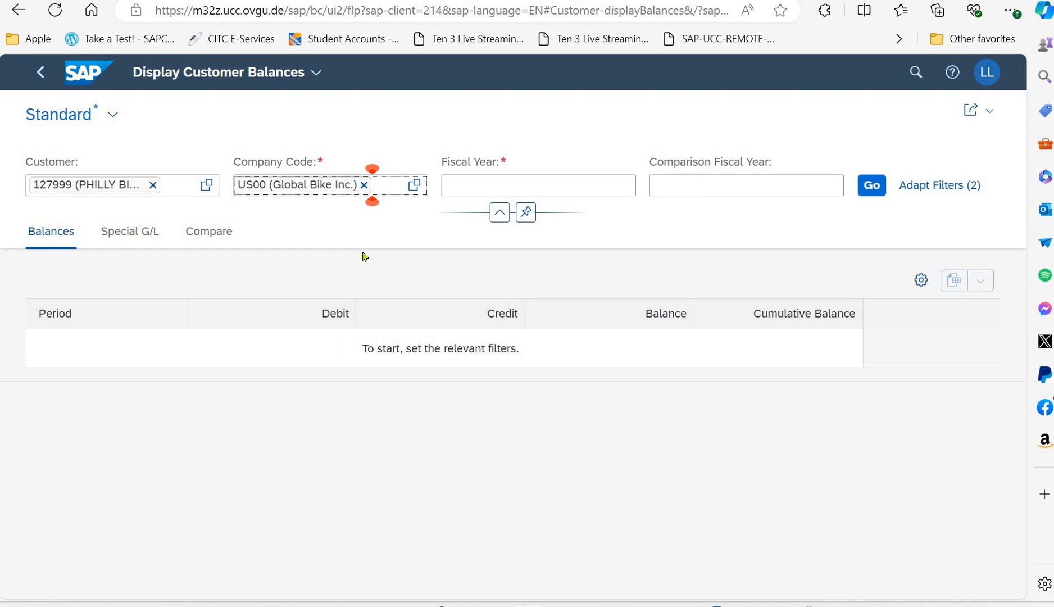
left_click(536, 185)
type("2024")
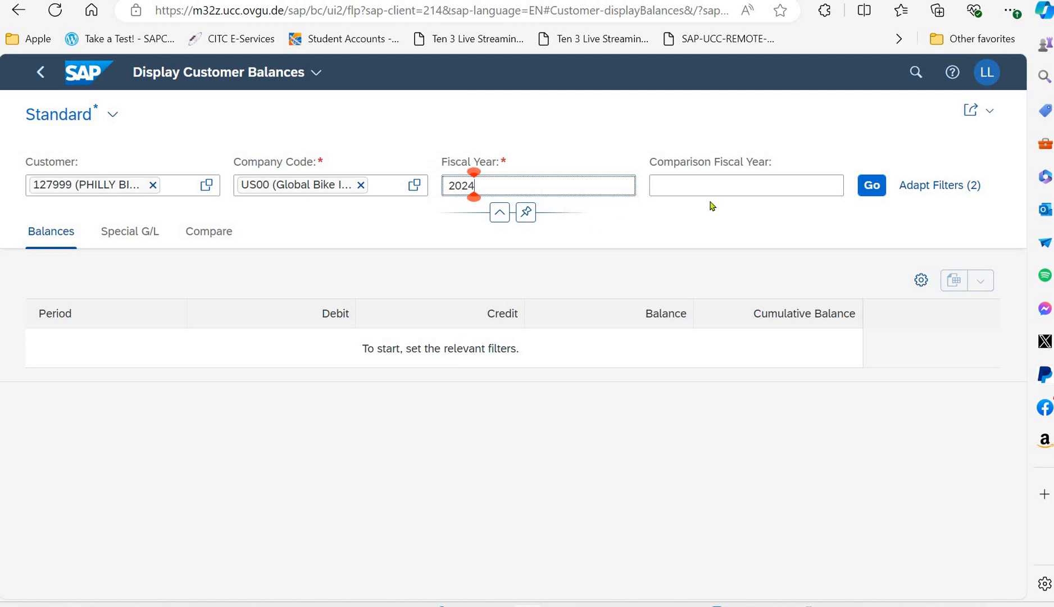
key("Return")
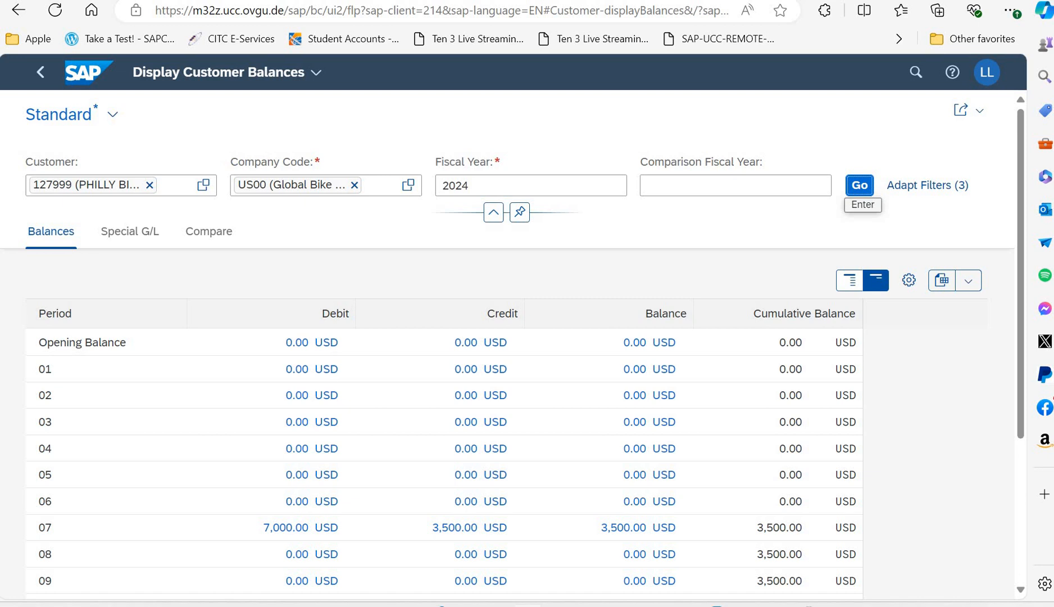
Inspect the credit and debit line items of Philly Bikes for period 07 and return to the balances.
left_click(502, 537)
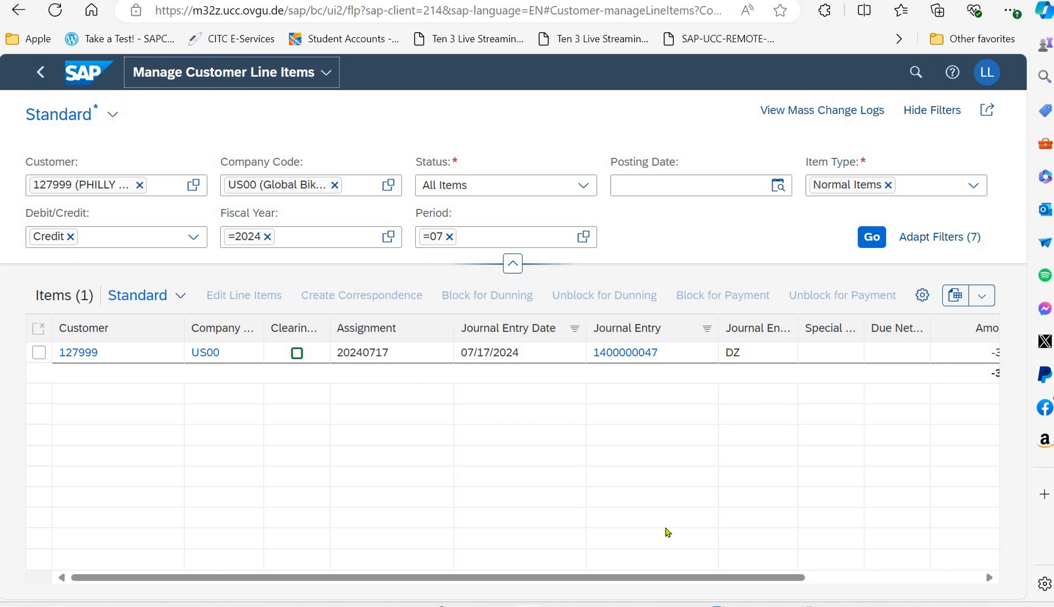
left_click(41, 72)
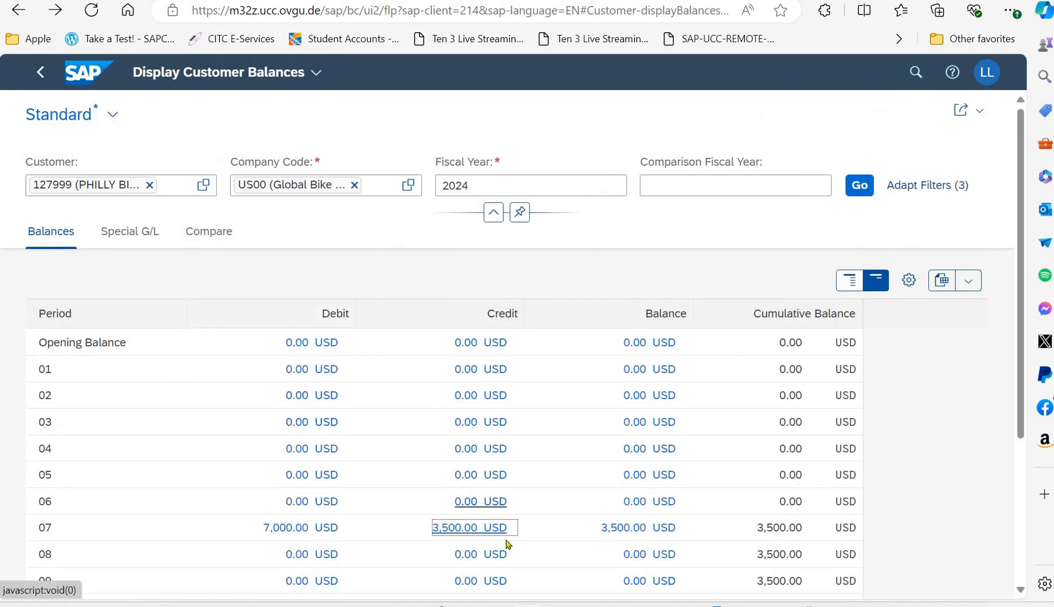
left_click(323, 526)
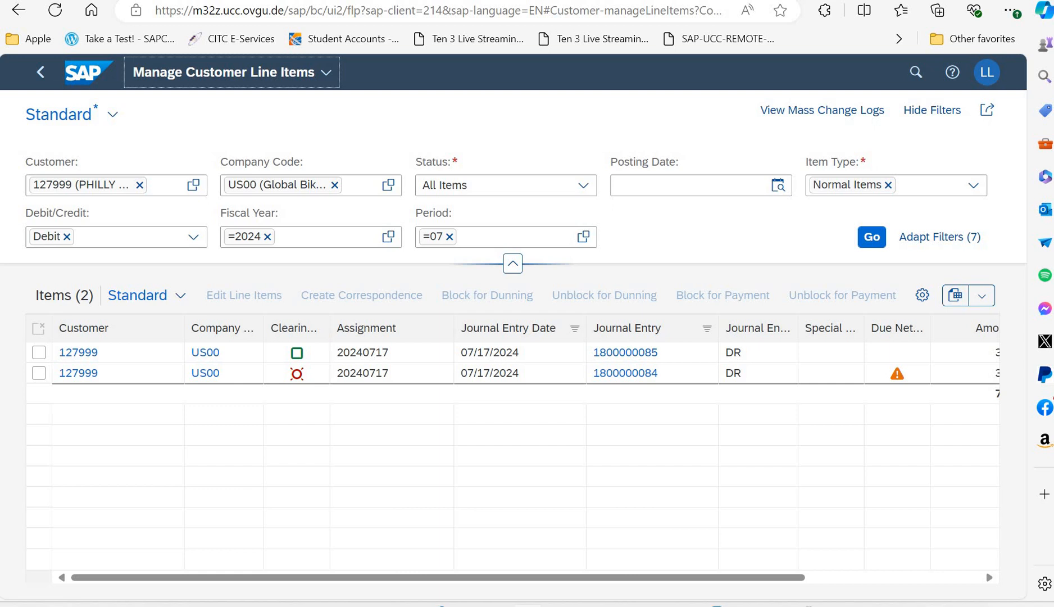
left_click(51, 78)
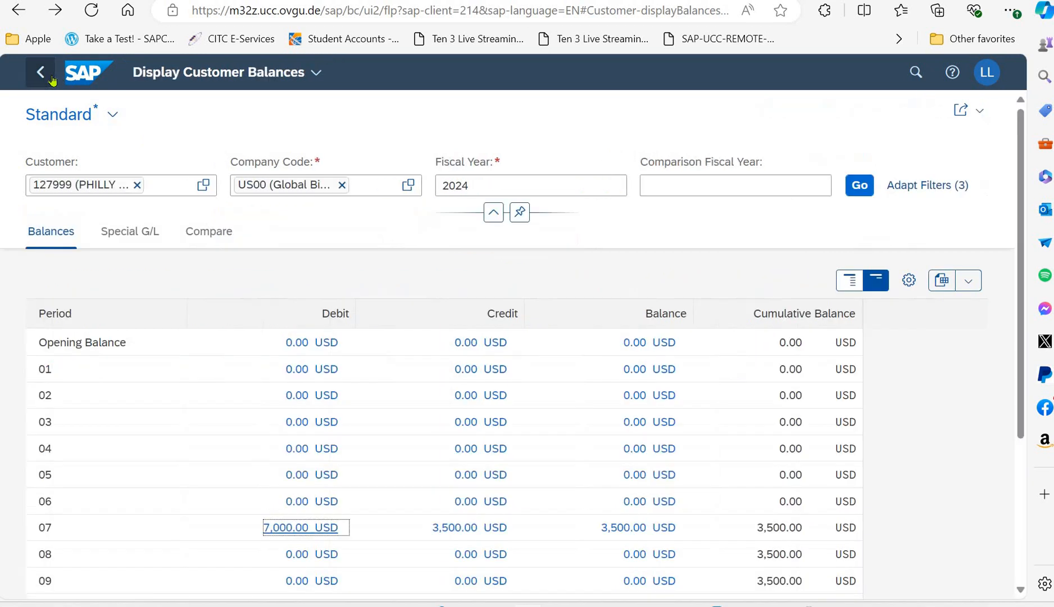
Reopen Display Customer Balances from the Accounts Receivable apps and choose Windy City Bikes by its customer number.
left_click(51, 78)
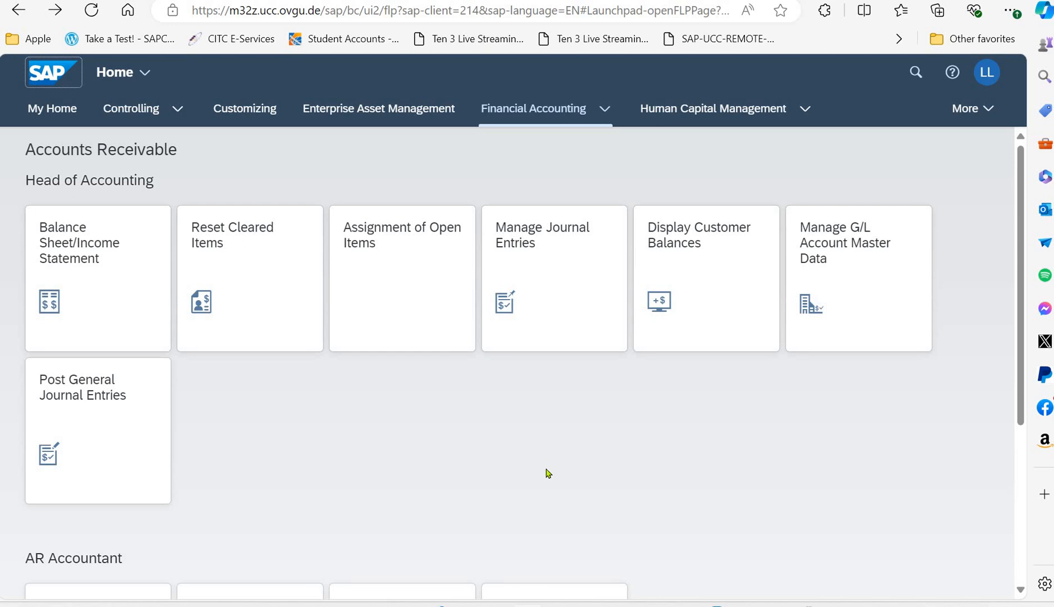
left_click(743, 312)
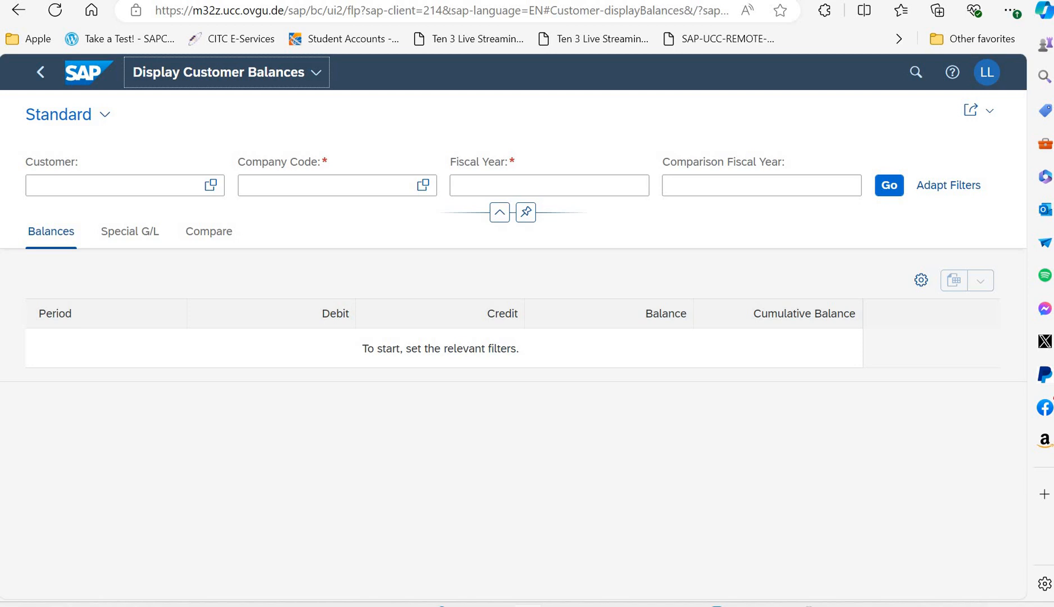
left_click(173, 184)
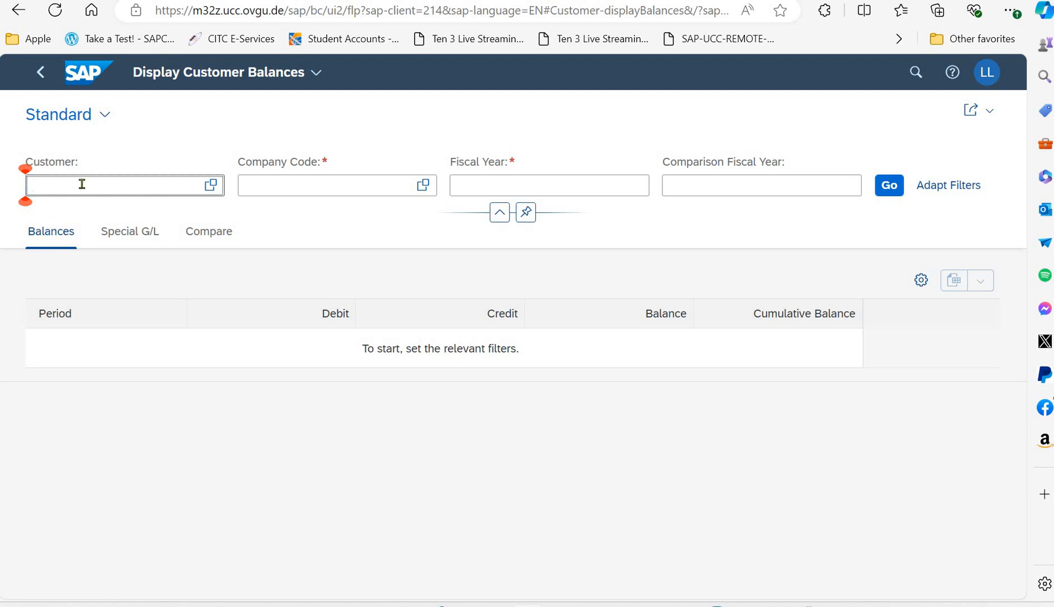
type("130")
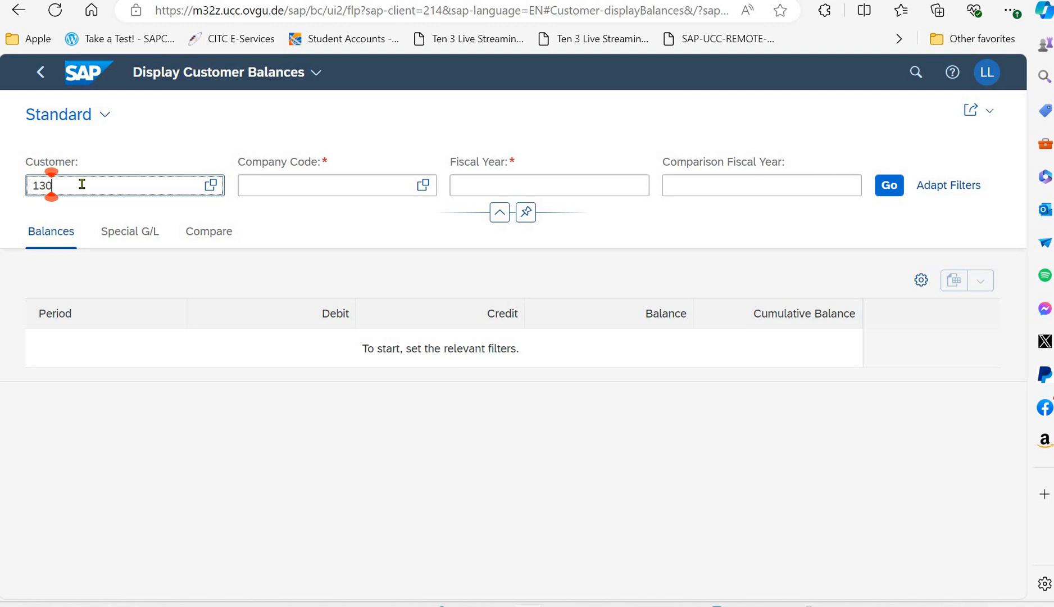
type("999")
left_click(94, 238)
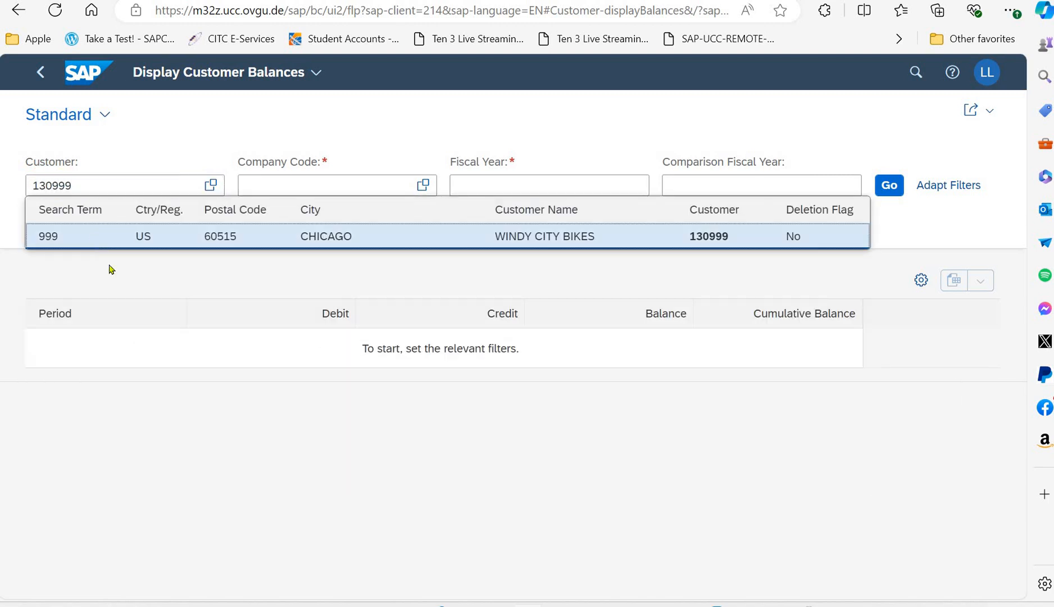
Set company code US00 and fiscal year 2024, dismiss the chat notification, and display the Windy City Bikes balances.
left_click(317, 184)
type("u")
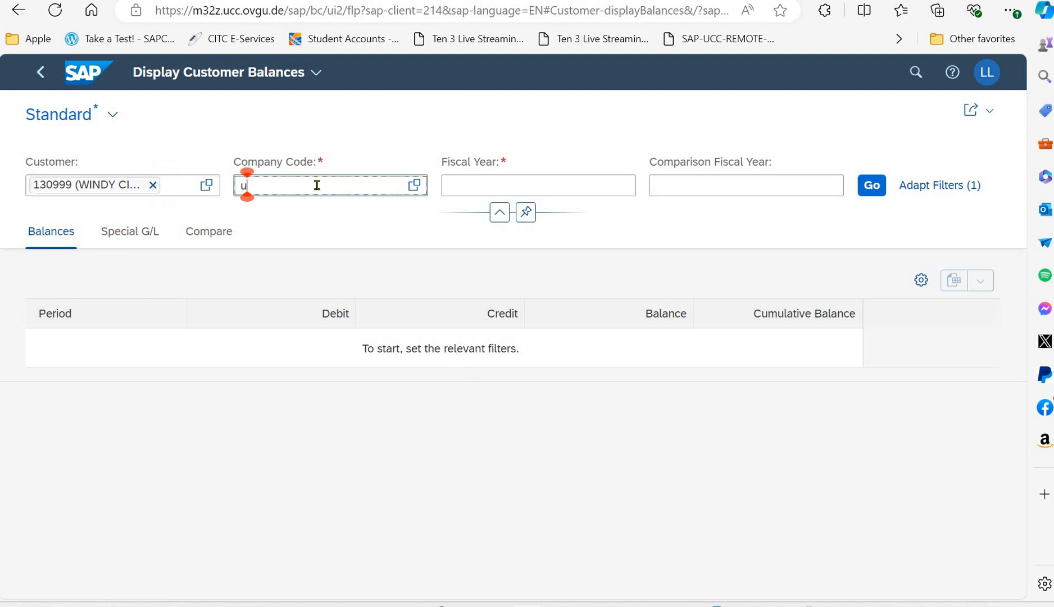
type("s00")
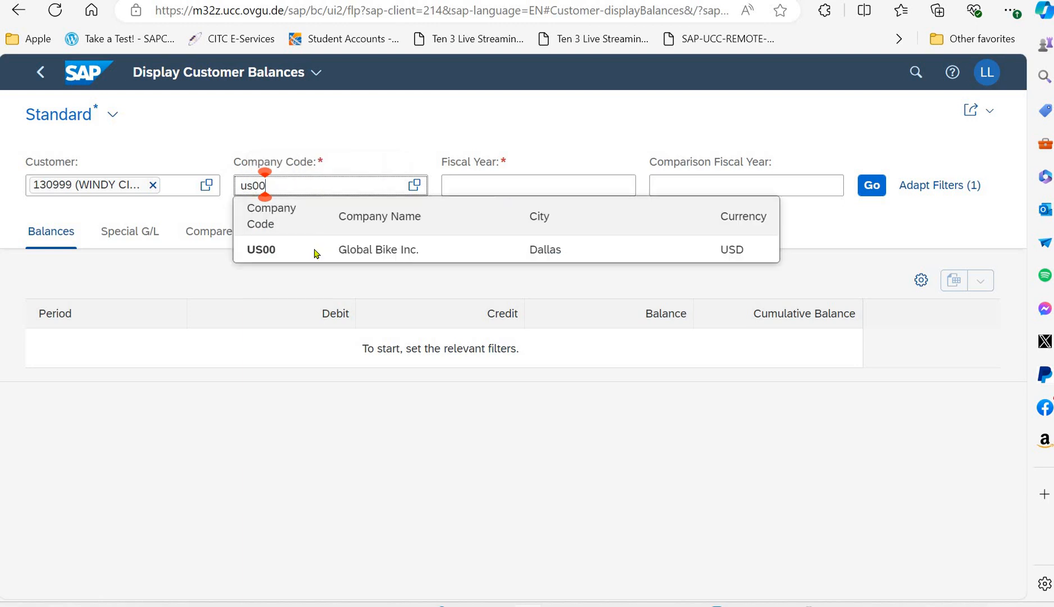
key("Down")
key("Return")
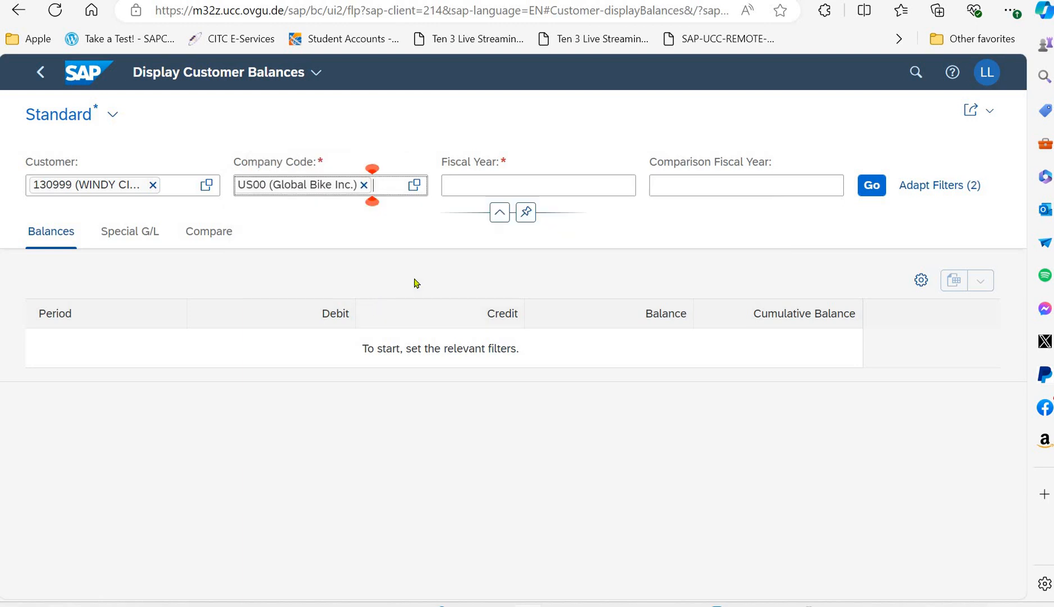
left_click(490, 190)
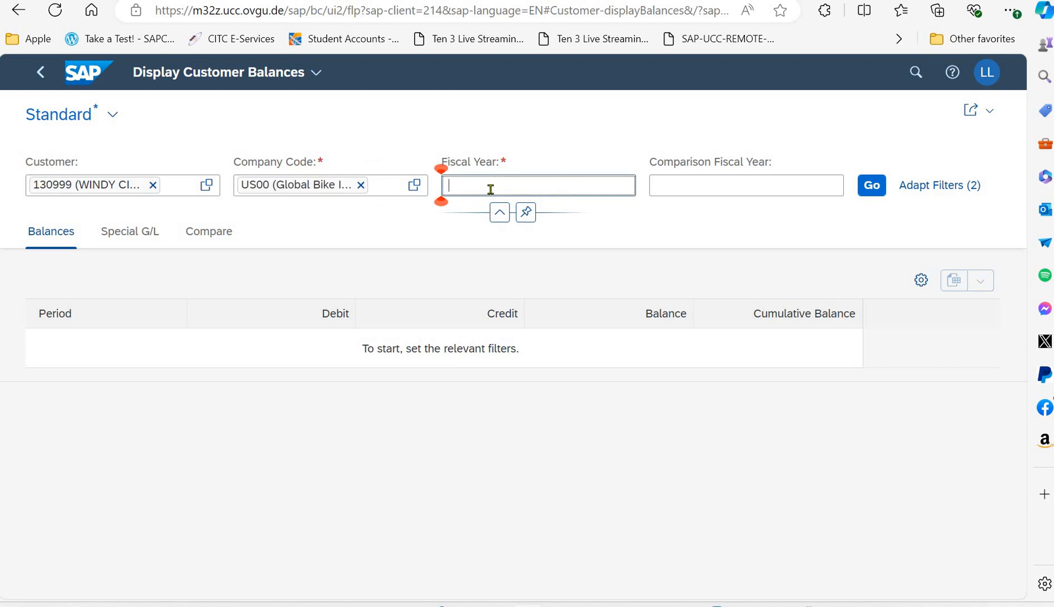
type("2024")
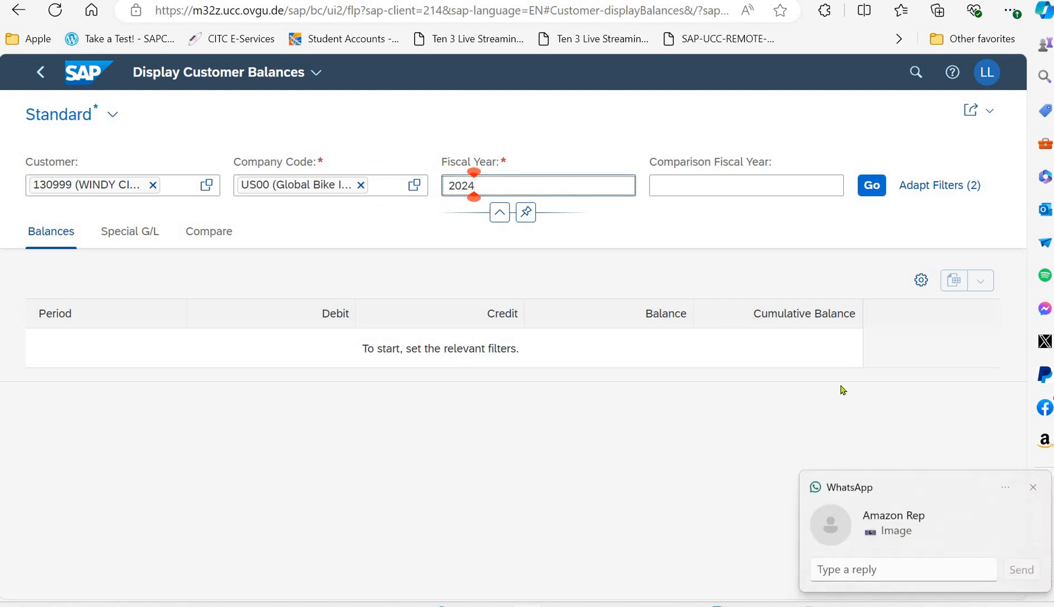
left_click(1034, 487)
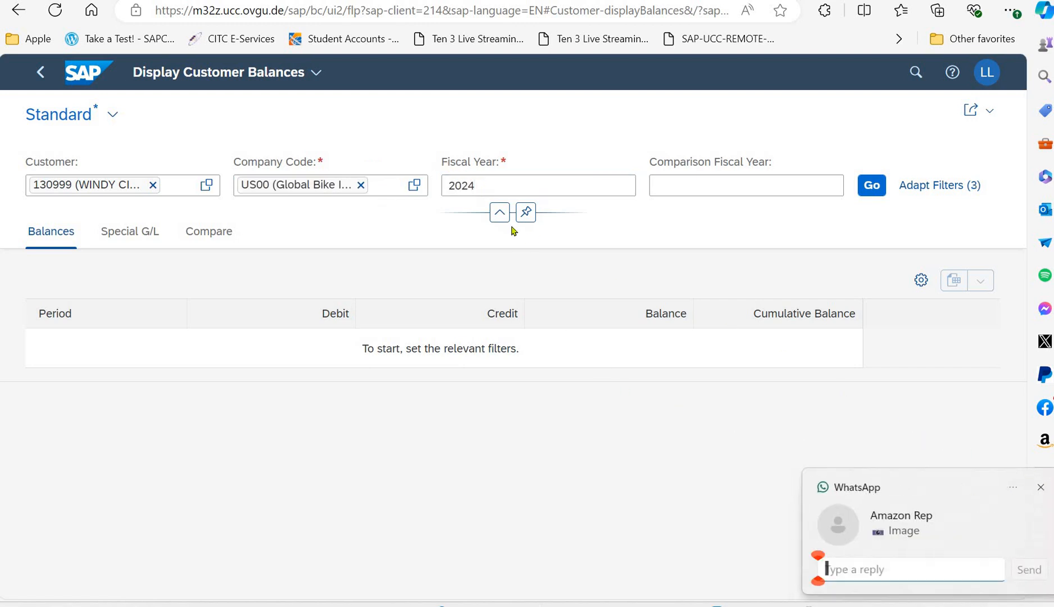
left_click(473, 186)
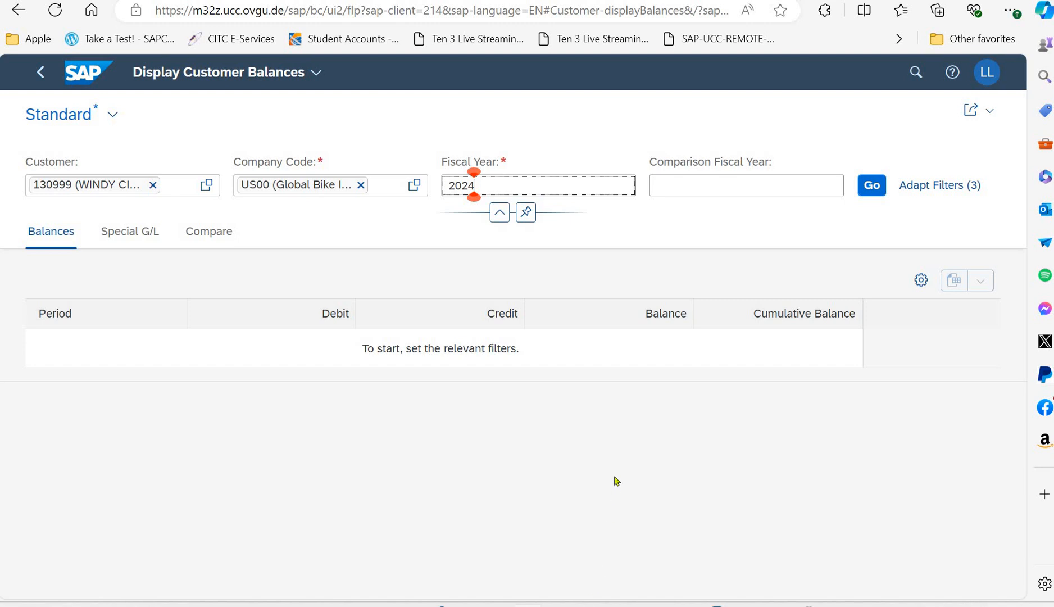
left_click(872, 187)
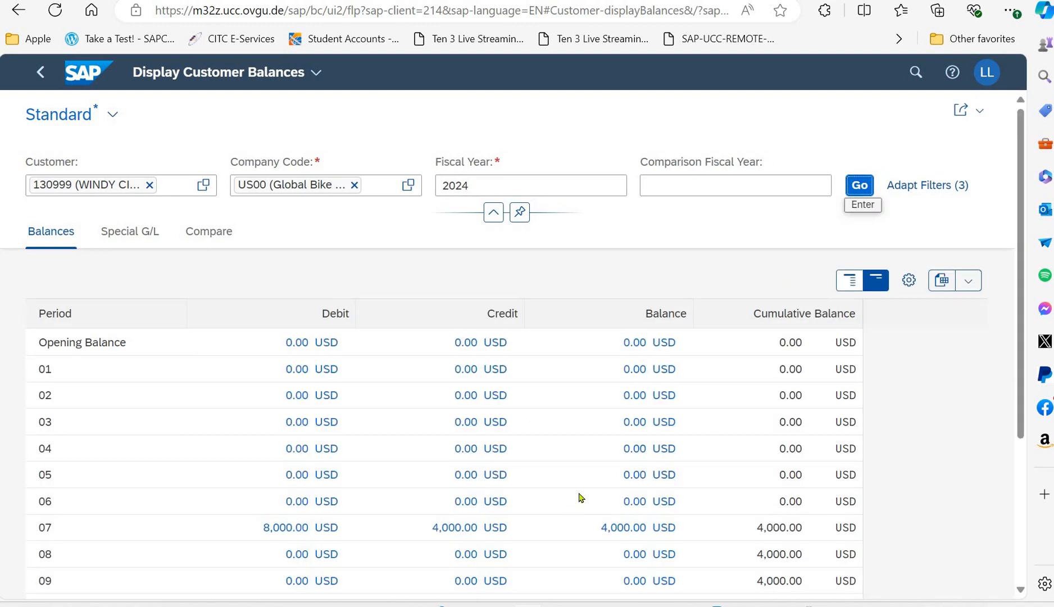
Inspect the credit line items of Windy City Bikes for period 07 and return to the balances.
scroll(581, 497, "down", 5)
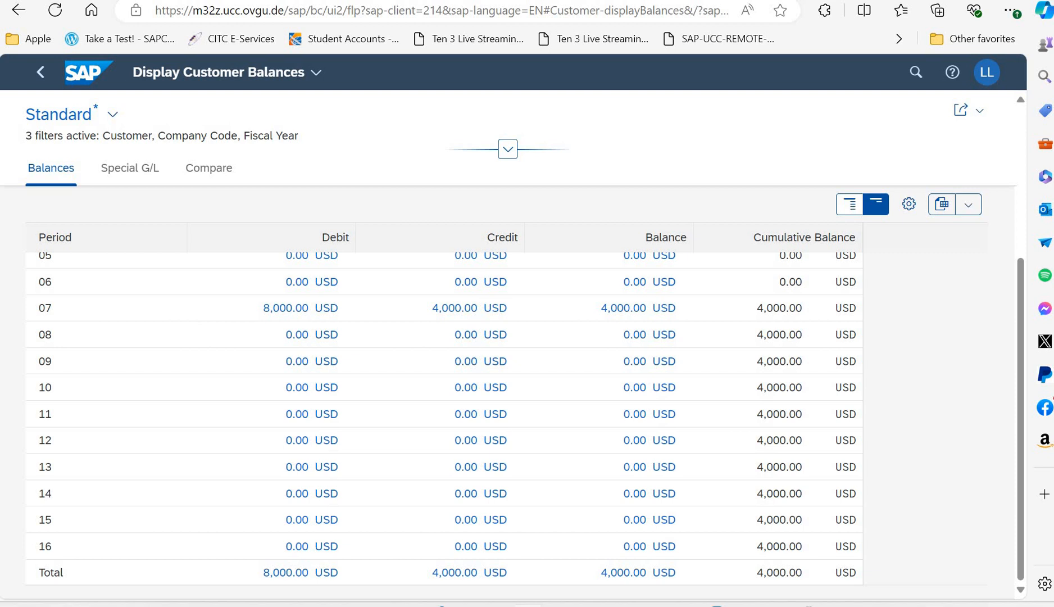
left_click(452, 308)
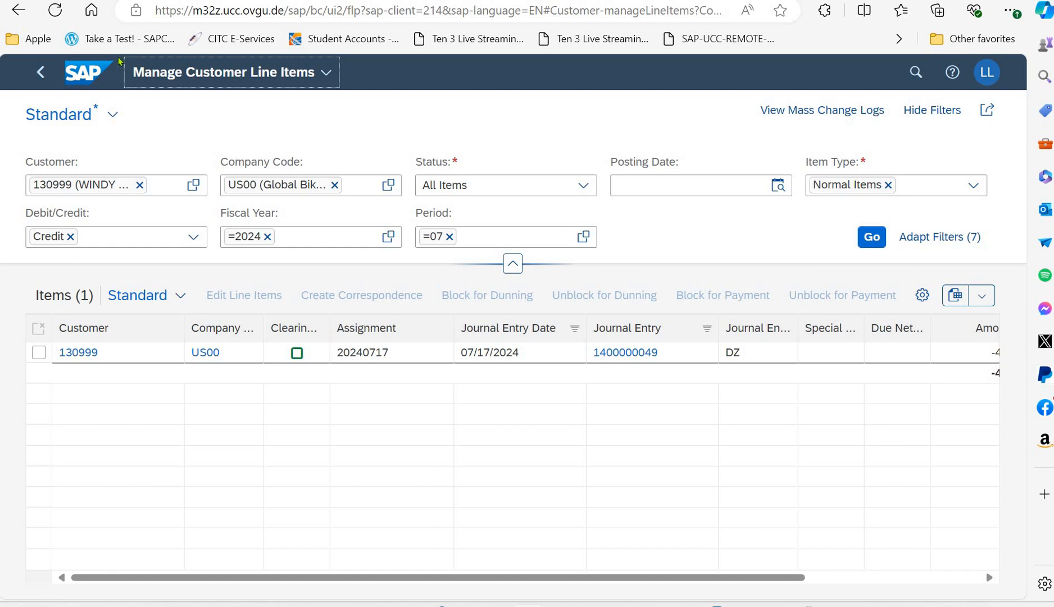
left_click(52, 77)
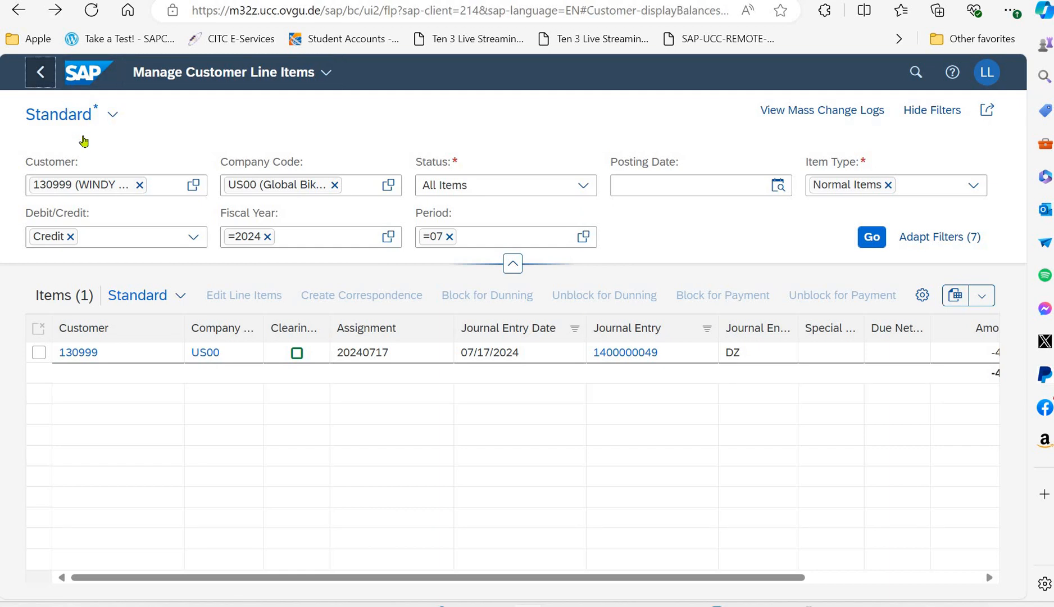
Return to the Accounts Receivable apps, open Balance Sheet/Income Statement, and set its company code to US00.
left_click(41, 76)
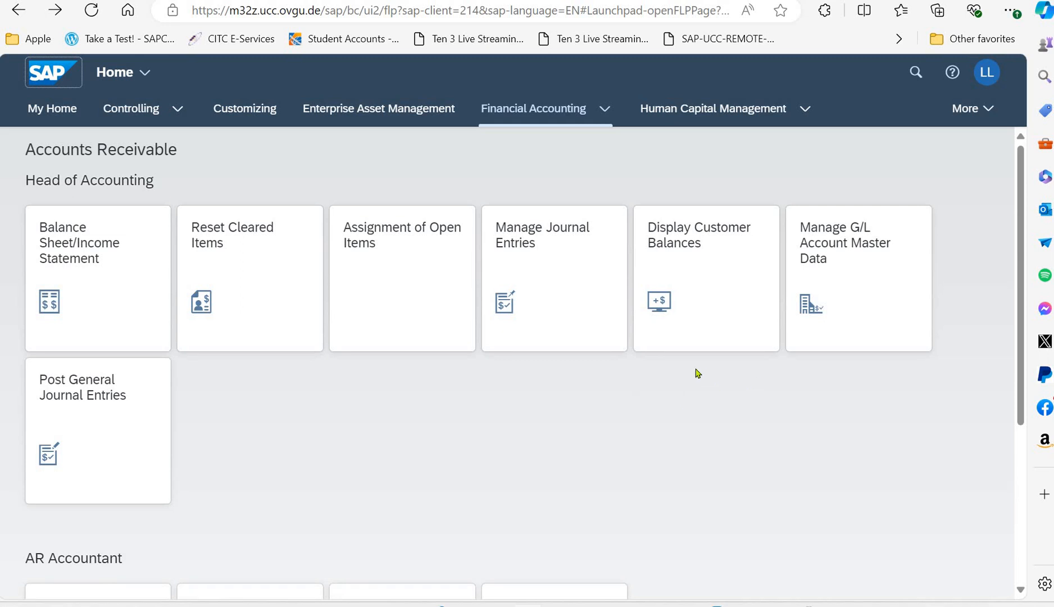
left_click(81, 291)
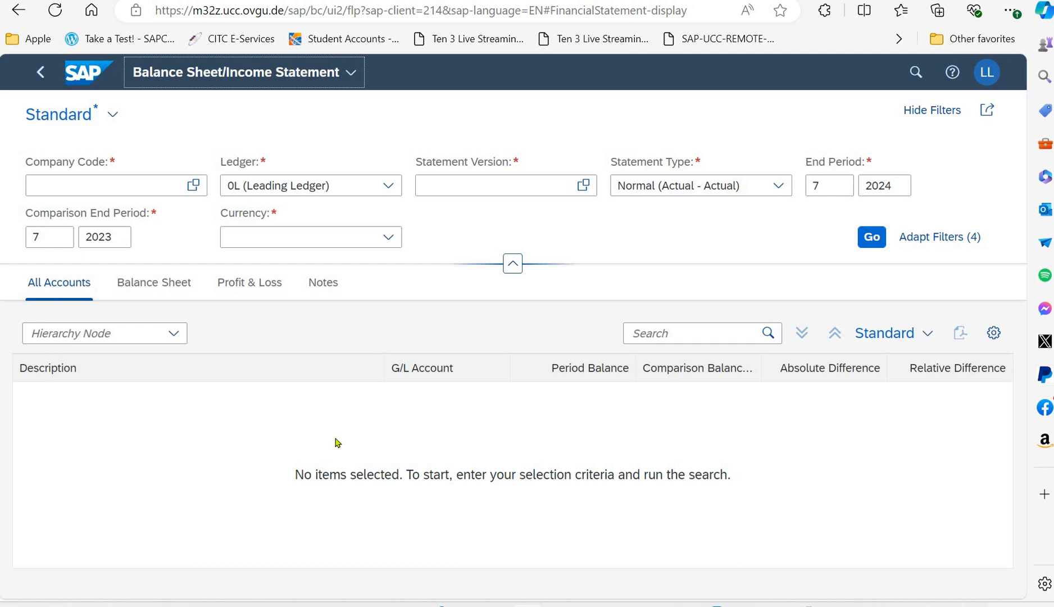
left_click(118, 190)
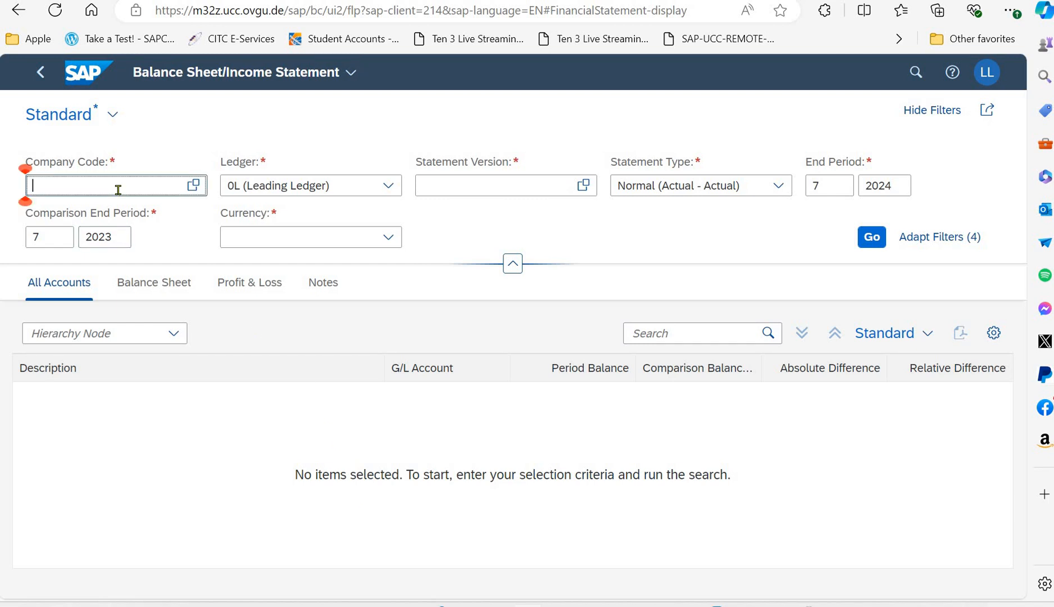
type("us00")
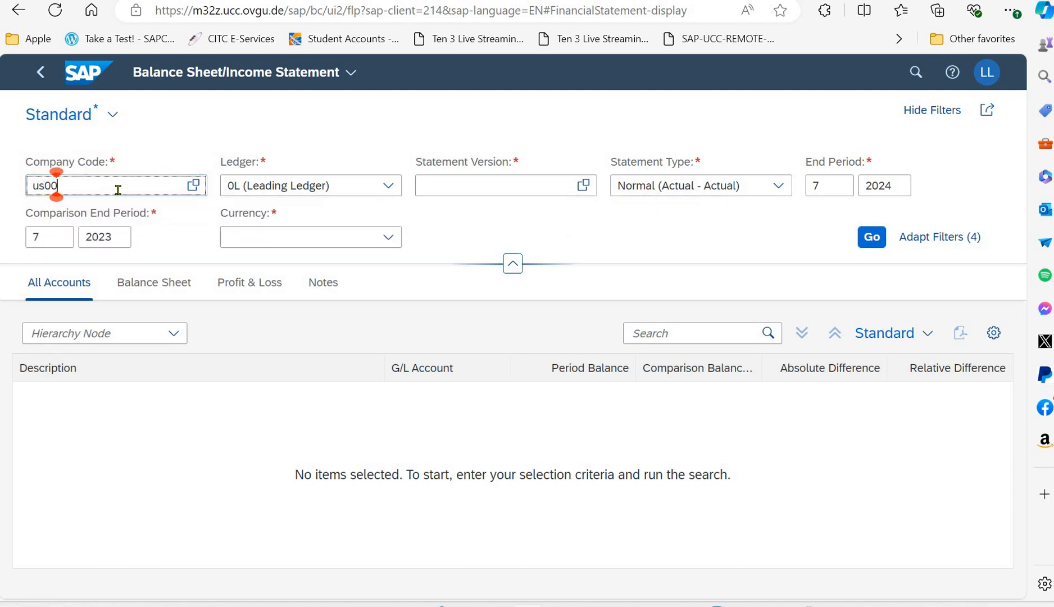
key("Return")
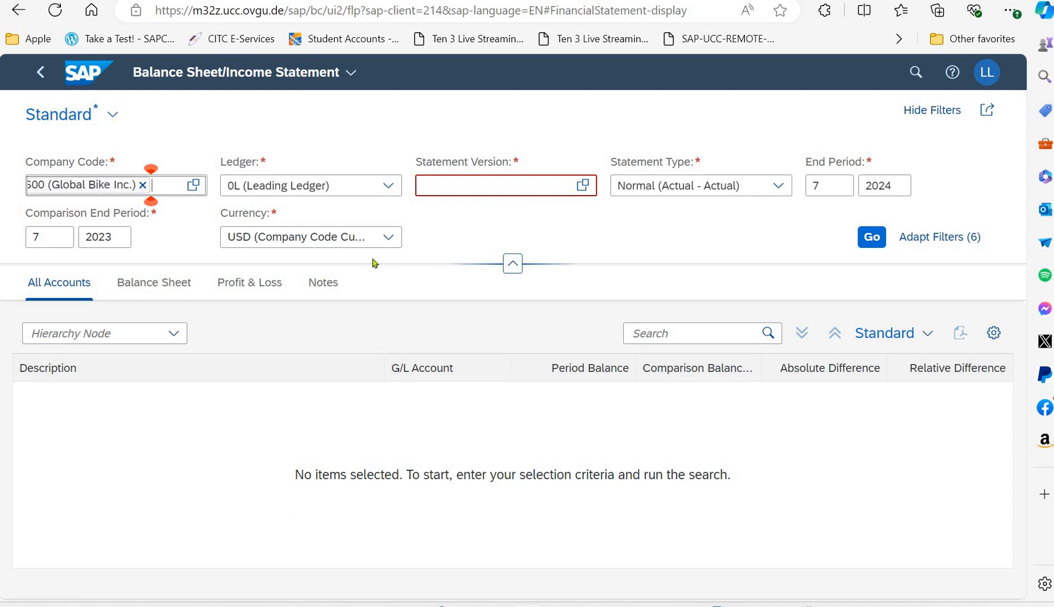
Choose statement version G999 and run the financial statement for period 7 of 2024.
left_click(464, 187)
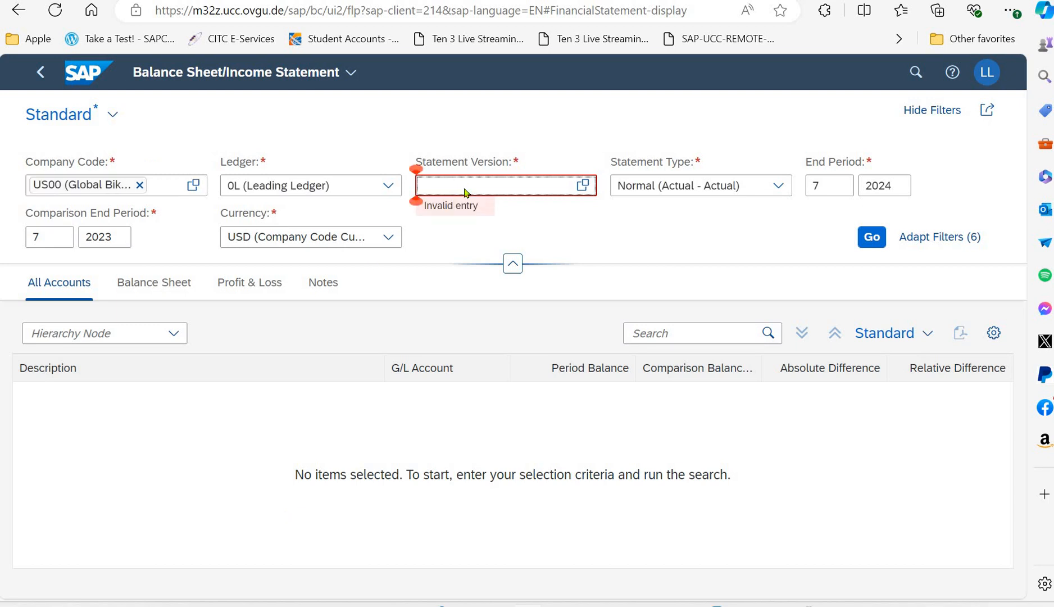
type("G999")
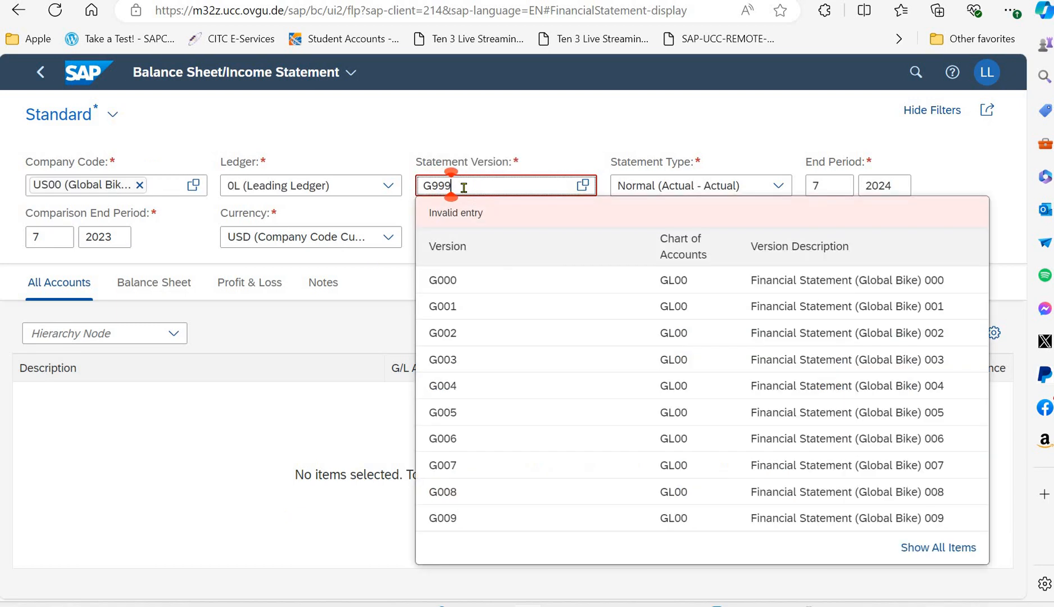
left_click(455, 278)
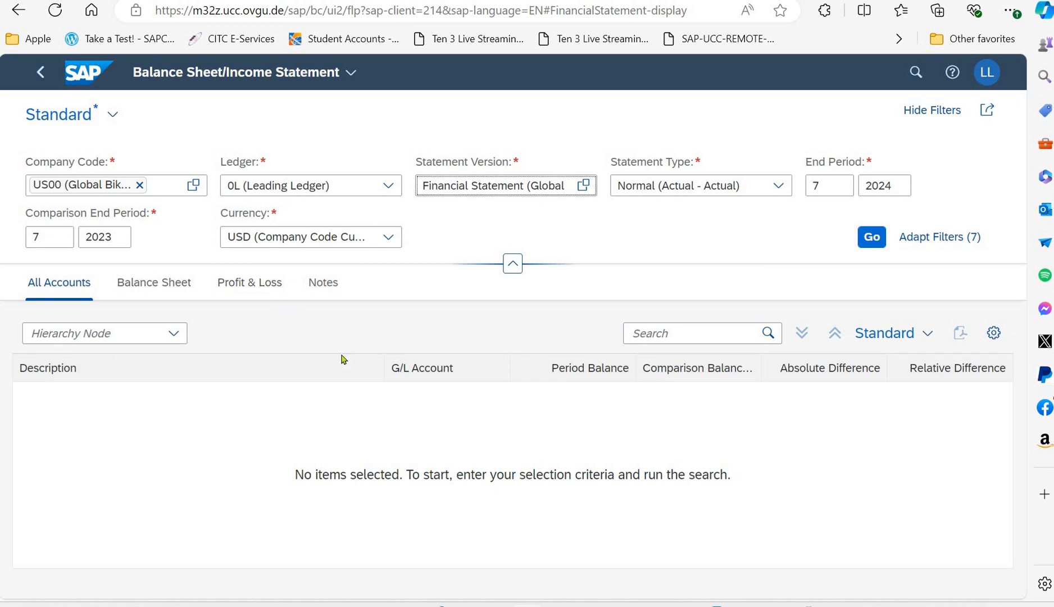
left_click(868, 239)
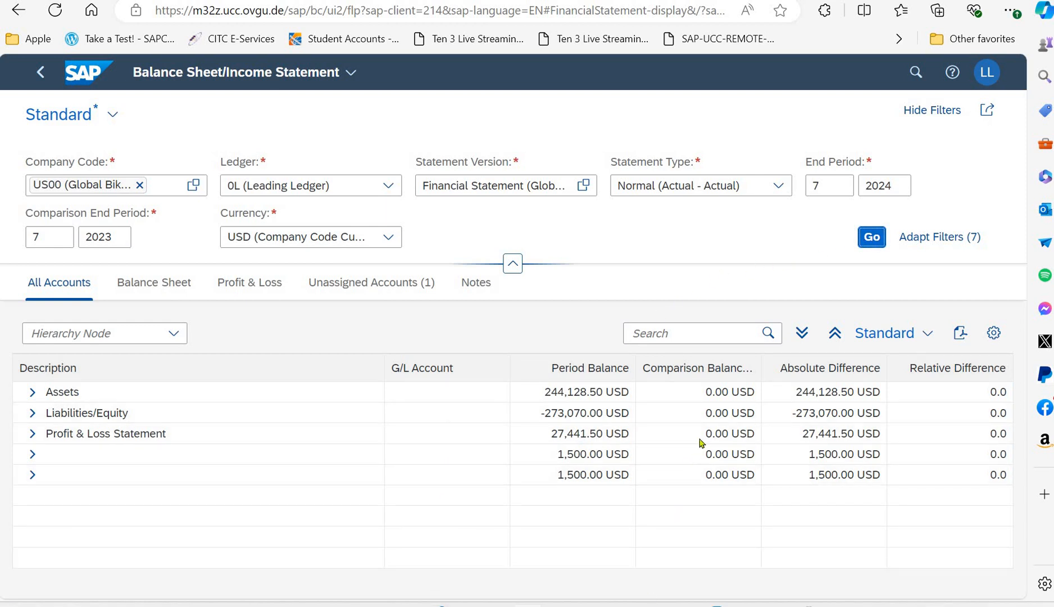
Expand all hierarchy nodes of the statement and examine the asset, liability, revenue and expenditure account balances.
left_click(802, 332)
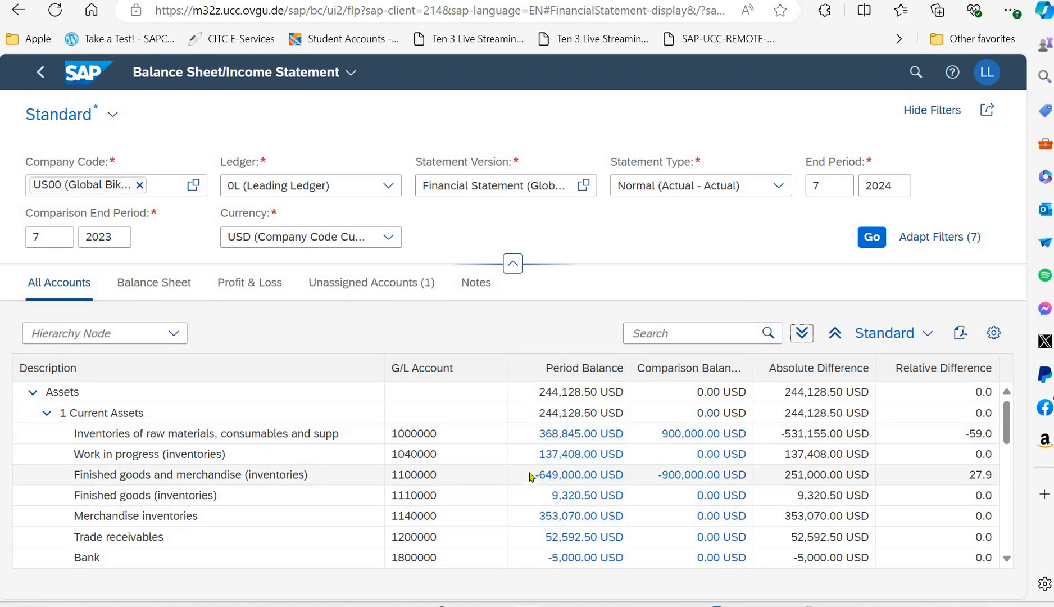
scroll(529, 476, "down", 3)
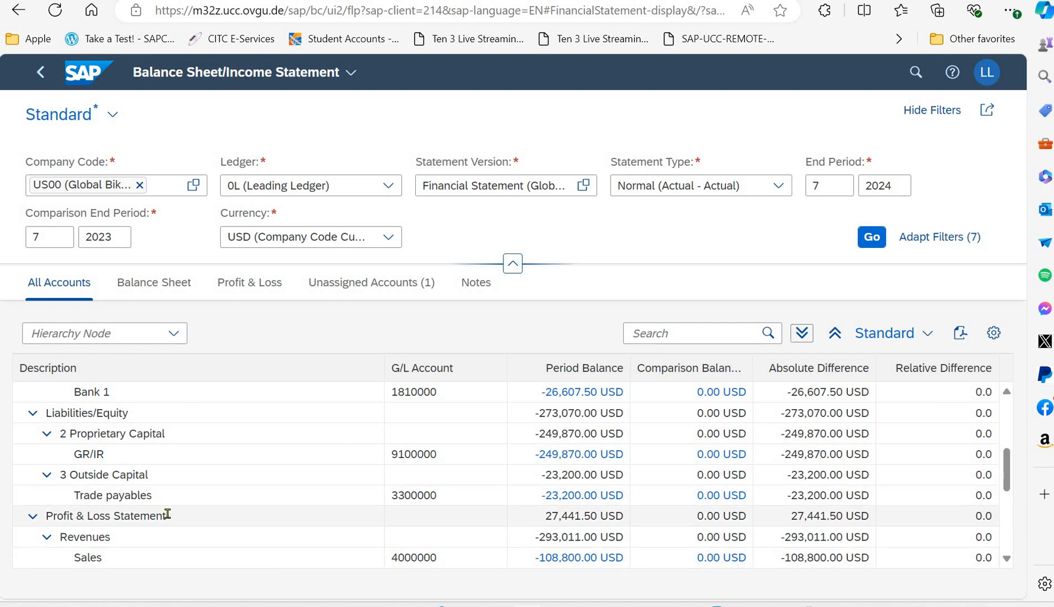
scroll(168, 514, "down", 3)
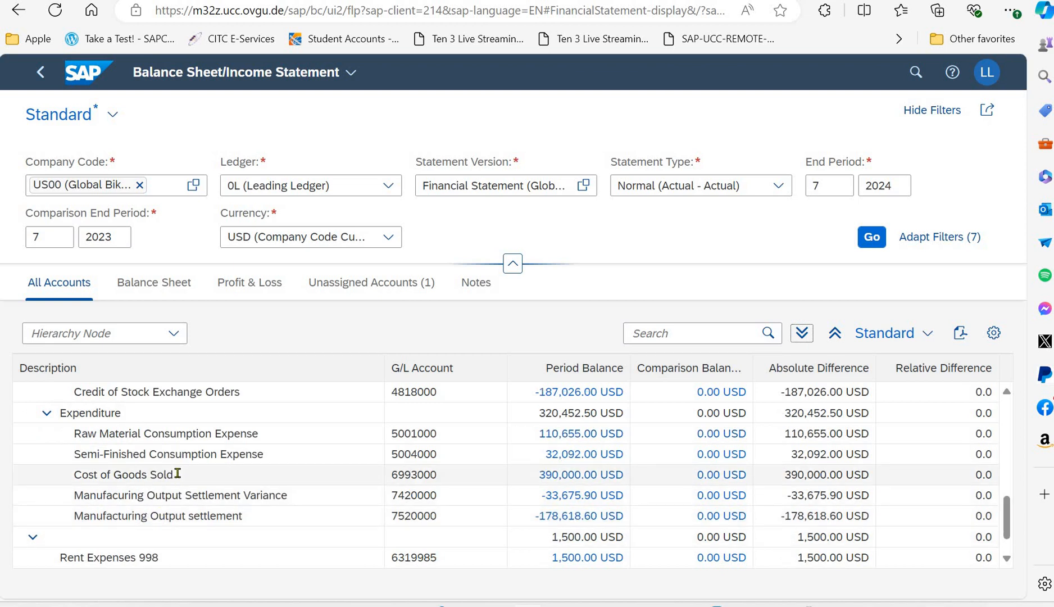
scroll(178, 473, "down", 1)
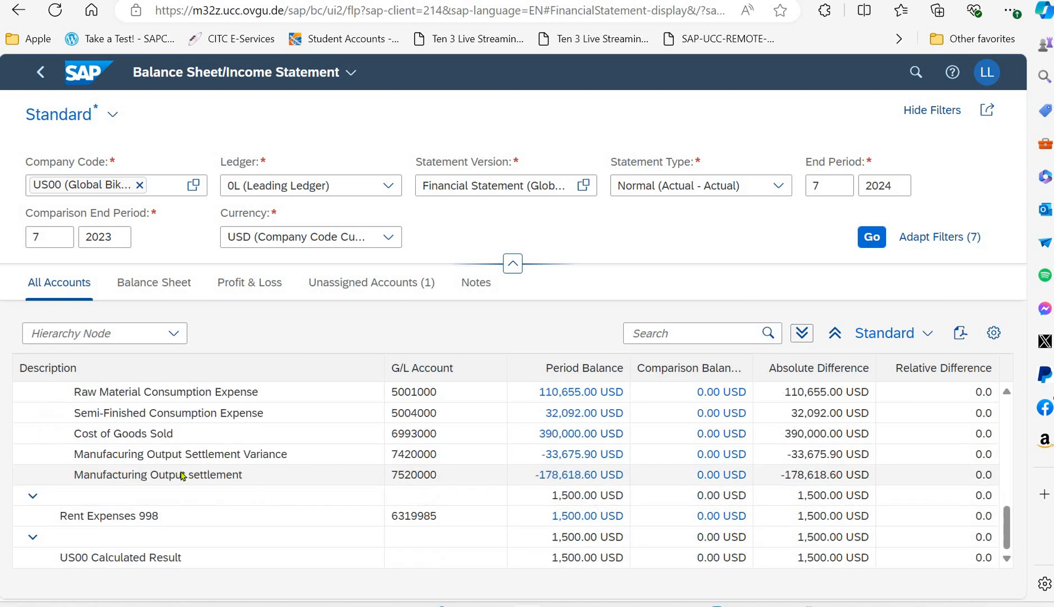
scroll(185, 474, "up", 4)
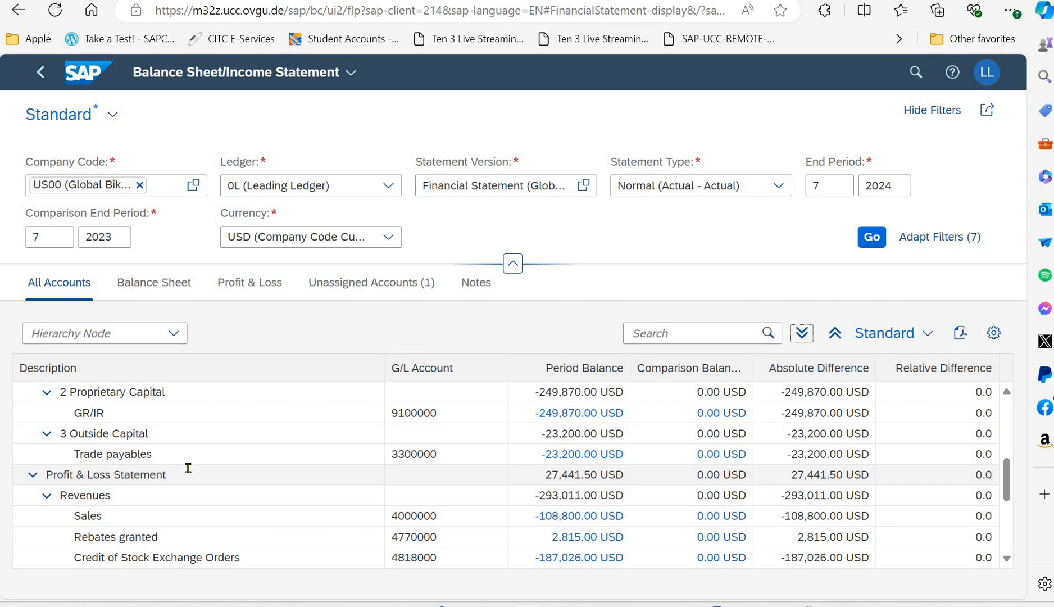
scroll(188, 468, "up", 3)
scroll(188, 468, "up", 2)
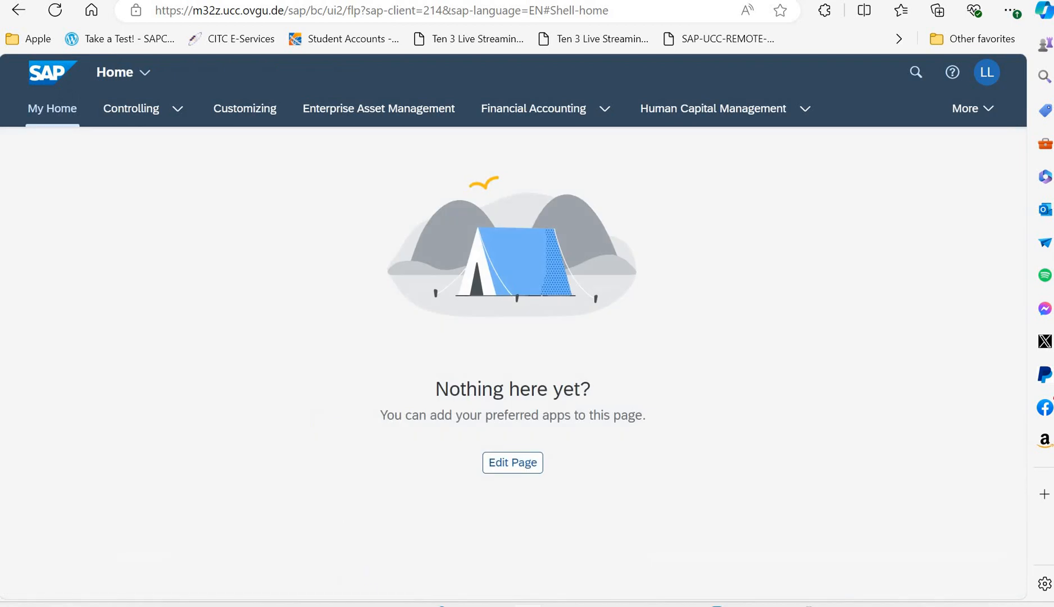
Go to the Accounts Receivable apps in Financial Accounting and open Reset Cleared Items.
left_click(606, 109)
left_click(559, 169)
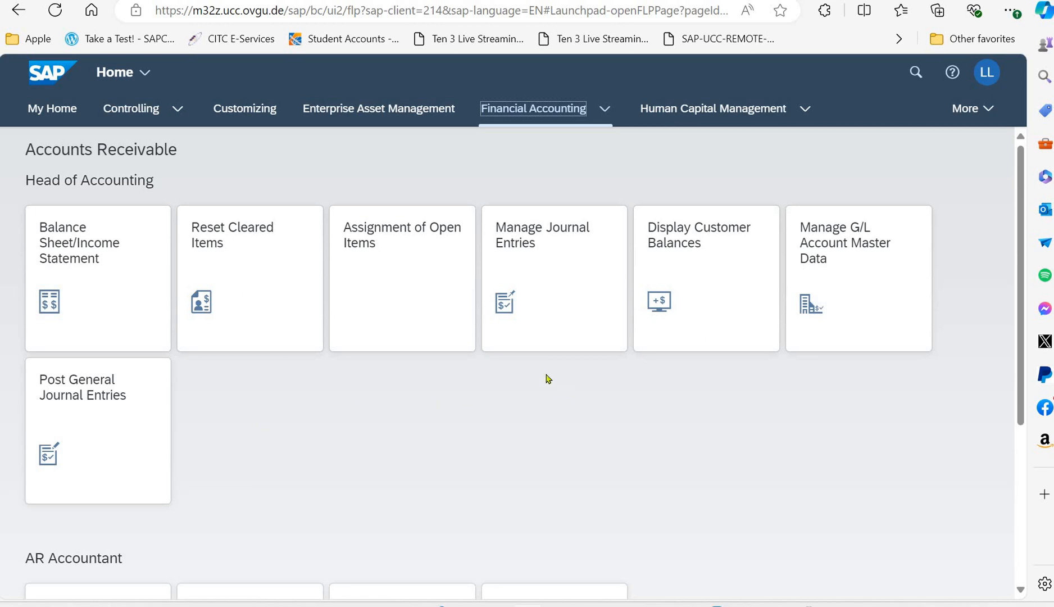
left_click(245, 265)
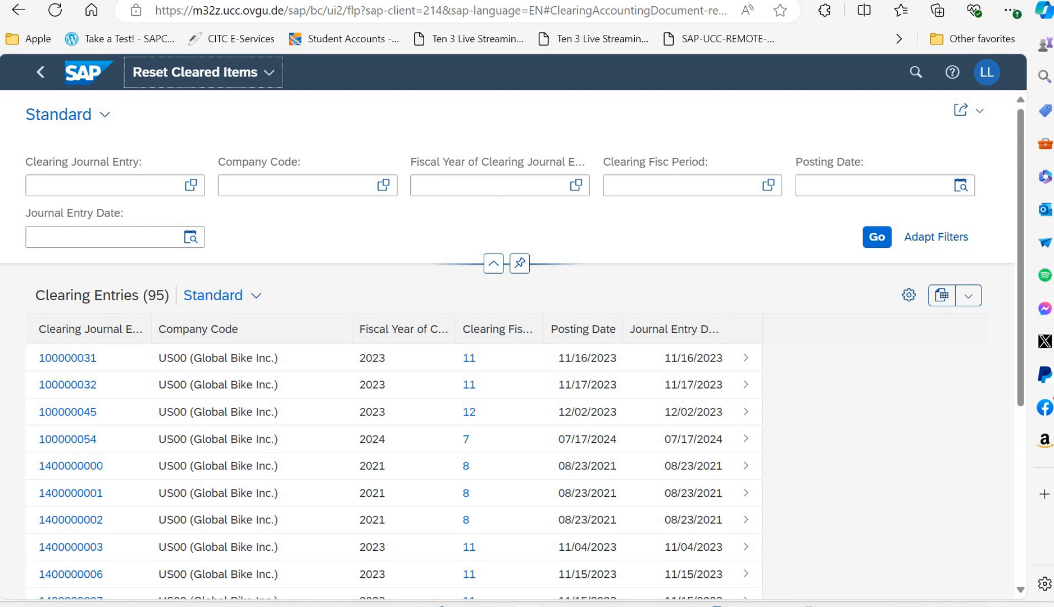
Set the clearing entry filters to company code US00 and fiscal year 2024.
left_click(167, 193)
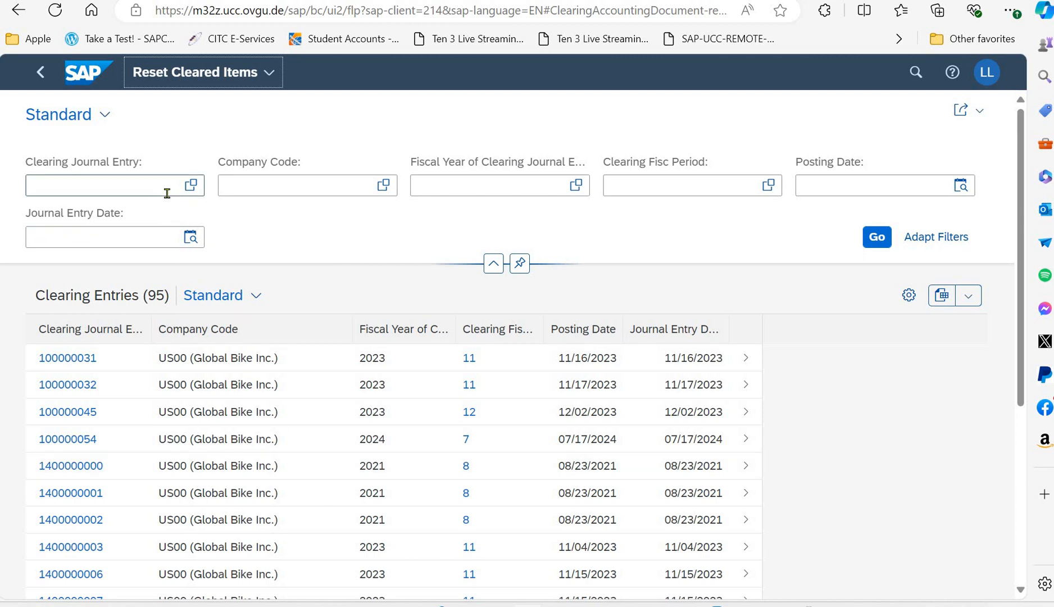
left_click(261, 185)
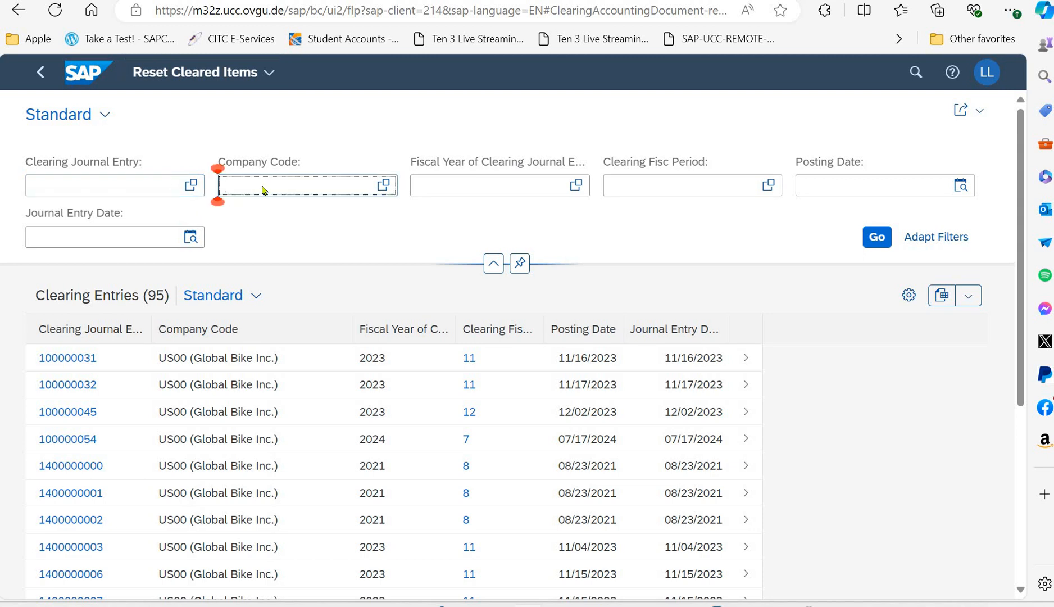
type("us00")
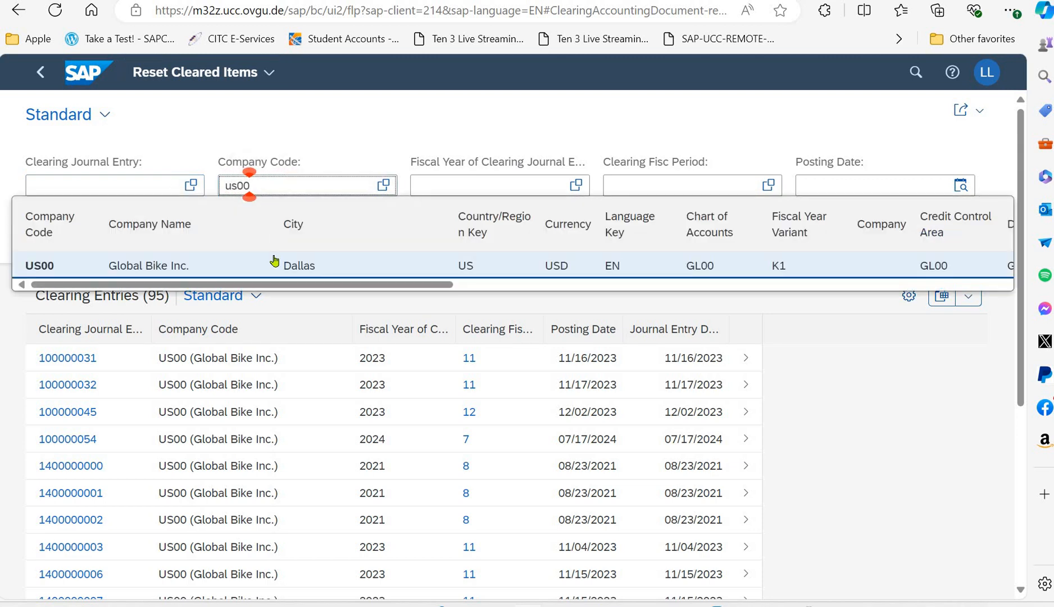
key("Return")
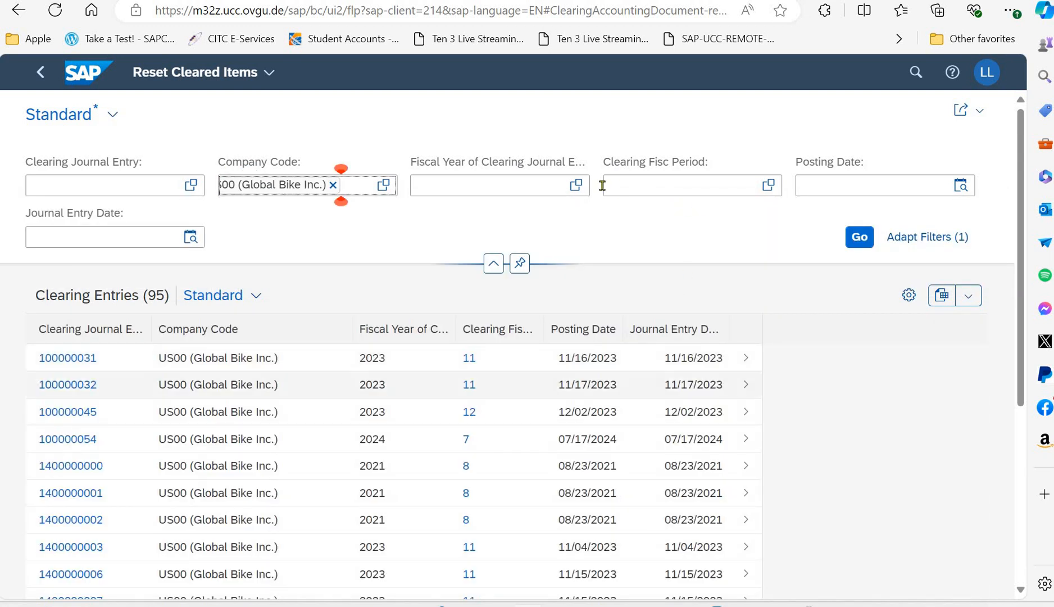
left_click(533, 190)
type("2024")
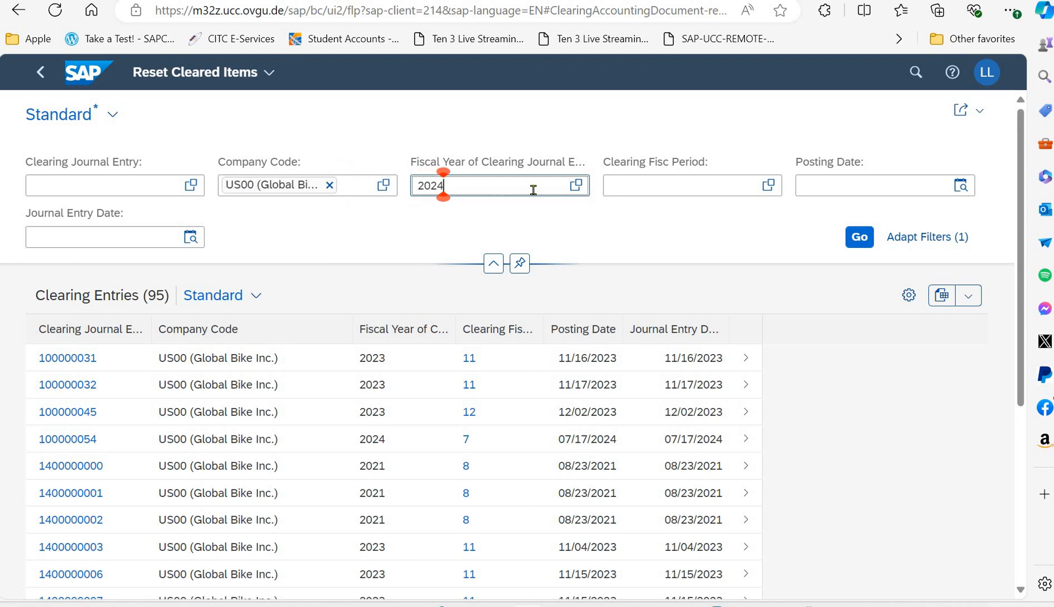
key("Return")
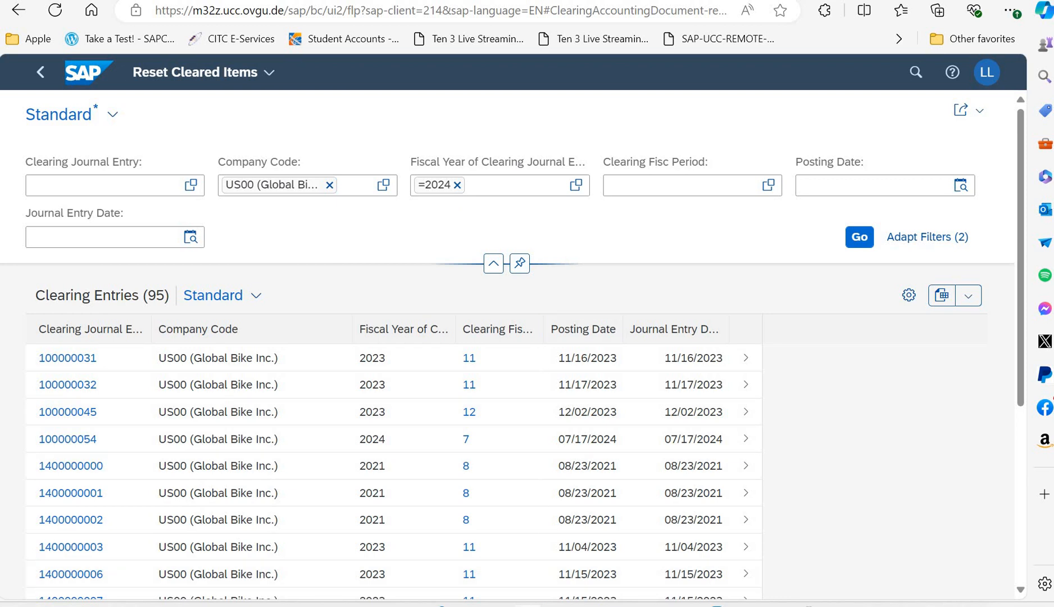
left_click(146, 181)
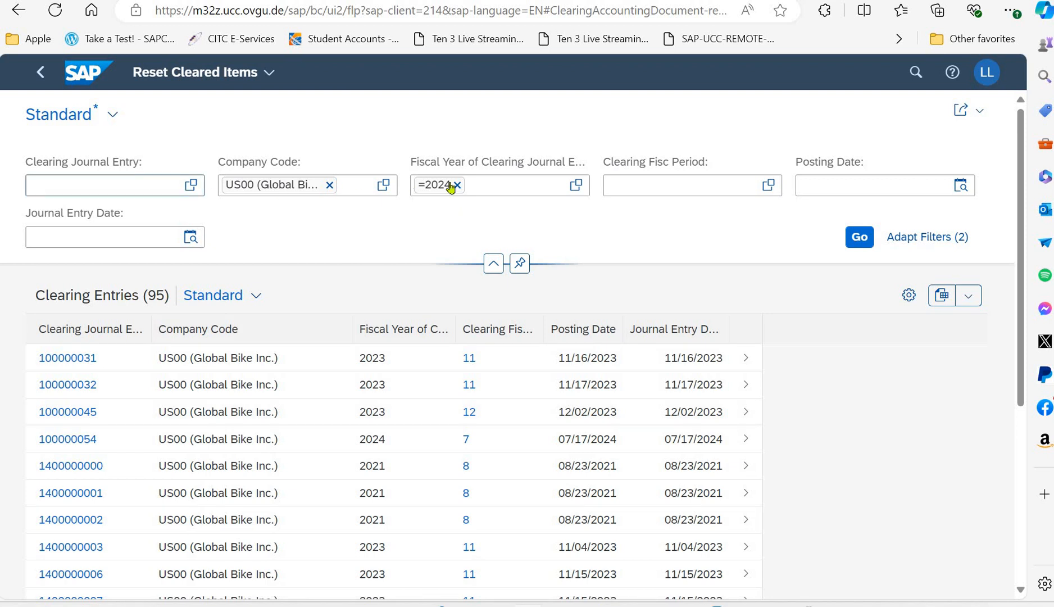
key("Tab")
key("Tab")
left_click(120, 190)
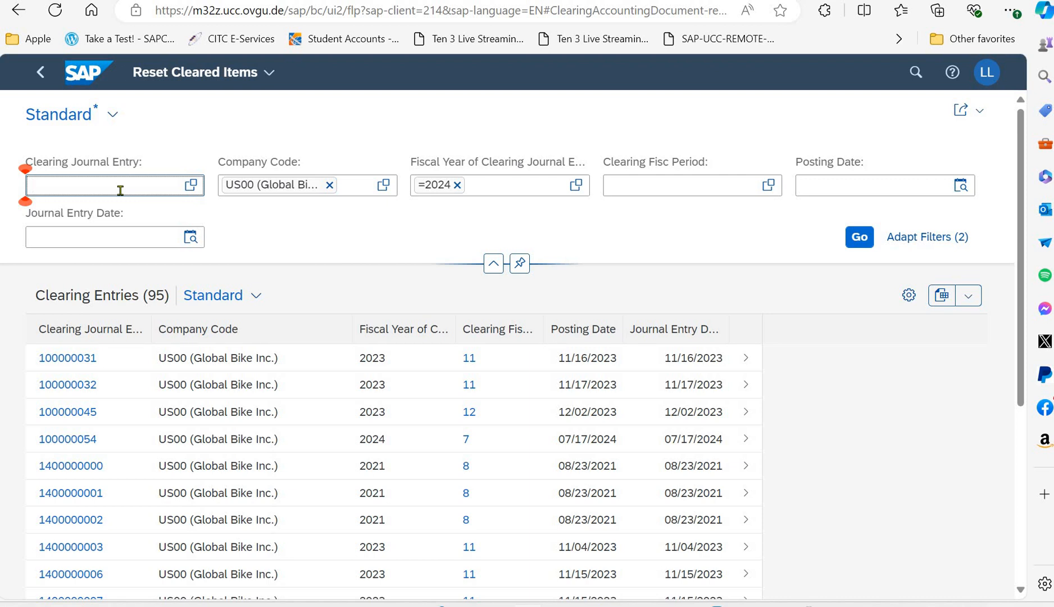
type("14000")
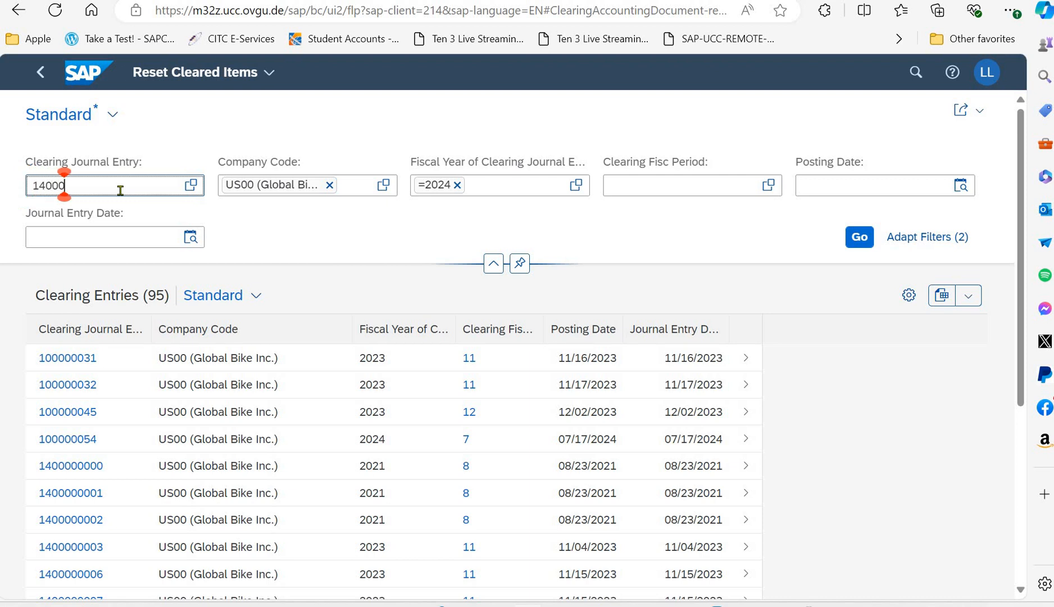
type("00049")
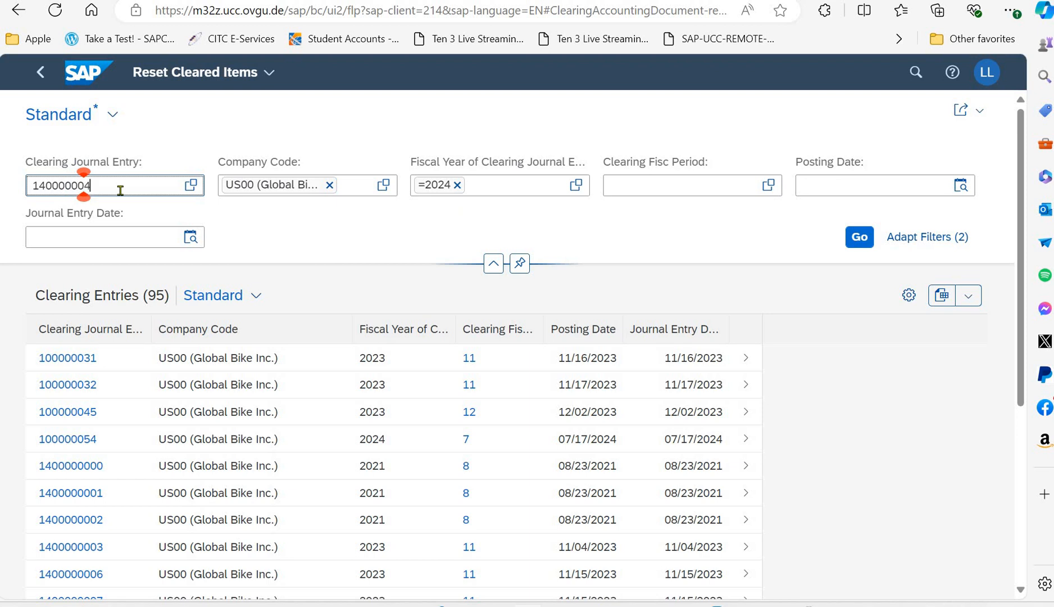
left_click(859, 240)
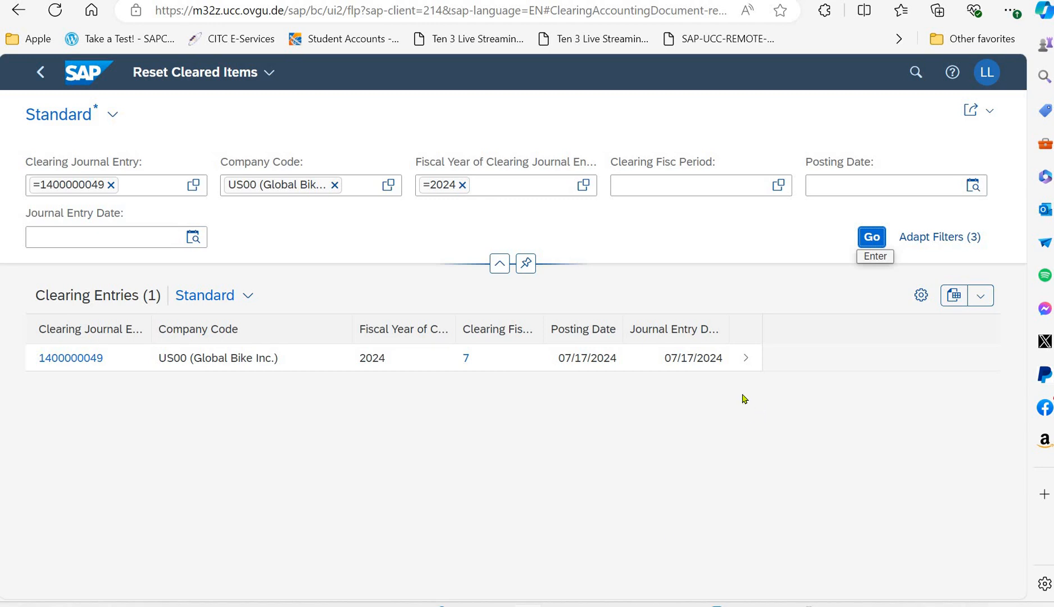
left_click(745, 361)
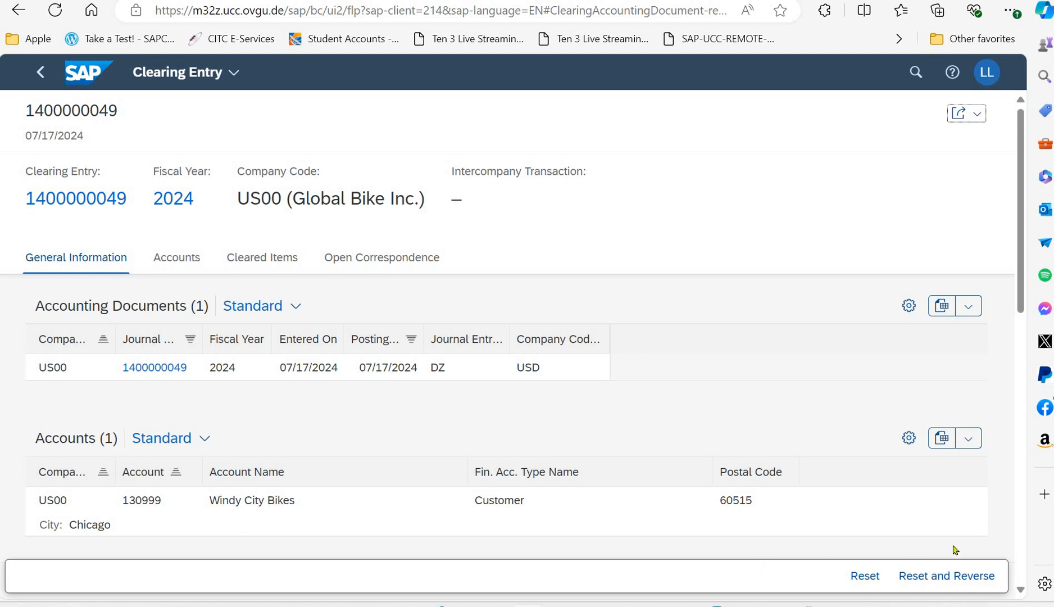
left_click(948, 577)
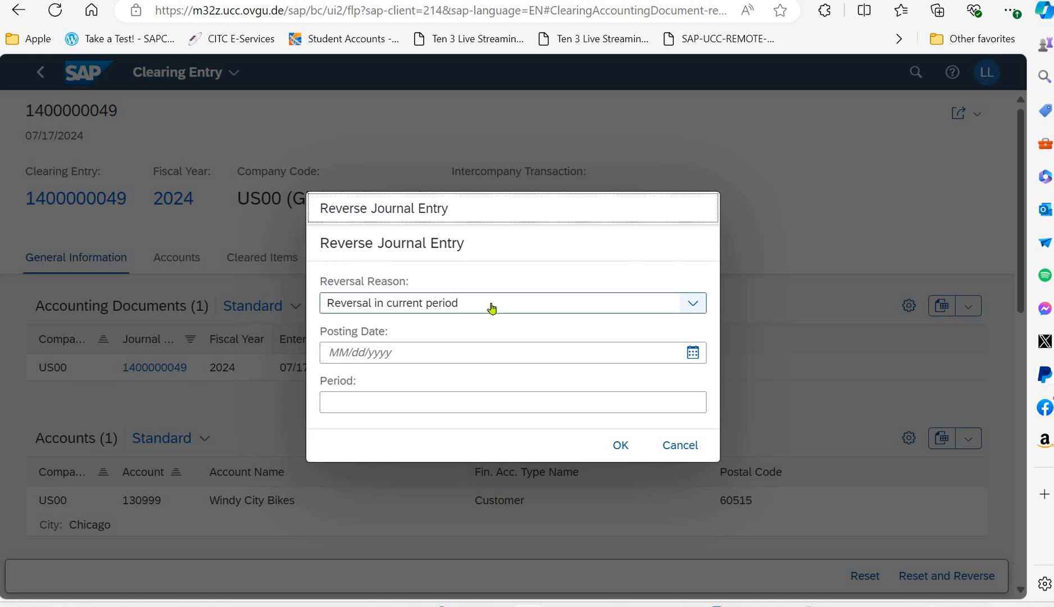
left_click(477, 349)
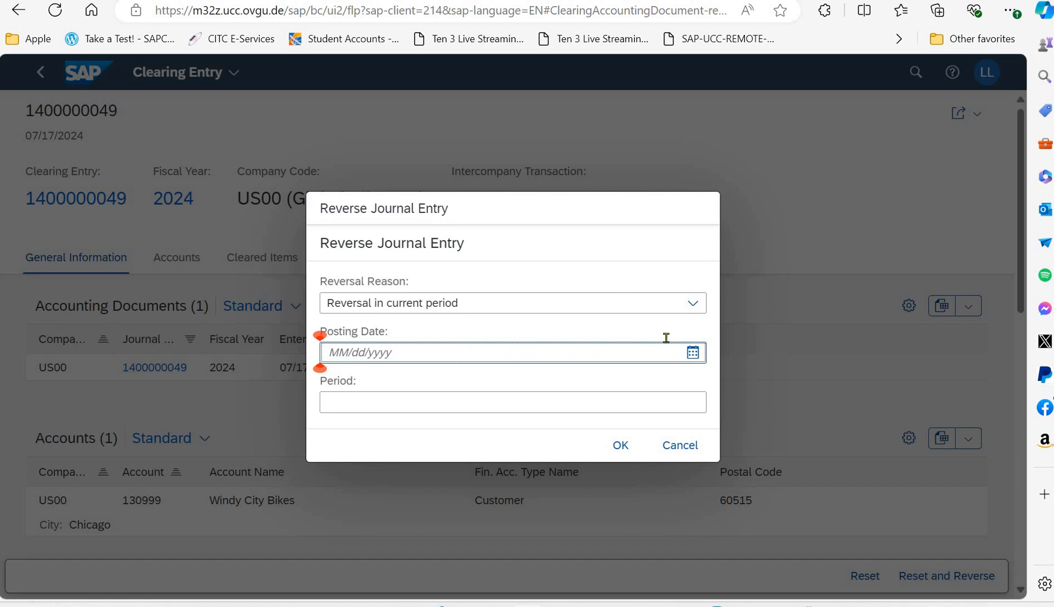
left_click(690, 349)
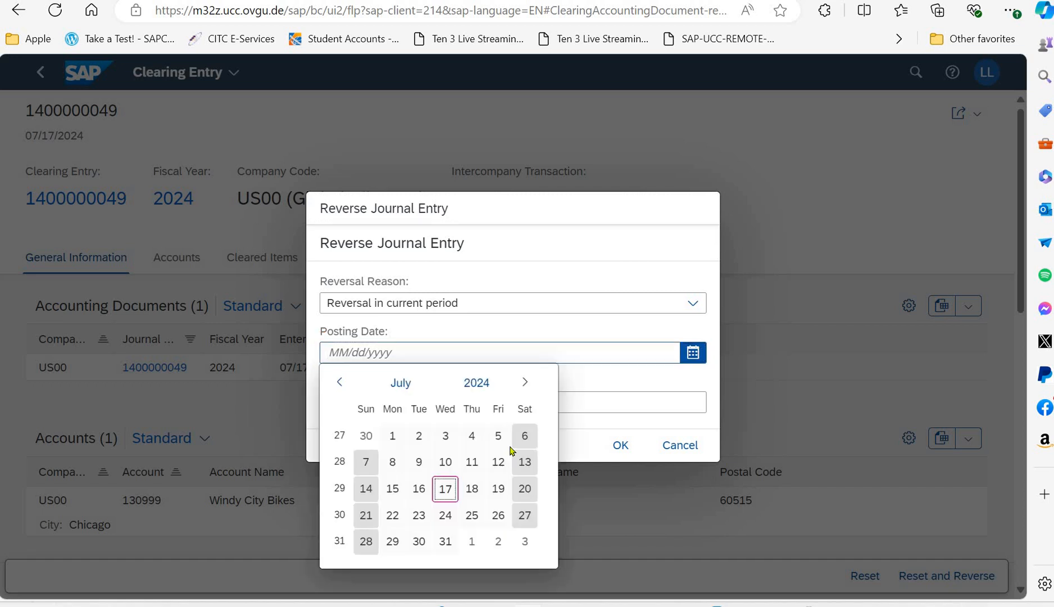
left_click(442, 490)
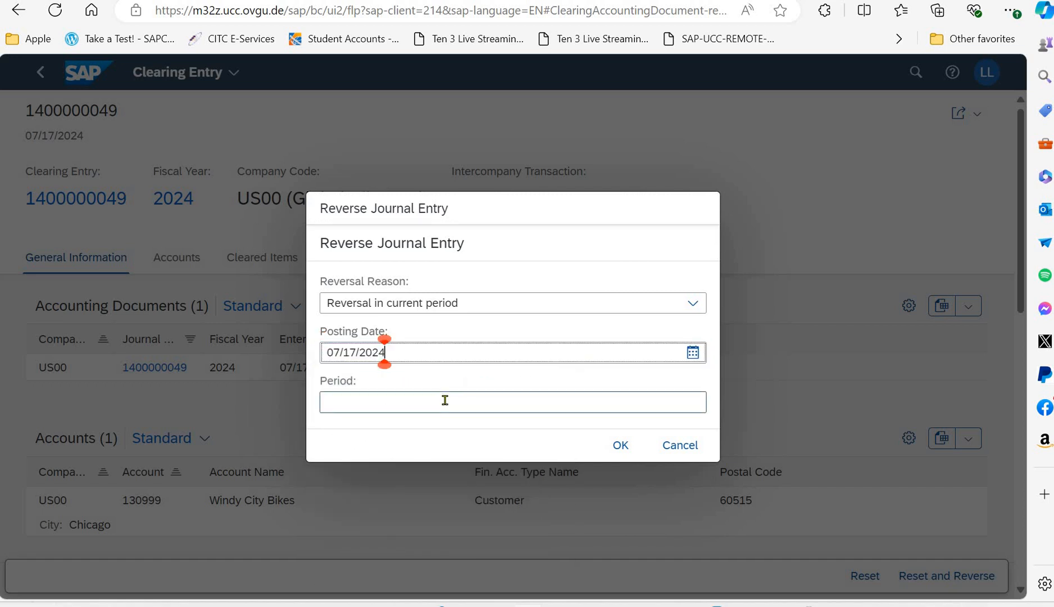
left_click(445, 400)
type("0")
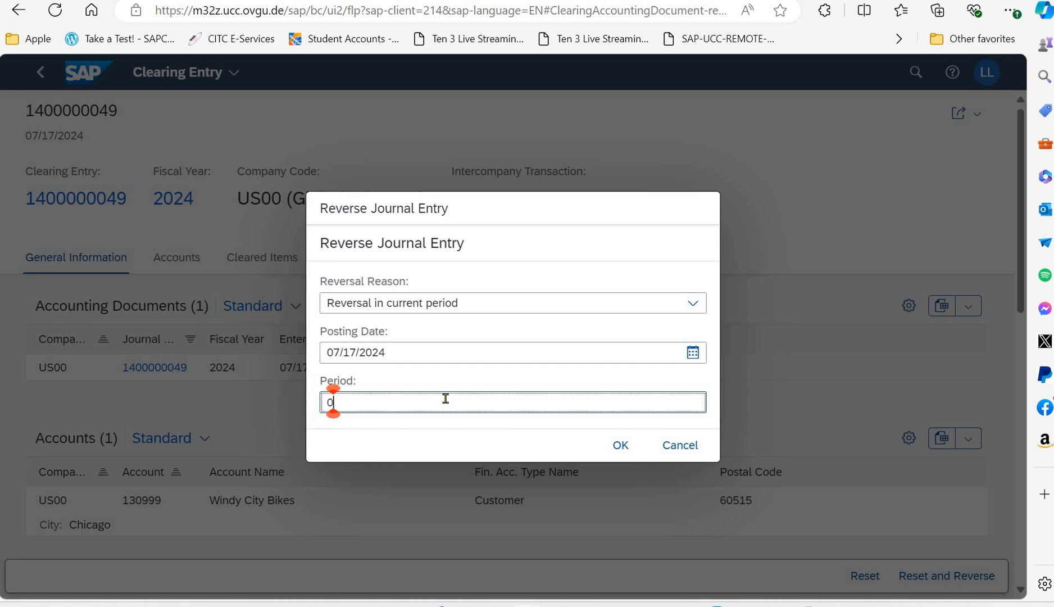
type("7")
left_click(620, 445)
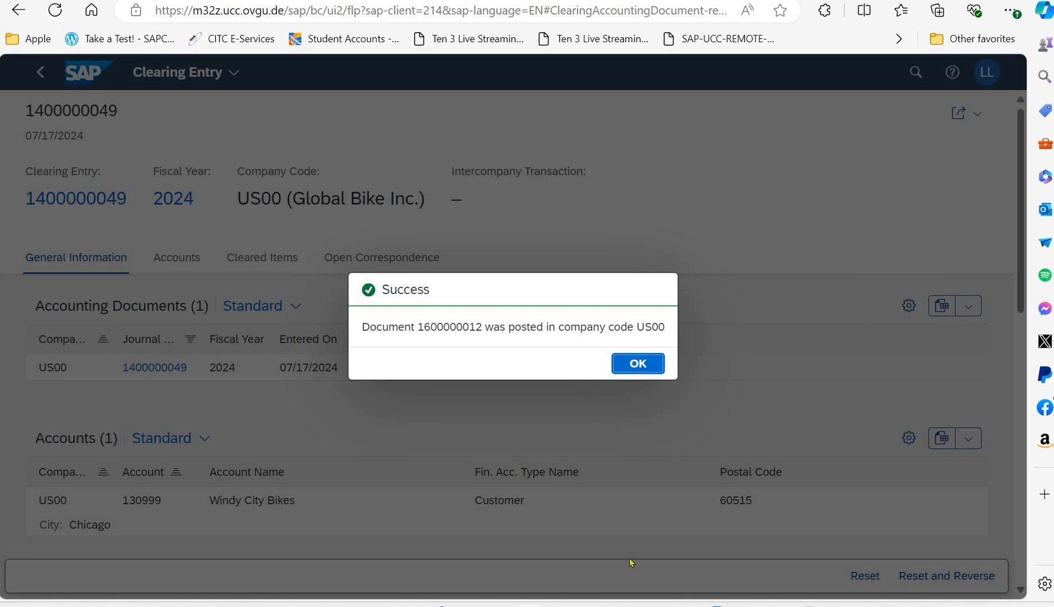
Acknowledge the reversal posting, leave Reset Cleared Items and open Display Customer Balances.
left_click(653, 364)
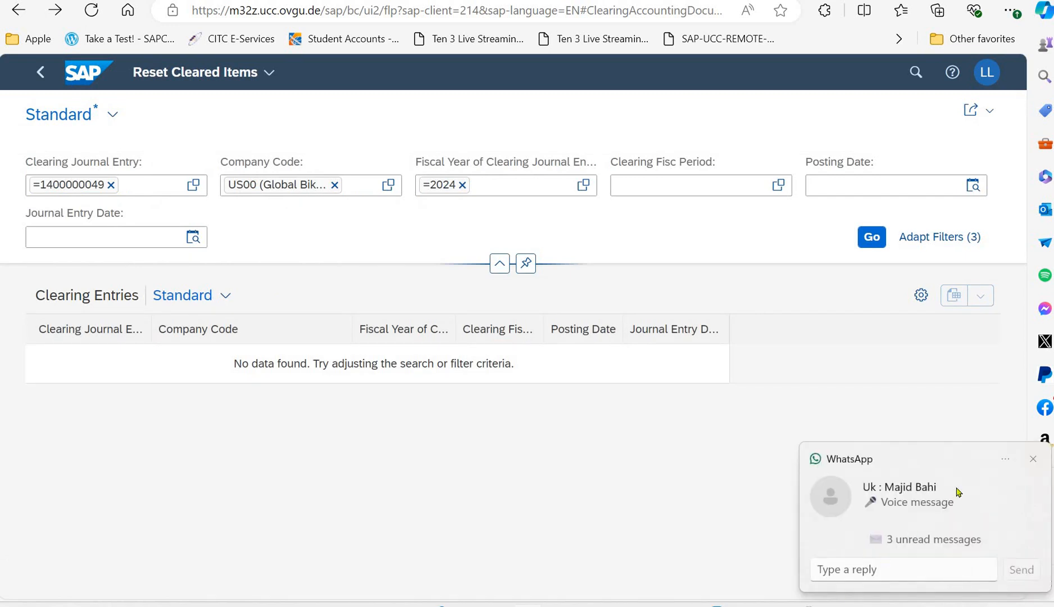
left_click(1034, 459)
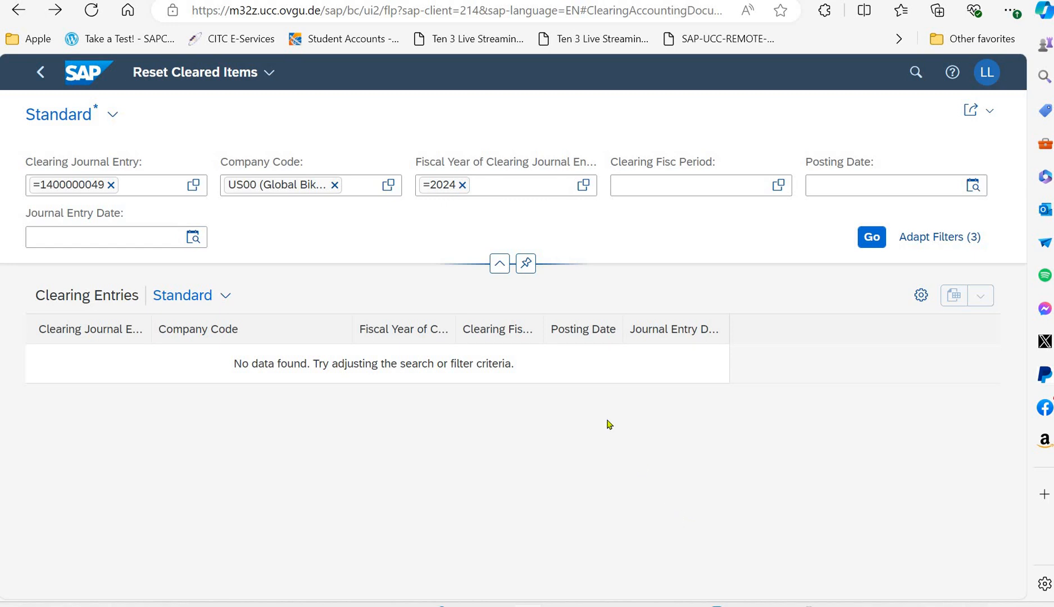
left_click(39, 73)
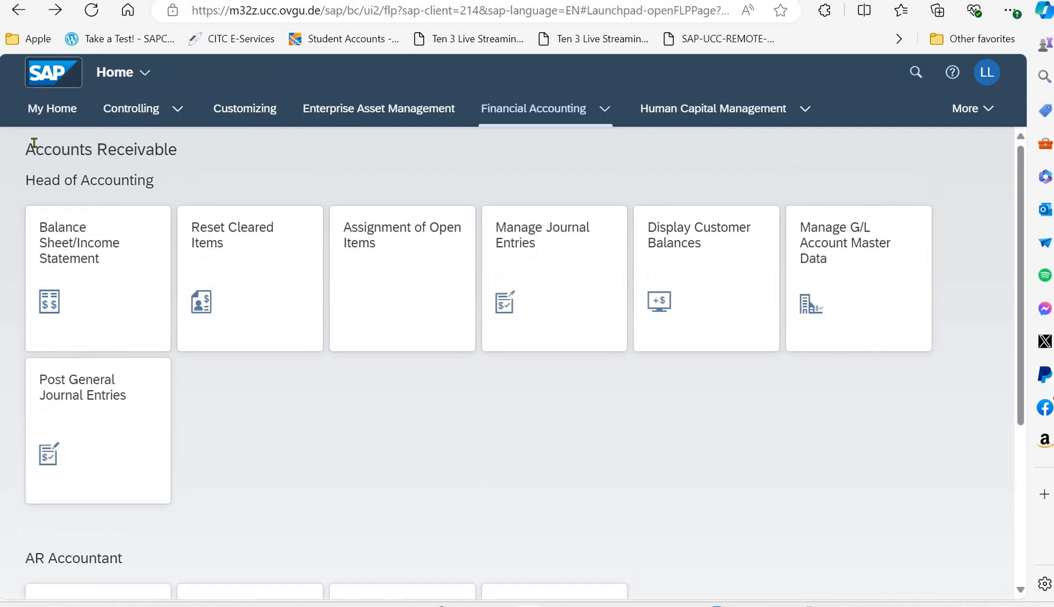
left_click(708, 264)
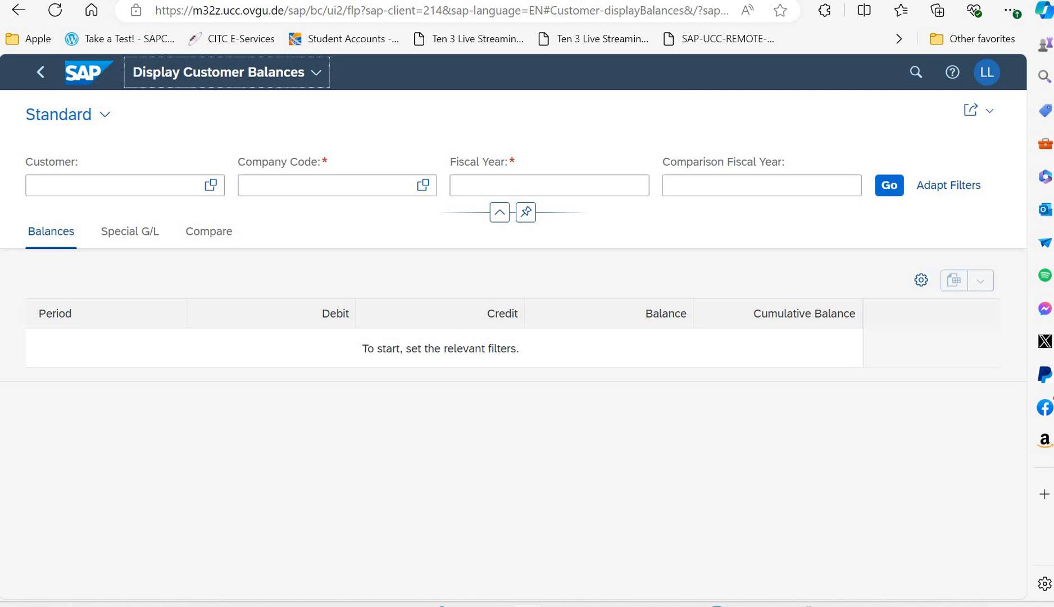
Filter the customer balances to Windy City Bikes, company code US00 and fiscal year 2024.
left_click(141, 187)
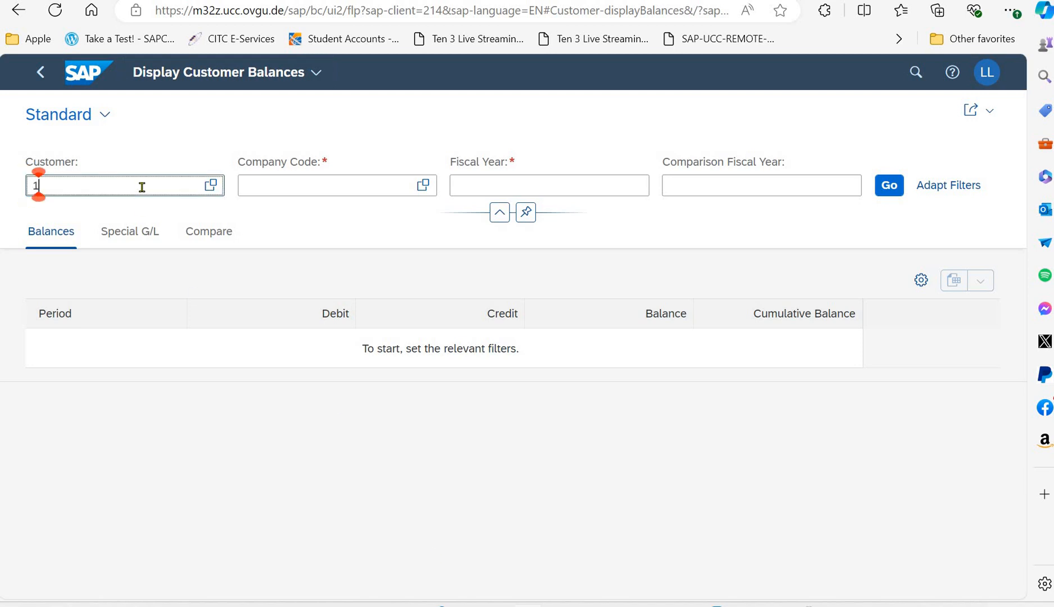
type("130999")
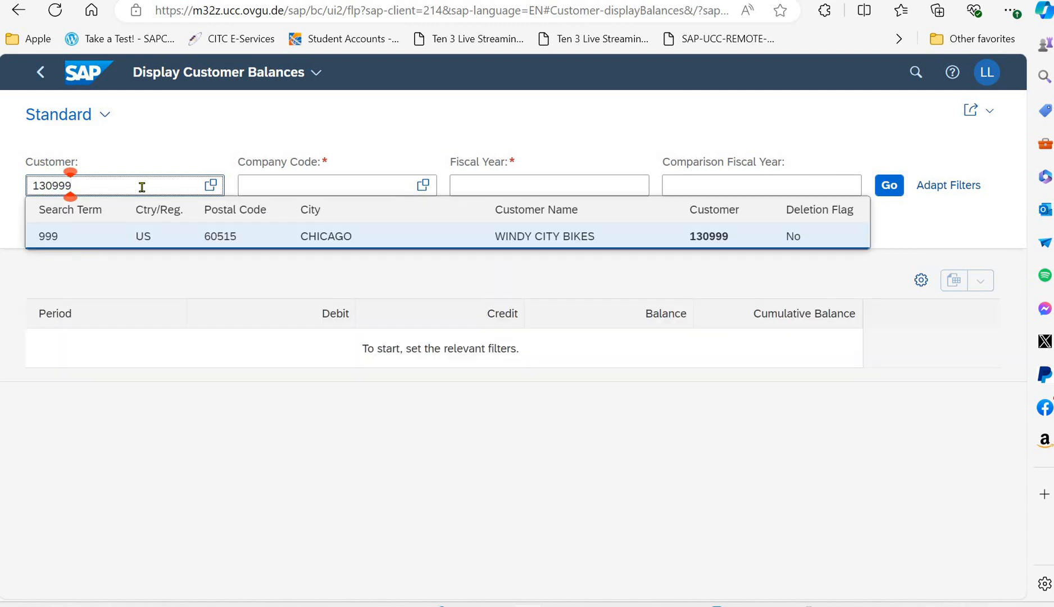
left_click(162, 238)
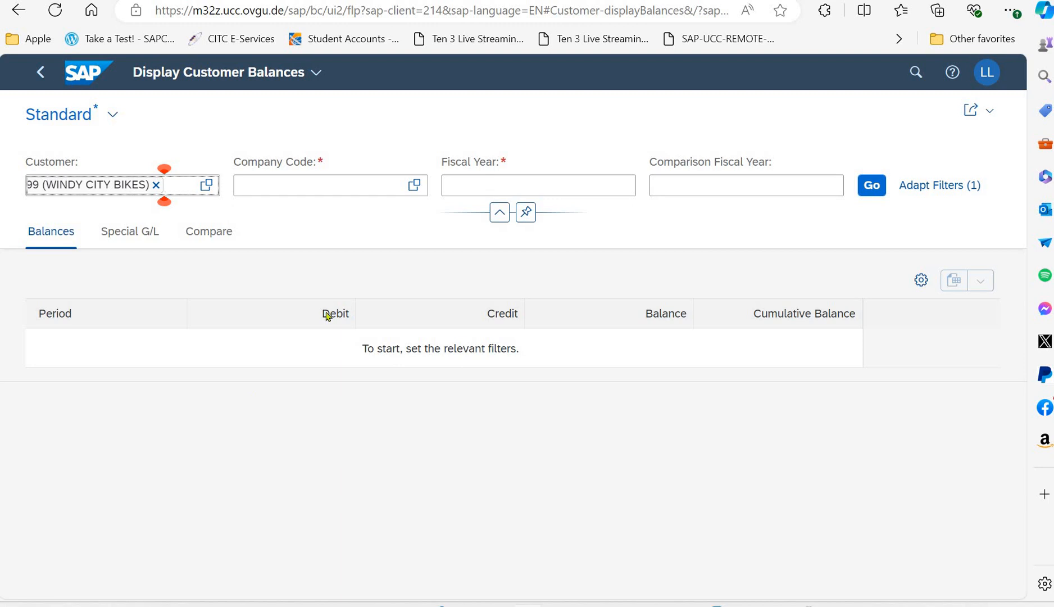
left_click(346, 184)
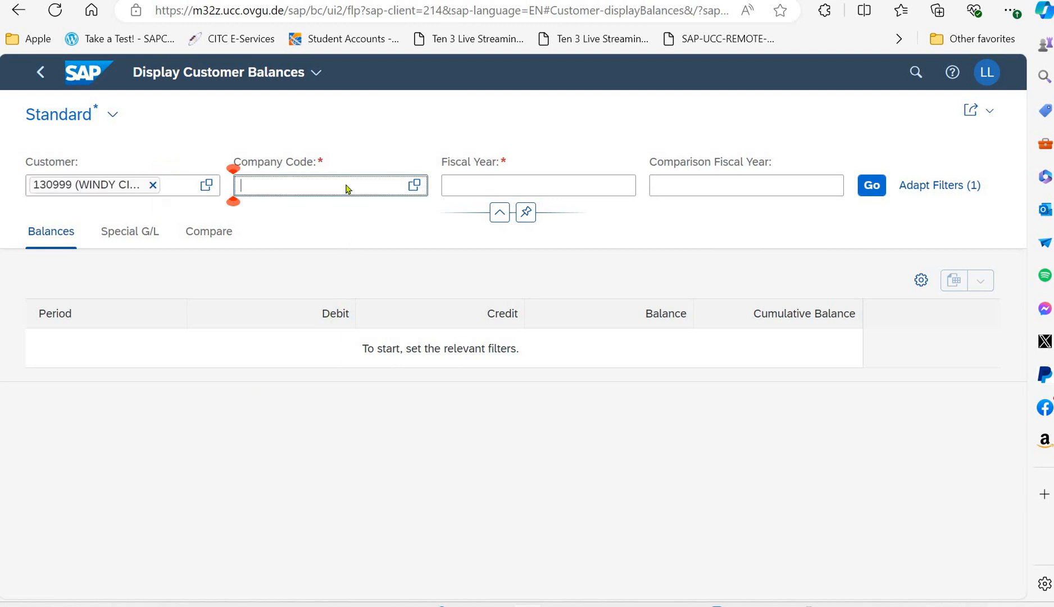
type("us00")
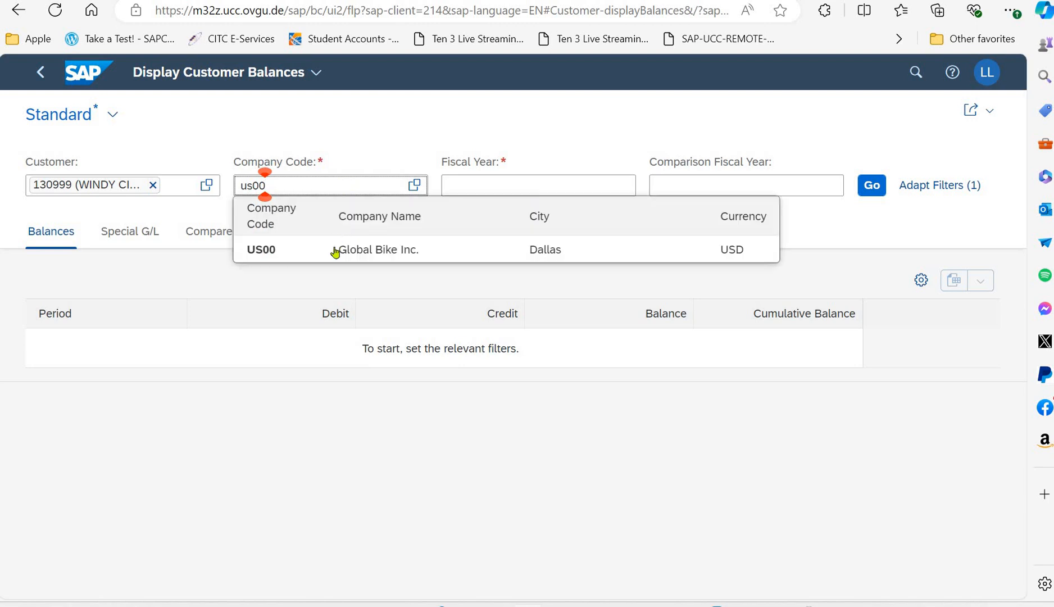
left_click(331, 254)
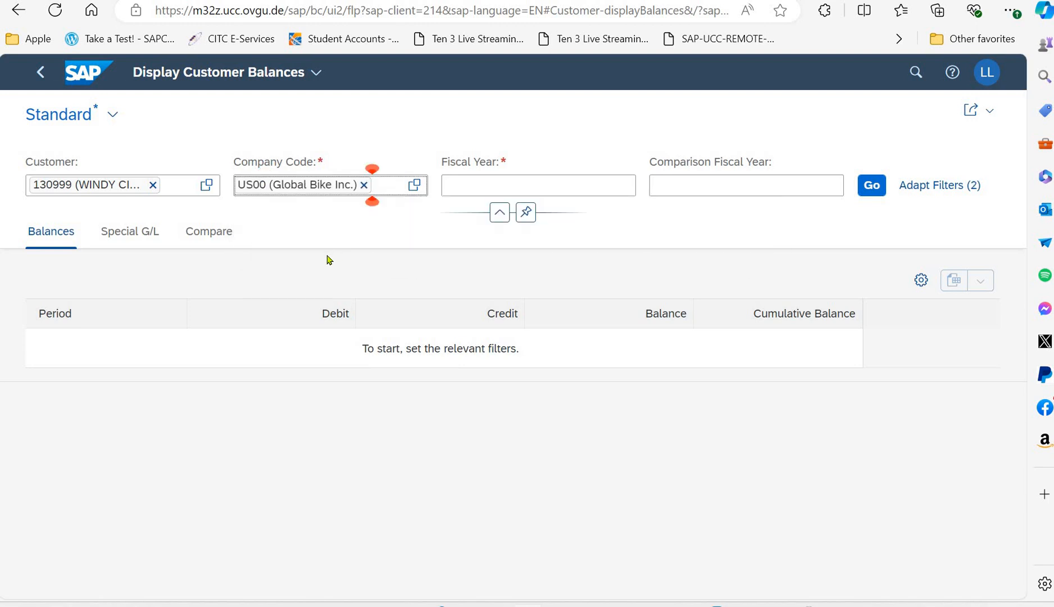
left_click(569, 180)
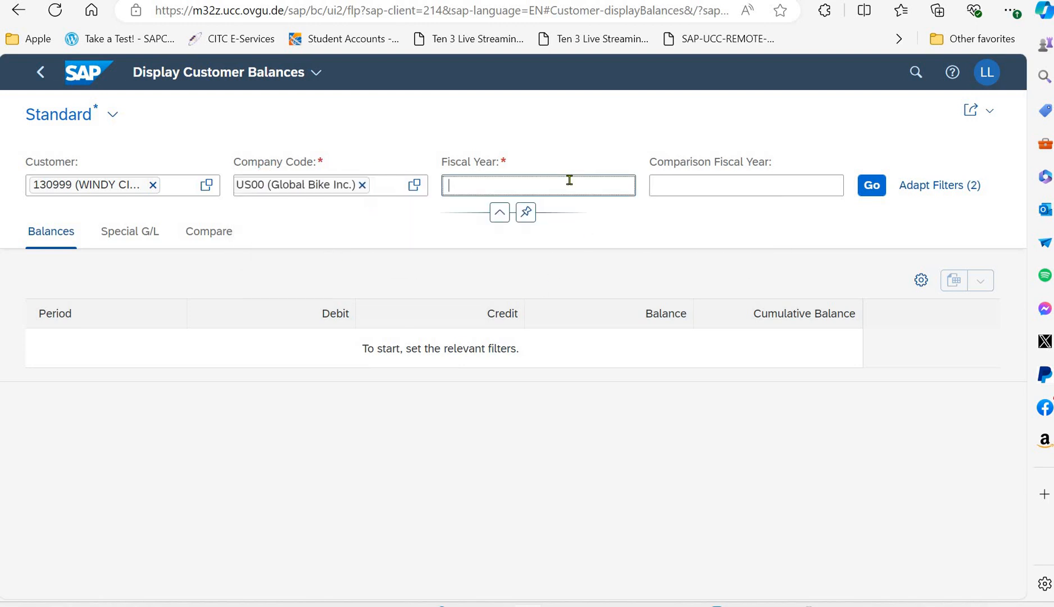
type("2024")
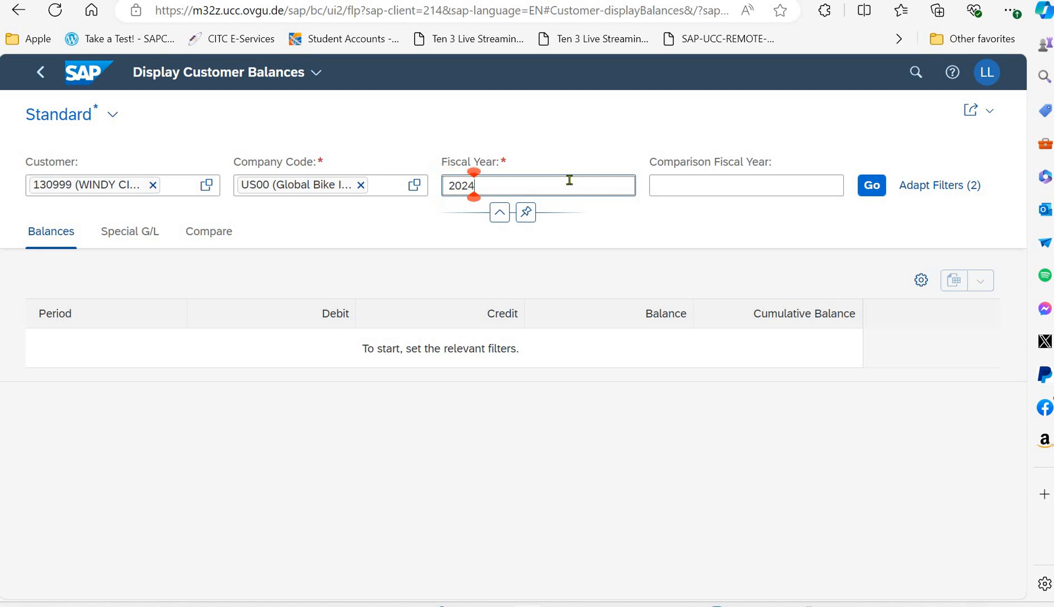
Run the balance search and open the line items behind the period 07 debit amount.
left_click(871, 185)
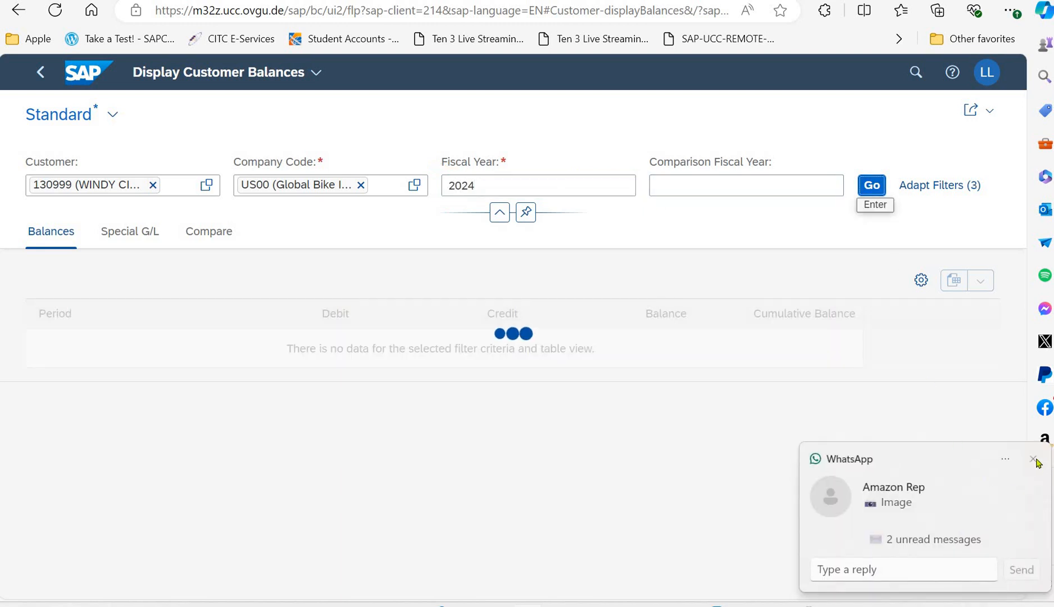
left_click(1033, 460)
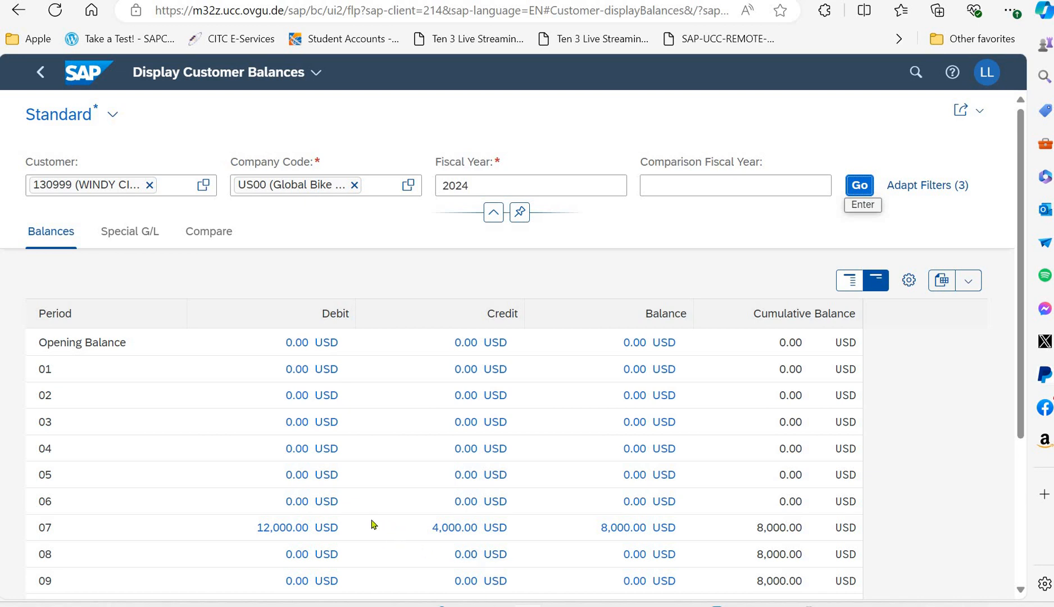
left_click(310, 528)
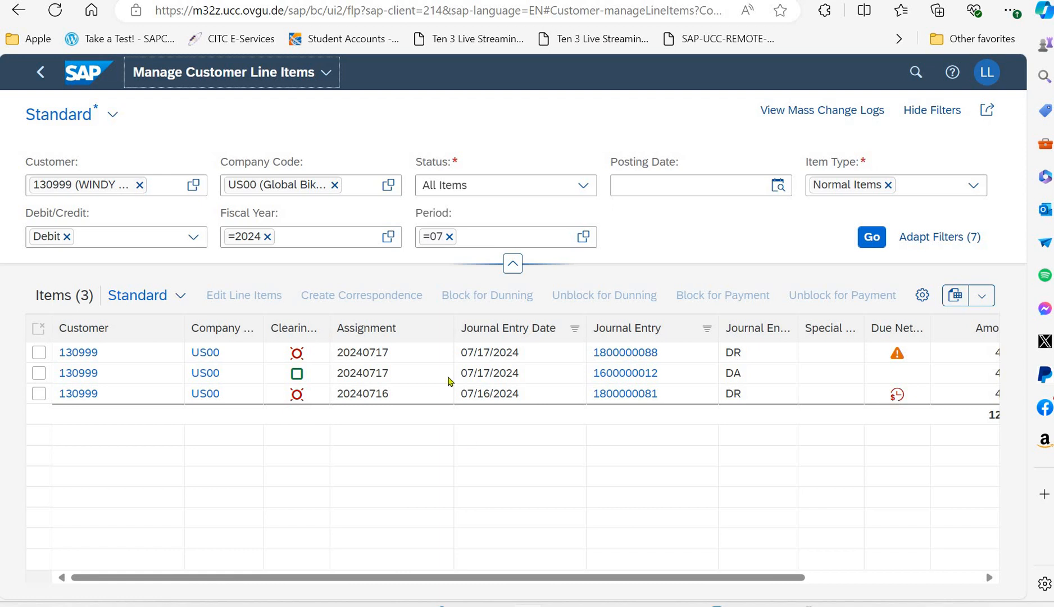
Return to the Accounts Receivable apps in Financial Accounting and open Balance Sheet/Income Statement.
left_click(85, 78)
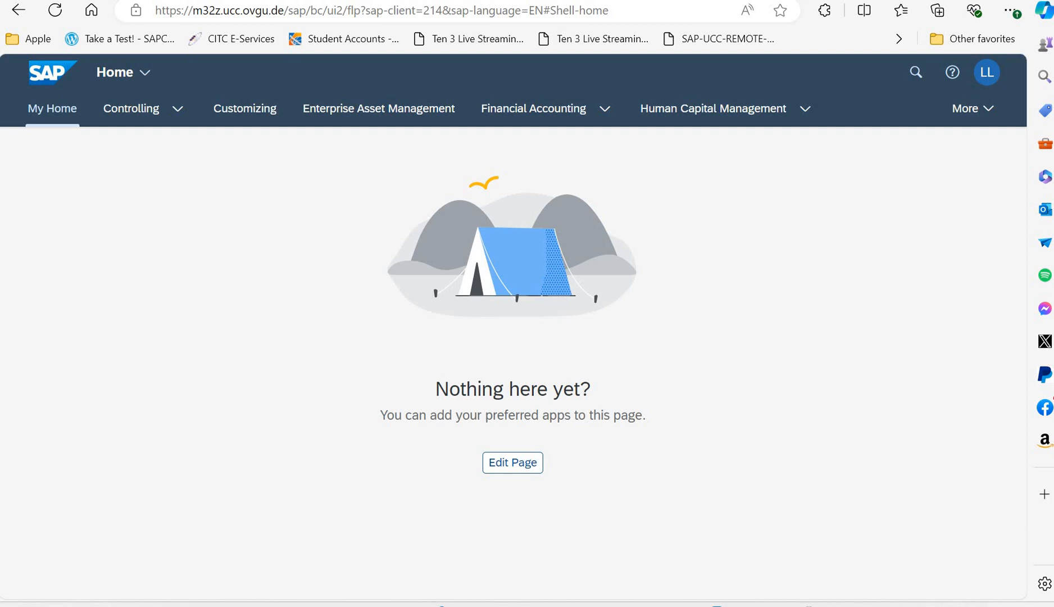
left_click(605, 109)
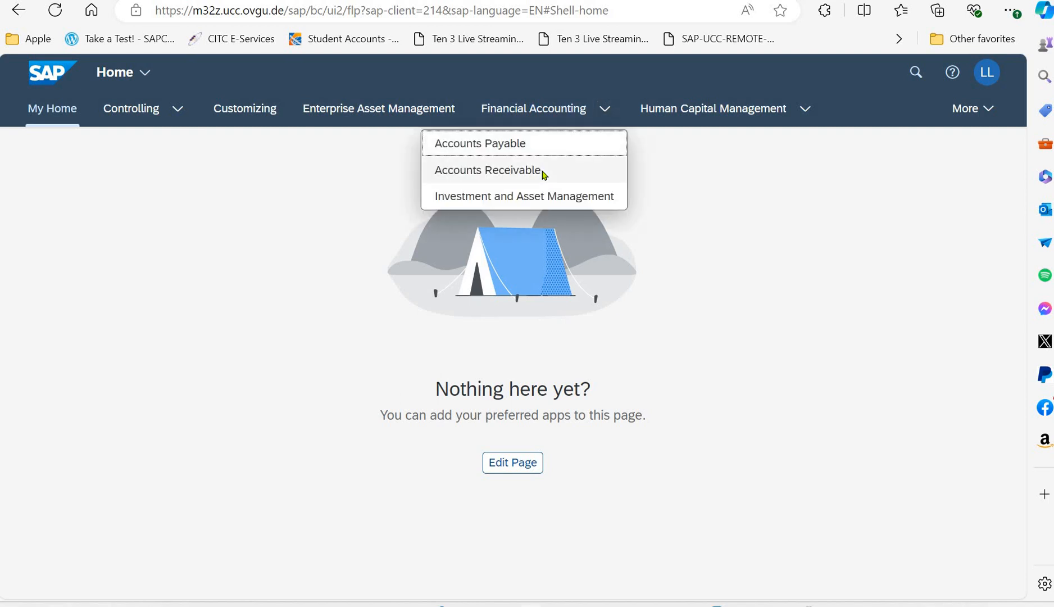
left_click(544, 173)
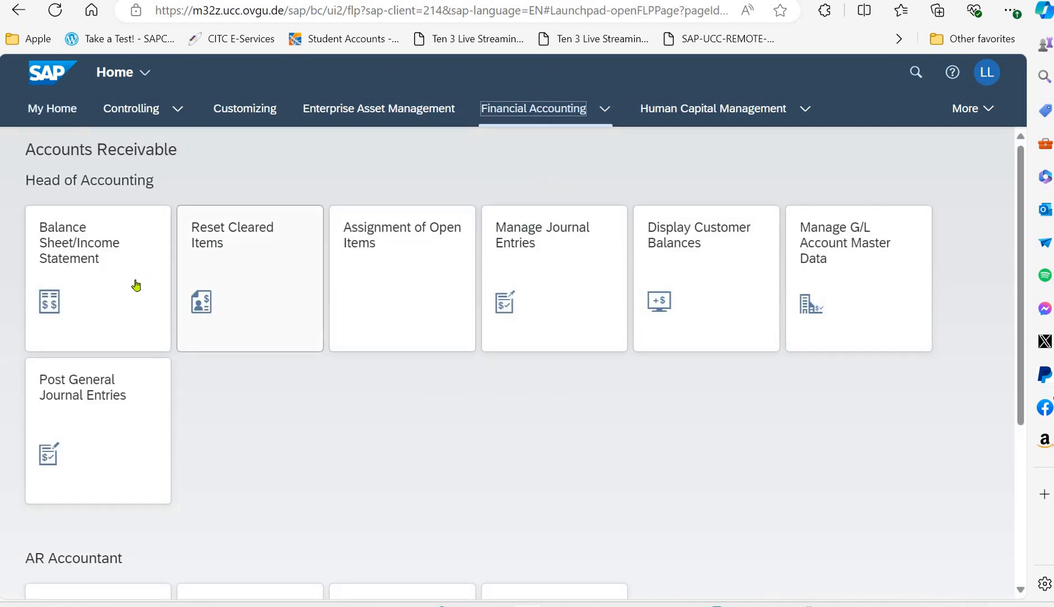
left_click(135, 285)
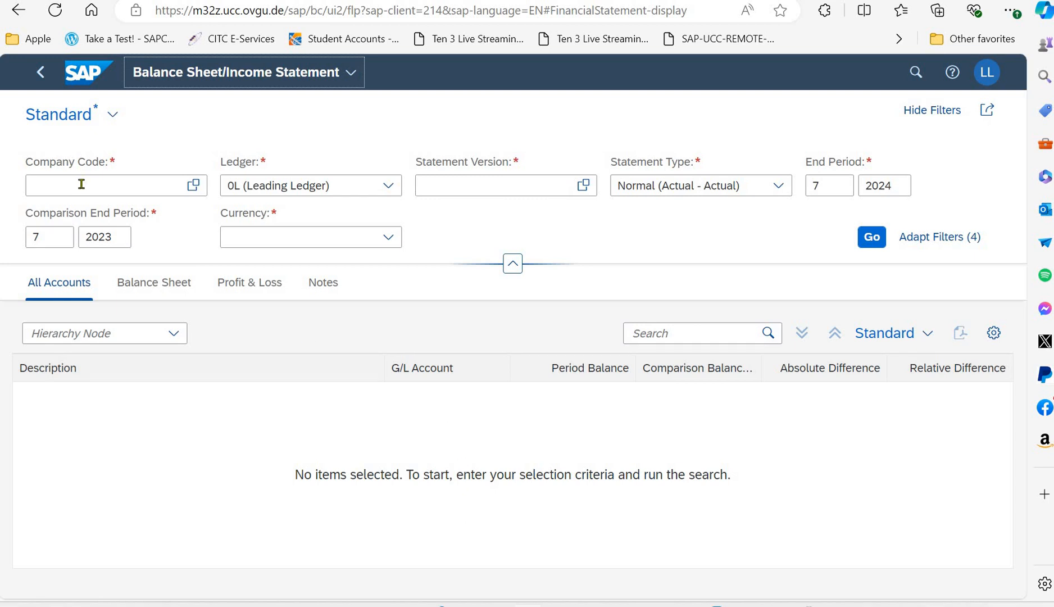
Set the financial statement filters to company code US00 and statement version G999.
left_click(81, 184)
type("u")
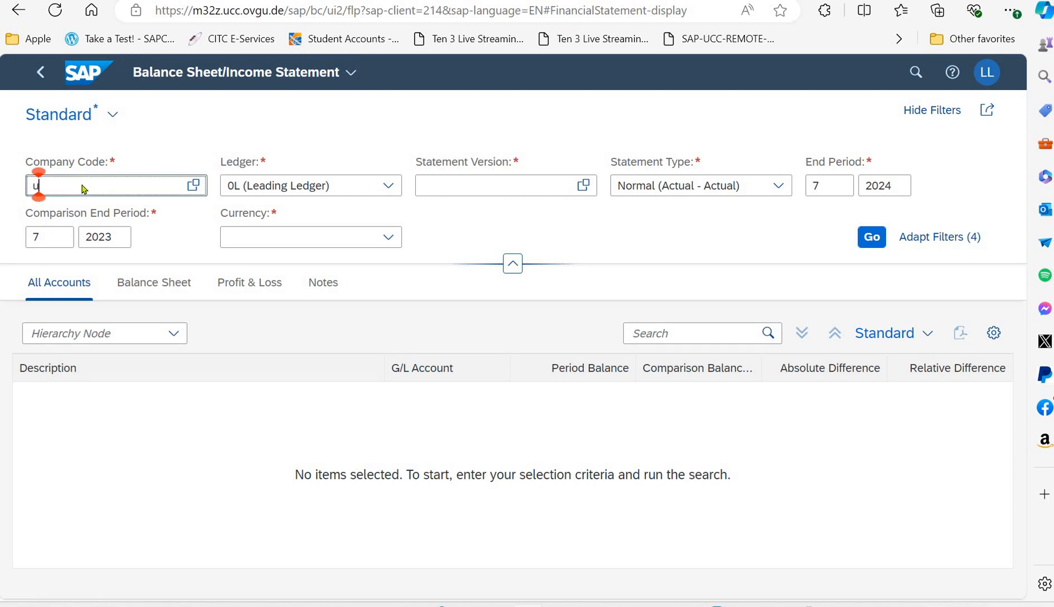
type("s00")
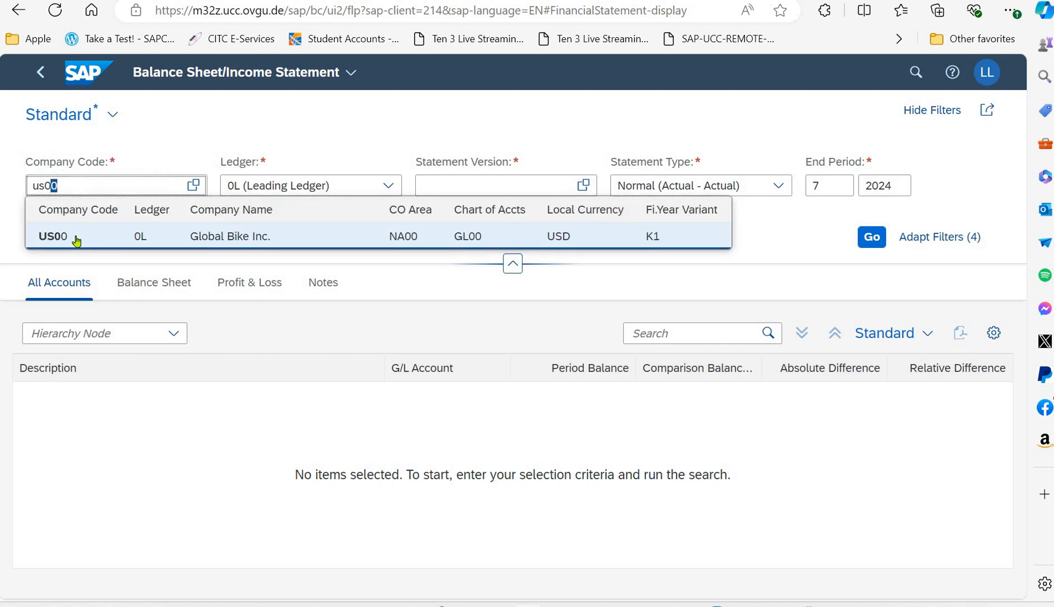
key("Return")
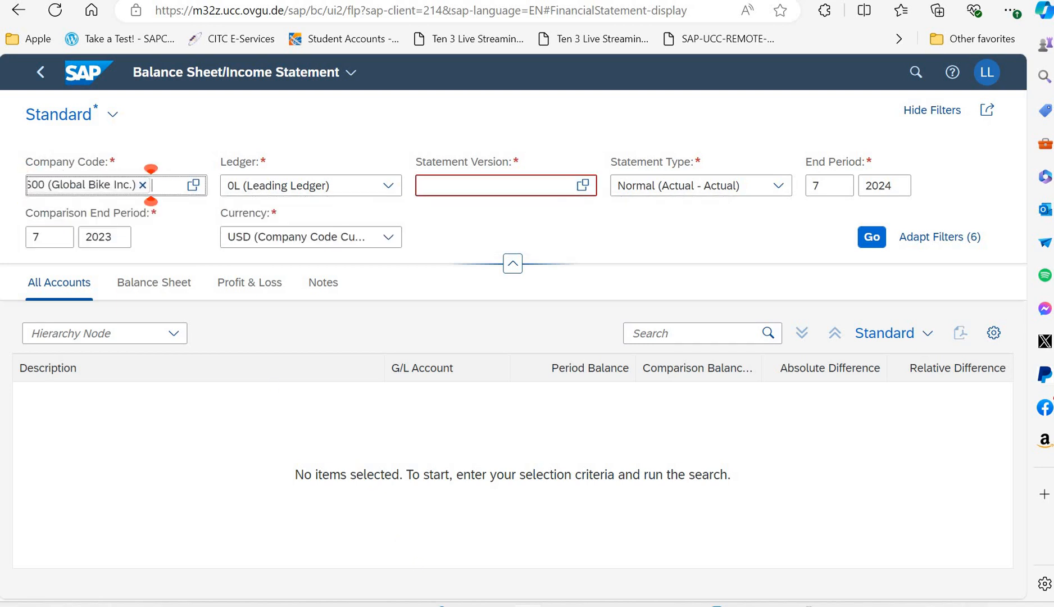
left_click(480, 188)
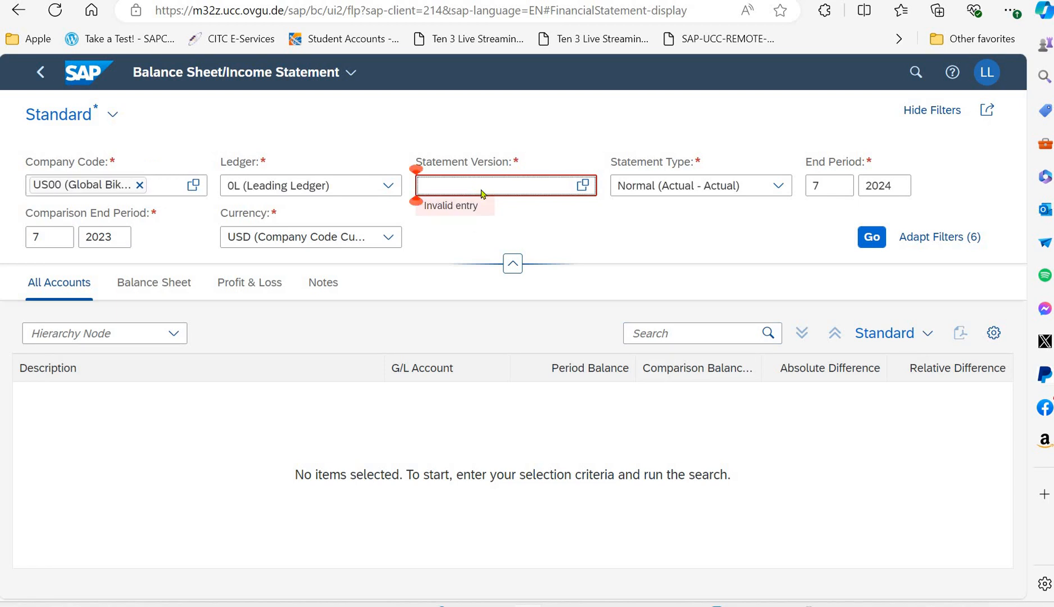
type("g999")
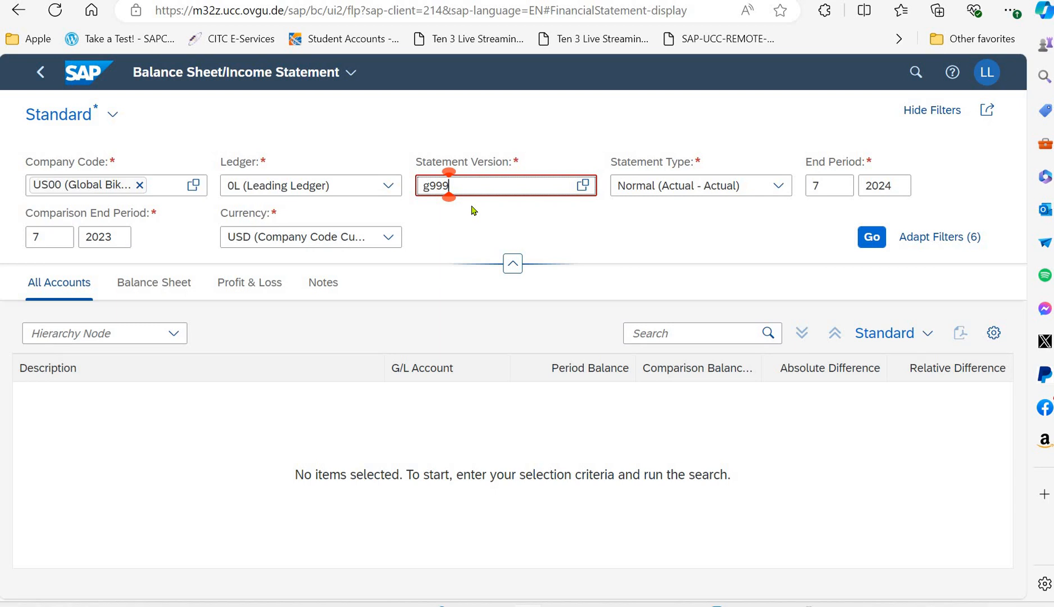
key("BackSpace")
key("BackSpace")
key("BackSpace")
key("BackSpace")
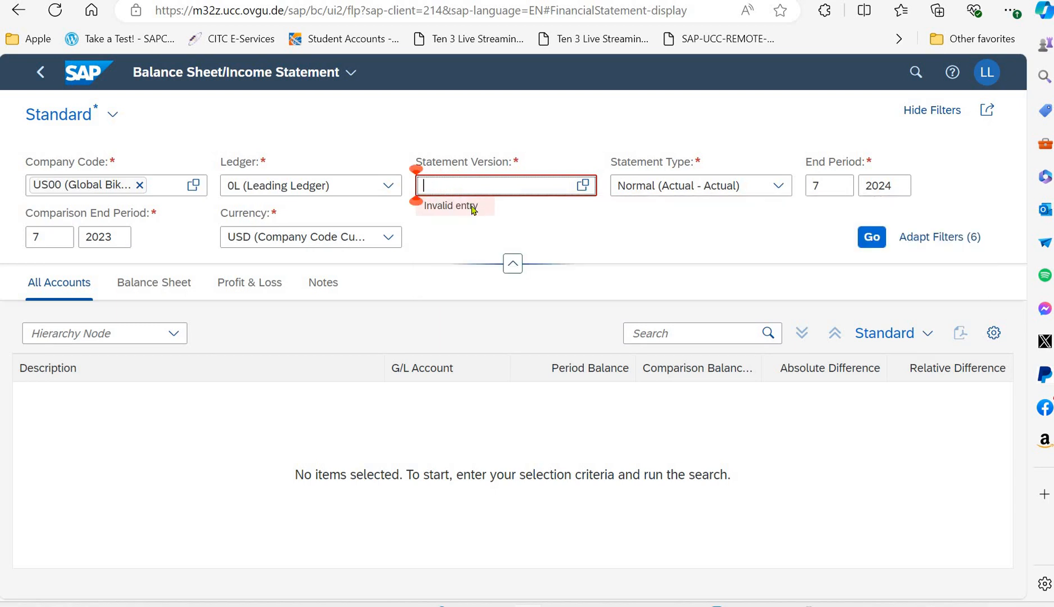
type("G999")
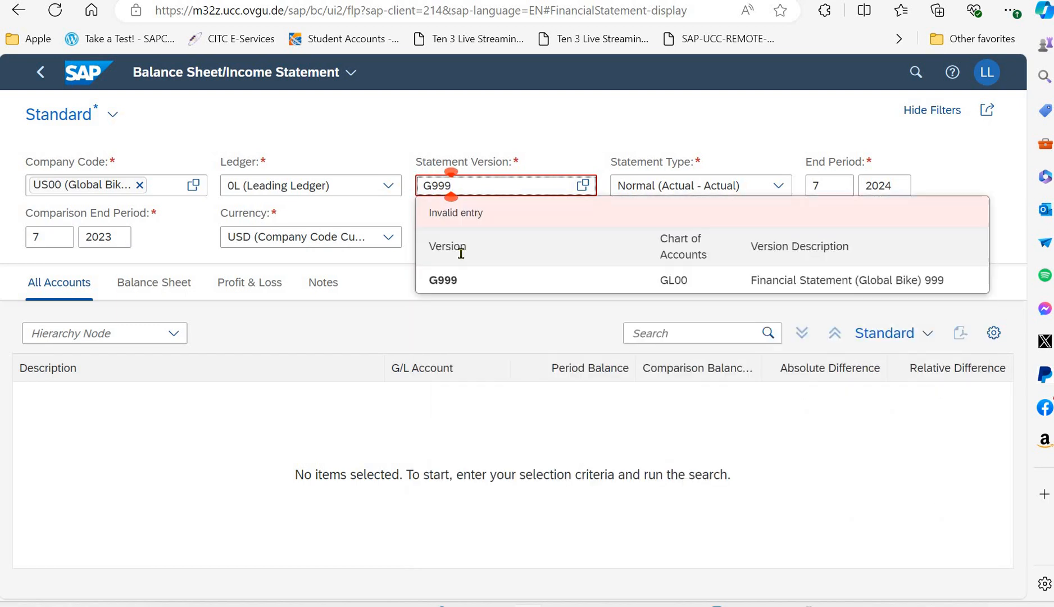
left_click(460, 278)
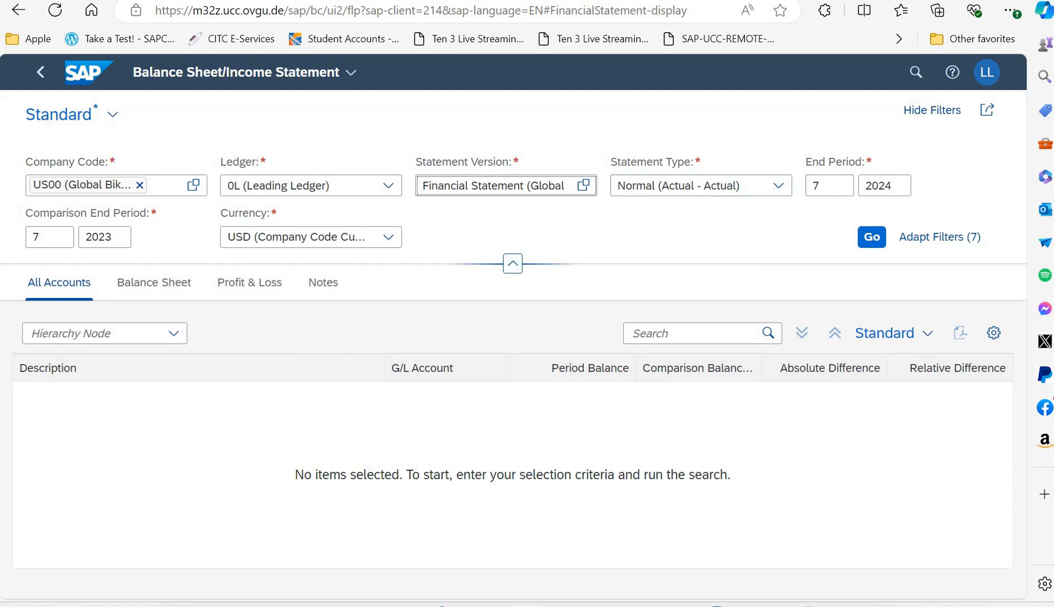
Run the financial statement and expand all of its account hierarchy nodes.
left_click(871, 242)
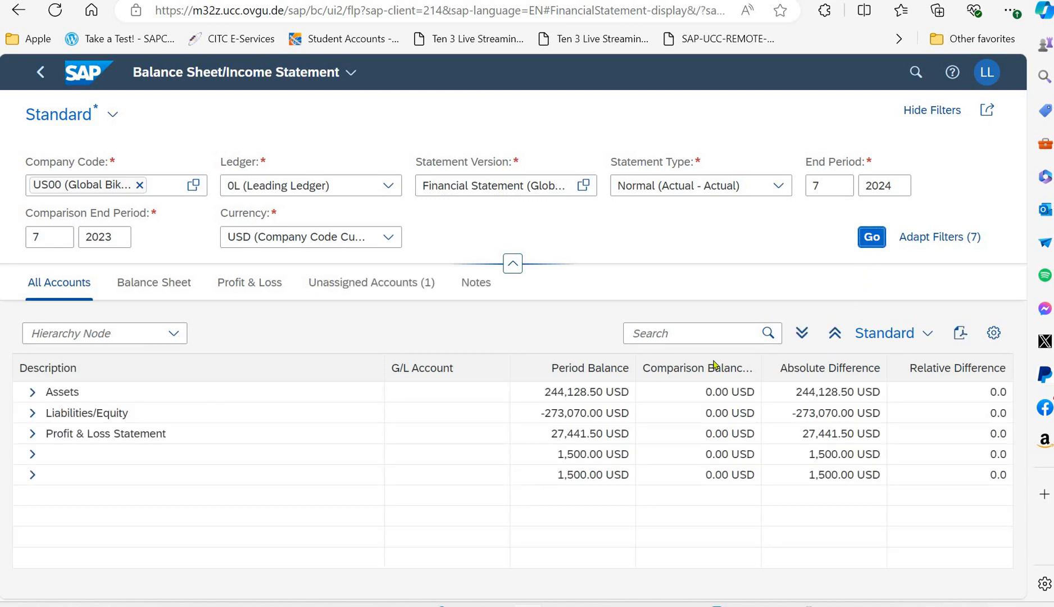
left_click(801, 333)
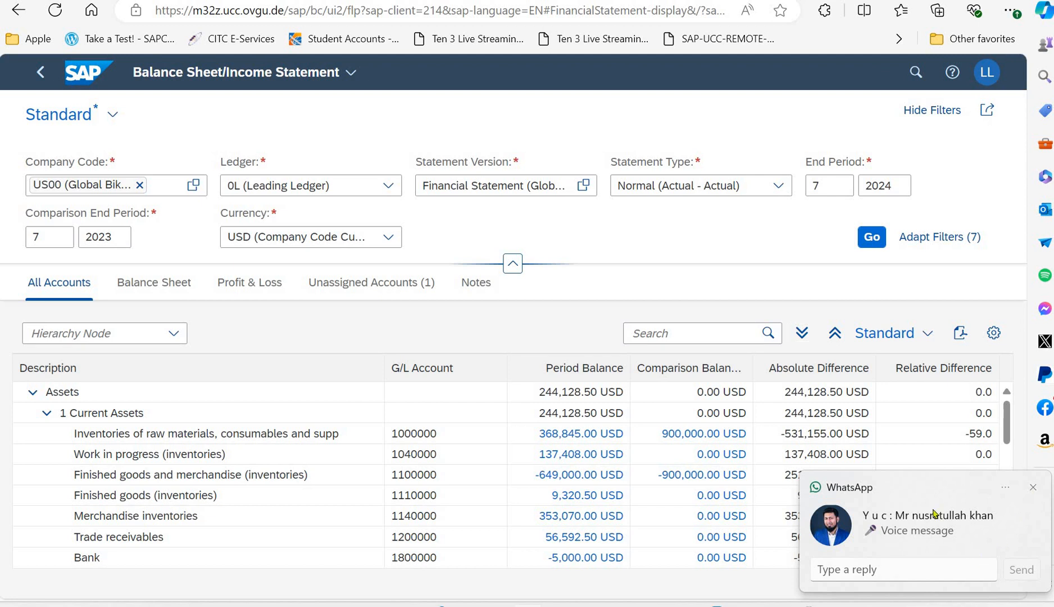
left_click(1033, 488)
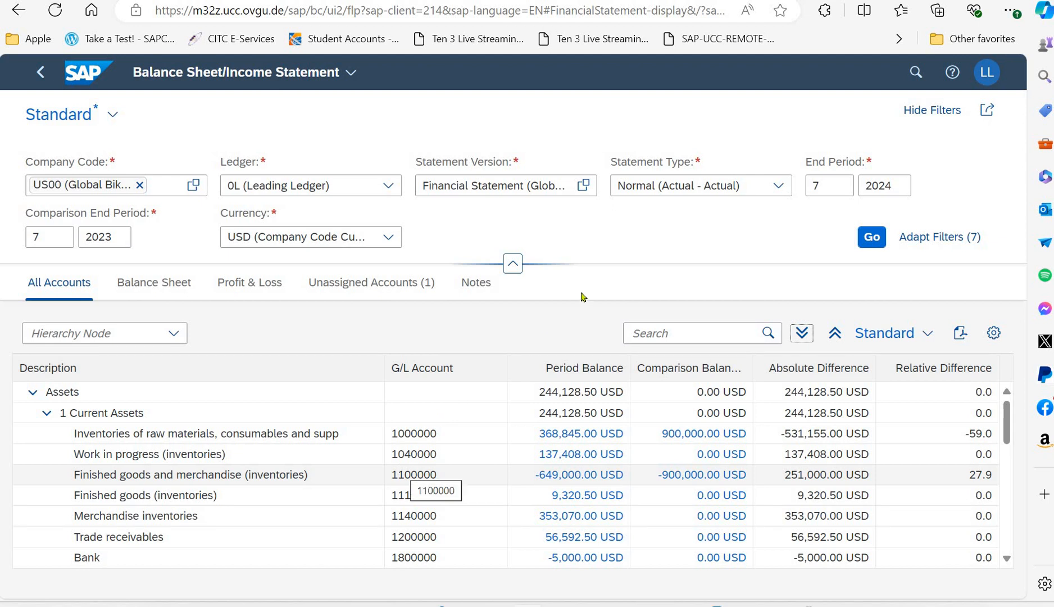